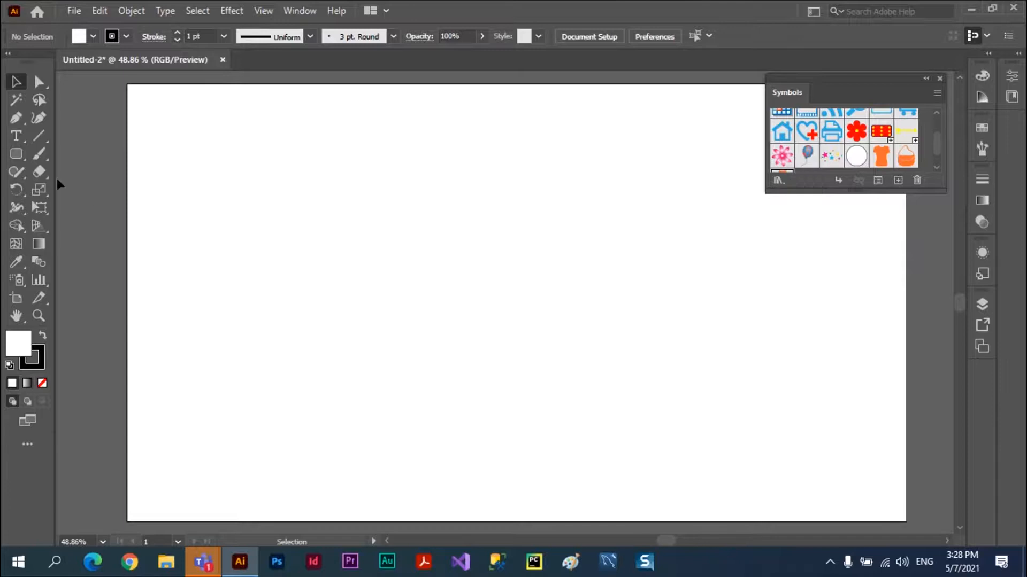
Step: Collapse the main toolbar to a single column
left_click(9, 56)
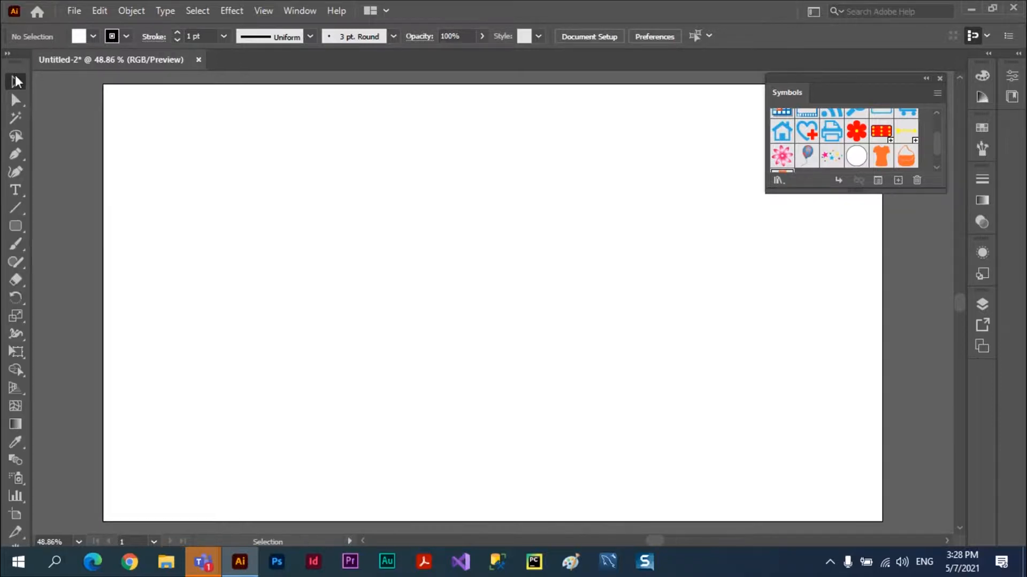
left_click(19, 480)
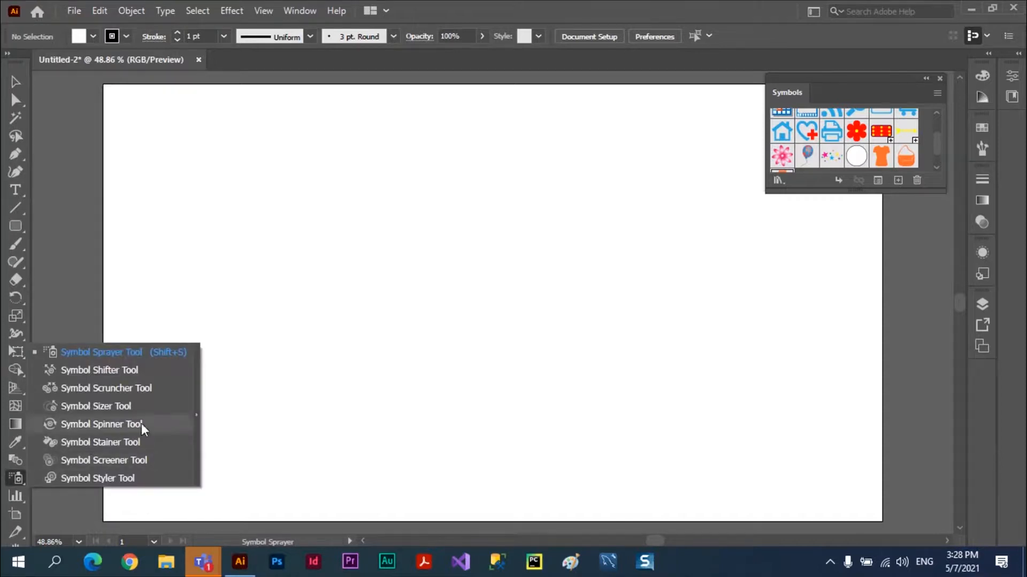
left_click(197, 415)
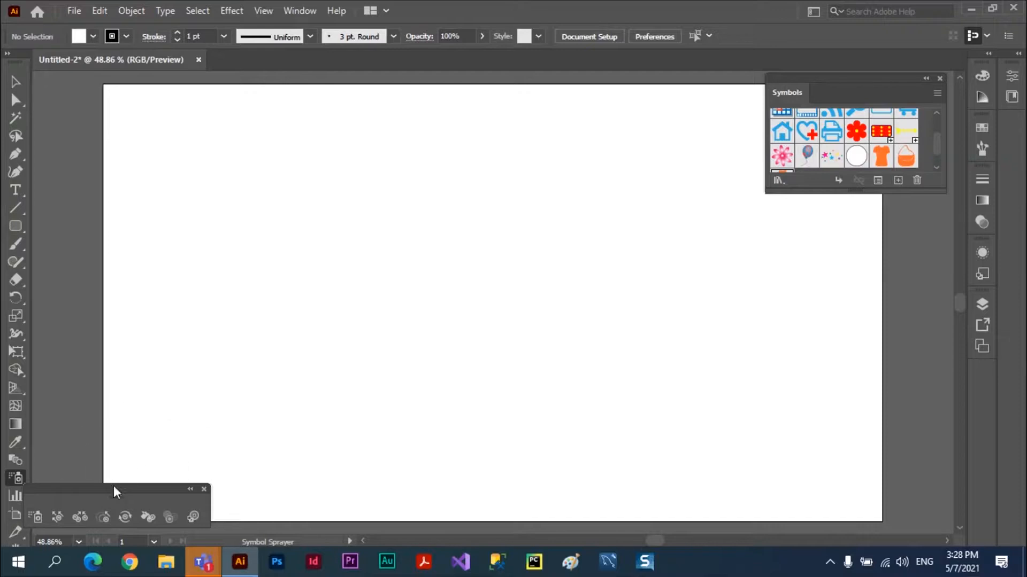
mouse_move(113, 487)
left_mouse_down()
mouse_move(149, 445)
mouse_move(188, 167)
mouse_move(176, 119)
mouse_move(141, 82)
left_mouse_up()
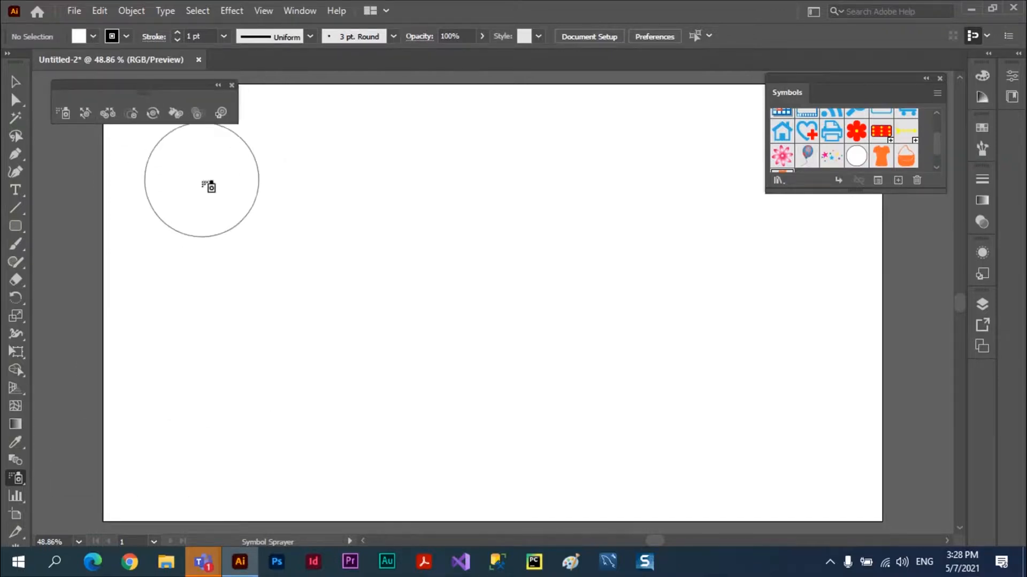
left_click(218, 85)
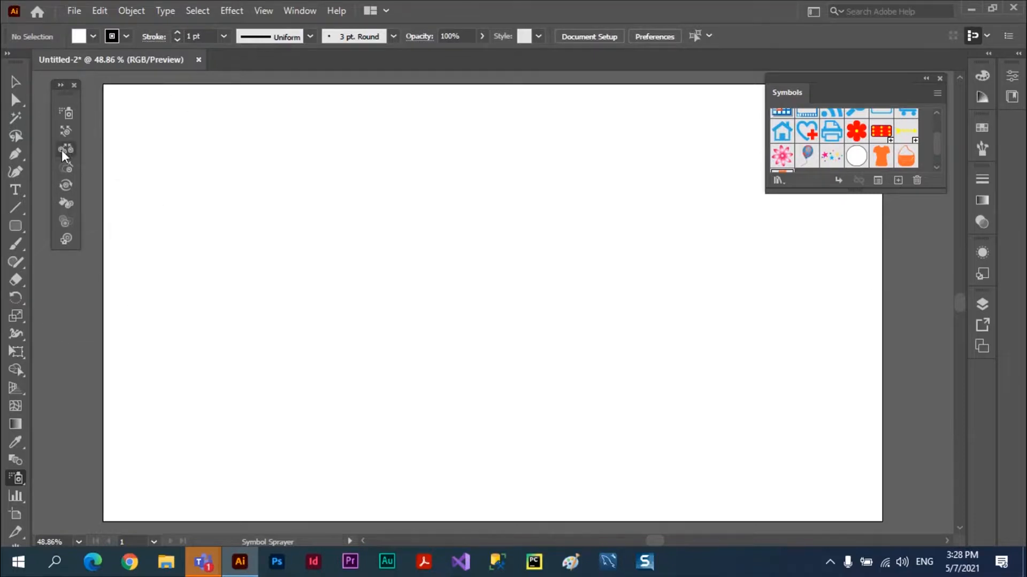
left_click(74, 85)
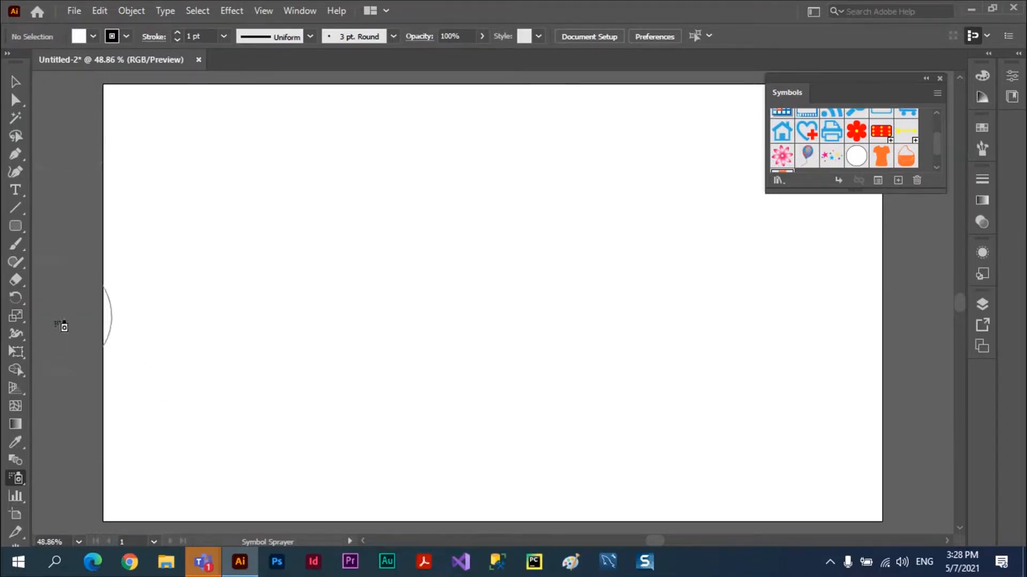
Step: Tear off the Symbol Sprayer tool group as a floating vertical palette and place it beside the main toolbar
left_click(14, 478)
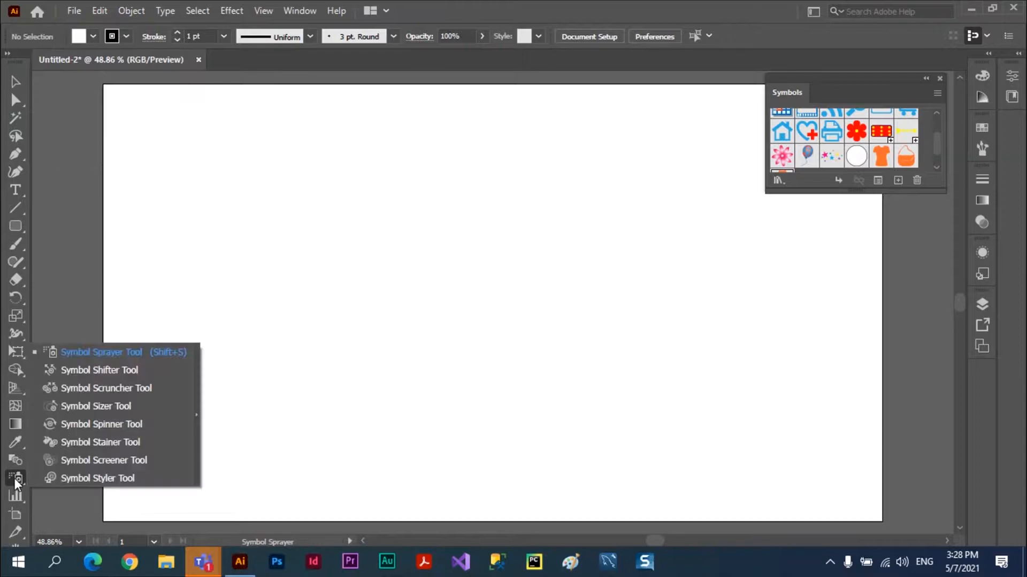
left_click(194, 419)
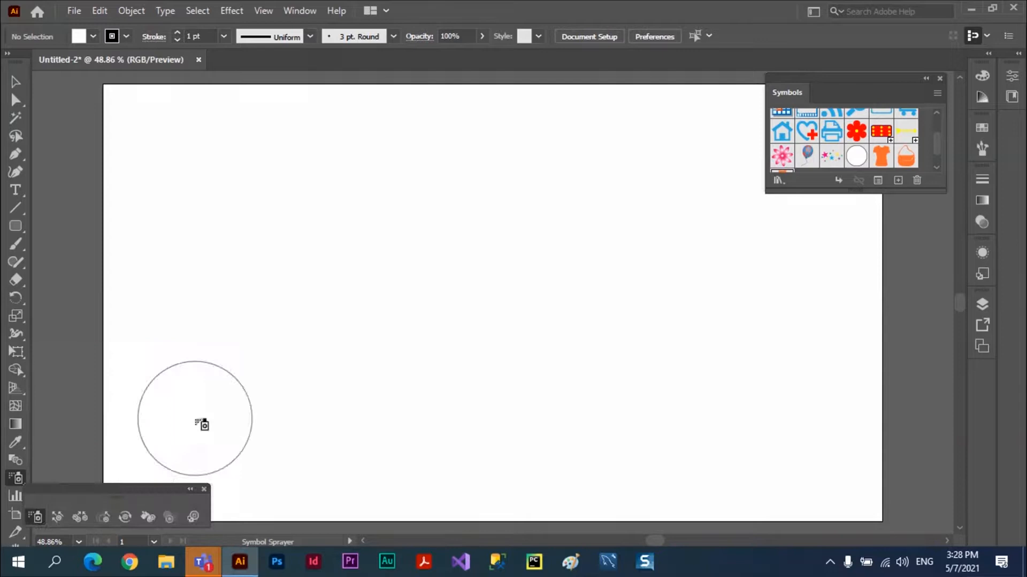
left_click_drag(111, 485, 165, 128)
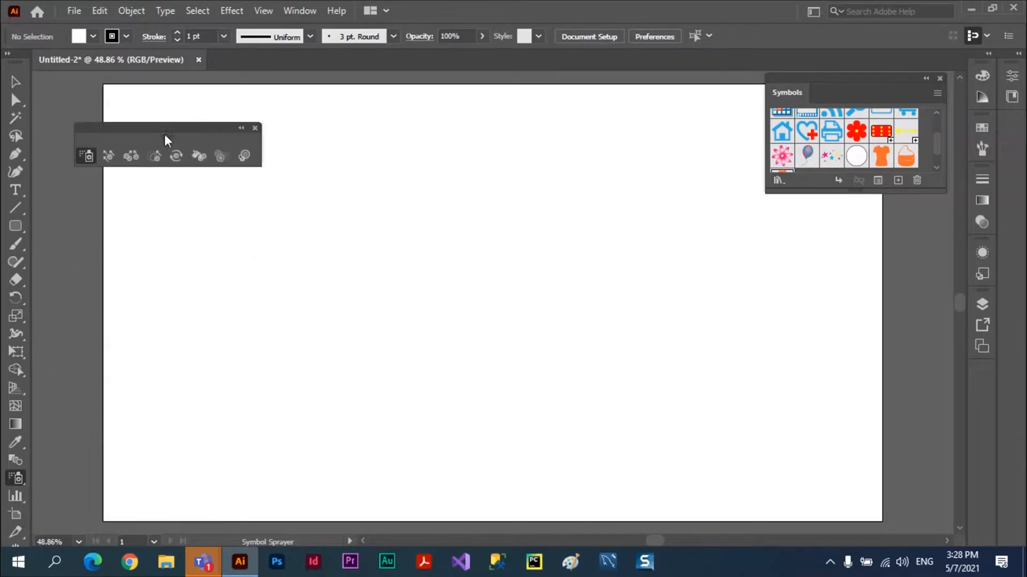
left_click(241, 128)
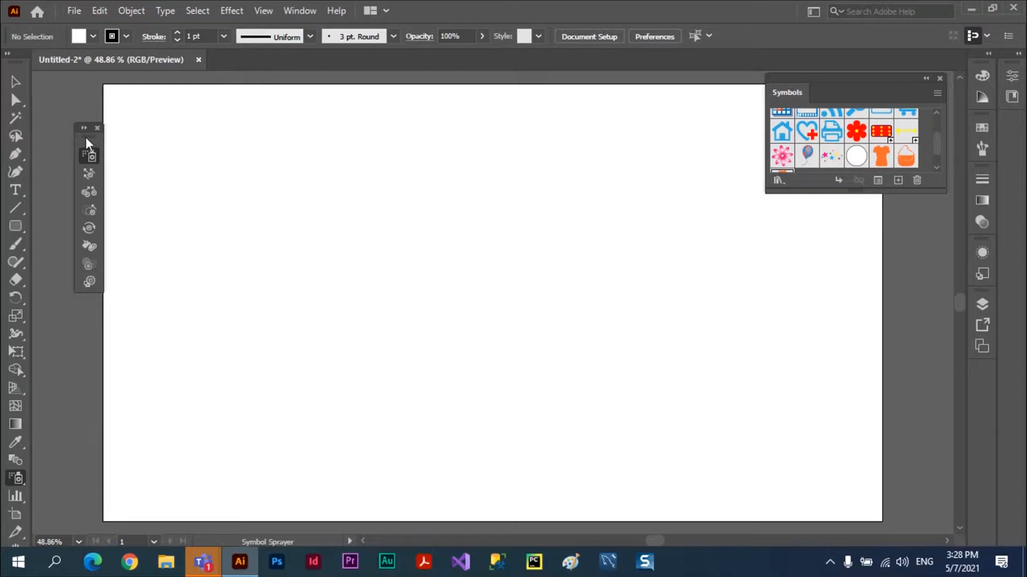
mouse_move(85, 137)
left_mouse_down()
mouse_move(56, 117)
mouse_move(55, 101)
left_mouse_up()
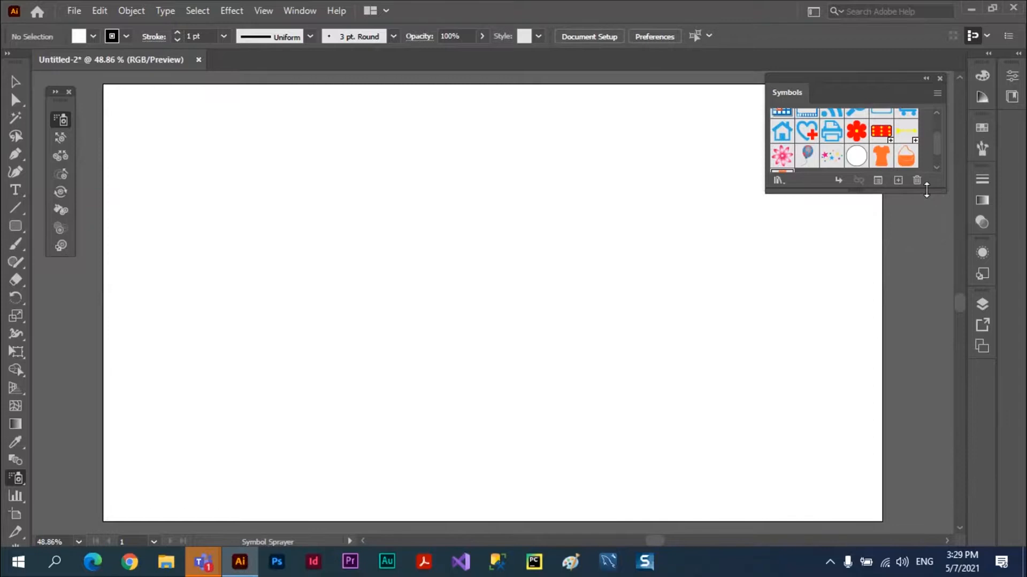
Step: Make the Symbols panel taller and choose the red flower symbol
left_click_drag(927, 190, 927, 226)
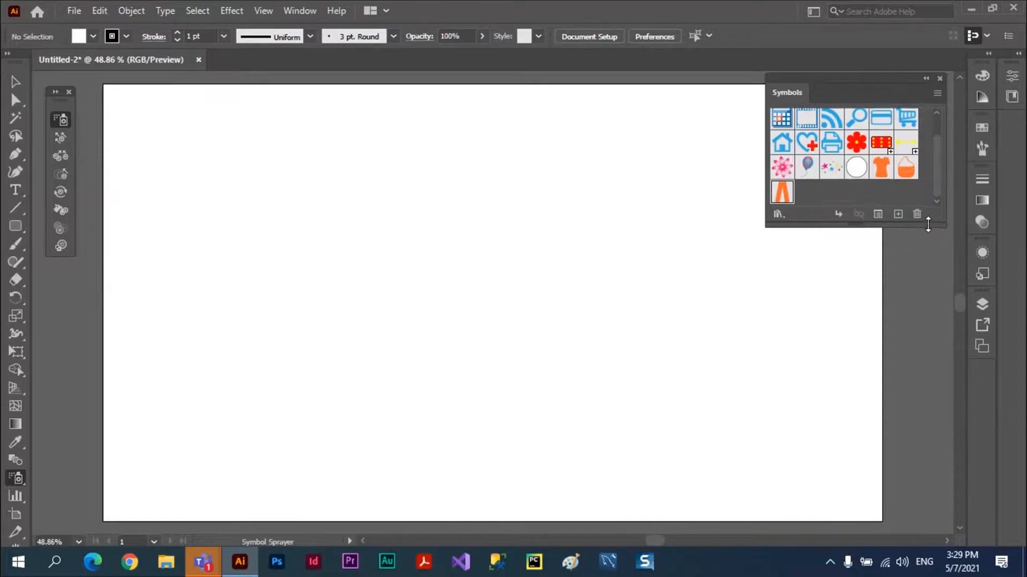
left_click(858, 149)
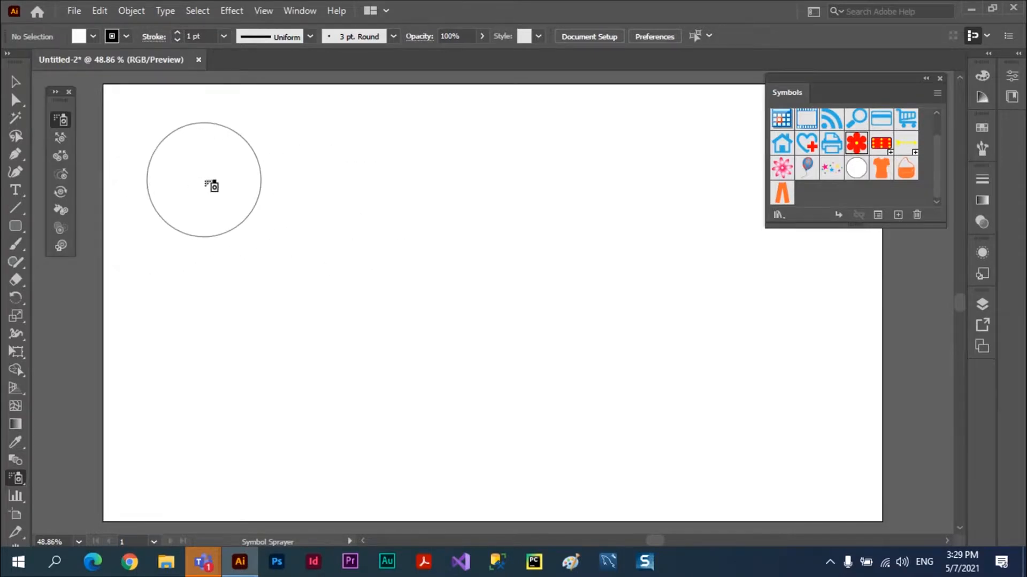
Step: Reduce the Symbol Sprayer brush diameter in several increments and enlarge it again slightly
key("bracketleft")
key("bracketleft")
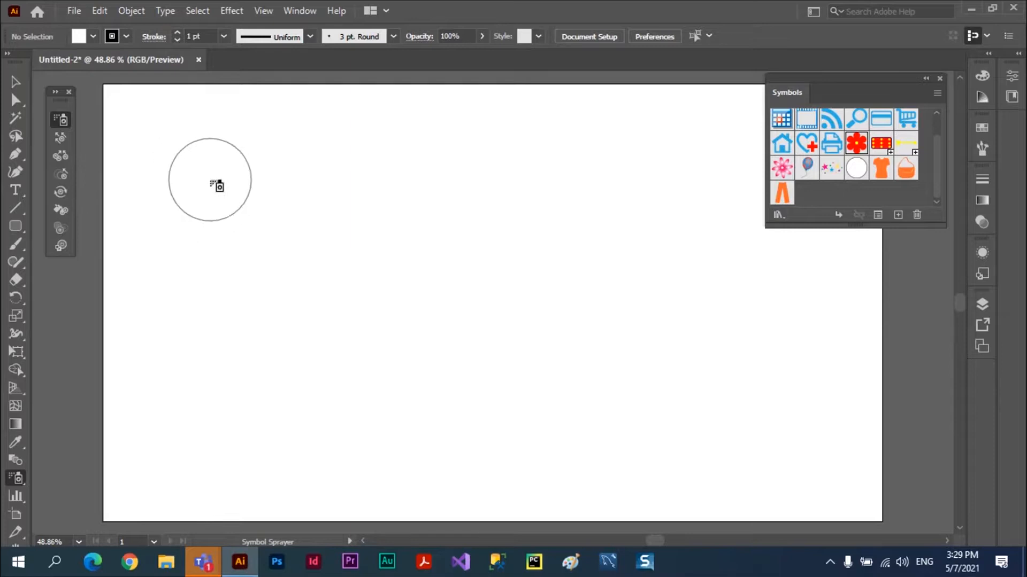
key("bracketleft")
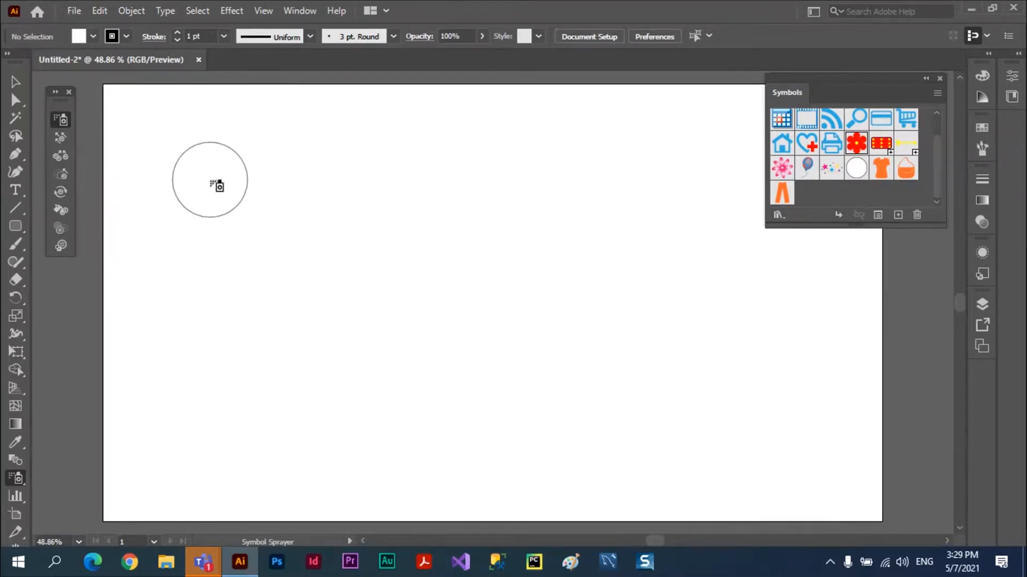
key("bracketleft")
key("bracketleft")
key("bracketleft")
key("bracketright")
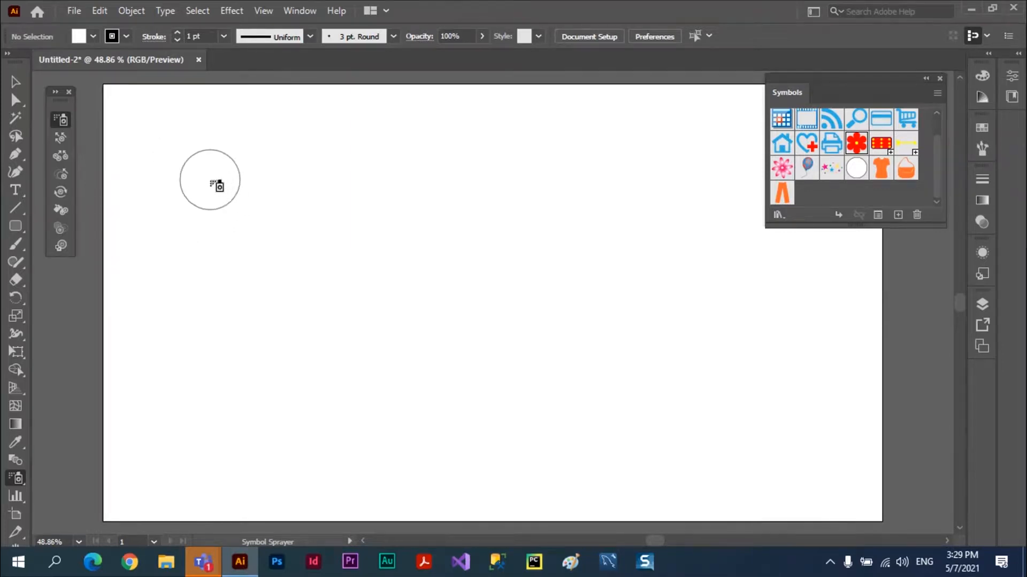
key("bracketright")
key("bracketright")
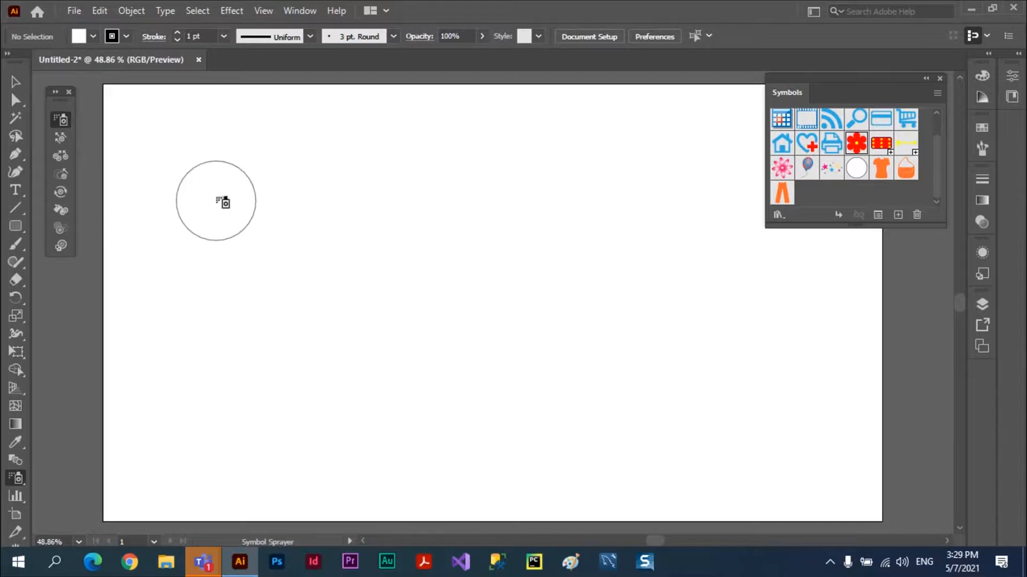
Step: Spray red flowers across the artboard in three long crossing strokes, keeping them in one symbol set
left_click(203, 180)
mouse_move(197, 176)
left_mouse_down()
mouse_move(366, 256)
mouse_move(679, 348)
left_mouse_up()
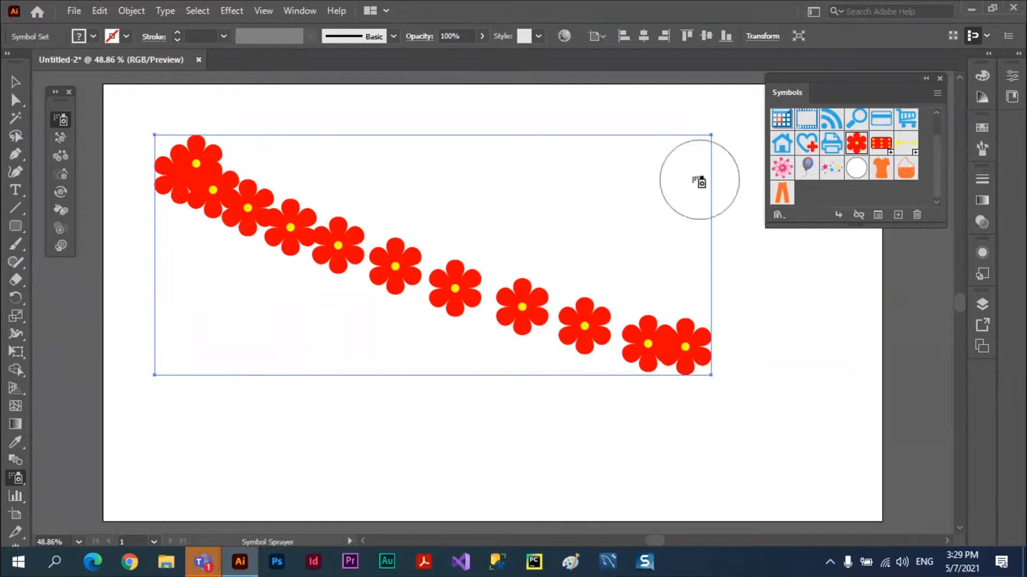
mouse_move(807, 461)
left_mouse_down()
mouse_move(695, 434)
mouse_move(595, 383)
mouse_move(560, 330)
mouse_move(536, 163)
left_mouse_up()
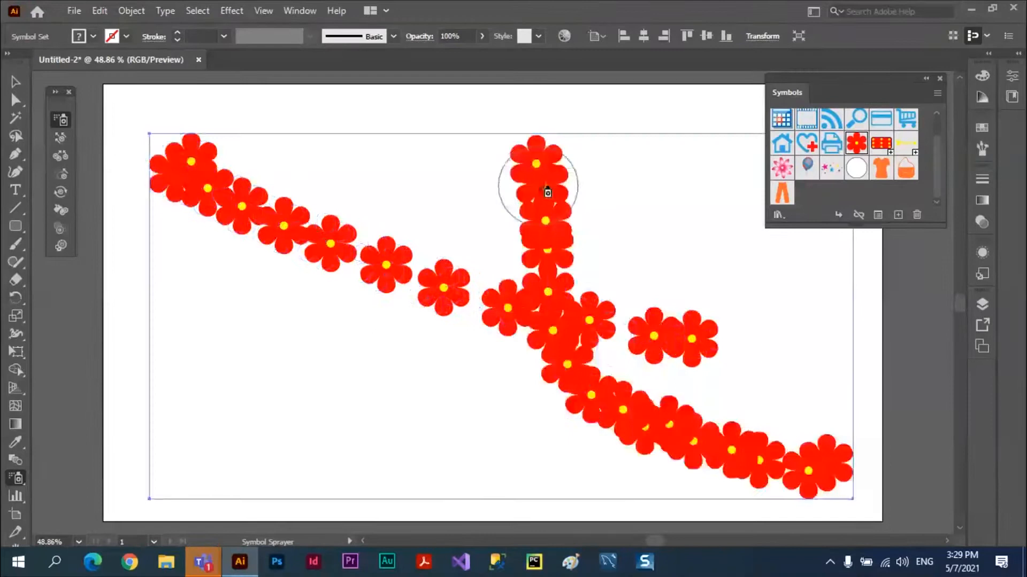
mouse_move(243, 452)
left_mouse_down()
mouse_move(389, 347)
mouse_move(447, 166)
left_mouse_up()
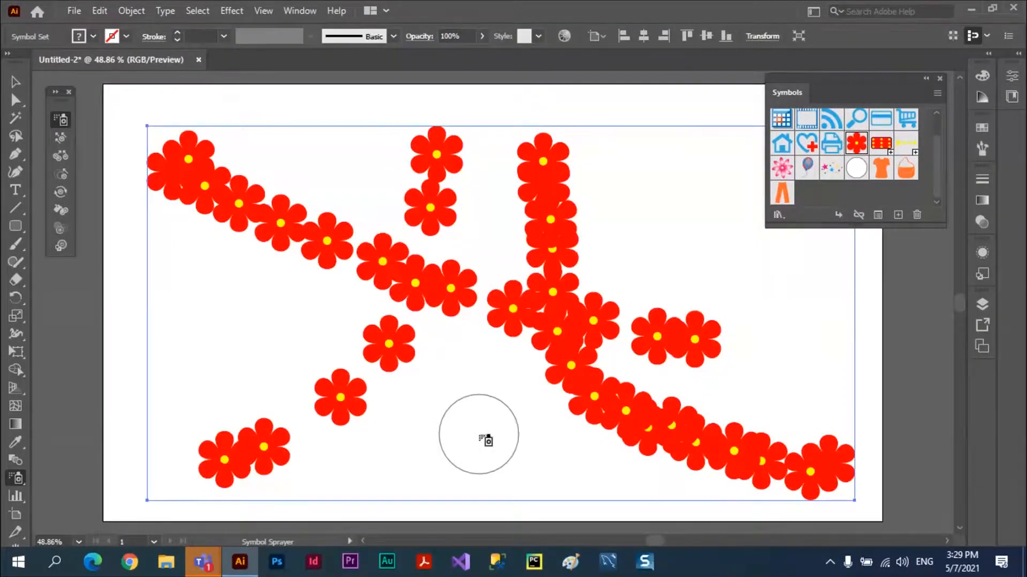
Step: Deselect the sprayed symbol set, and move the whole set slightly upward on the artboard
left_click(15, 83)
left_click(303, 97)
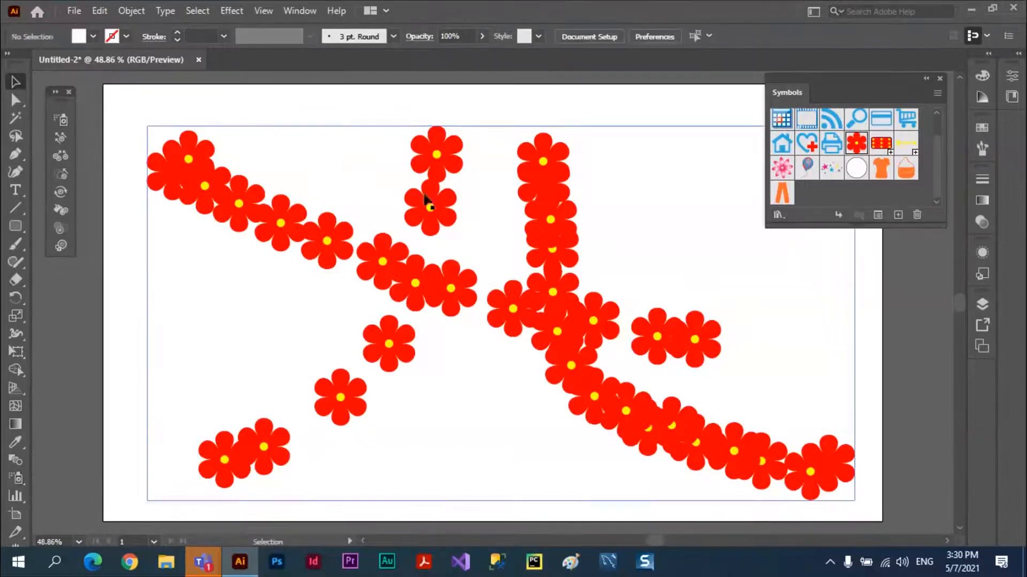
mouse_move(430, 207)
left_mouse_down()
mouse_move(465, 244)
mouse_move(426, 235)
mouse_move(467, 207)
mouse_move(471, 246)
mouse_move(496, 214)
mouse_move(435, 196)
left_mouse_up()
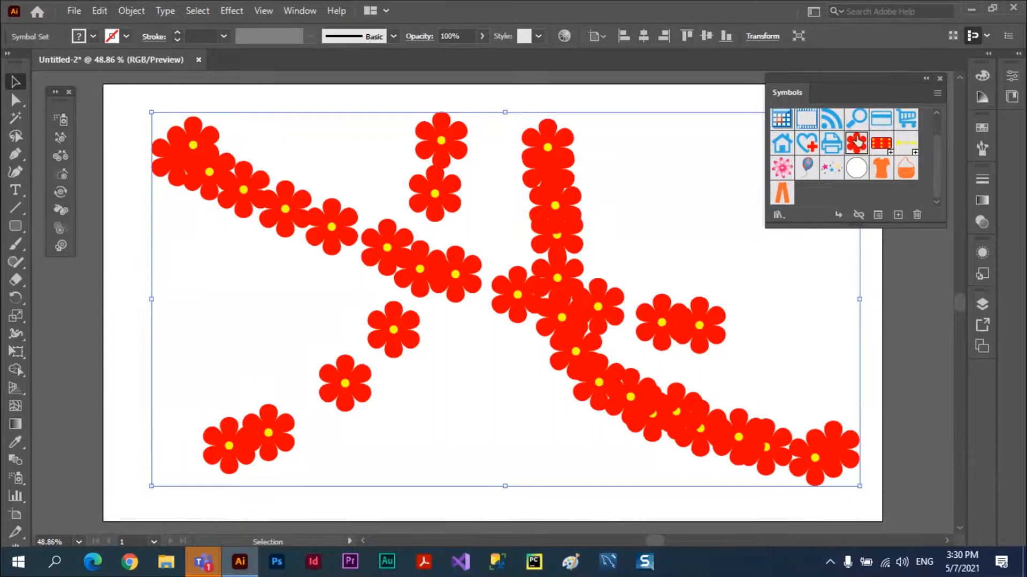
Step: Spray more red flowers and several strokes of the pink flower symbol into the selected symbol set
left_click(63, 119)
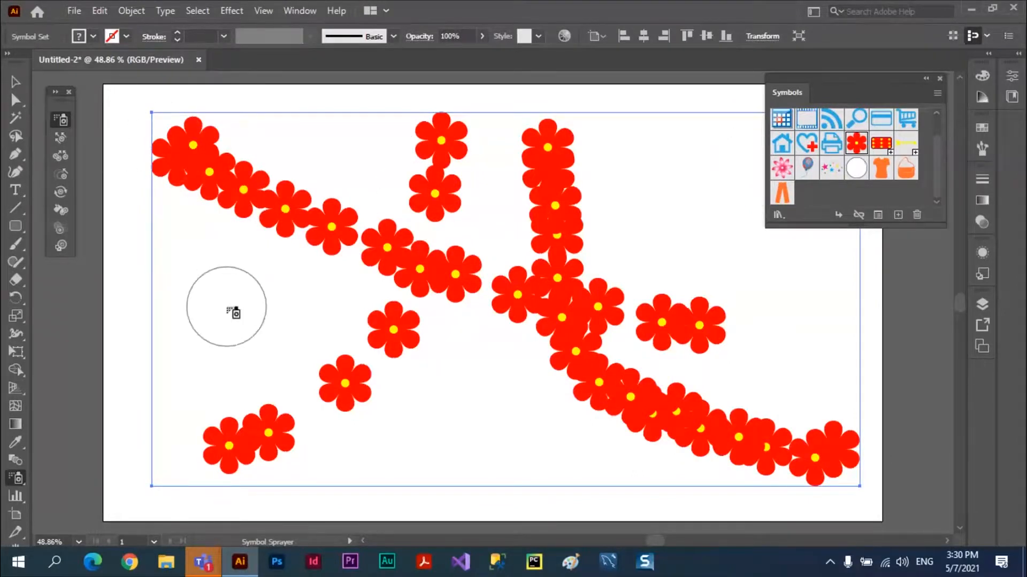
mouse_move(233, 313)
left_mouse_down()
mouse_move(238, 299)
mouse_move(465, 278)
left_mouse_up()
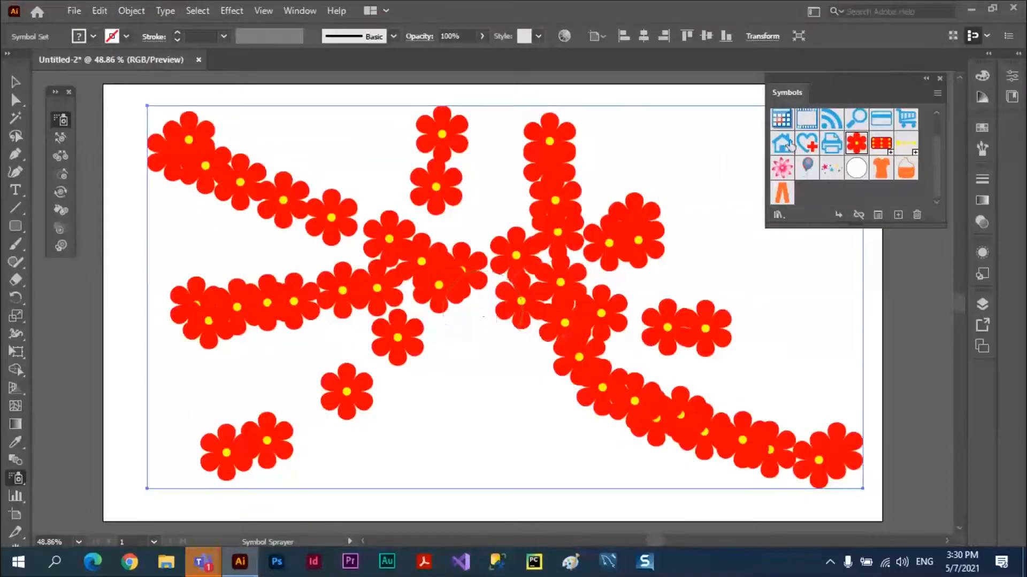
left_click(782, 168)
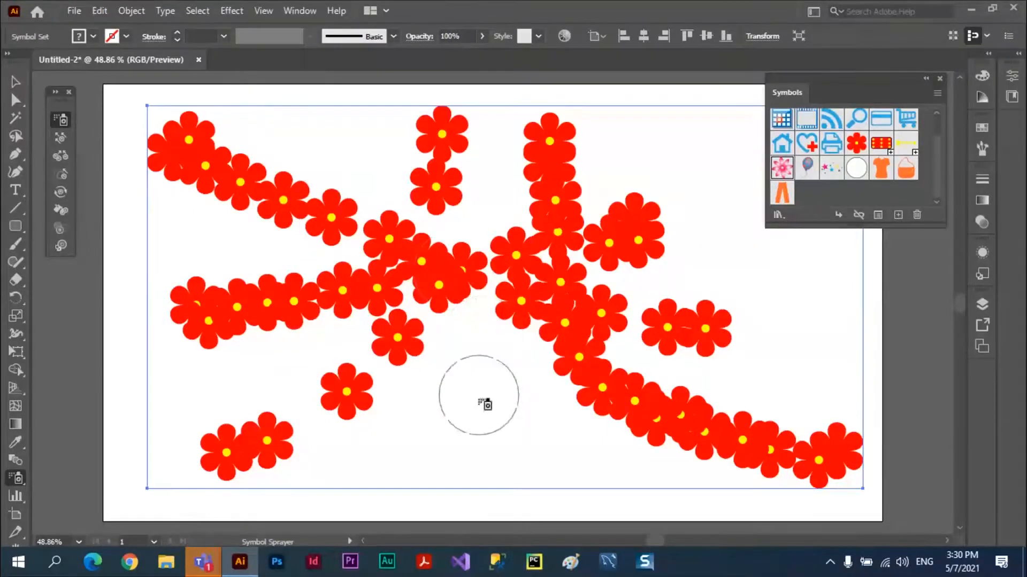
mouse_move(484, 405)
left_mouse_down()
mouse_move(482, 232)
mouse_move(400, 178)
mouse_move(326, 187)
mouse_move(599, 264)
mouse_move(758, 291)
left_mouse_up()
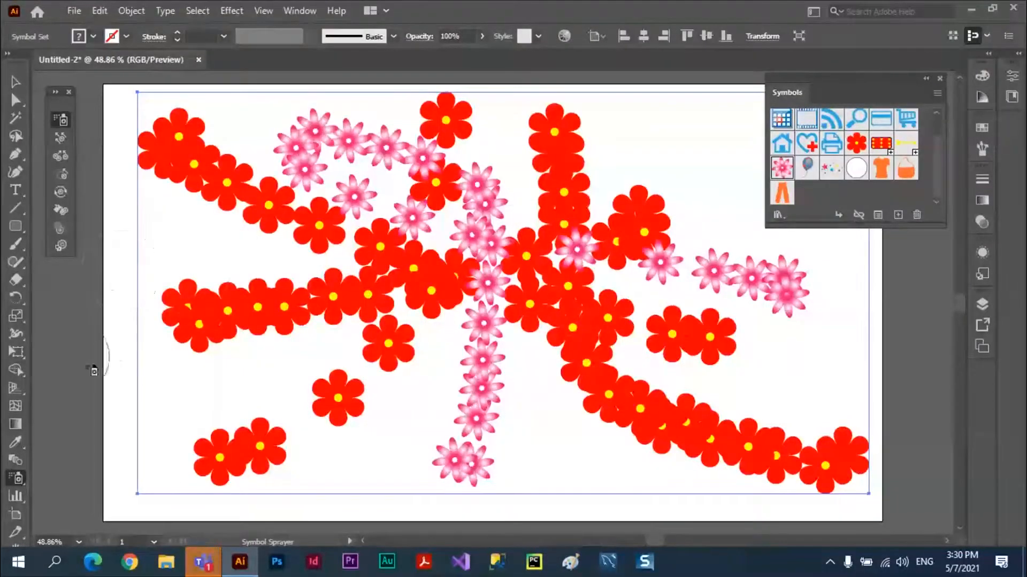
mouse_move(99, 356)
left_mouse_down()
mouse_move(80, 357)
mouse_move(225, 354)
left_mouse_up()
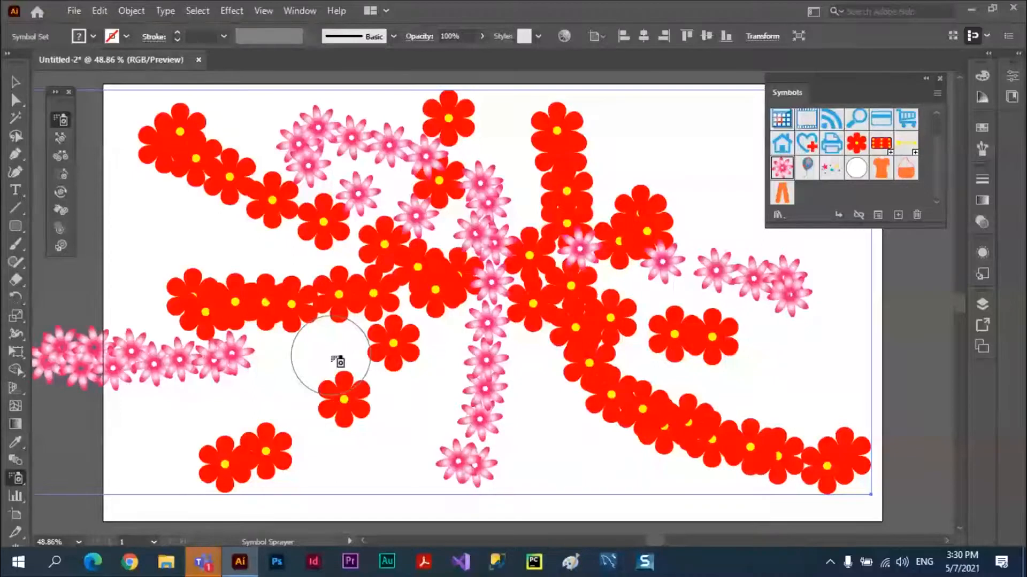
Step: Move the mixed red and pink flower set down and to the right, and deselect it
left_click(16, 82)
left_click_drag(327, 198, 357, 278)
left_click(545, 161)
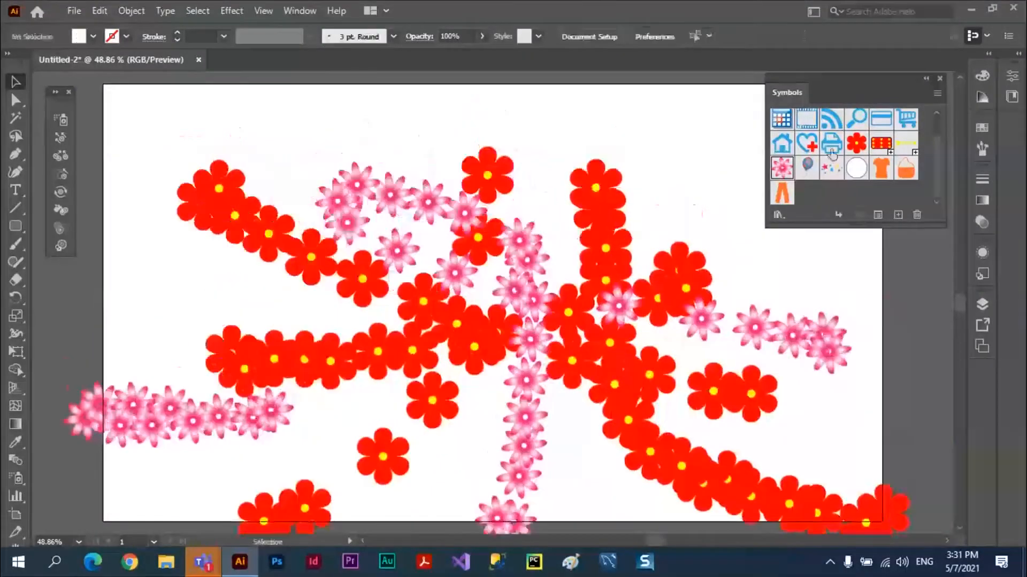
Step: Spray a separate red flower set along the artboard's upper-left edge with nothing selected, and deselect it
left_click(862, 149)
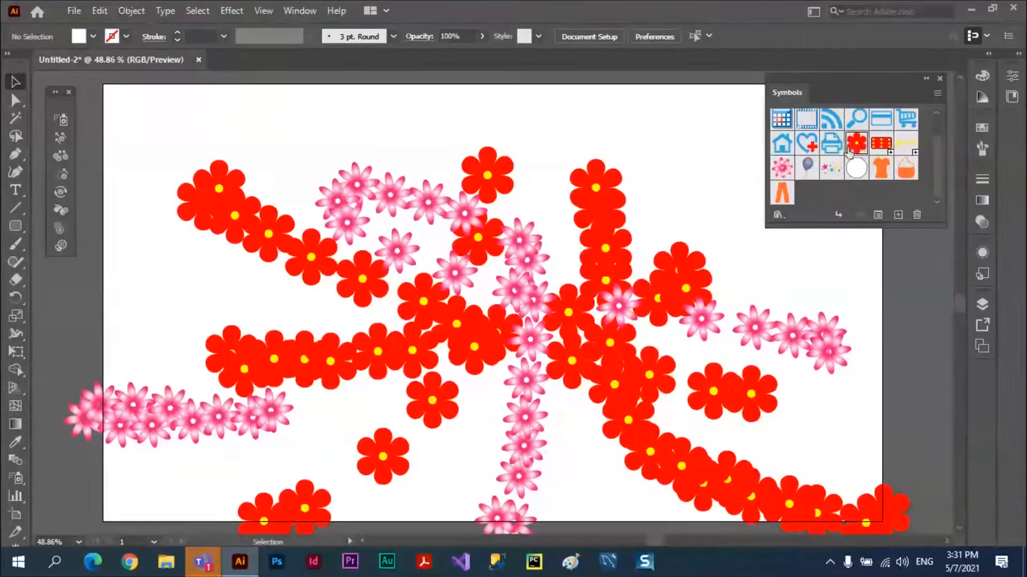
left_click(61, 120)
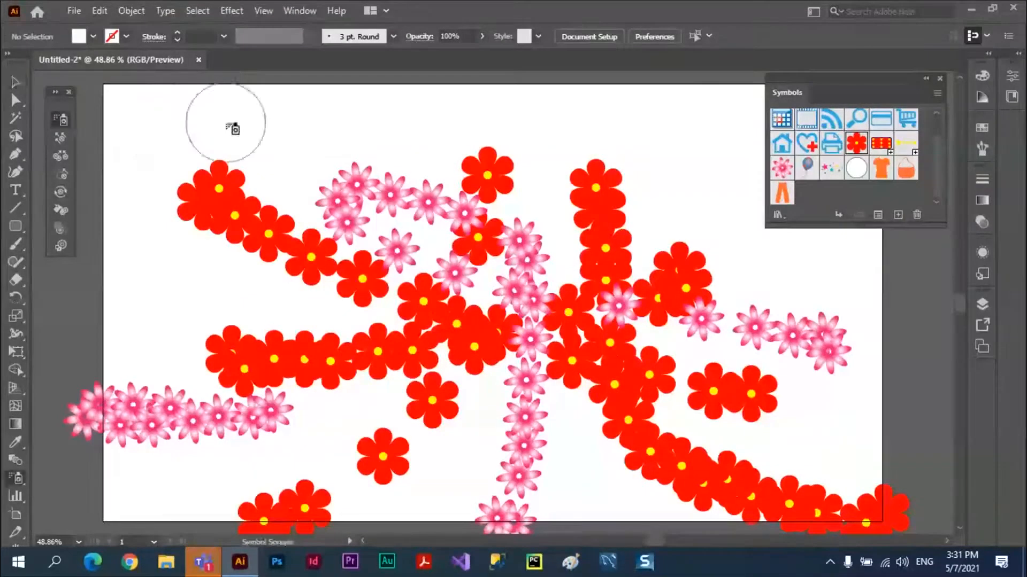
mouse_move(153, 121)
left_mouse_down()
mouse_move(151, 110)
mouse_move(306, 125)
left_mouse_up()
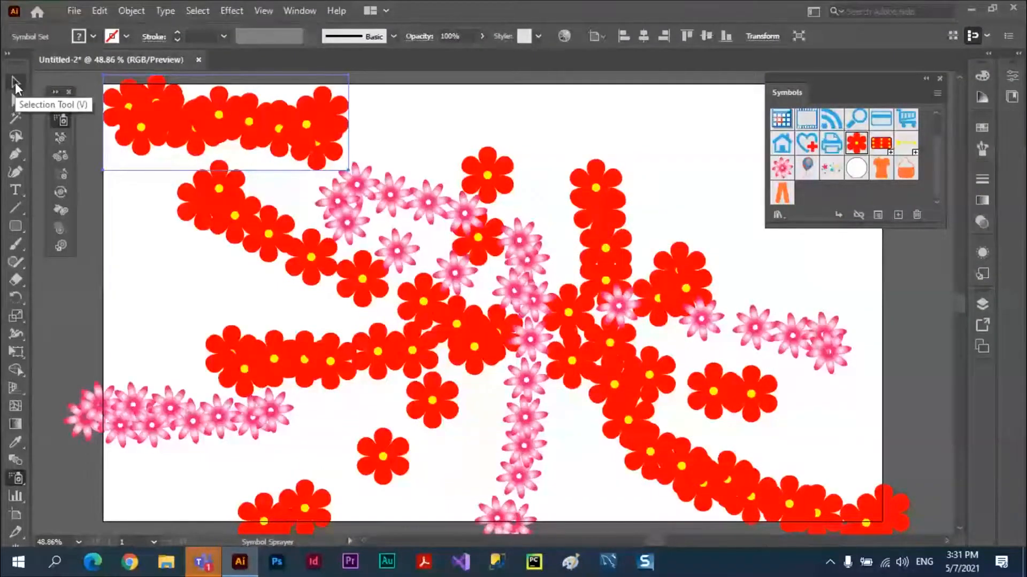
left_click(17, 84)
left_click(422, 104)
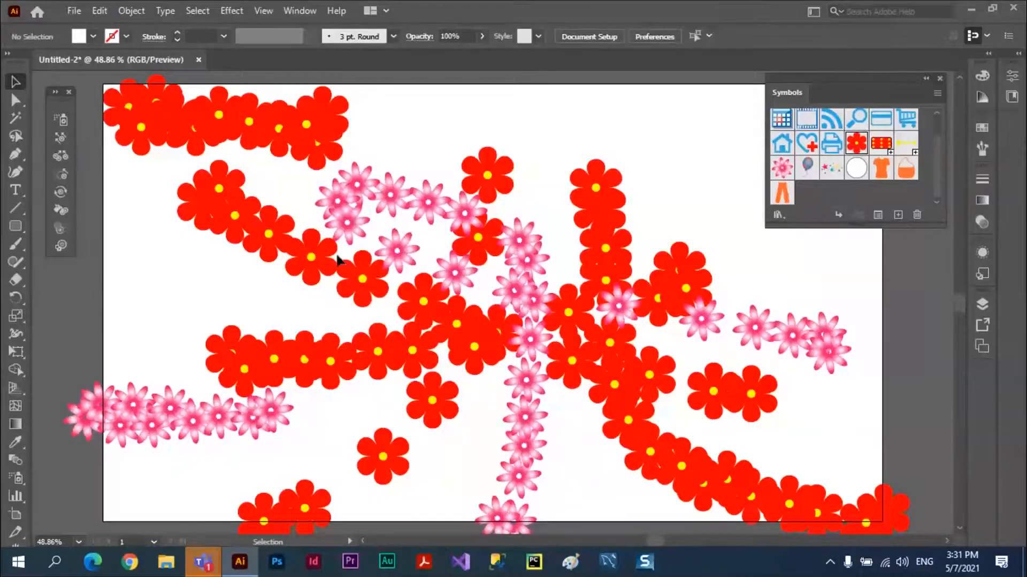
Step: Spray another independent red flower set overlapping the upper-left one, and move it right along the artboard's top edge
left_click(62, 120)
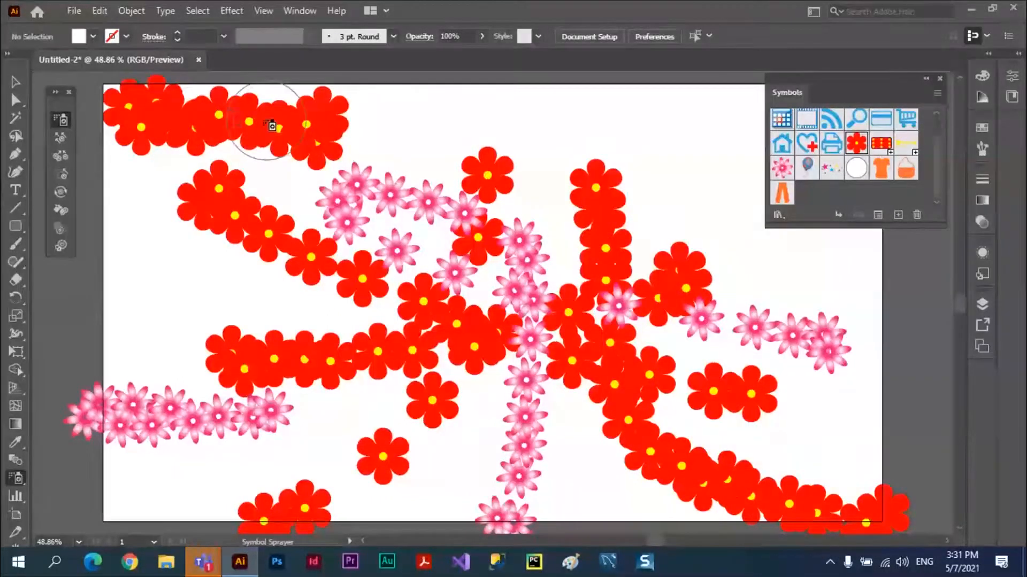
mouse_move(272, 126)
left_mouse_down()
mouse_move(408, 126)
mouse_move(407, 164)
left_mouse_up()
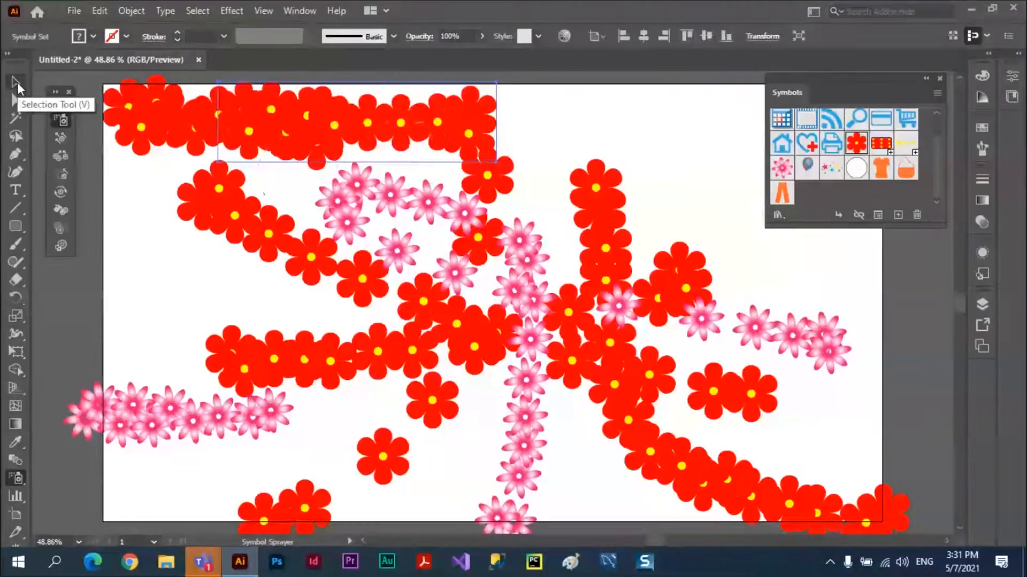
left_click(16, 81)
left_click_drag(407, 125, 642, 126)
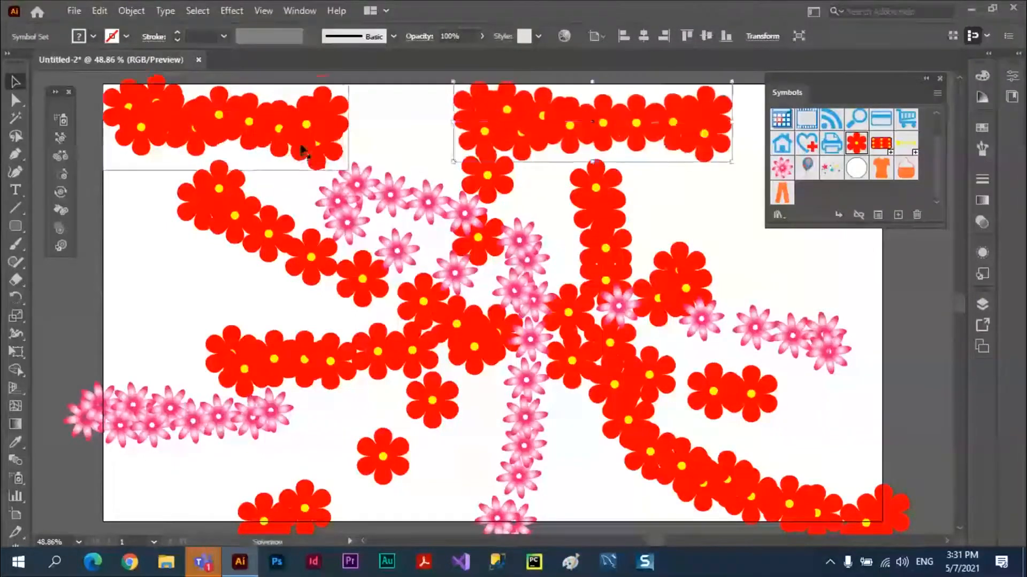
Step: Nudge the mixed flower set up the artboard, and move the upper-left red set down over it
left_click_drag(302, 151, 303, 125)
left_click_drag(476, 258, 477, 227)
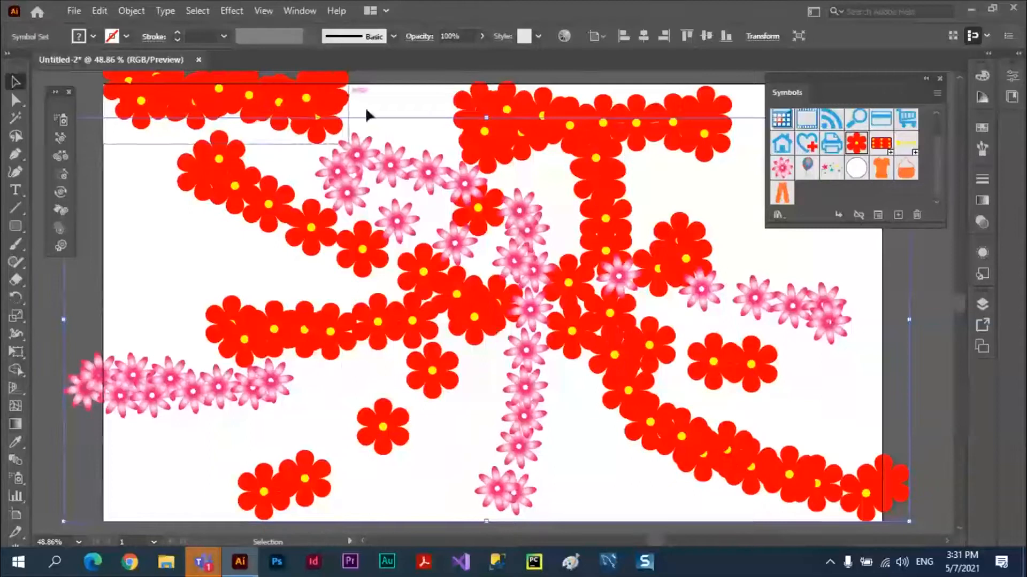
left_click(305, 104)
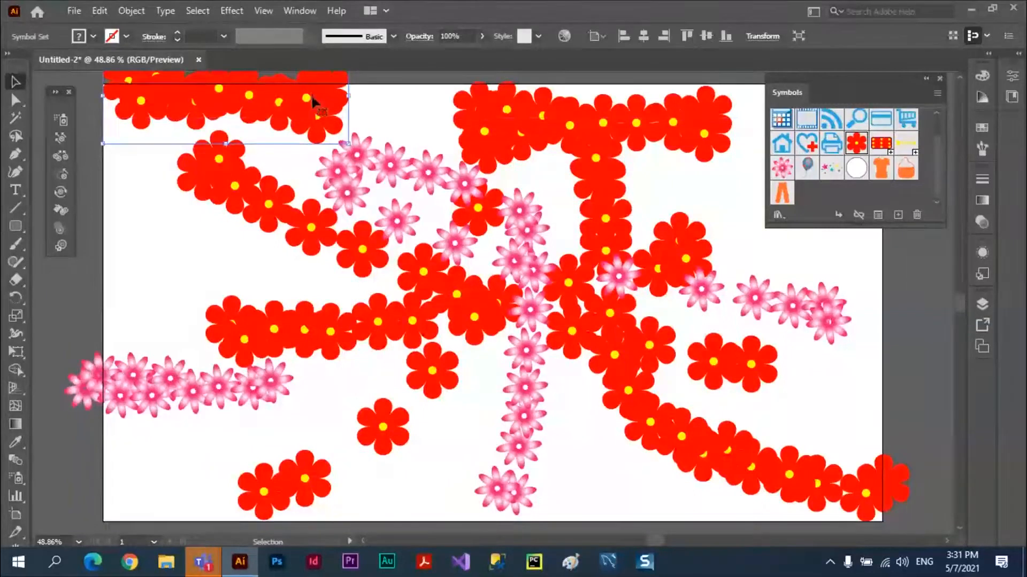
left_click_drag(313, 101, 324, 243)
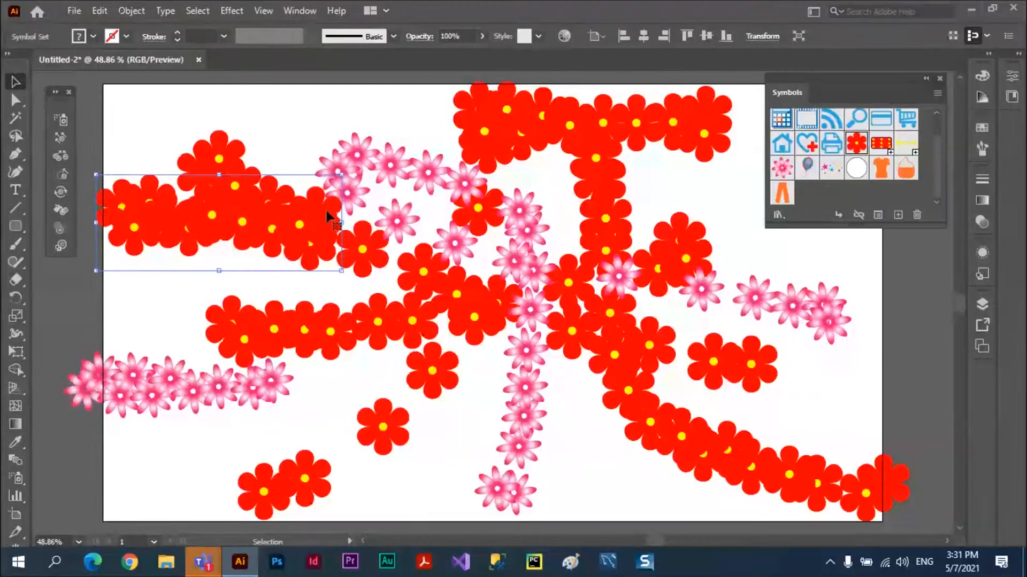
Step: Spray a diagonal trail of balloon symbols into the selected red flower set, and move the combined set to the right
left_click(807, 169)
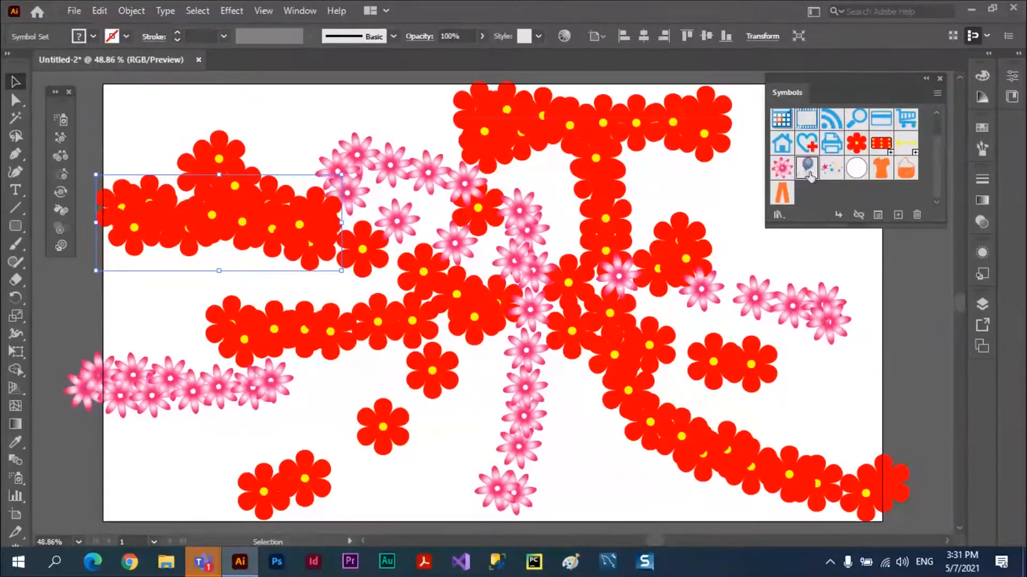
left_click(62, 122)
mouse_move(237, 238)
left_mouse_down()
mouse_move(327, 328)
mouse_move(434, 378)
left_mouse_up()
left_click(15, 81)
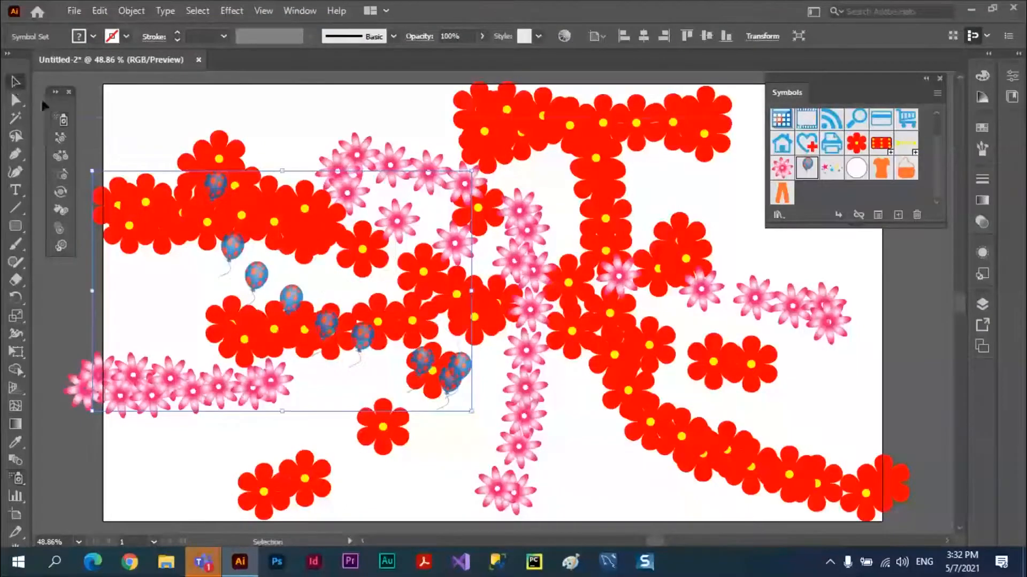
left_click_drag(279, 226, 411, 231)
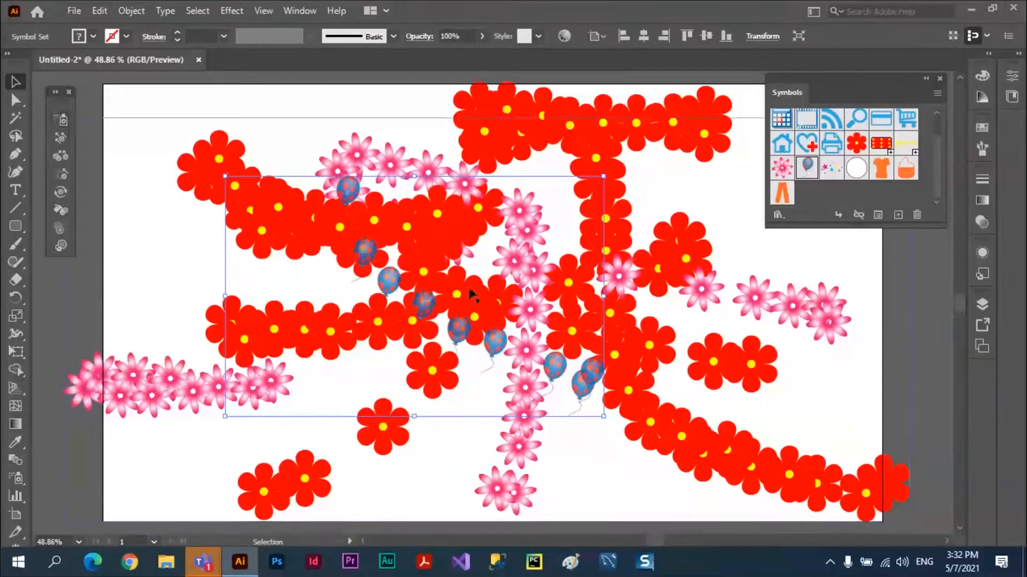
Step: Delete all symbol sets from the artboard
key("ctrl+a")
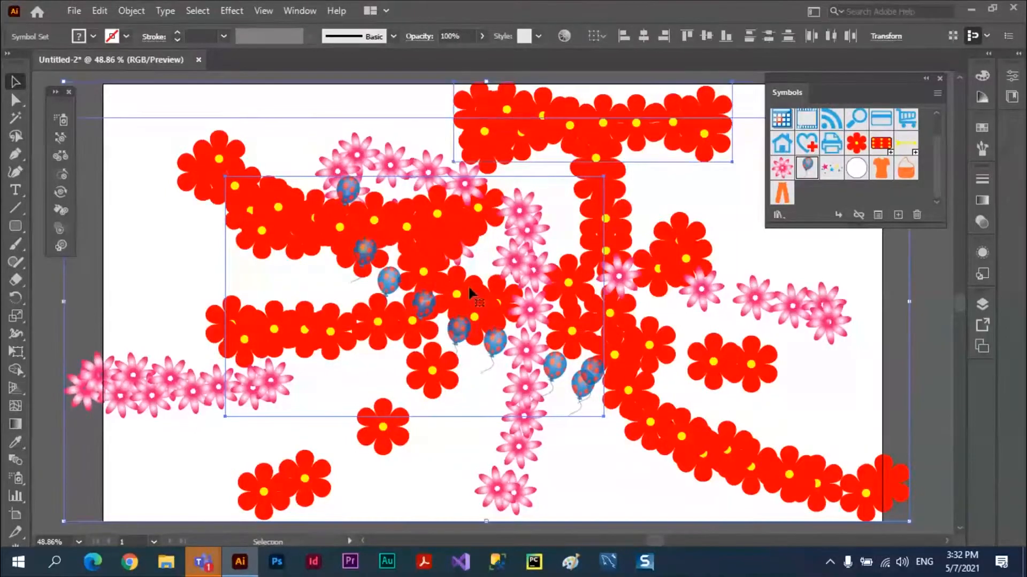
key("Delete")
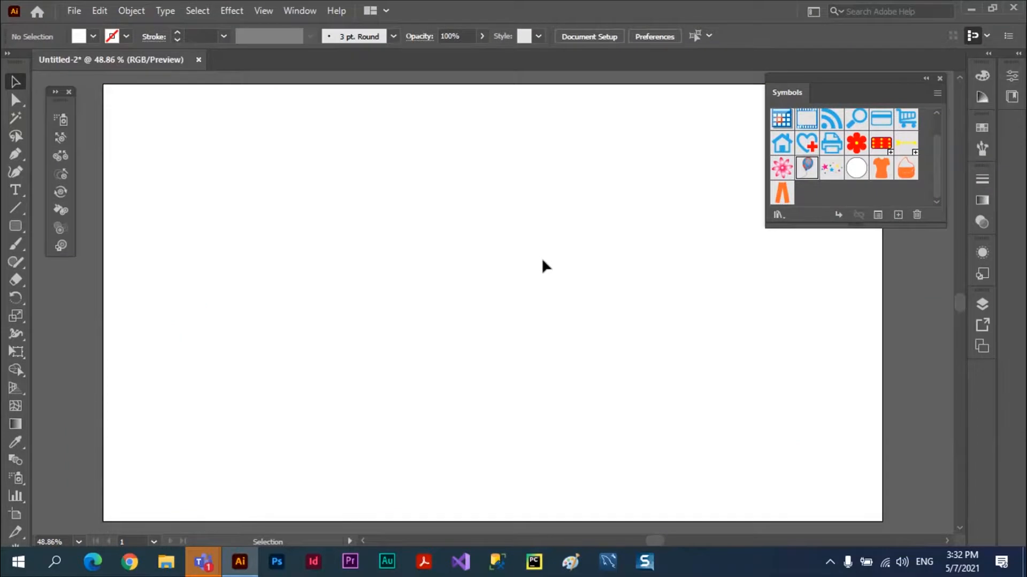
Step: Open the Symbolism Tools Options and examine the settings of the Symbol Shifter, Scruncher, Spinner and Styler tools
double_click(63, 121)
left_click_drag(260, 190, 382, 122)
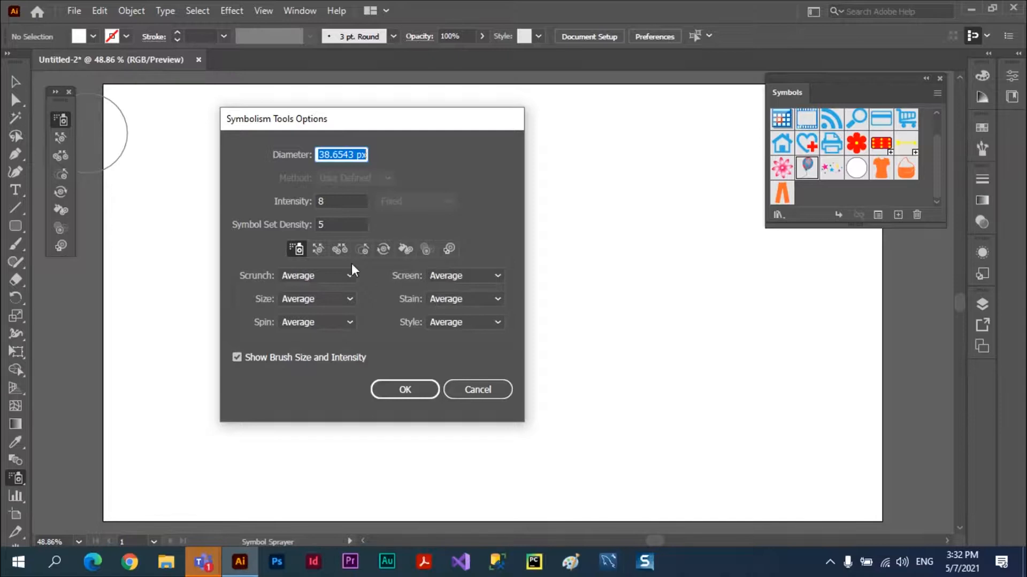
left_click(319, 251)
left_click(344, 249)
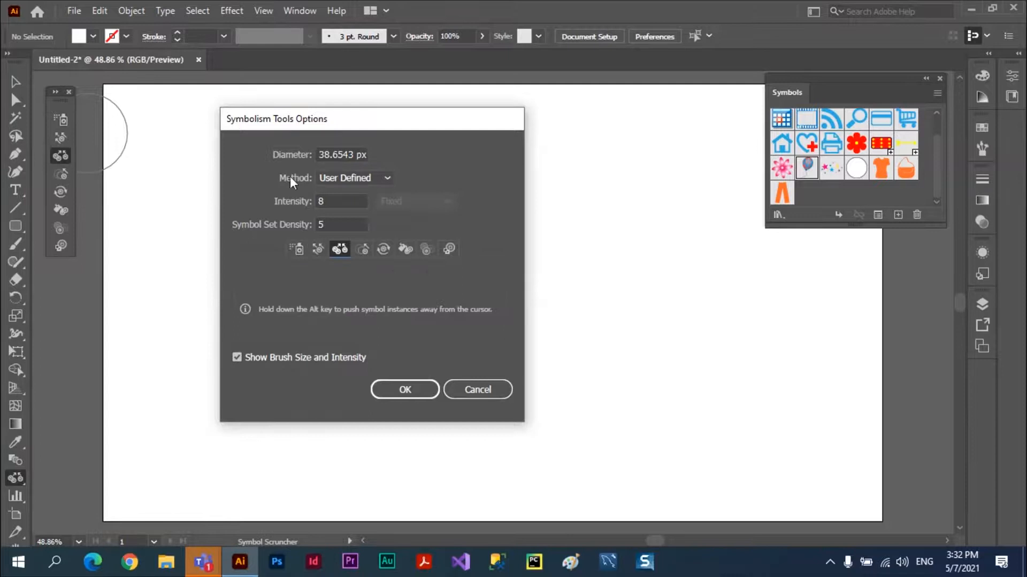
left_click(380, 249)
left_click(451, 250)
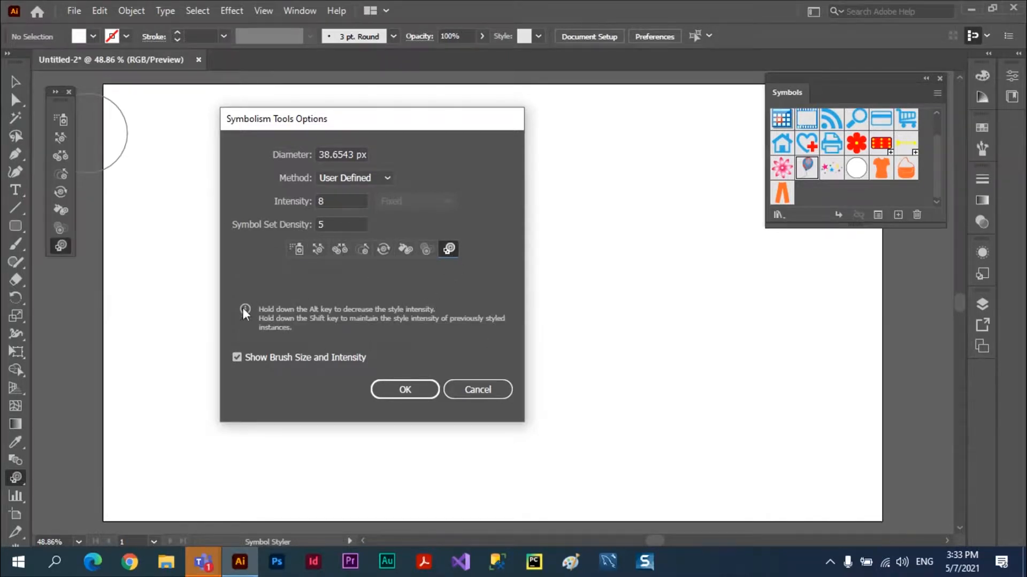
Step: Return to the Symbol Sprayer's options and set the intensity to 1
left_click(297, 248)
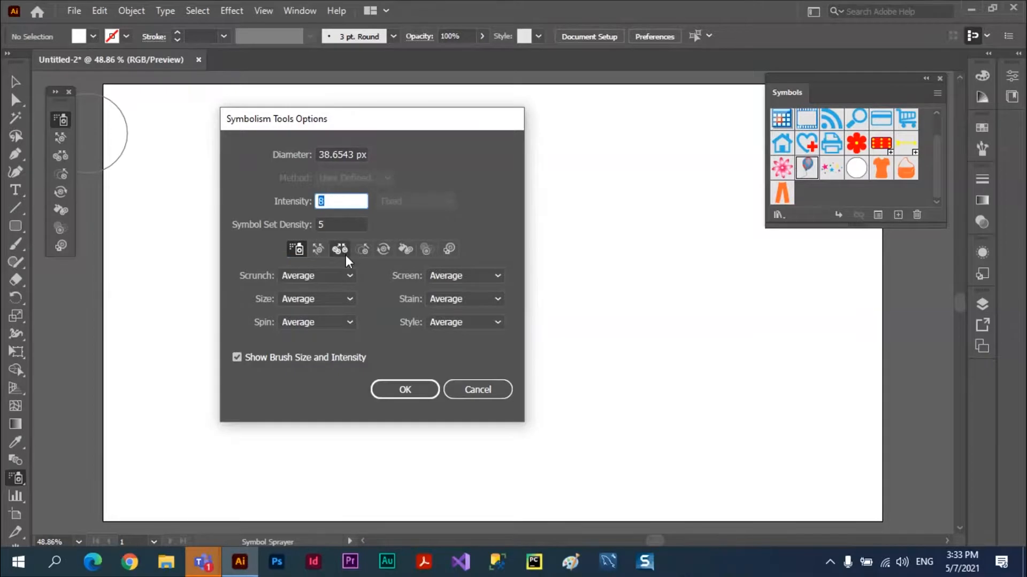
type("1")
left_click(405, 387)
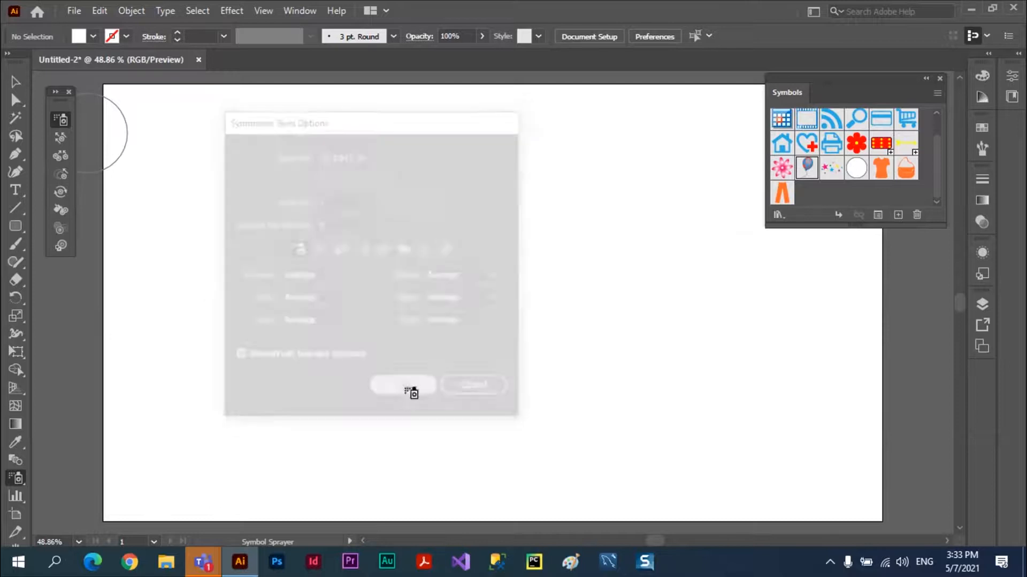
Step: Spray a diagonal trail of red flower symbols plus single flowers scattered around the artboard, and delete the set
left_click(846, 144)
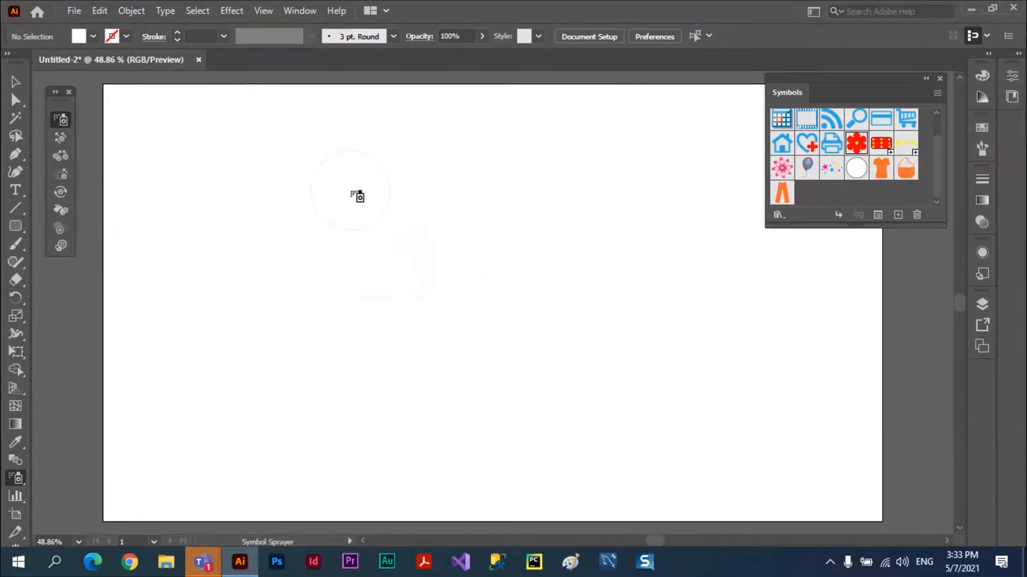
mouse_move(357, 197)
left_mouse_down()
mouse_move(737, 343)
mouse_move(562, 377)
left_mouse_up()
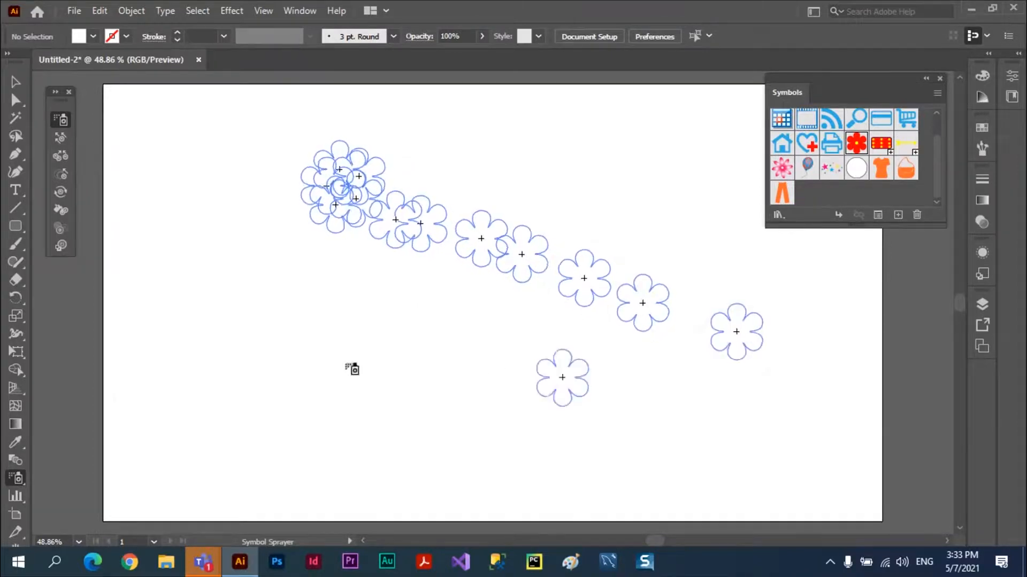
left_click(184, 365)
left_click(288, 429)
left_click(736, 445)
left_click(707, 254)
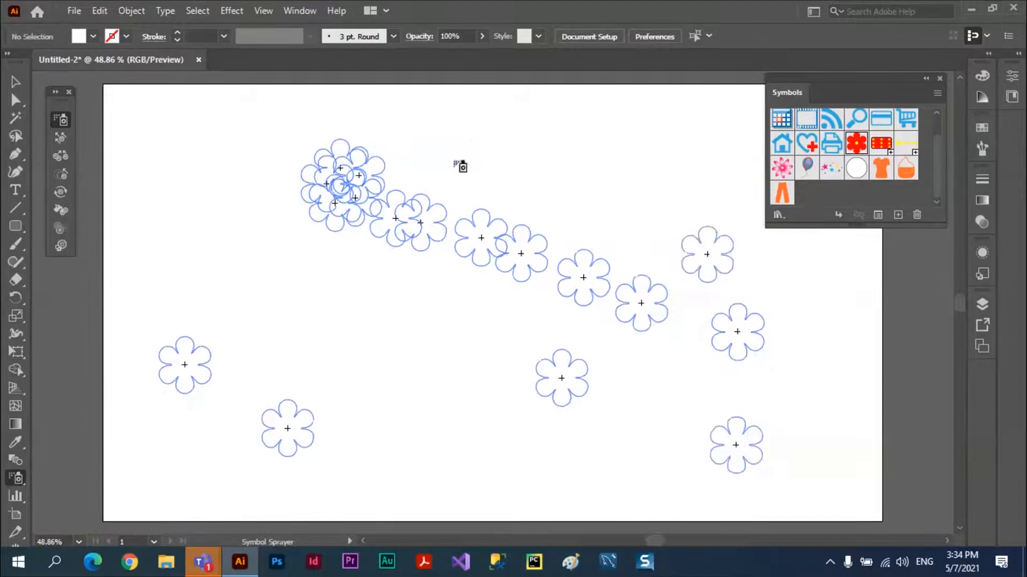
left_click(445, 147)
left_click(202, 169)
left_click(267, 282)
left_click(600, 427)
left_click(803, 419)
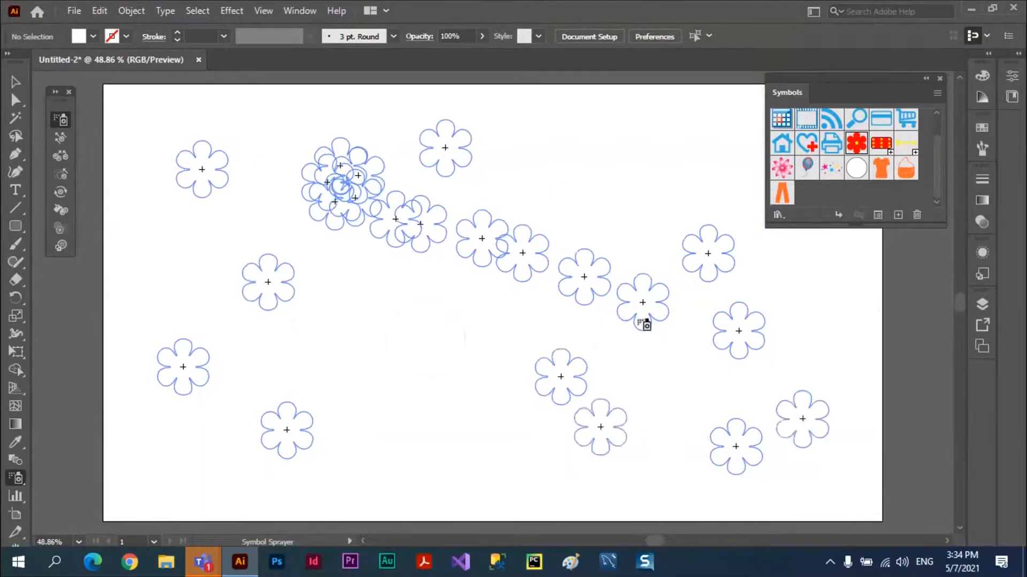
mouse_move(644, 324)
left_mouse_down()
mouse_move(386, 363)
mouse_move(544, 171)
left_mouse_up()
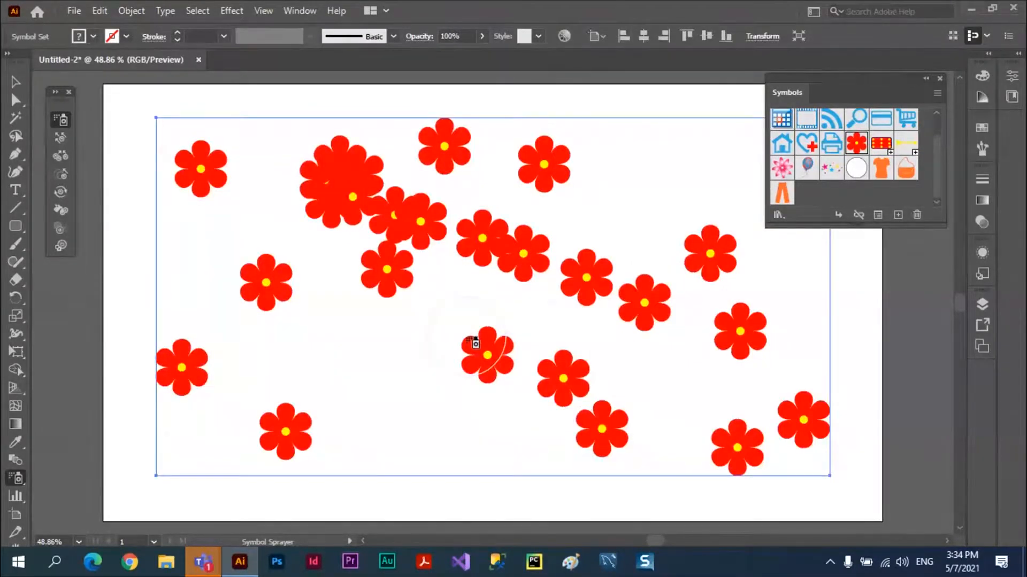
key("ctrl")
key("Delete")
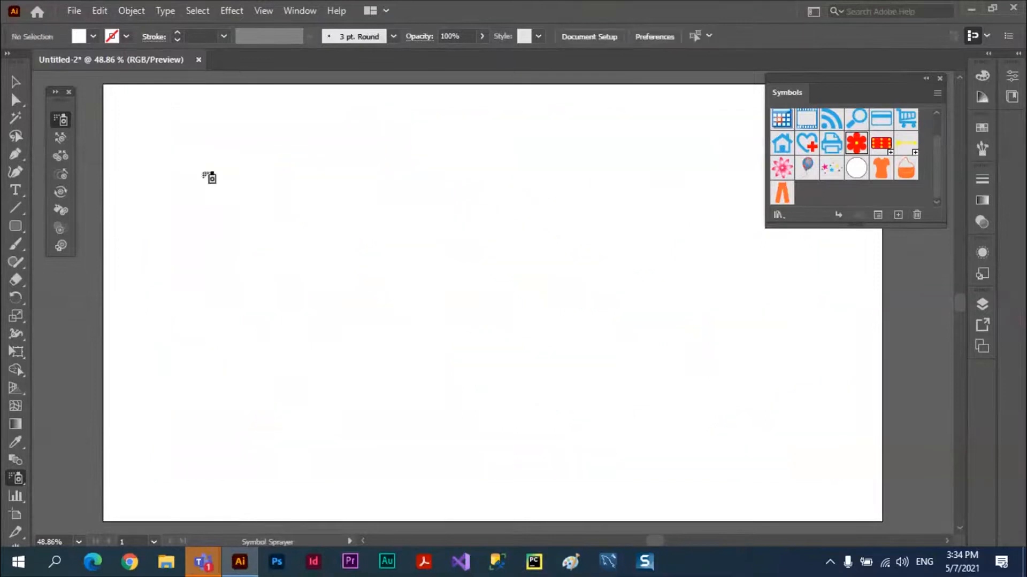
Step: Spray five widely spaced single red flowers as one set on the empty artboard, and delete the set
left_click(195, 154)
left_click(614, 182)
left_click(461, 254)
left_click(171, 347)
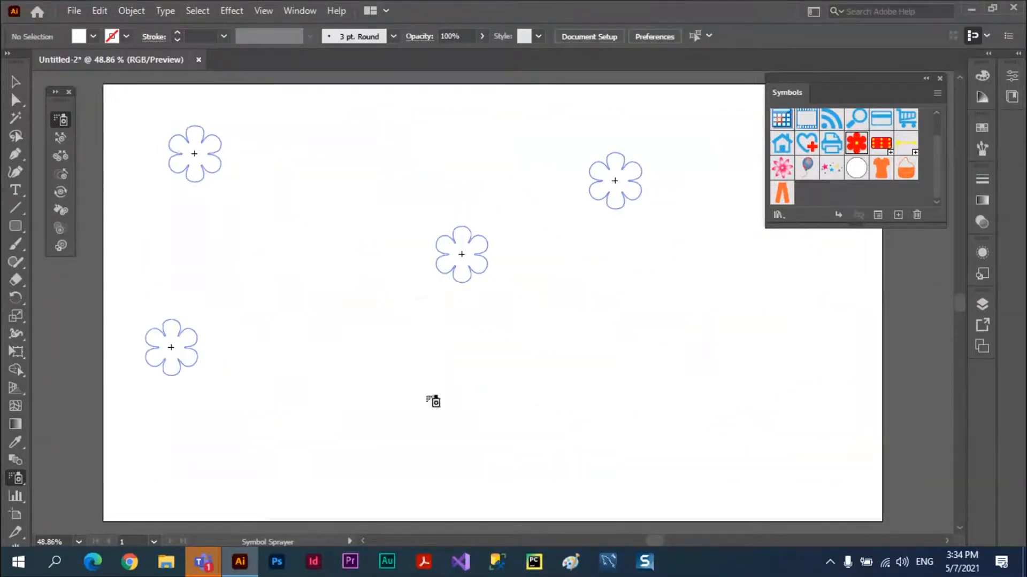
left_click(654, 399)
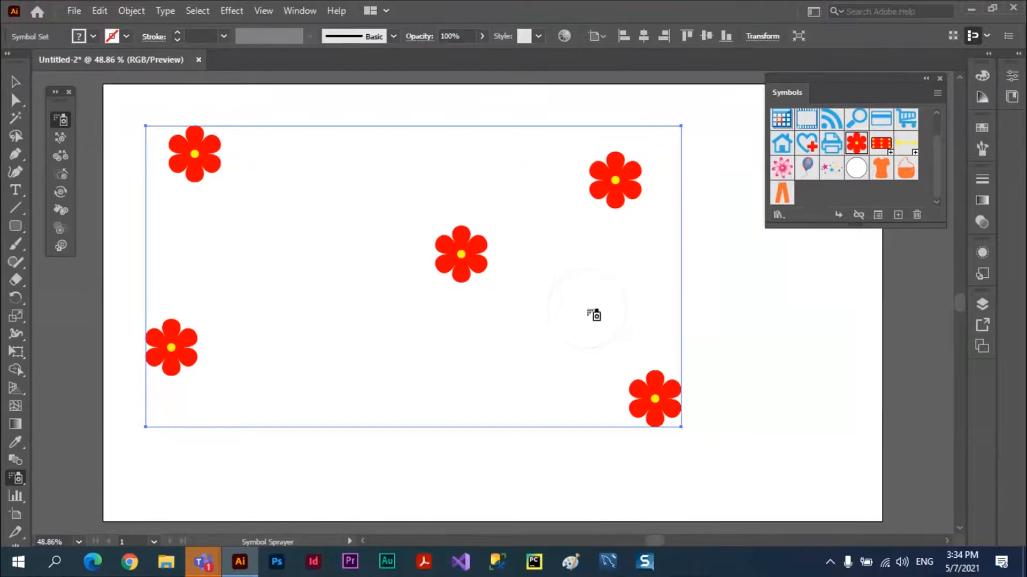
key("Delete")
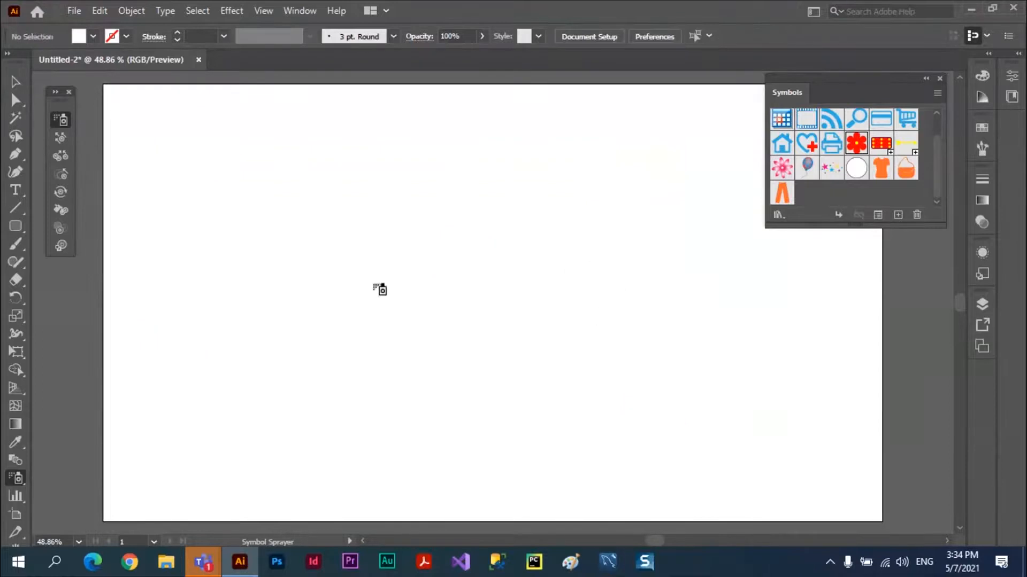
Step: Set the Symbol Sprayer's intensity to 3 in the Symbolism Tools Options
double_click(63, 120)
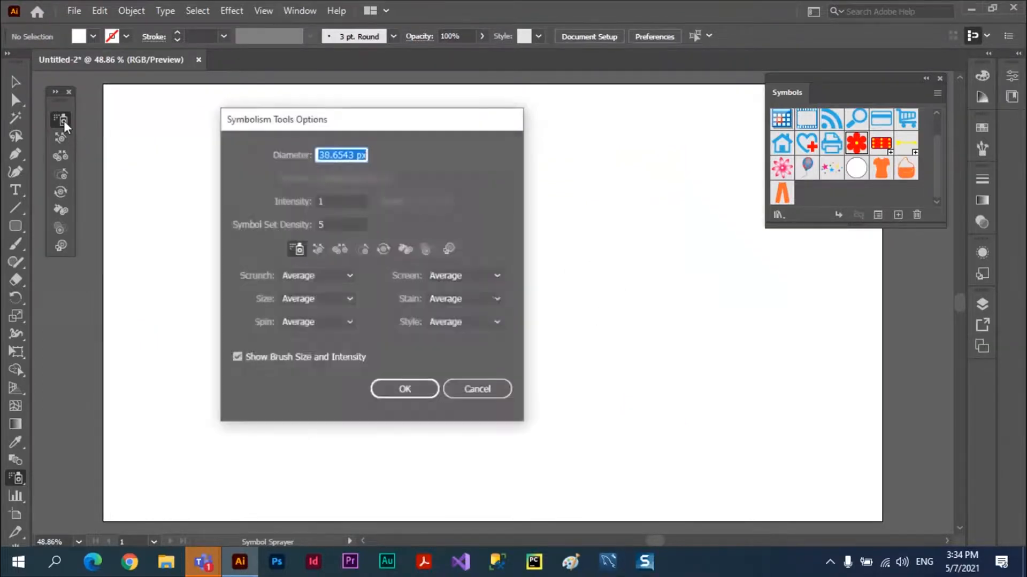
left_click(333, 201)
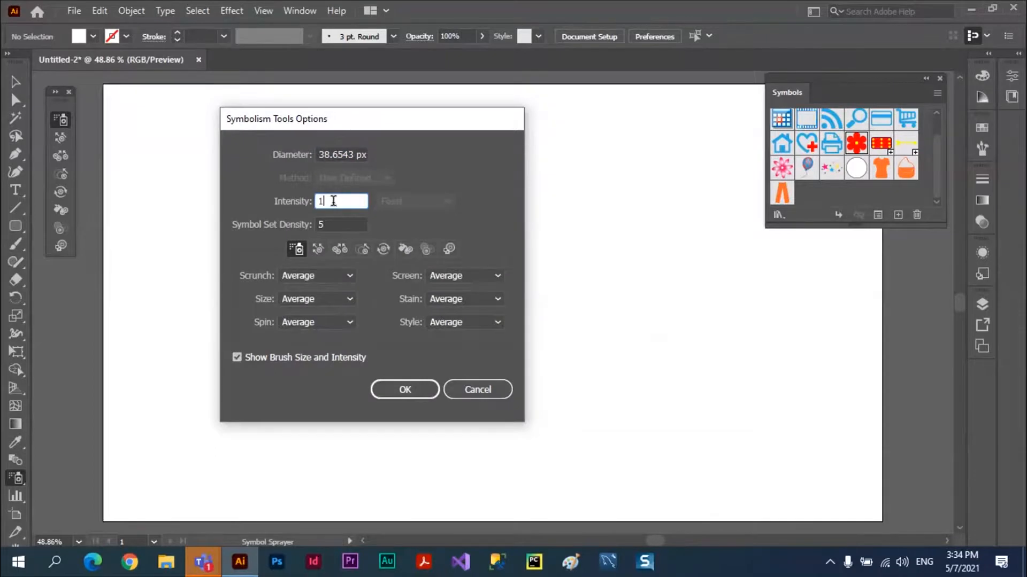
key("Up")
key("Up")
left_click(406, 389)
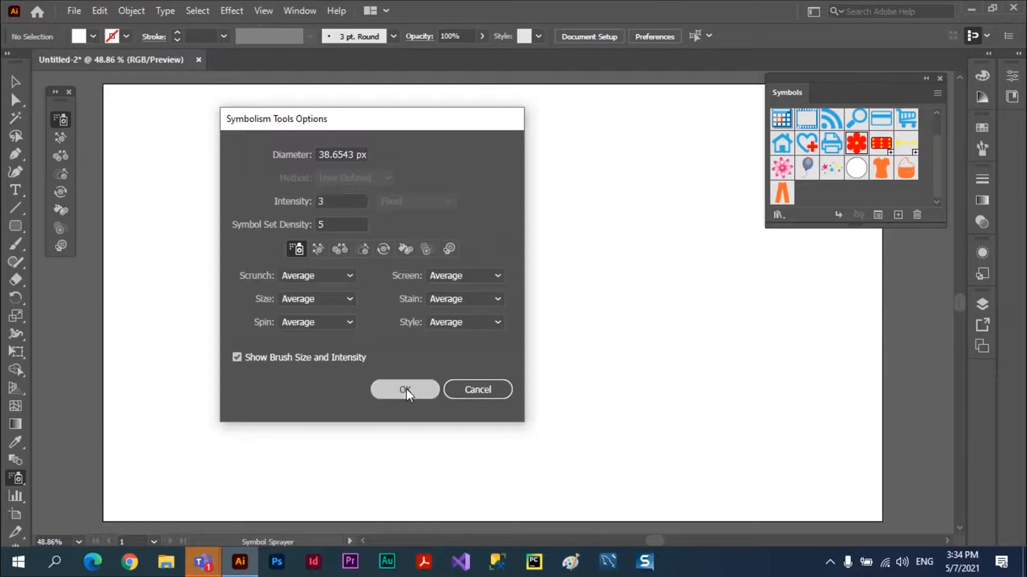
Step: Spray a set of nine scattered red flowers across the artboard, and cut the set
mouse_move(200, 159)
left_mouse_down()
mouse_move(672, 200)
mouse_move(741, 236)
mouse_move(433, 302)
mouse_move(293, 319)
mouse_move(150, 365)
mouse_move(223, 418)
mouse_move(487, 444)
mouse_move(754, 444)
left_mouse_up()
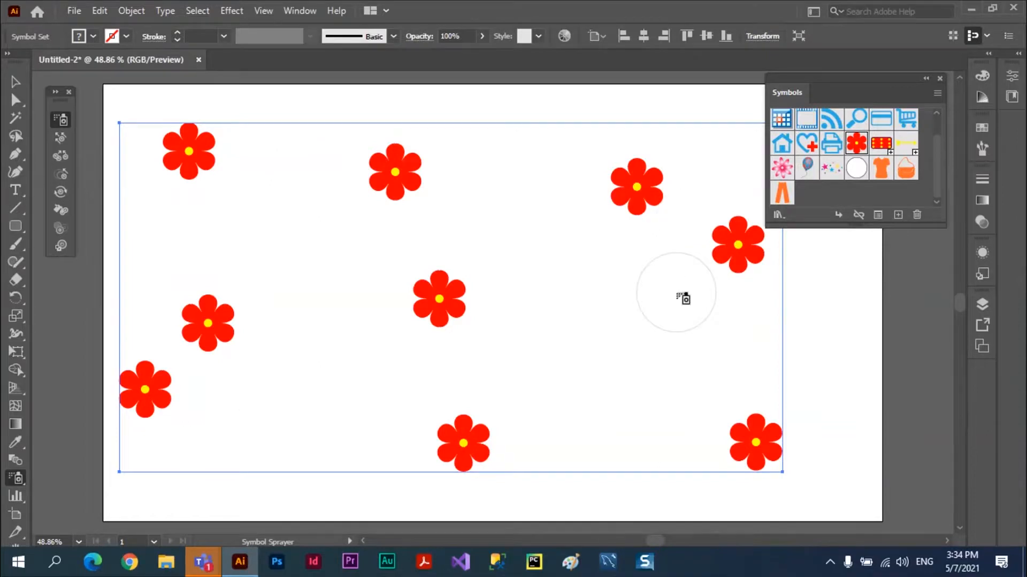
key("ctrl+x")
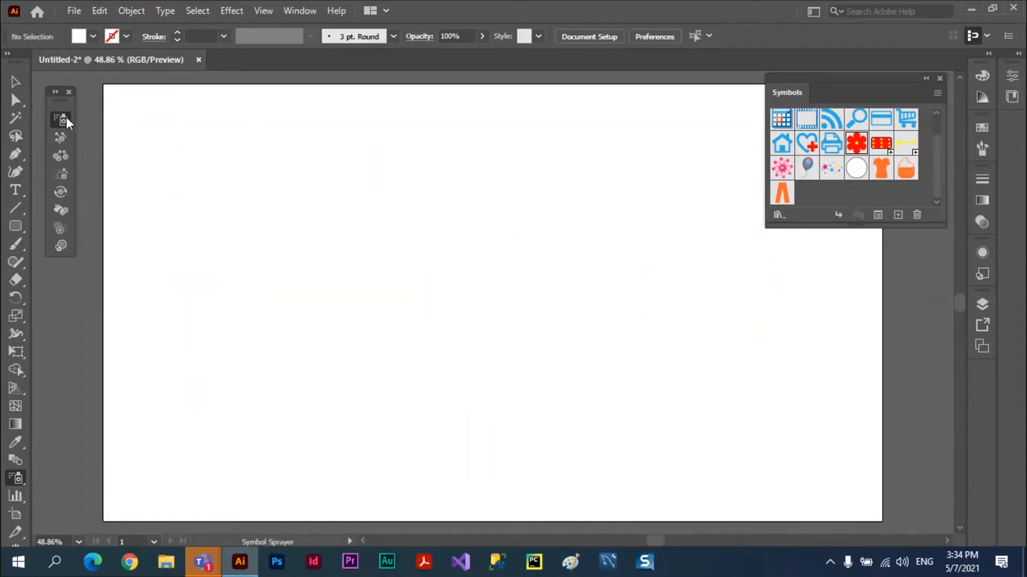
Step: Set the symbol set density to 1 in the Symbolism Tools Options, keeping the intensity at 3
double_click(66, 120)
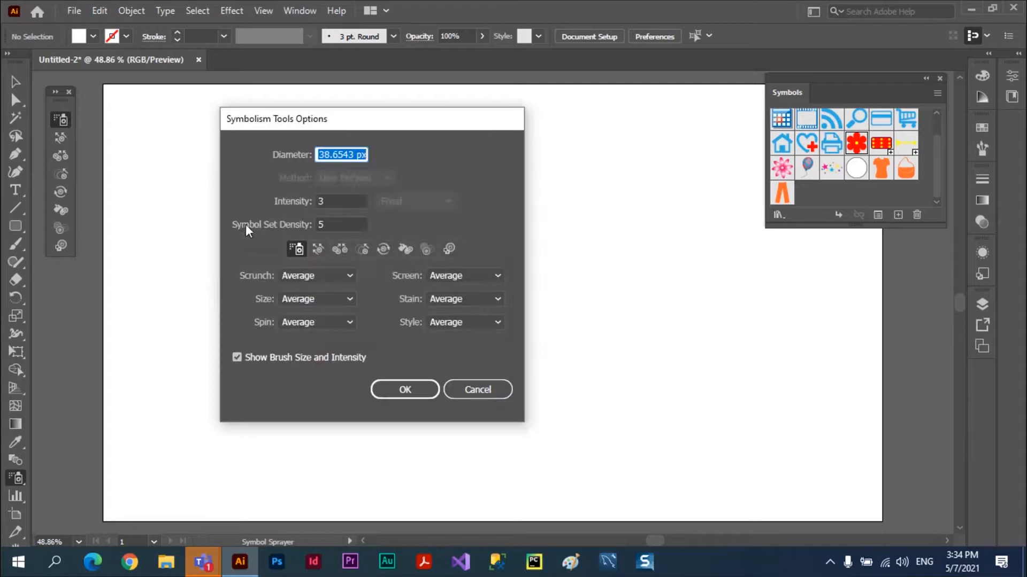
left_click(341, 225)
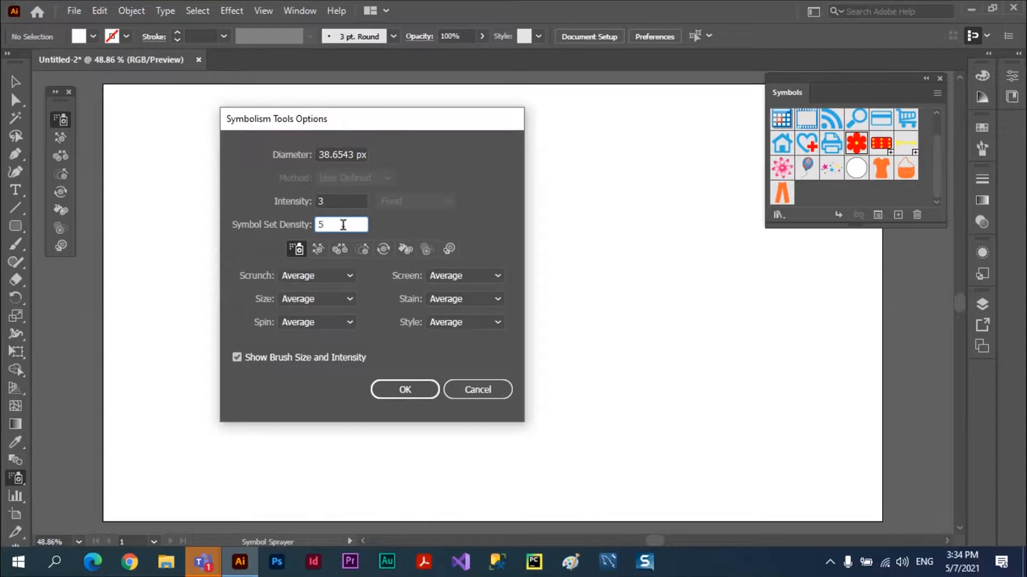
scroll(343, 225, "down", 4)
left_click(330, 201)
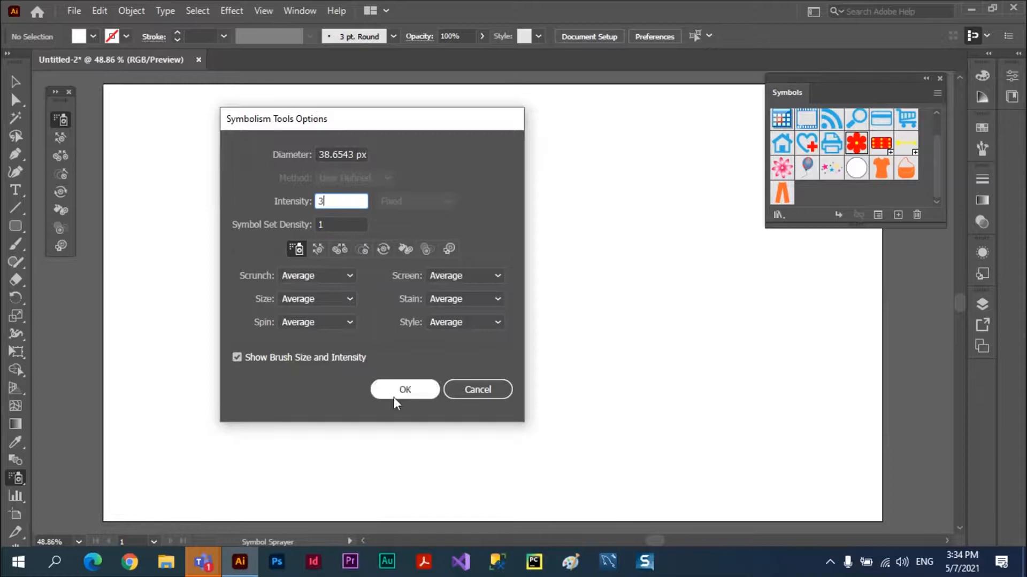
left_click(405, 390)
Step: Spray continuously at one spot in the artboard's upper middle to build a cluster of red flowers, and delete it
left_click_drag(404, 207, 404, 207)
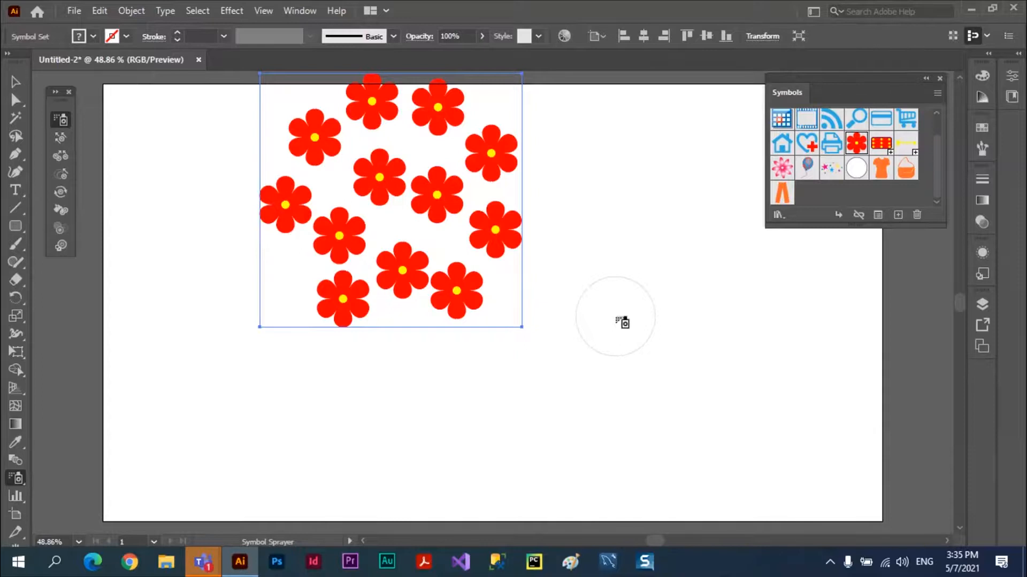
key("Delete")
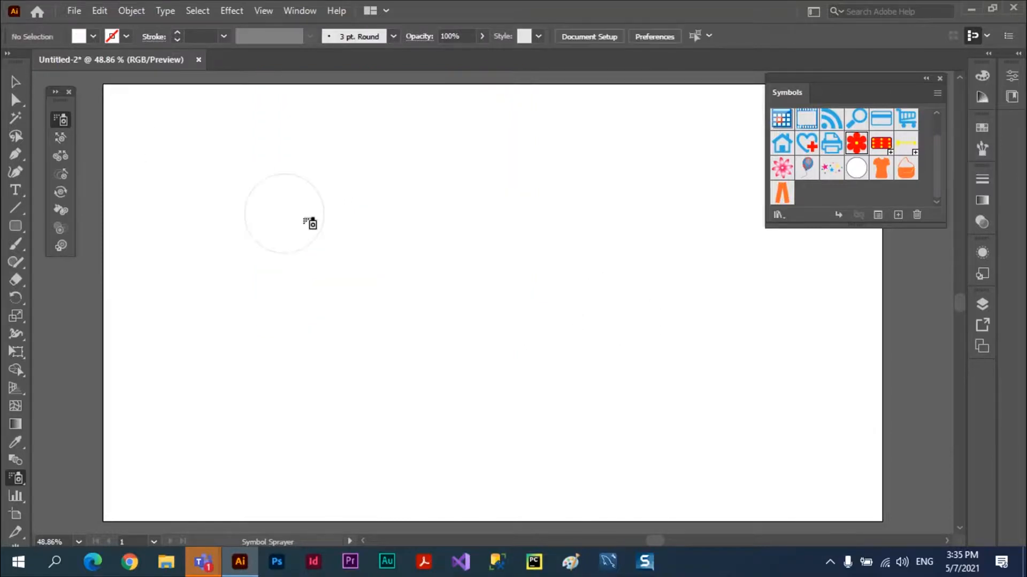
Step: Spray a descending diagonal row of five spaced red flowers across the artboard's upper half, and delete the set
left_click(172, 164)
left_click(273, 183)
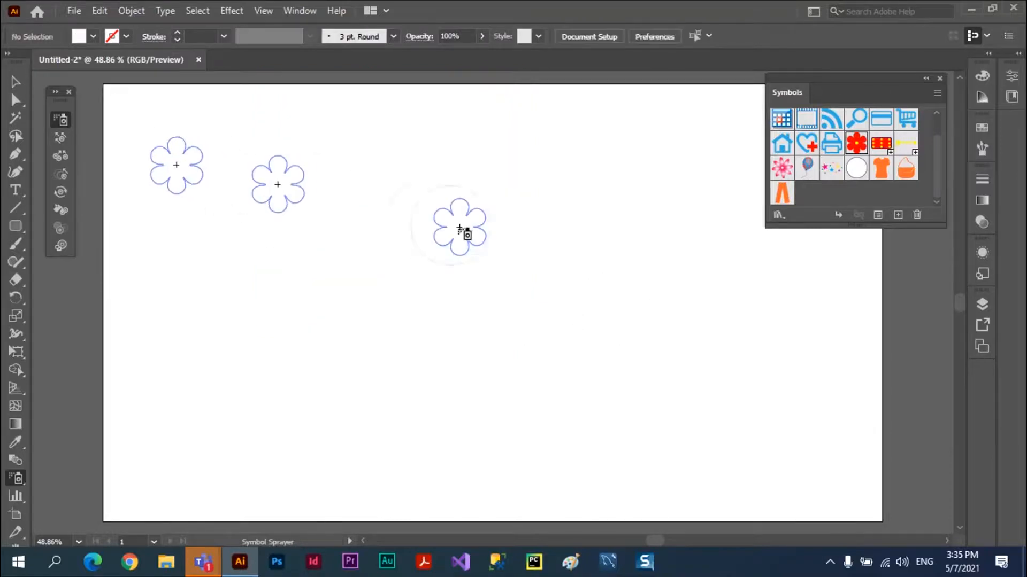
left_click(451, 226)
left_click(629, 265)
left_click_drag(630, 266, 695, 283)
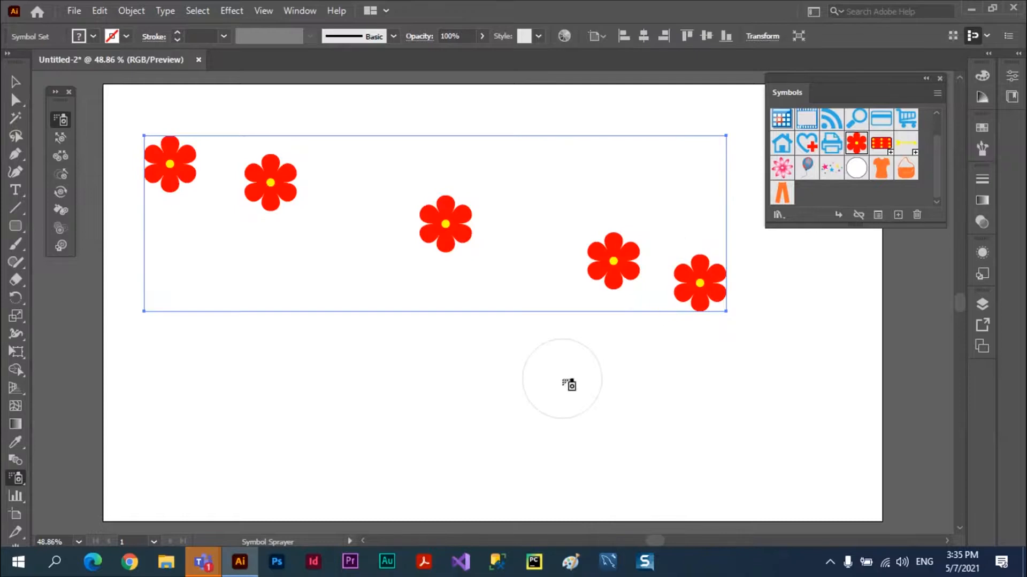
key("Delete")
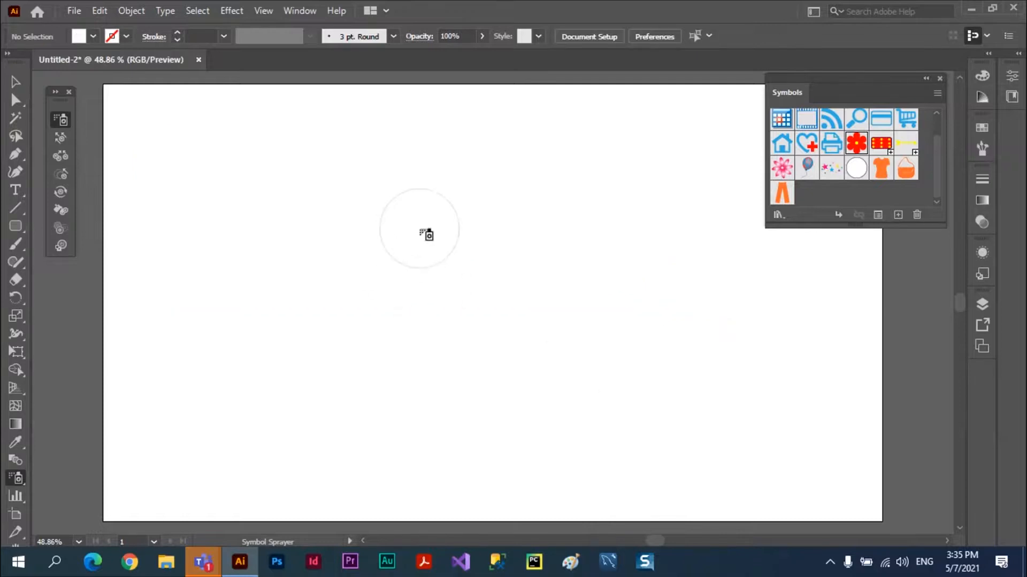
Step: Spray continuously at one spot in the artboard's upper middle to build a spread of ten red flowers, and undo the spray
left_click_drag(426, 234, 426, 234)
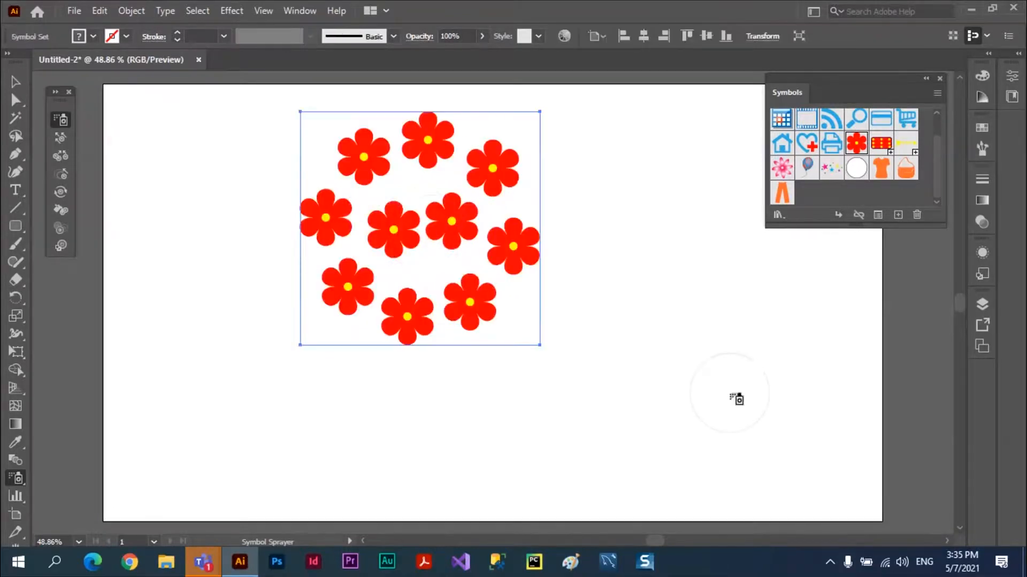
key("ctrl")
key("ctrl+z")
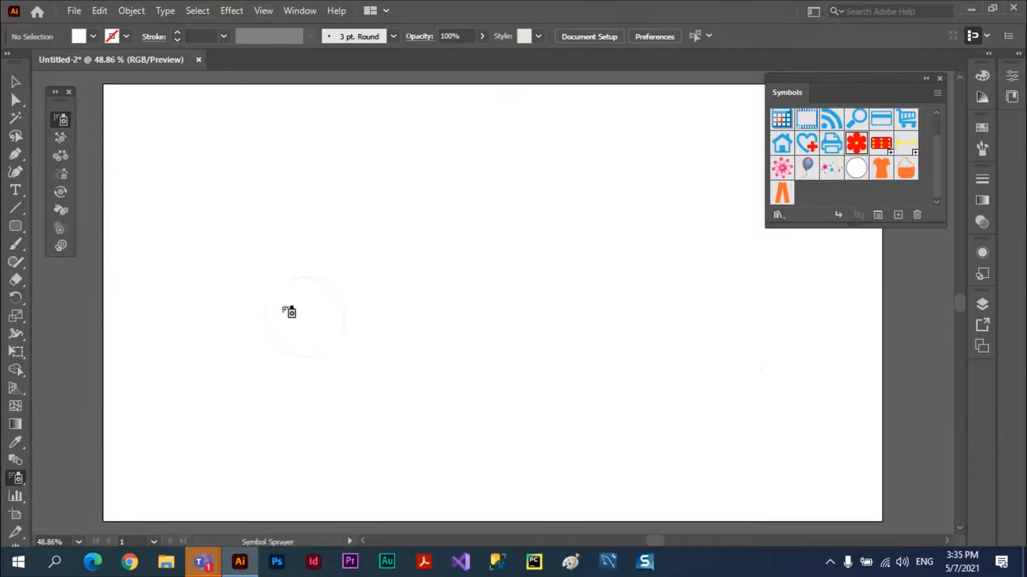
Step: Set the symbol set density to 3 and the intensity to 4 in the Symbolism Tools Options
double_click(61, 121)
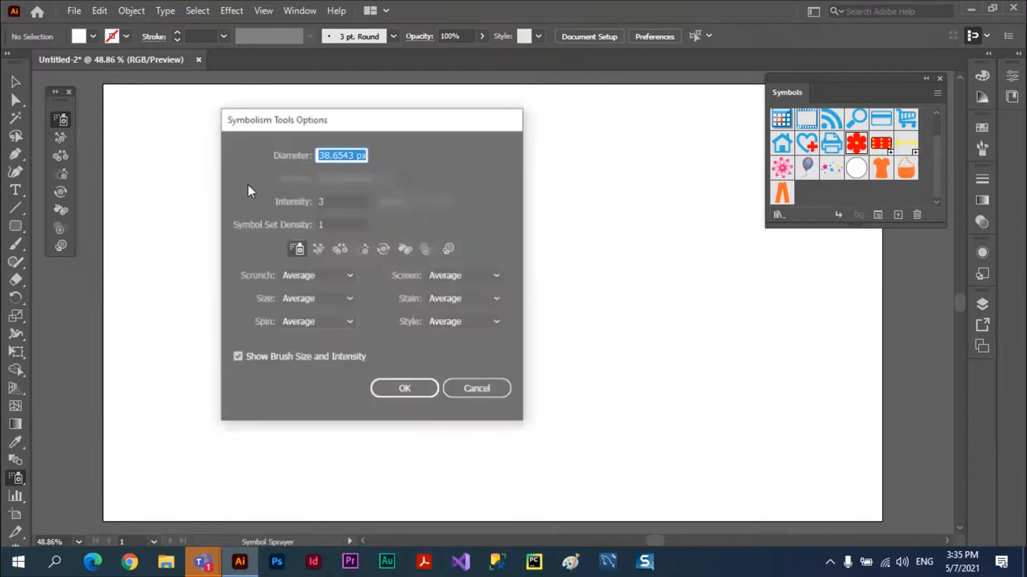
left_click(334, 225)
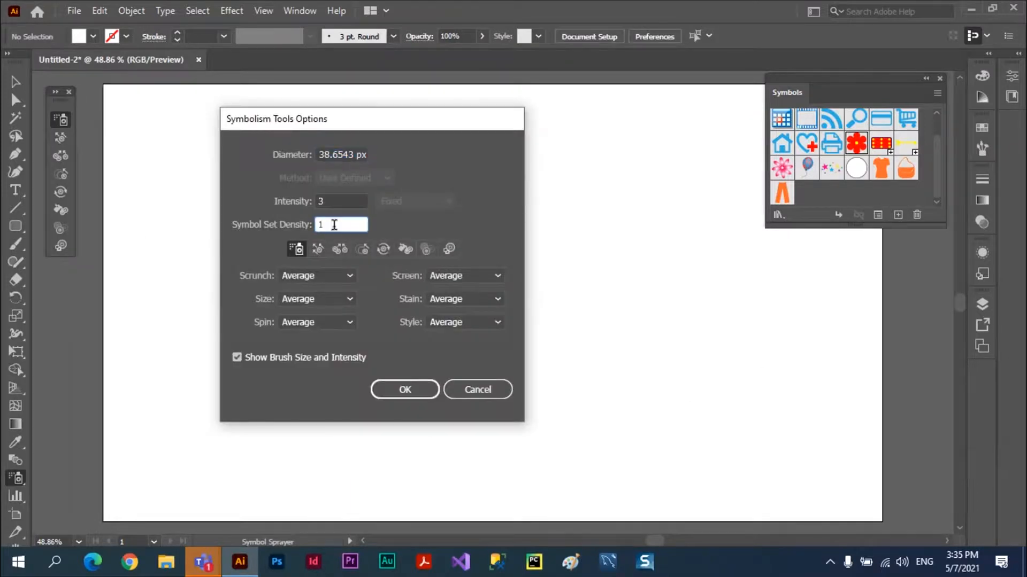
key("Up")
left_click(333, 200)
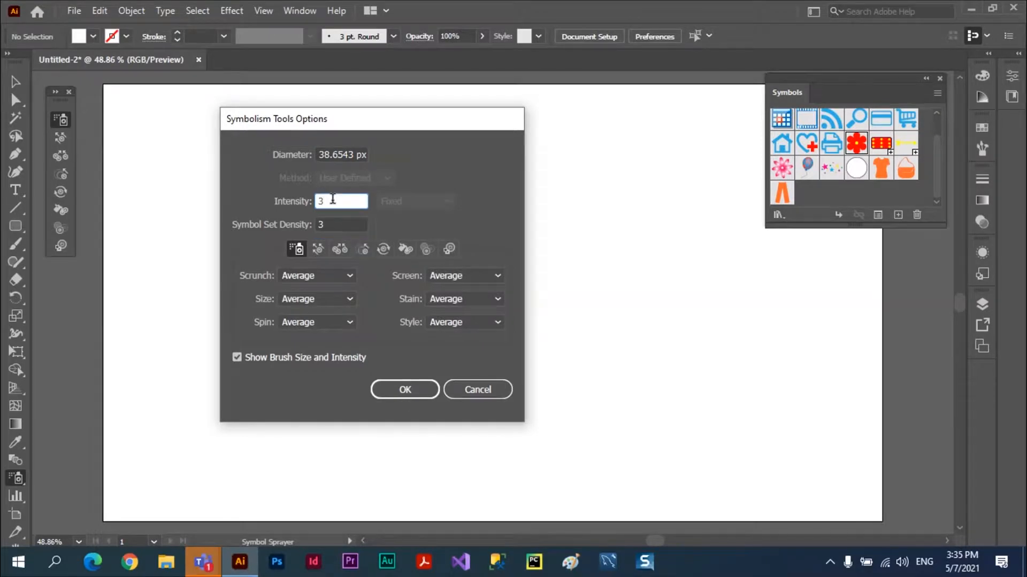
key("Up")
left_click(402, 388)
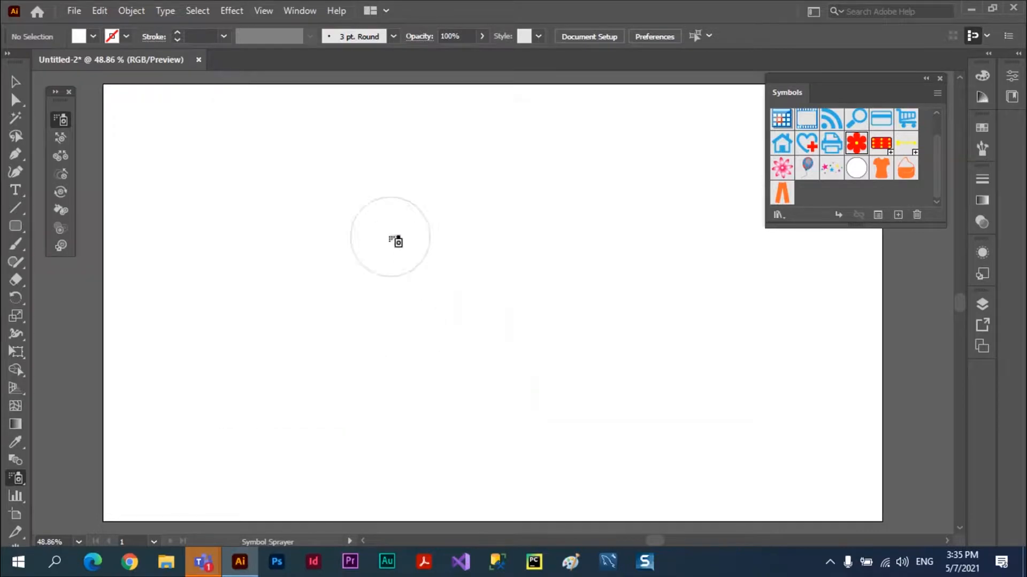
Step: Spray continuously at one spot in the artboard's upper half to build a dense ball of overlapping red flowers, and delete it
left_click(395, 238)
left_click_drag(396, 238, 396, 239)
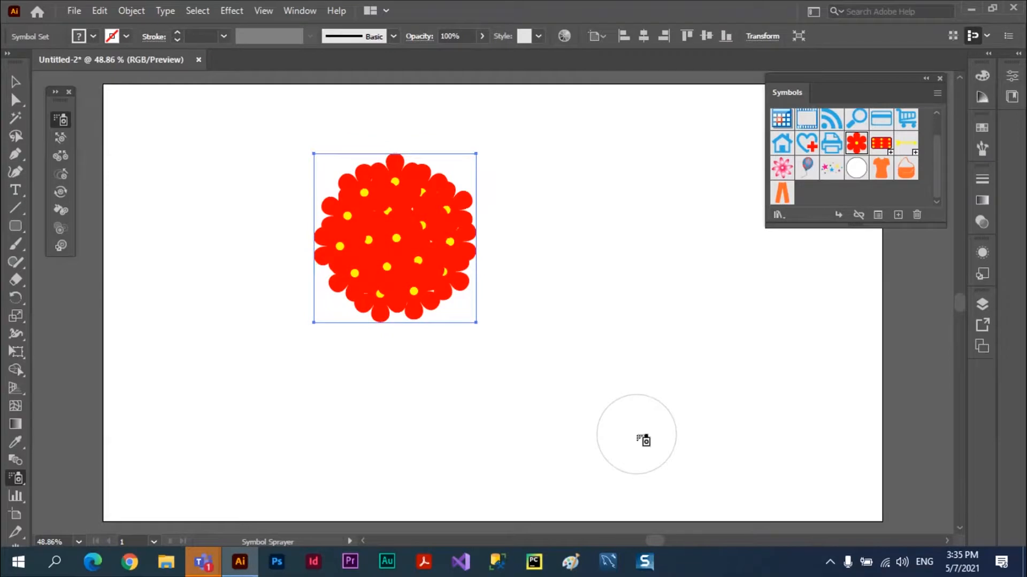
key("Delete")
Step: Spray scattered single red flowers and a curving trail across the artboard, delete the set, and review the Symbolism Tools Options without changes
left_click(282, 208)
left_click(388, 237)
left_click(523, 260)
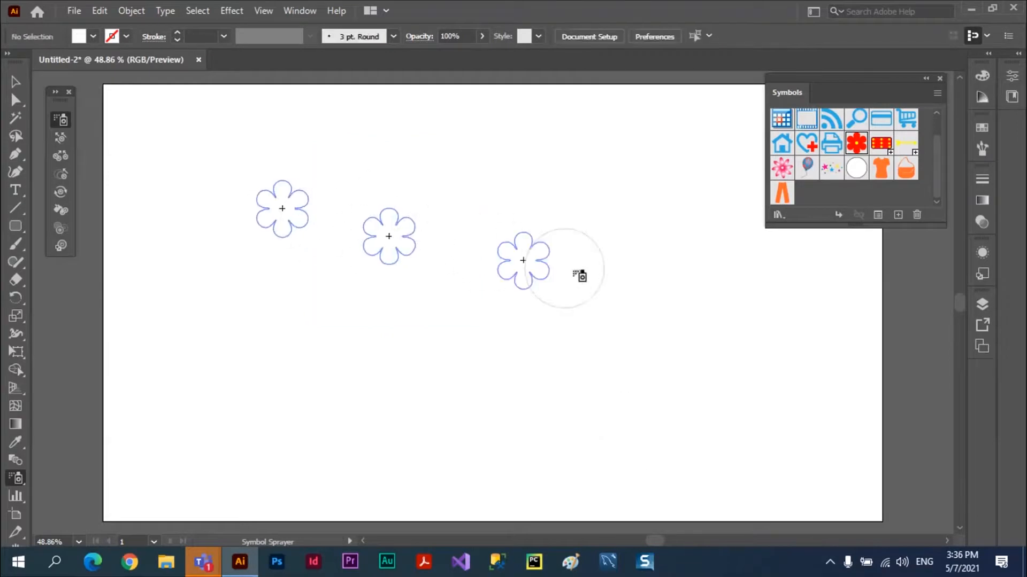
mouse_move(580, 276)
left_mouse_down()
mouse_move(609, 283)
mouse_move(590, 321)
mouse_move(356, 339)
mouse_move(252, 359)
mouse_move(279, 386)
mouse_move(381, 358)
mouse_move(414, 288)
mouse_move(389, 236)
mouse_move(470, 204)
mouse_move(615, 203)
left_mouse_up()
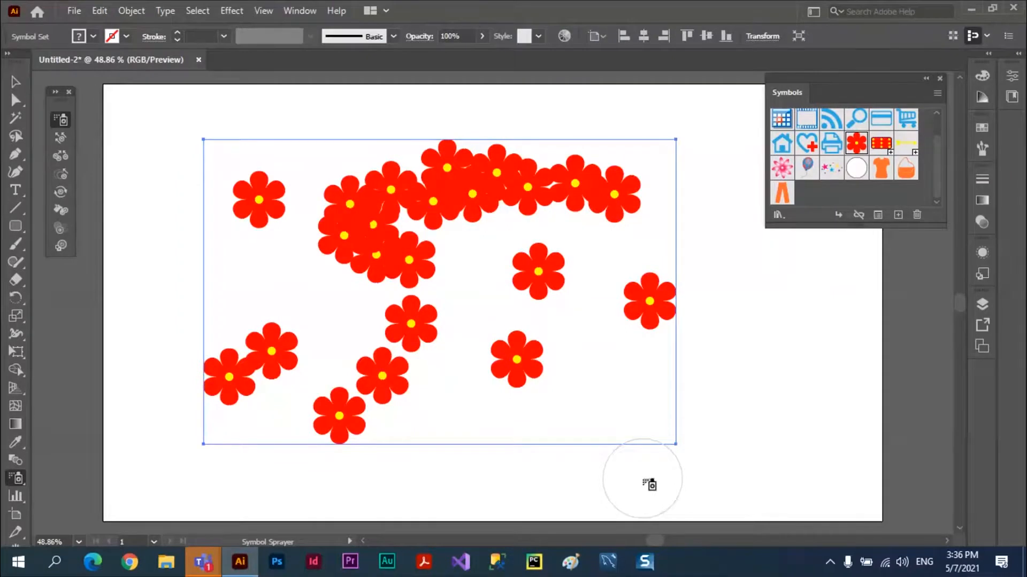
key("Delete")
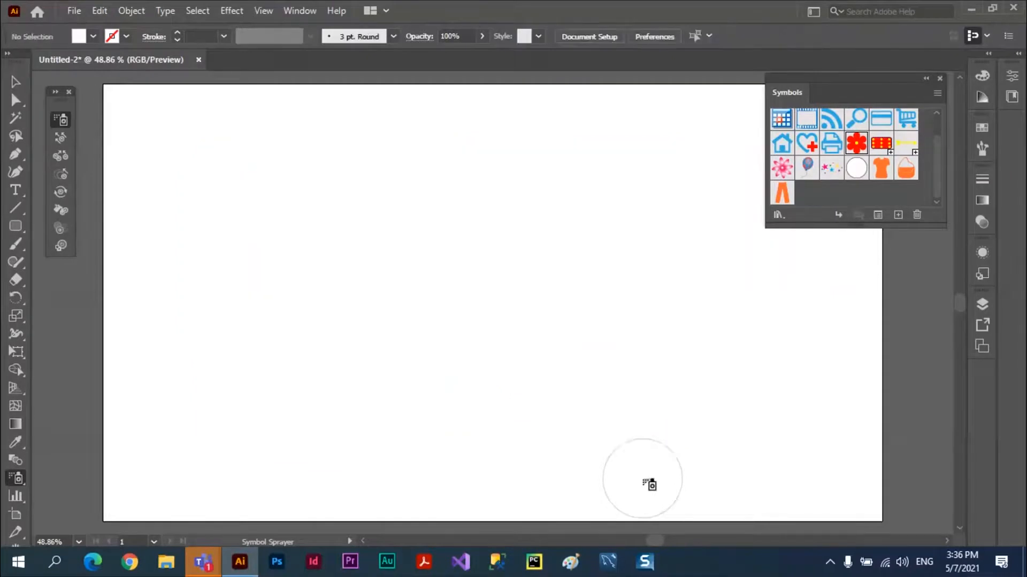
double_click(58, 120)
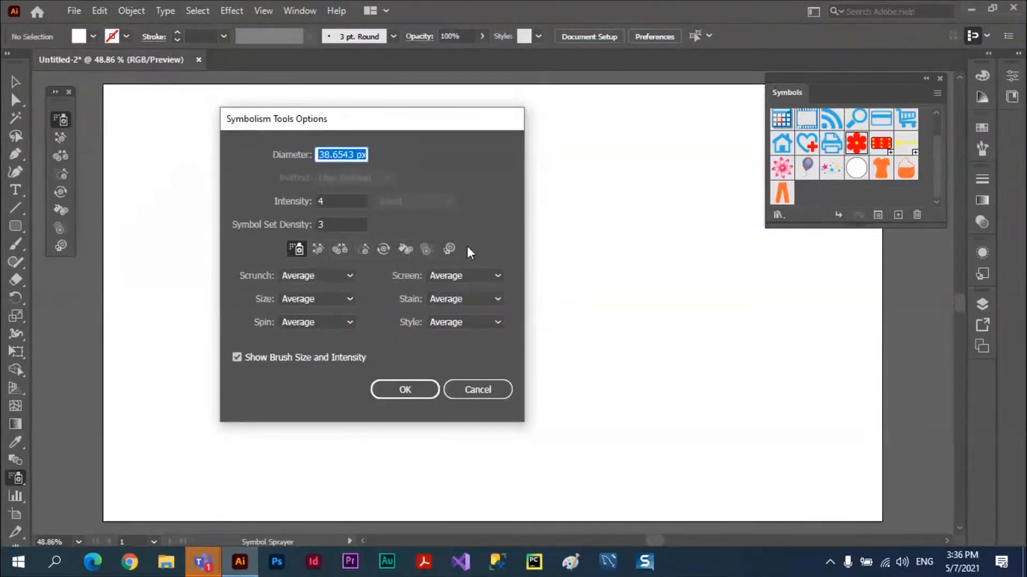
left_click(482, 390)
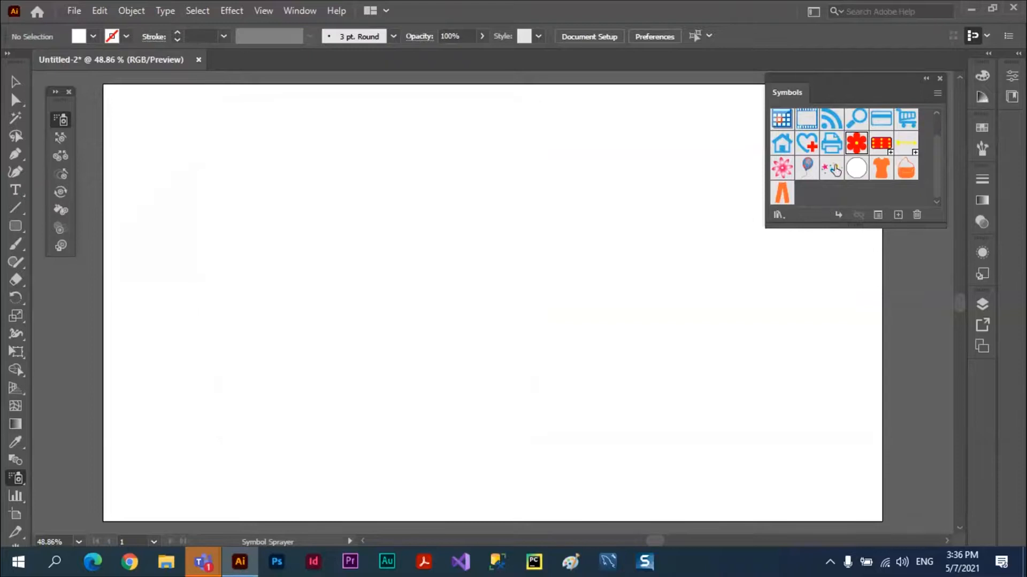
Step: Open the red flower symbol for editing and give its petal shape an orange stroke 5 pt wide
double_click(856, 142)
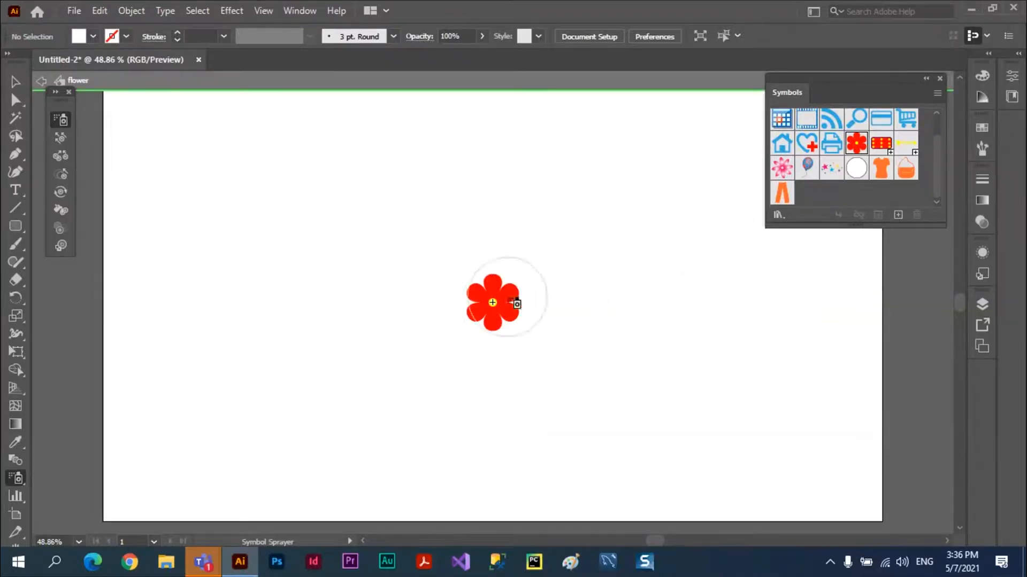
left_click(15, 82)
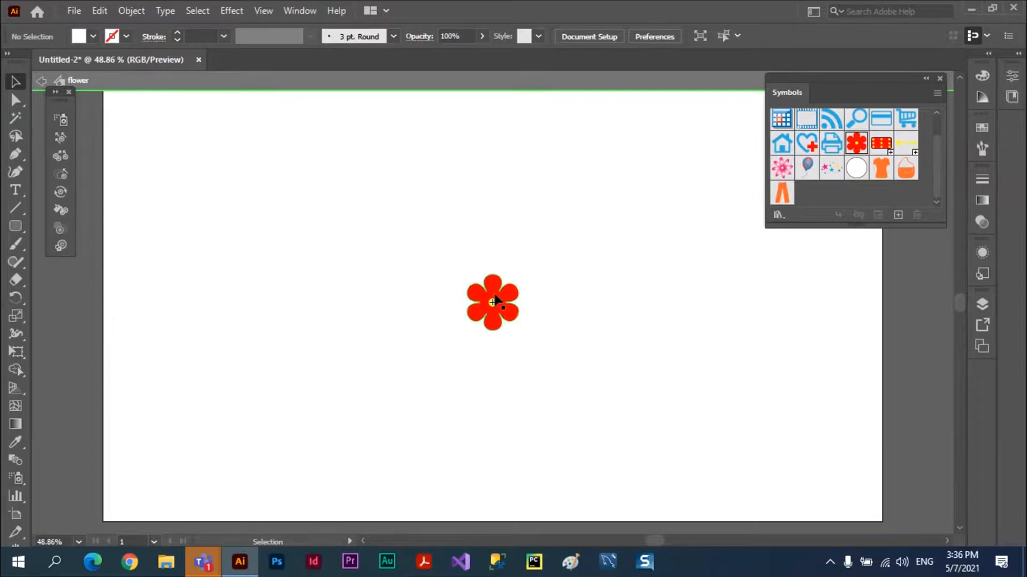
left_click(496, 295)
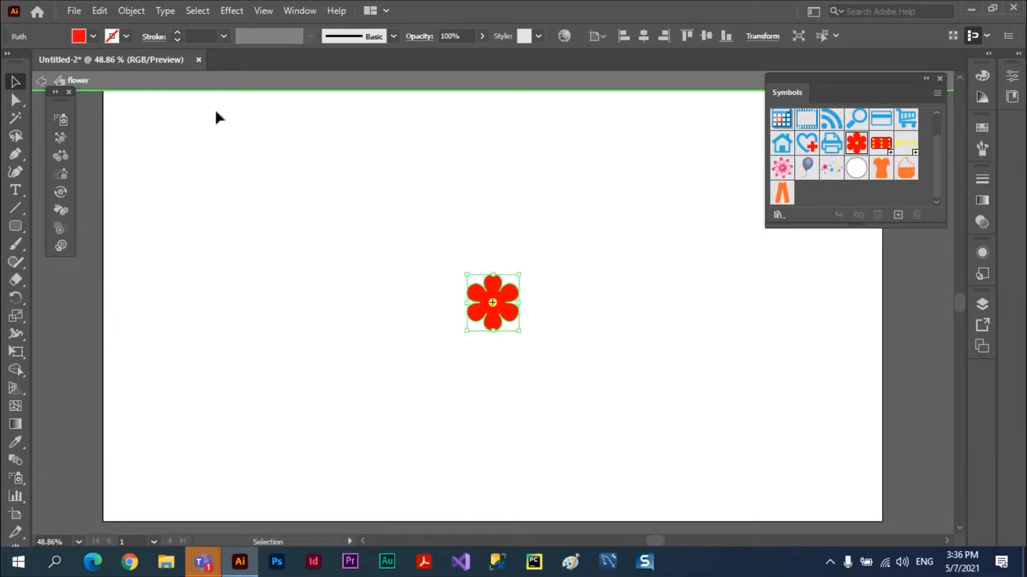
left_click(123, 38)
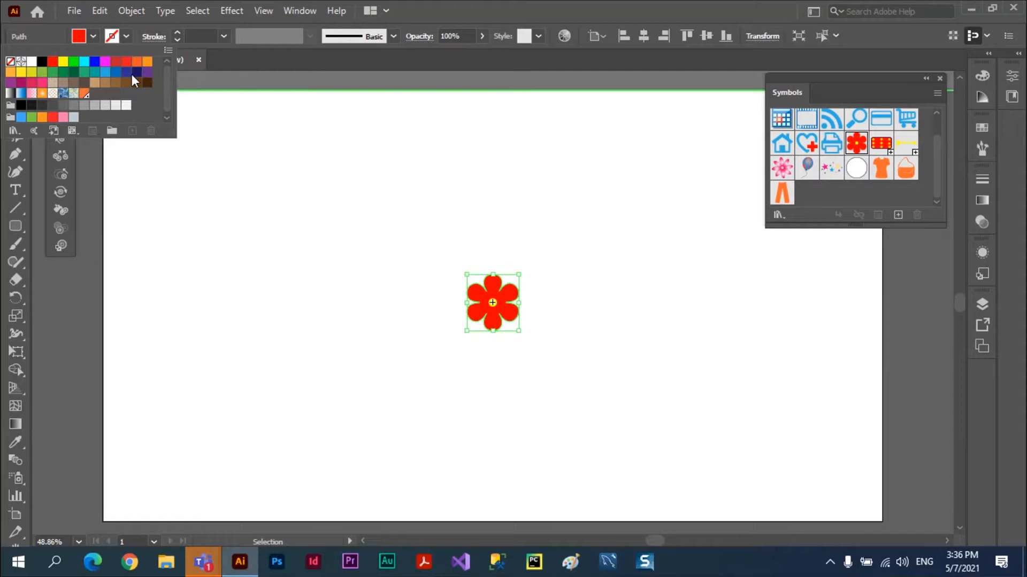
left_click(145, 62)
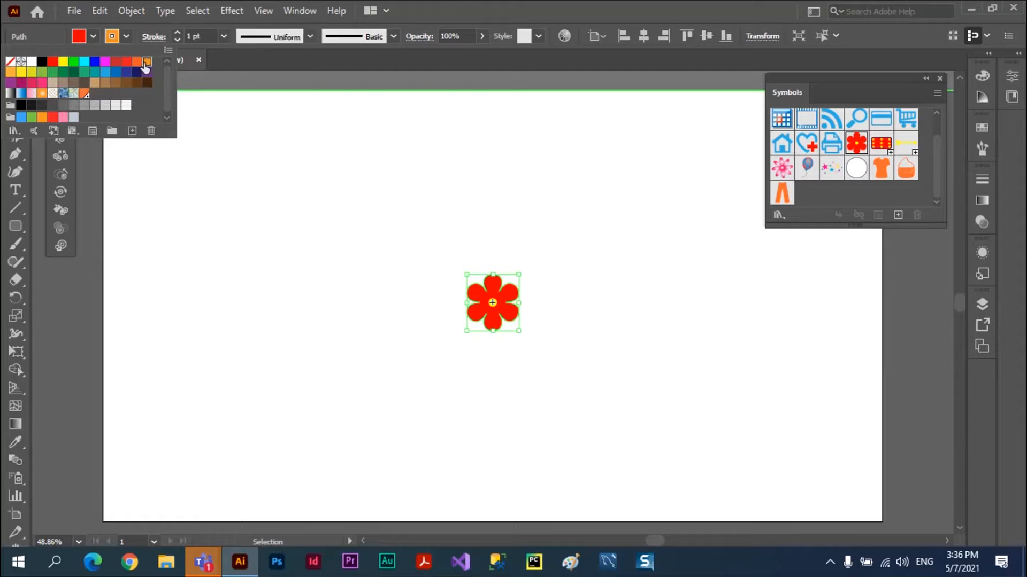
left_click(178, 33)
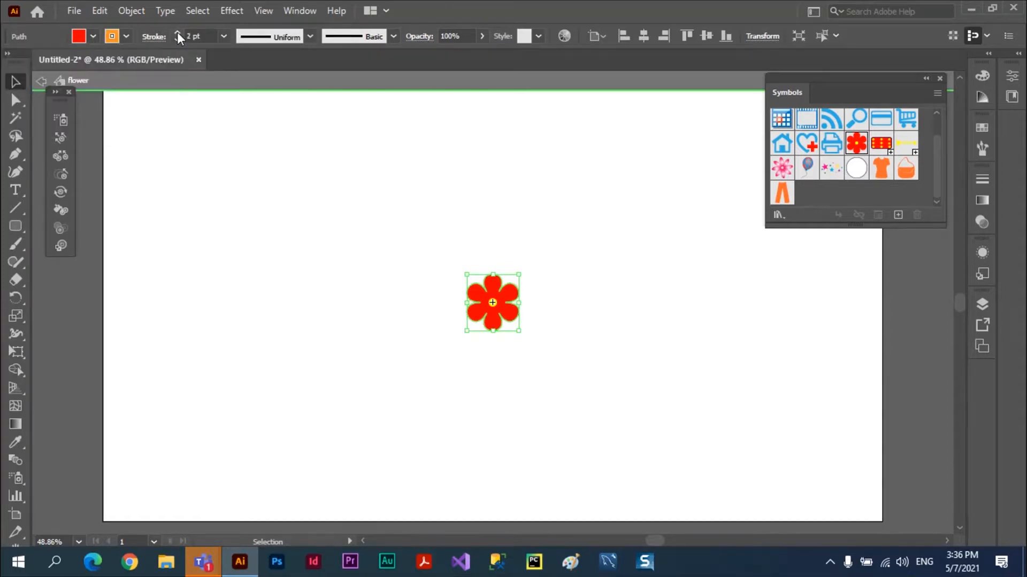
left_click(178, 32)
left_click(177, 32)
left_click(178, 32)
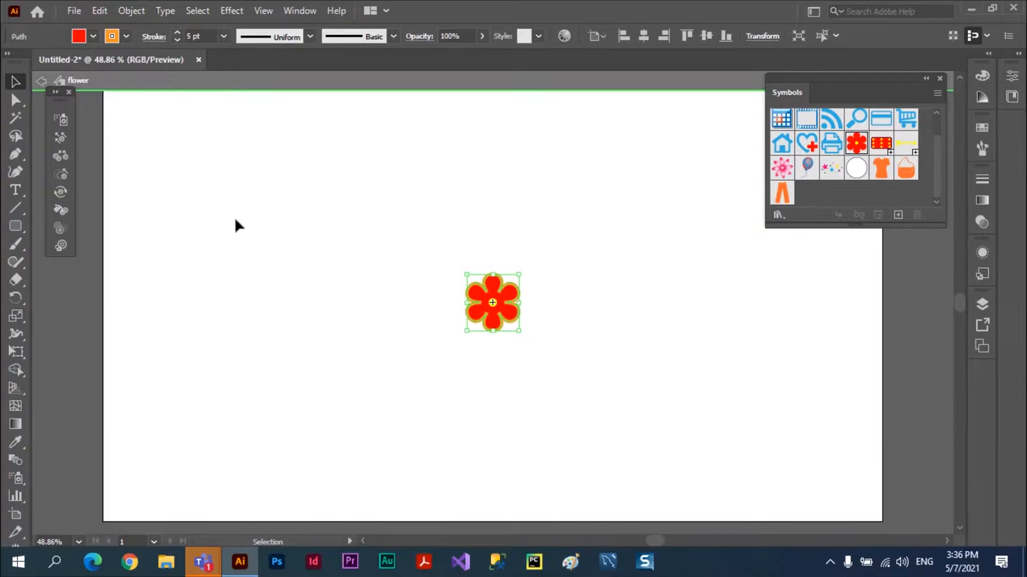
left_click(340, 294)
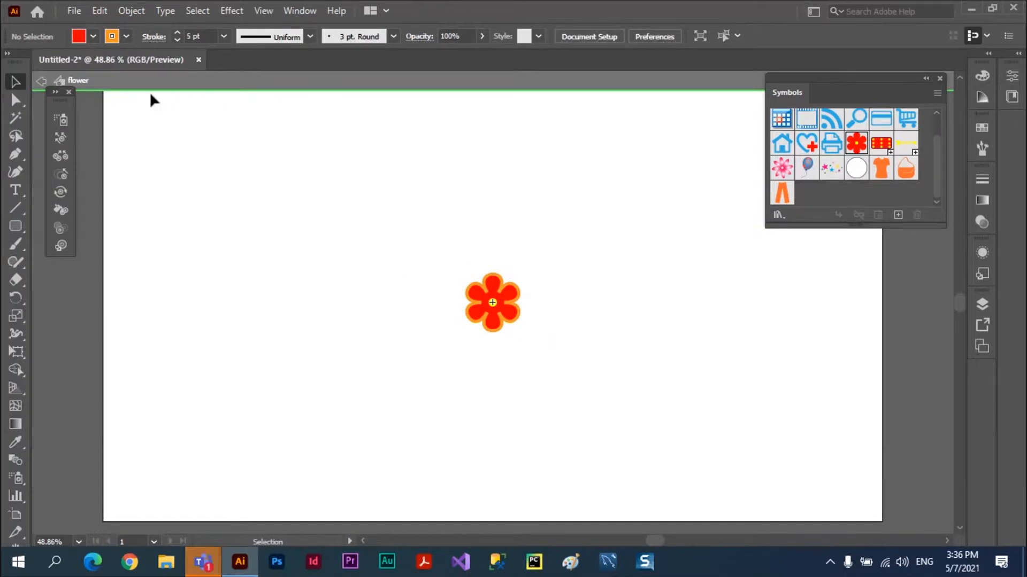
Step: Try to recolour the flower's stroke to blue R=41 G=171 B=226 without selecting the petal shape
left_click(129, 36)
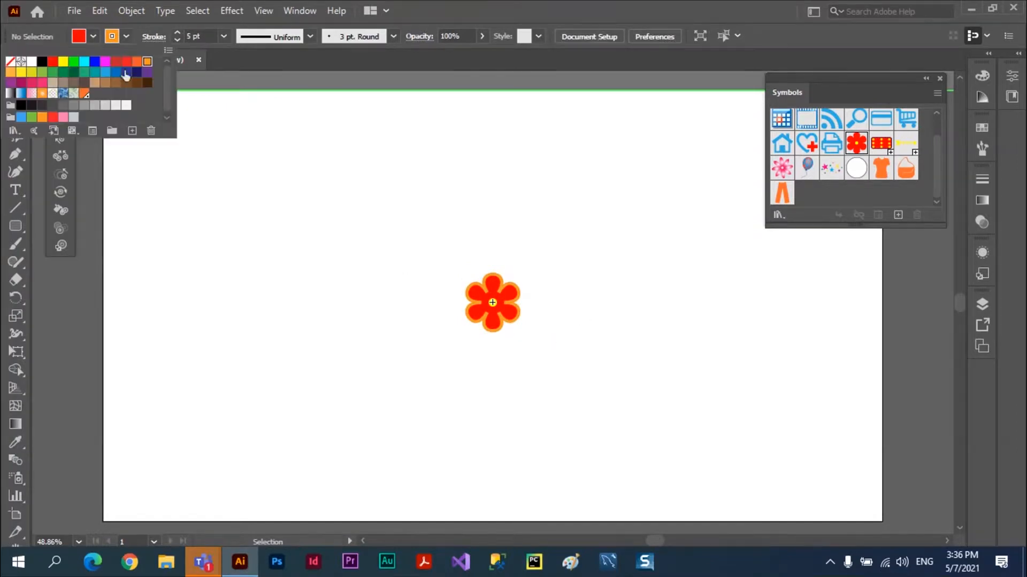
left_click(106, 73)
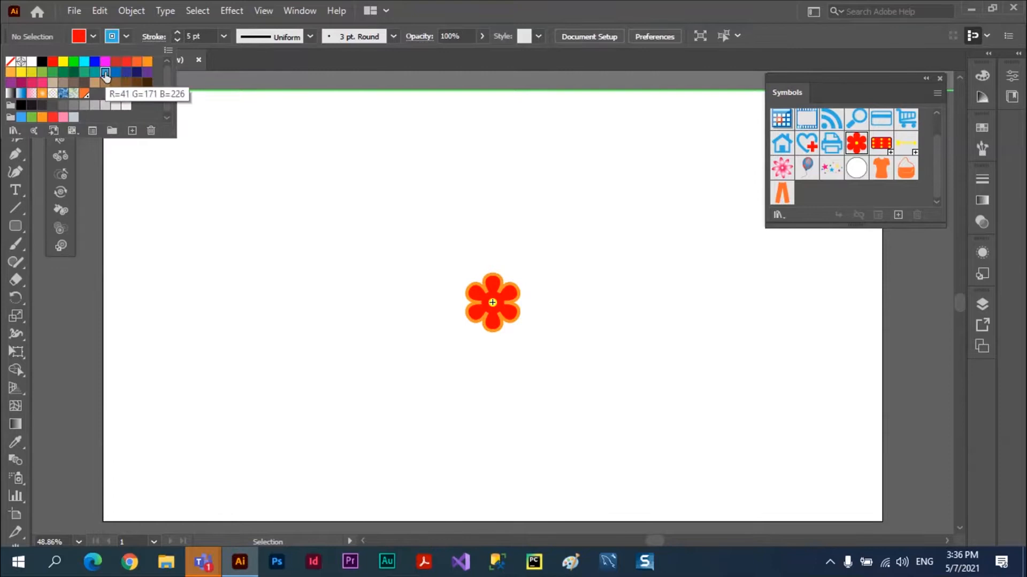
double_click(484, 287)
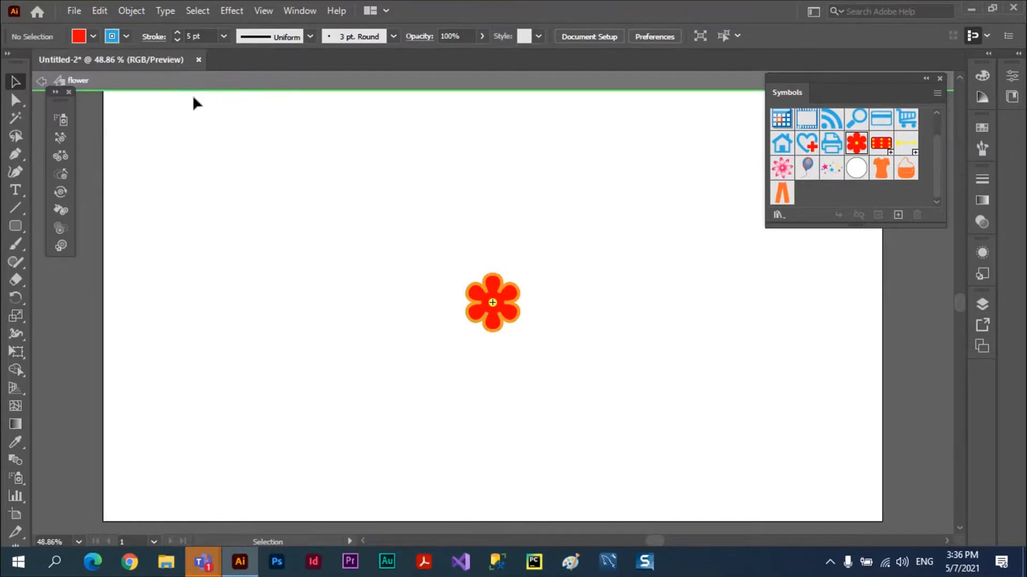
Step: Select the flower's petal shape, try an RGB Cyan stroke, settle on yellow-green, and exit symbol editing
left_click(494, 289)
left_click(126, 37)
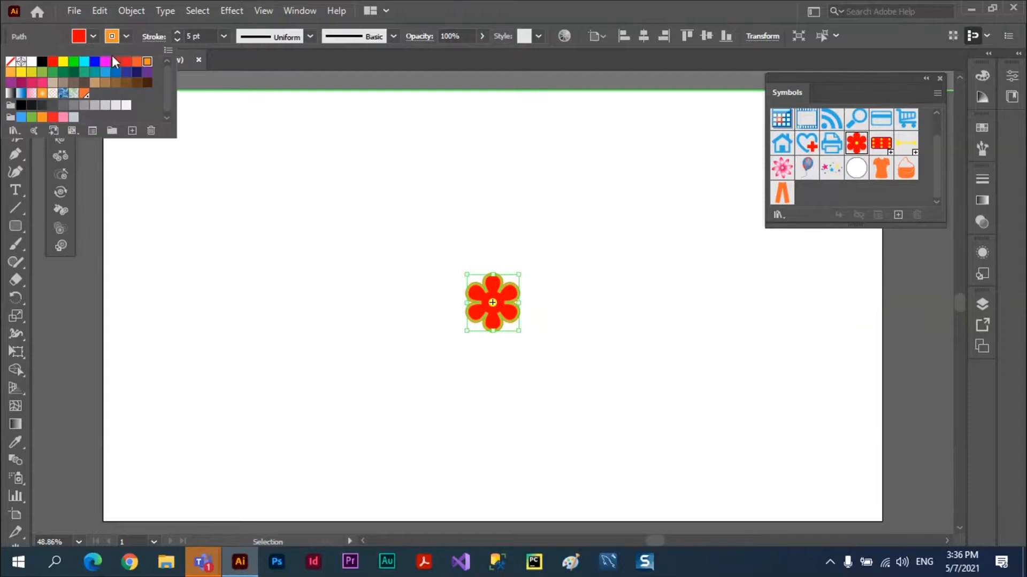
left_click(84, 62)
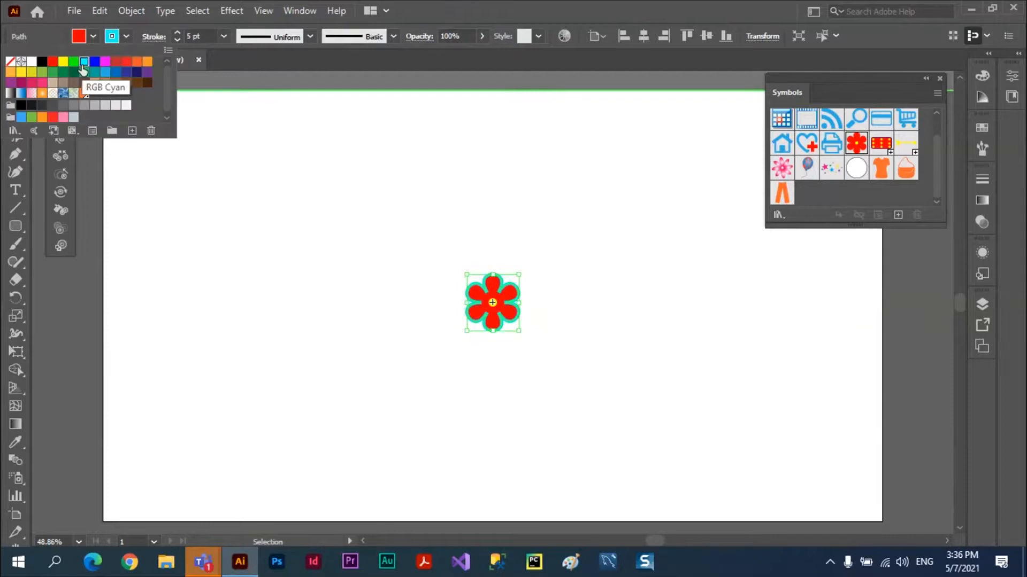
left_click(28, 73)
left_click(212, 267)
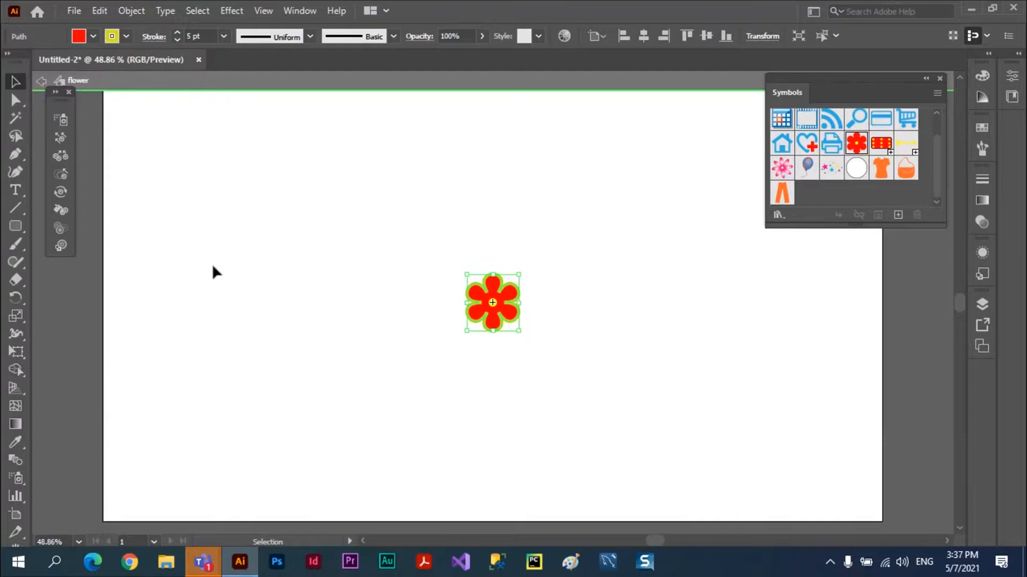
left_click(260, 229)
double_click(240, 261)
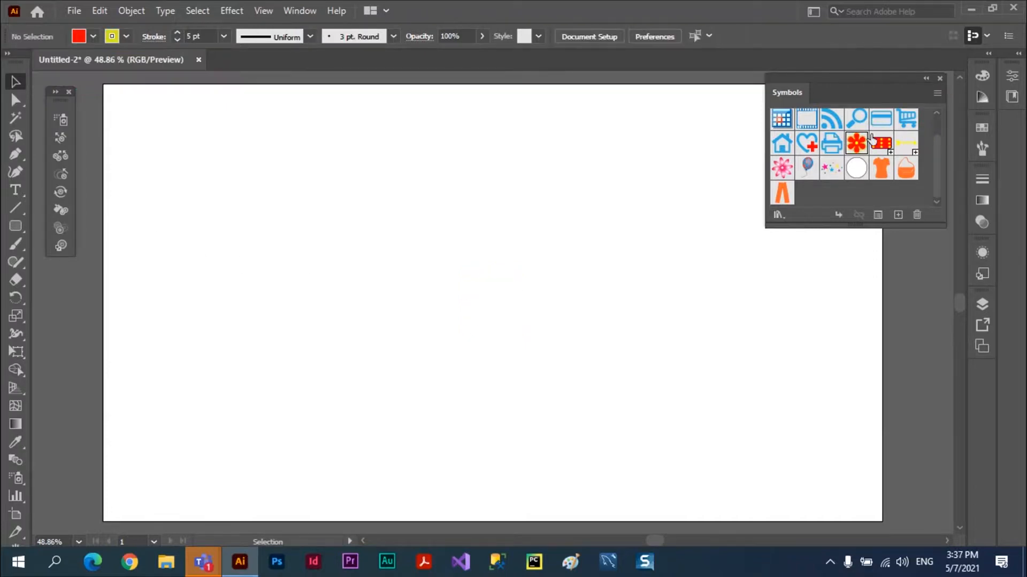
Step: Choose the Symbol Shifter in the Symbolism Tools Options and examine its settings and modifier-key hints
double_click(61, 122)
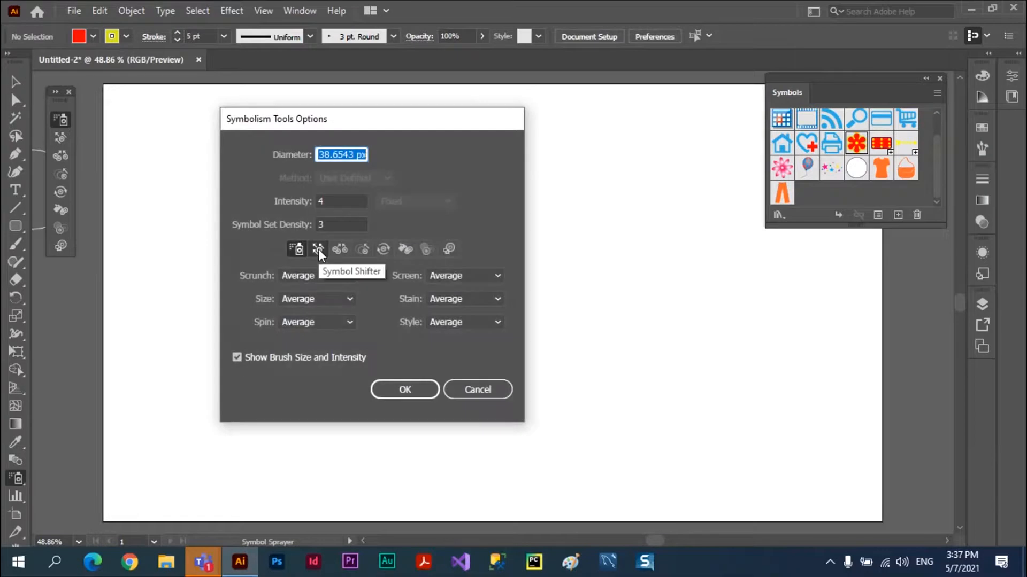
left_click(318, 249)
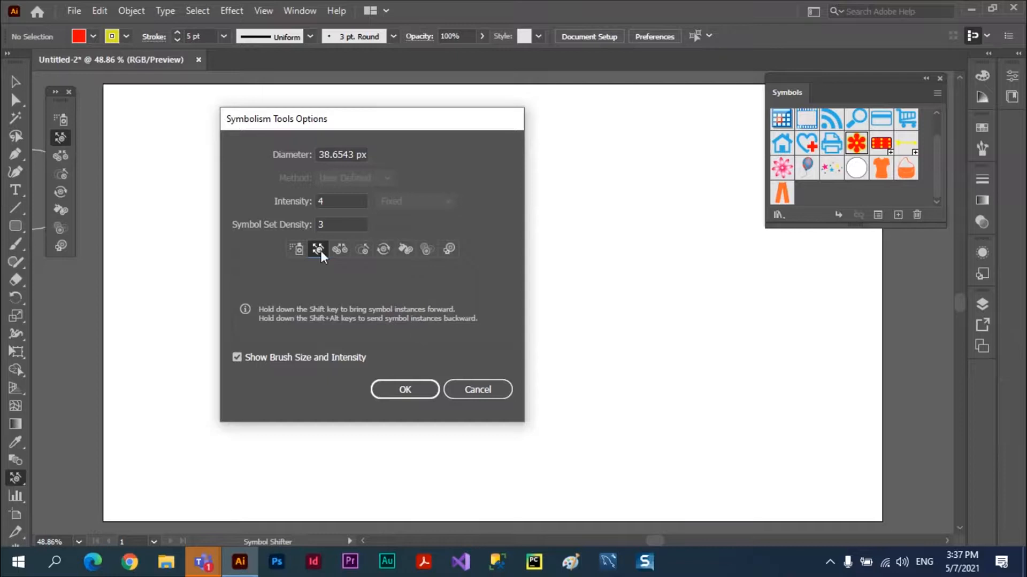
left_click(406, 390)
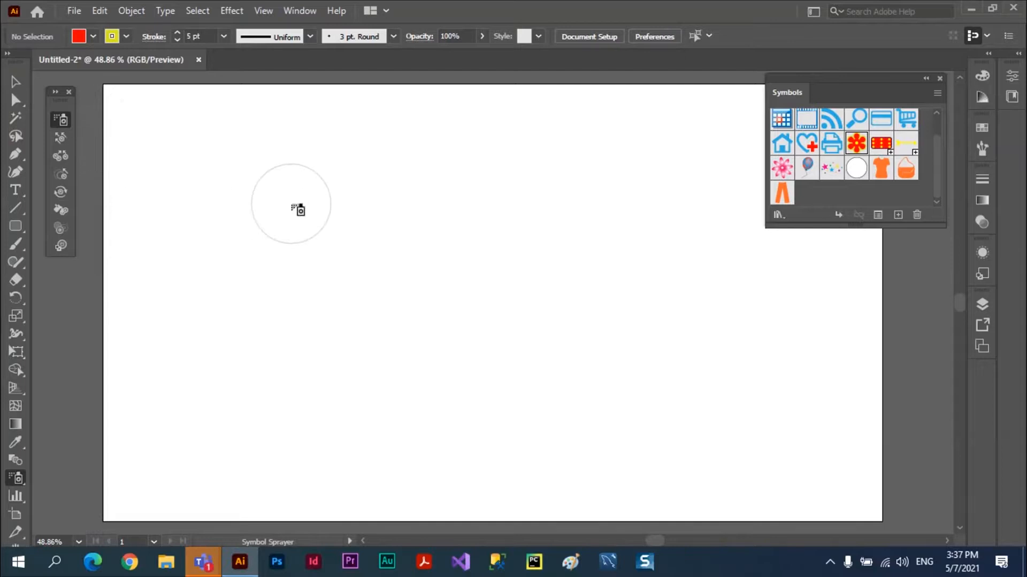
Step: Spray the outlined red flowers across the artboard with the Symbol Sprayer, and add scattered pink flowers to the same set
mouse_move(293, 207)
left_mouse_down()
mouse_move(406, 287)
mouse_move(233, 353)
mouse_move(361, 374)
mouse_move(661, 393)
left_mouse_up()
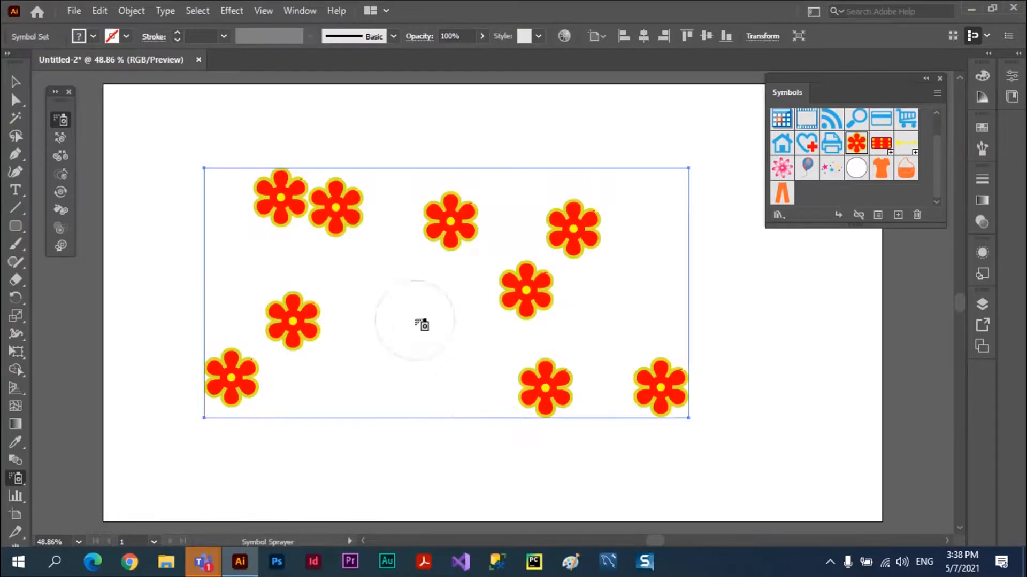
mouse_move(413, 316)
left_mouse_down()
mouse_move(424, 349)
mouse_move(492, 376)
mouse_move(560, 430)
mouse_move(524, 164)
mouse_move(687, 282)
mouse_move(575, 332)
mouse_move(418, 345)
left_mouse_up()
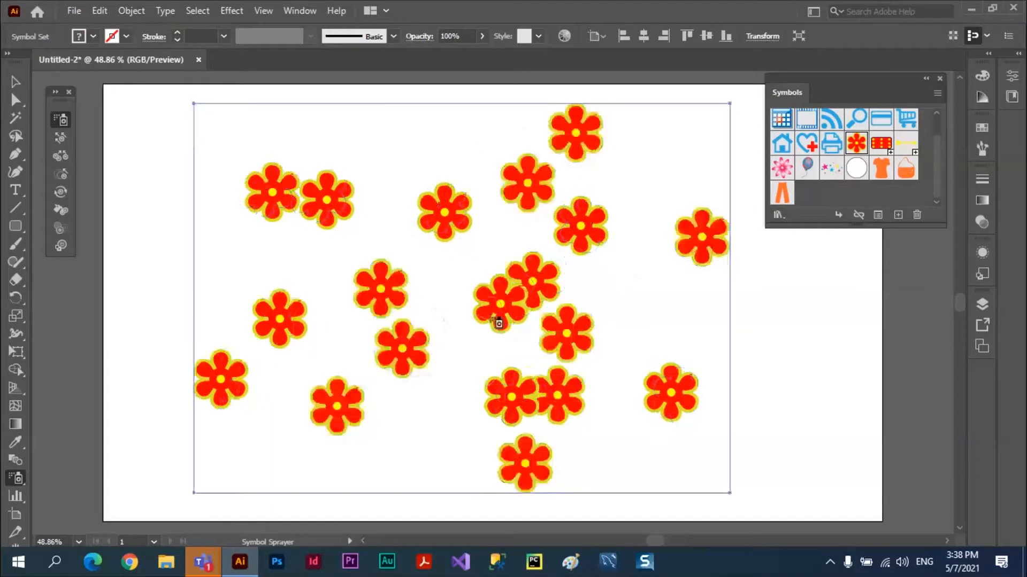
left_click(782, 172)
mouse_move(406, 149)
left_mouse_down()
mouse_move(392, 168)
mouse_move(400, 178)
mouse_move(514, 222)
mouse_move(584, 286)
mouse_move(505, 295)
mouse_move(358, 366)
mouse_move(478, 383)
mouse_move(629, 301)
mouse_move(643, 250)
mouse_move(441, 240)
mouse_move(308, 215)
mouse_move(322, 168)
mouse_move(442, 238)
left_mouse_up()
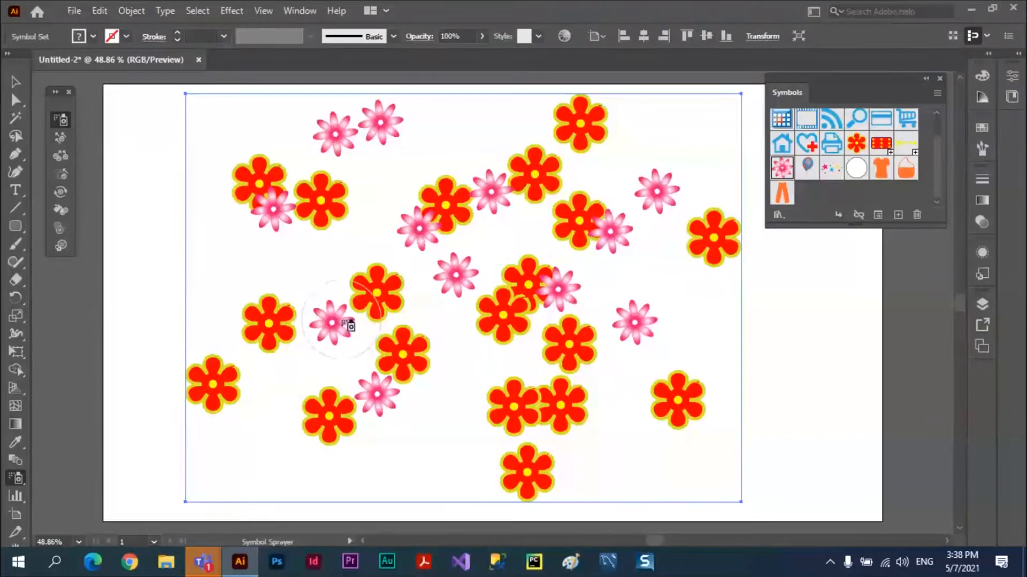
Step: Activate the Symbol Shifter and shift the pink flowers right of the artboard's centre up and to the left
left_click(61, 138)
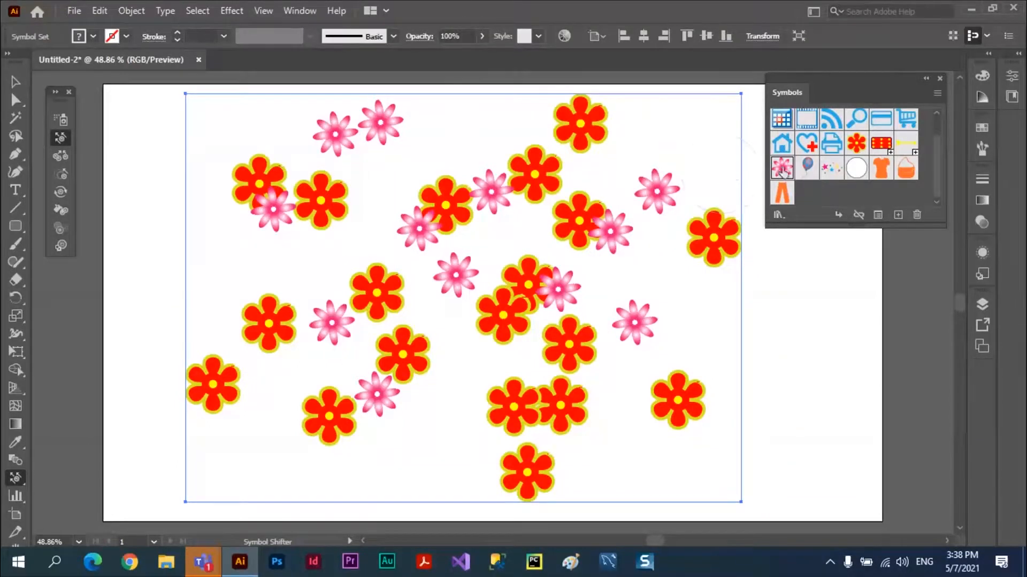
mouse_move(684, 414)
left_mouse_down()
mouse_move(626, 381)
mouse_move(698, 420)
mouse_move(650, 392)
left_mouse_up()
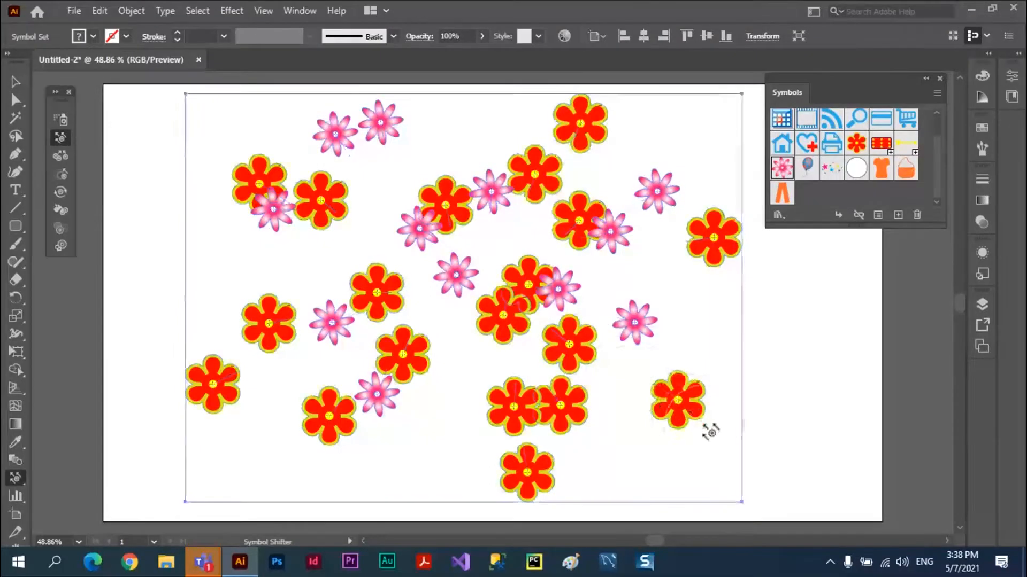
left_click_drag(708, 425, 669, 409)
left_click_drag(706, 445, 655, 401)
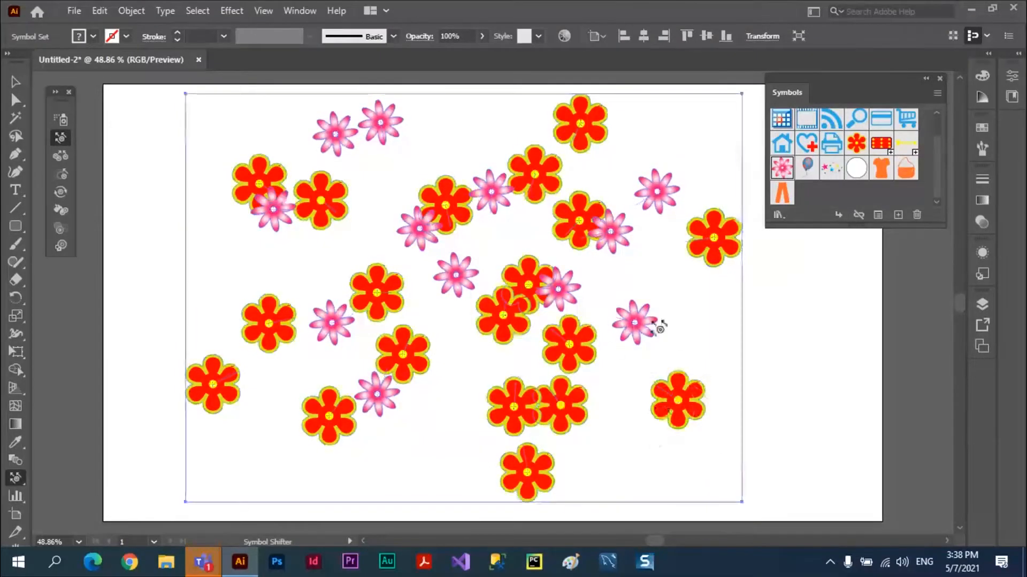
mouse_move(659, 327)
left_mouse_down()
mouse_move(614, 277)
mouse_move(636, 330)
mouse_move(538, 259)
left_mouse_up()
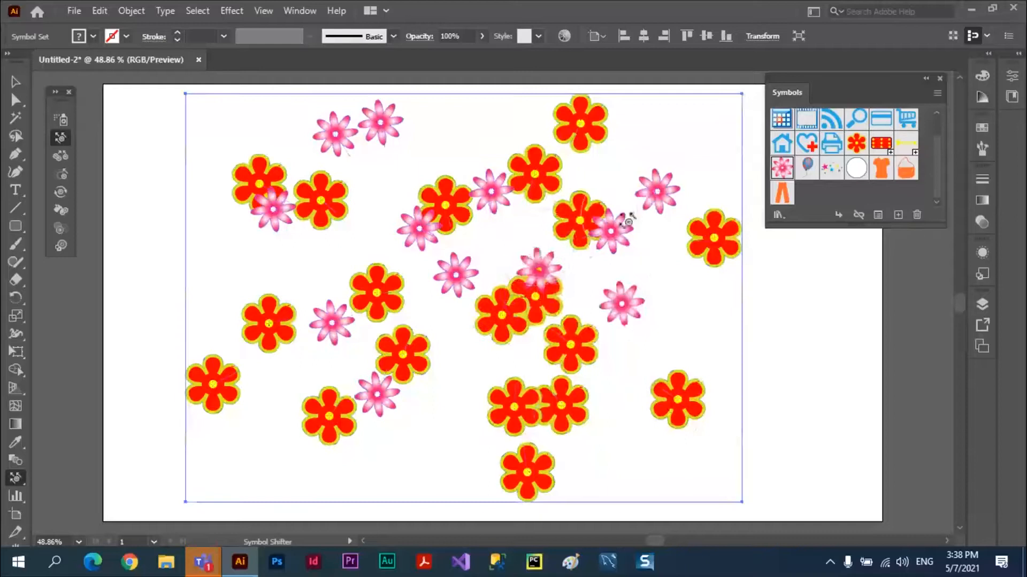
Step: Reposition the pink flowers in the upper middle of the set, moving several away from the red flowers they overlap
mouse_move(629, 222)
left_mouse_down()
mouse_move(578, 247)
mouse_move(602, 248)
left_mouse_up()
left_click_drag(483, 199, 434, 138)
mouse_move(520, 208)
left_mouse_down()
mouse_move(463, 159)
mouse_move(443, 175)
mouse_move(407, 174)
mouse_move(451, 159)
mouse_move(458, 321)
left_mouse_up()
mouse_move(523, 272)
left_mouse_down()
mouse_move(534, 277)
mouse_move(457, 260)
left_mouse_up()
left_click_drag(614, 243, 472, 219)
left_click_drag(658, 220, 672, 183)
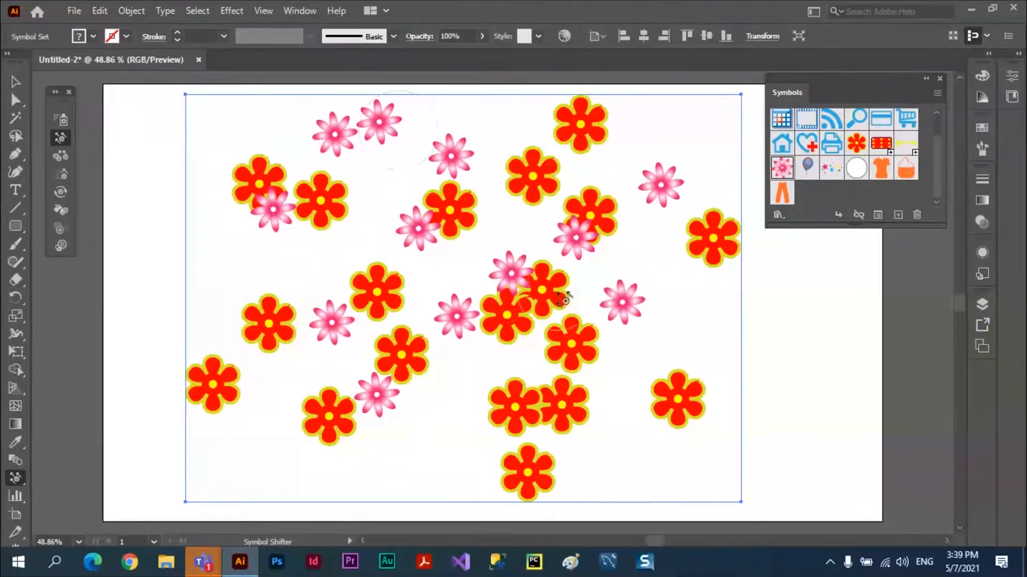
Step: Choose the red flower symbol and shift the red flowers in the centre and lower middle of the set
left_click(857, 145)
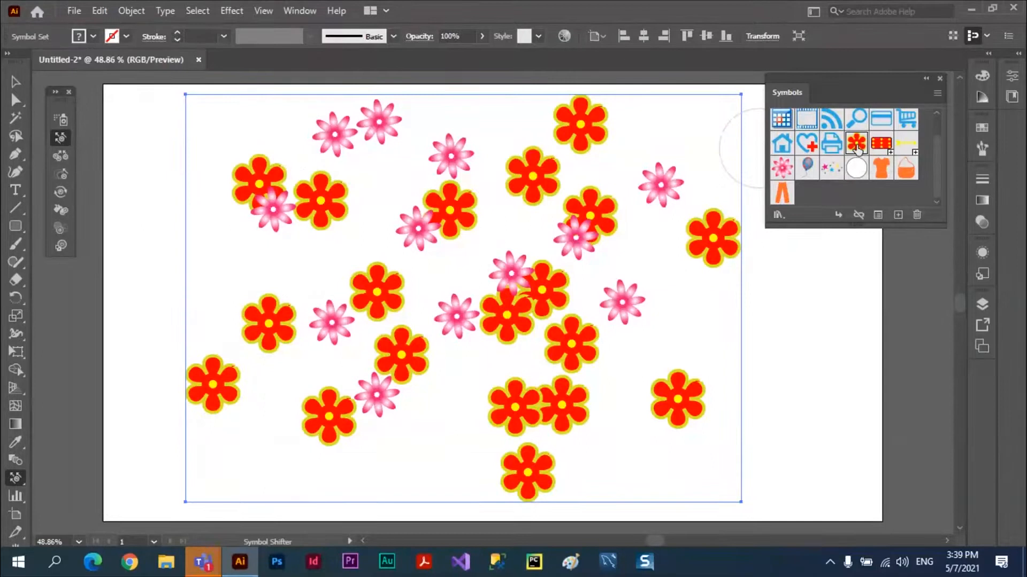
mouse_move(561, 404)
left_mouse_down()
mouse_move(609, 446)
mouse_move(585, 419)
mouse_move(648, 460)
left_mouse_up()
mouse_move(549, 301)
left_mouse_down()
mouse_move(687, 260)
mouse_move(521, 317)
mouse_move(447, 405)
left_mouse_up()
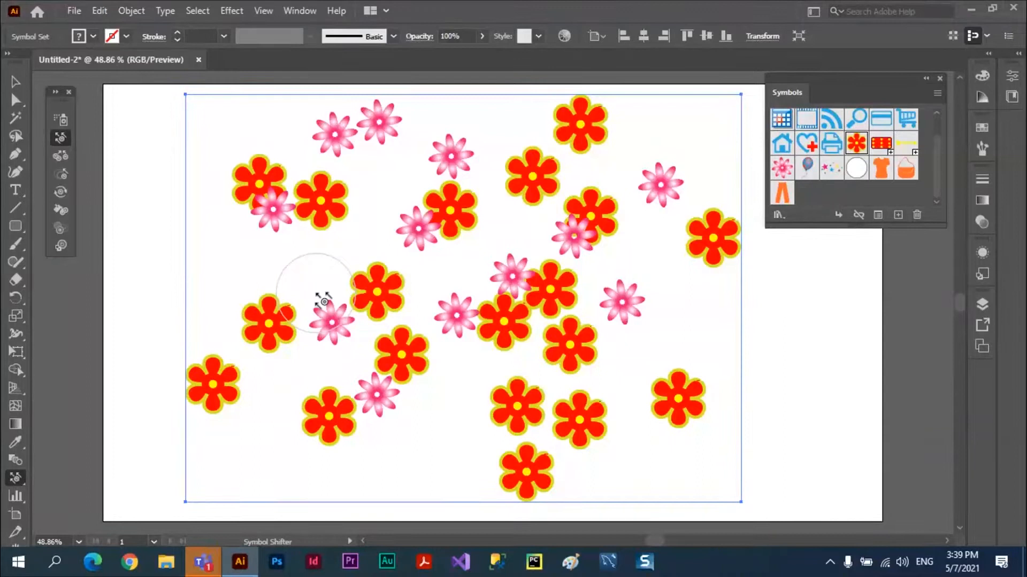
mouse_move(511, 383)
left_mouse_down()
mouse_move(515, 467)
mouse_move(525, 479)
mouse_move(524, 446)
left_mouse_up()
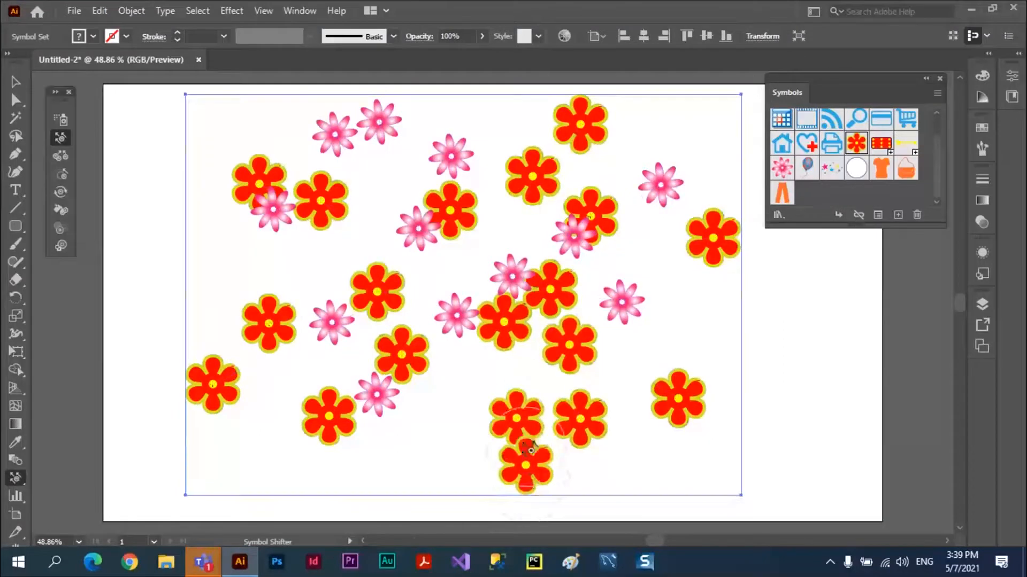
left_click_drag(574, 424, 526, 443)
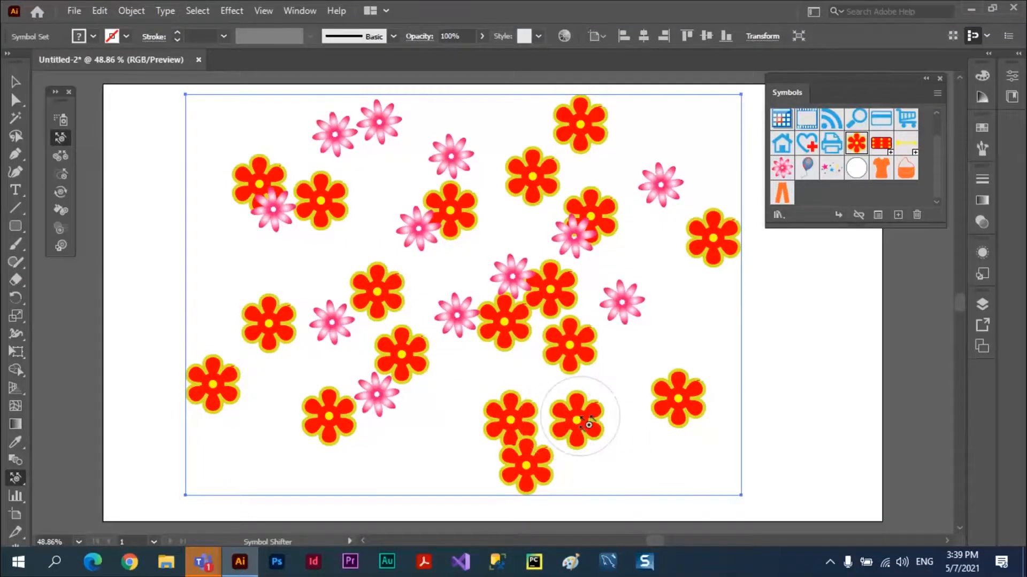
Step: Reduce the Symbol Shifter brush size and gather the three lower red flowers into a tight cluster
key("bracketleft")
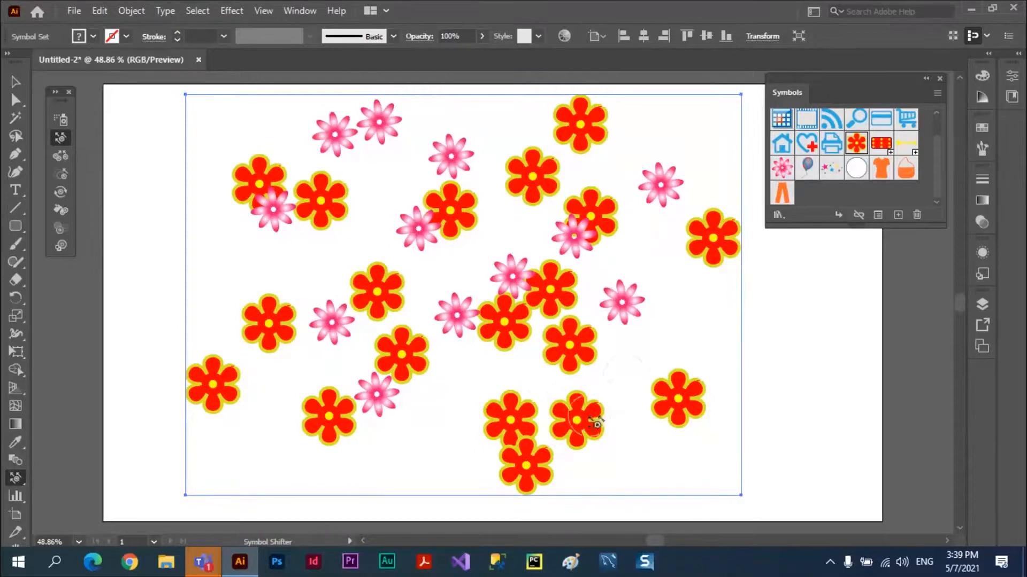
left_click_drag(586, 419, 488, 417)
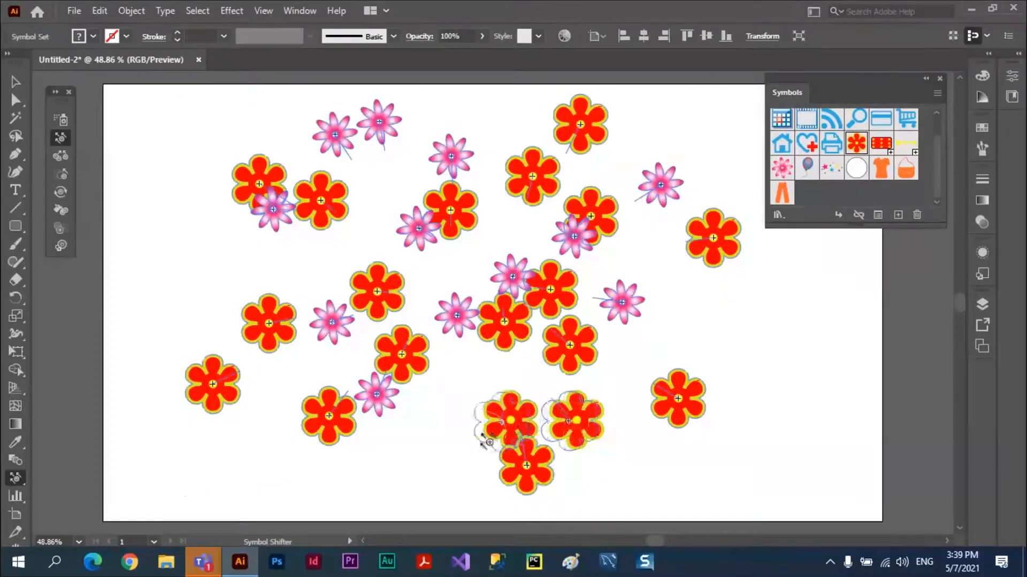
left_click_drag(565, 431, 535, 433)
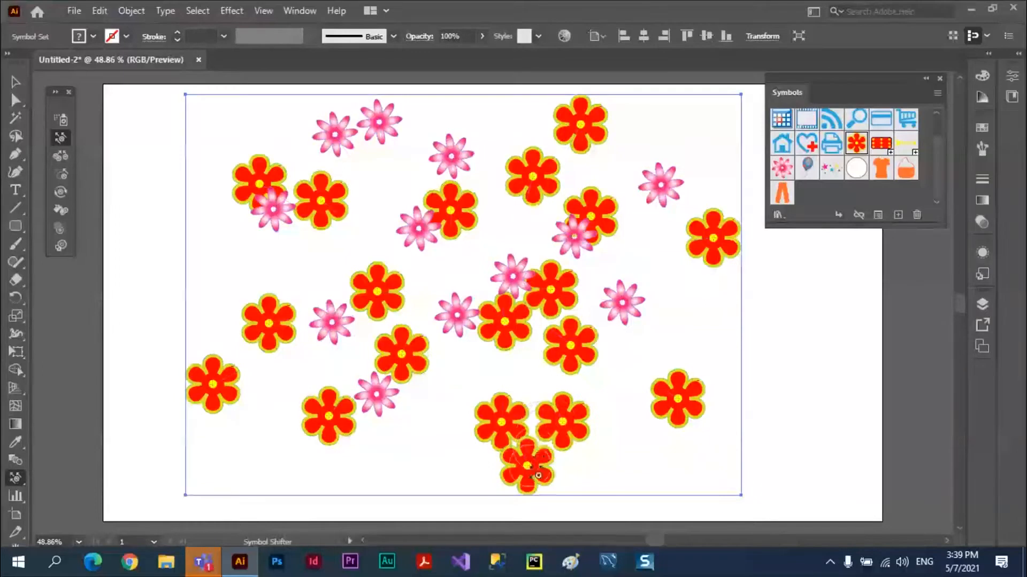
mouse_move(536, 477)
left_mouse_down()
mouse_move(559, 447)
mouse_move(614, 426)
mouse_move(625, 385)
left_mouse_up()
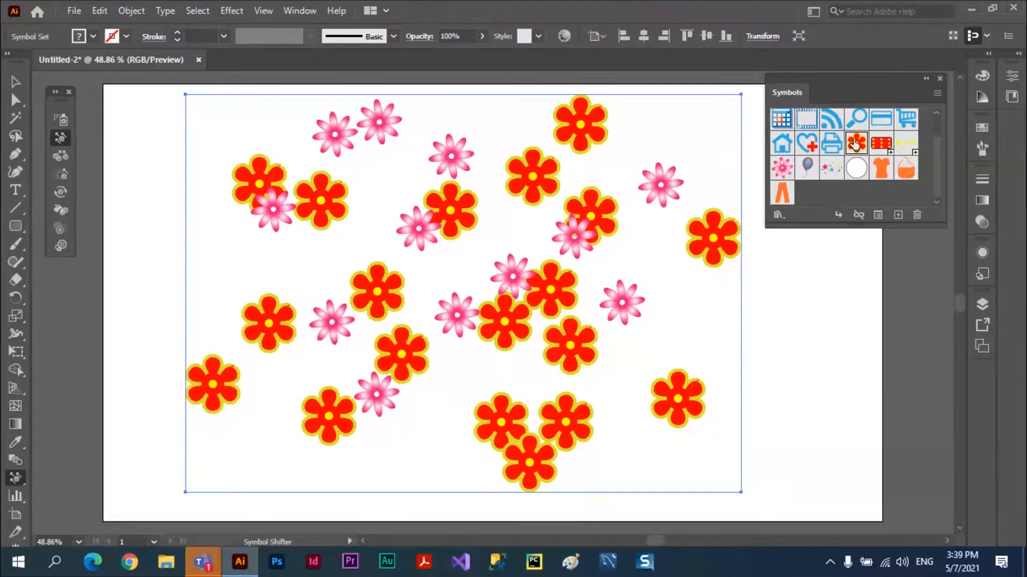
Step: Bring the upper-left red flower in front of the overlapping pink flower, and send it behind again with the Symbol Shifter
mouse_move(453, 216)
left_mouse_down()
mouse_move(426, 232)
mouse_move(466, 213)
left_mouse_up()
left_click(444, 203, "shift")
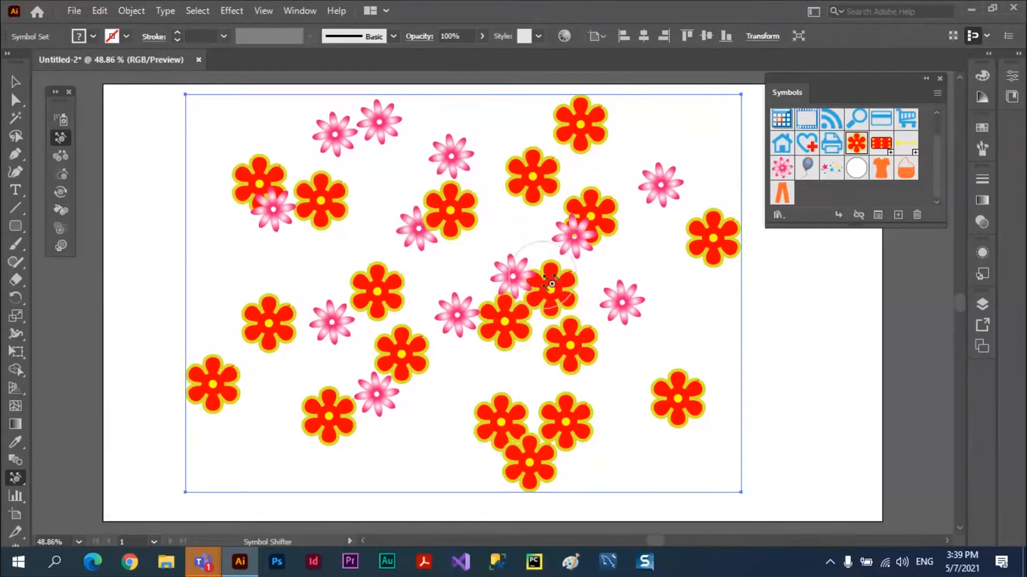
left_click(550, 285, "shift")
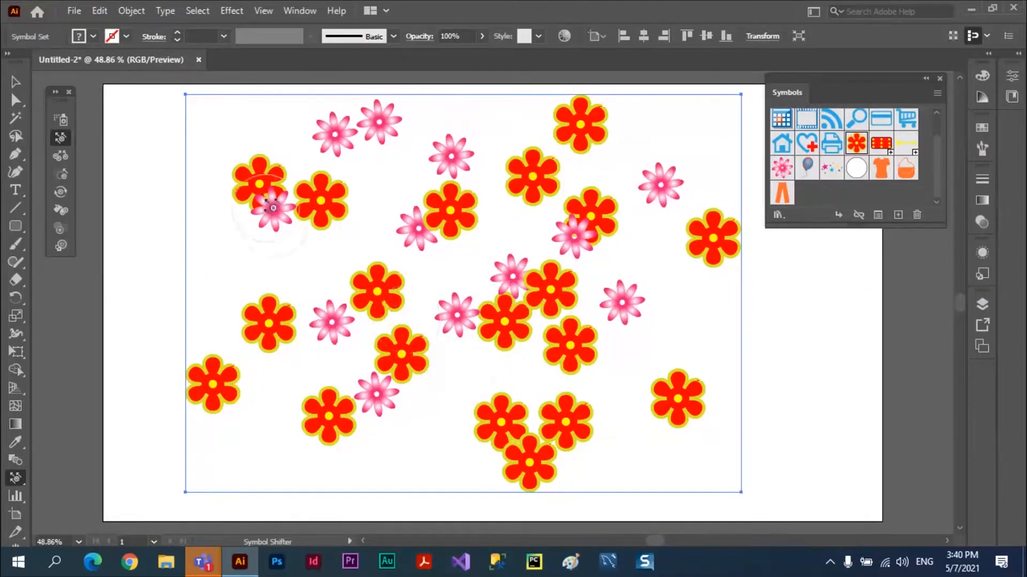
left_click(262, 183, "shift")
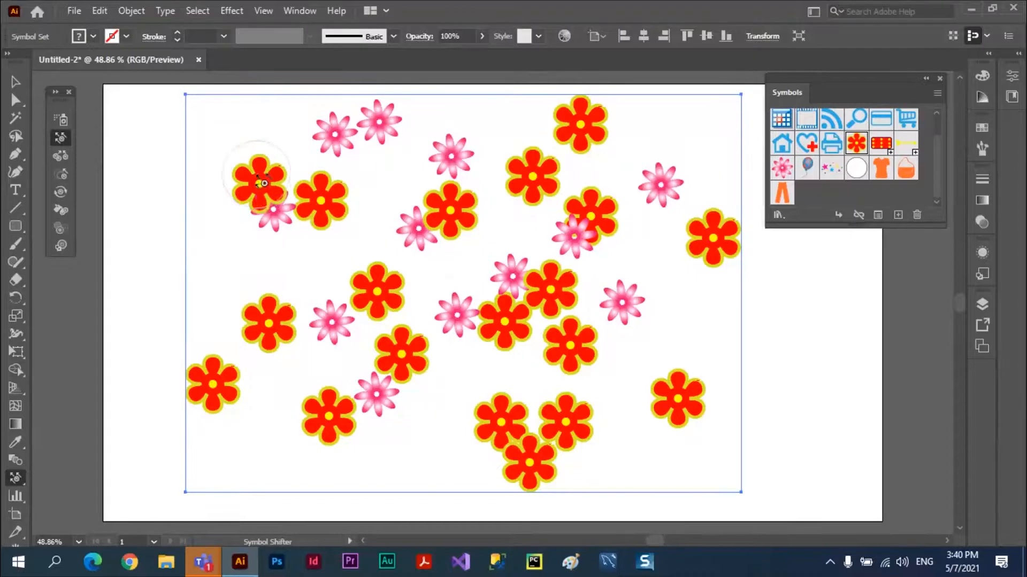
left_click(446, 255, "shift")
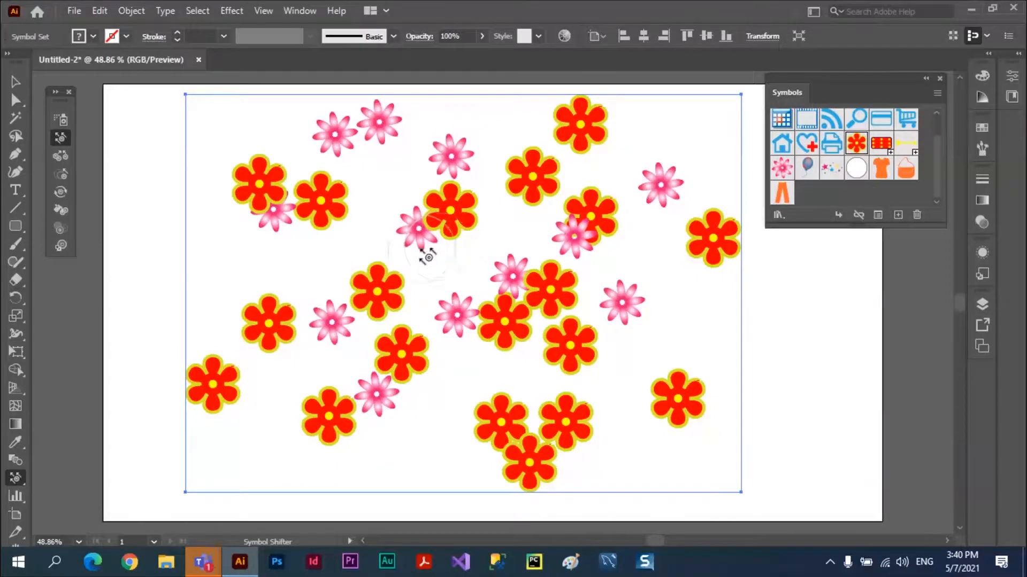
left_click(268, 196, "alt+shift")
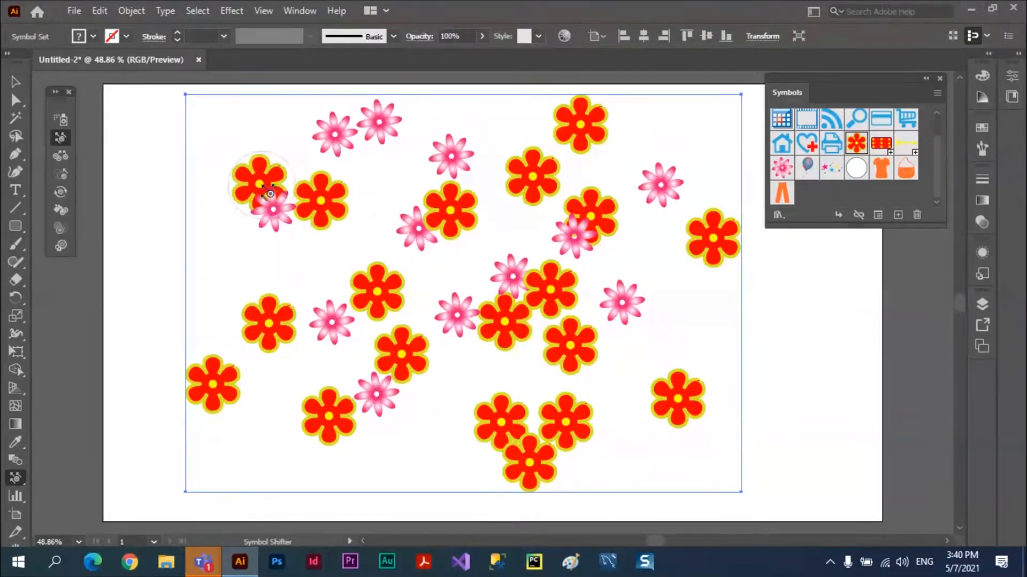
left_click(464, 215, "alt+shift")
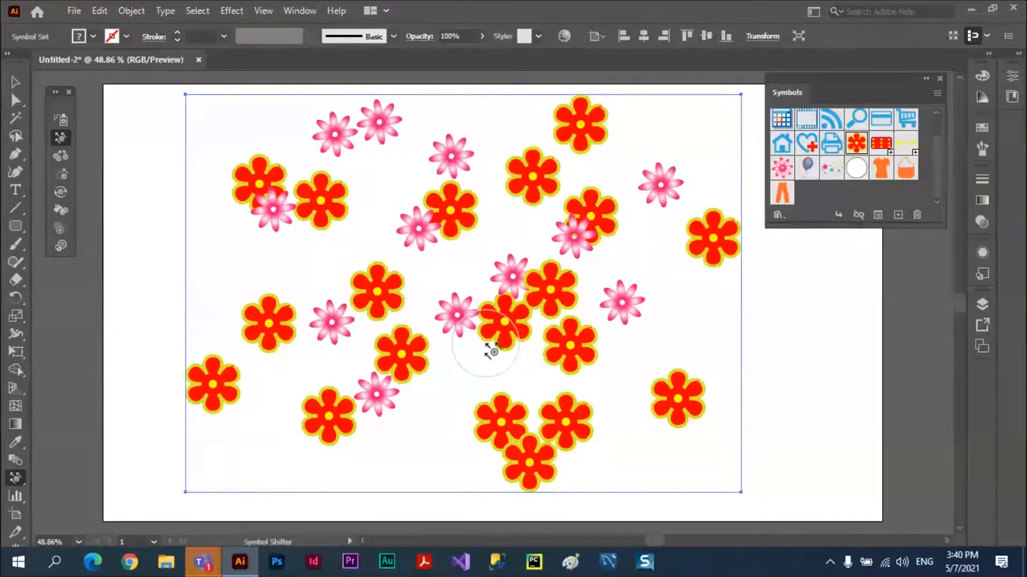
Step: Activate the Symbol Scruncher and accept its options with the User Defined method
double_click(57, 155)
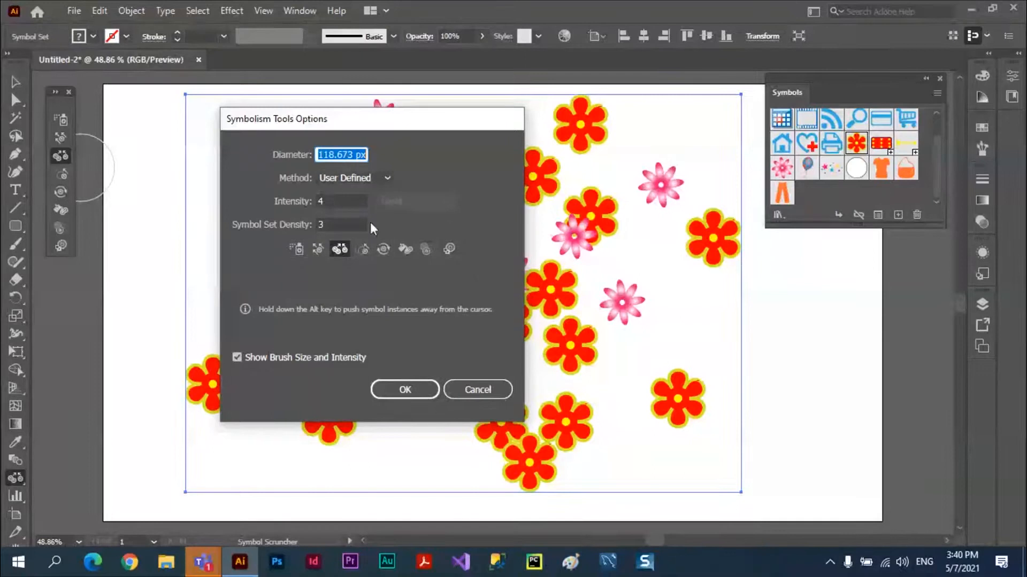
left_click(386, 178)
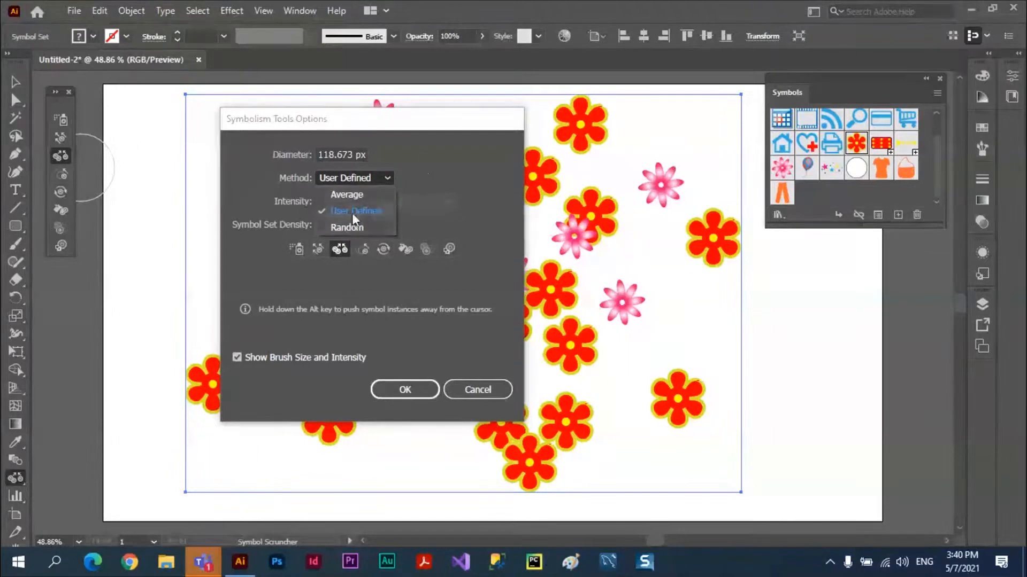
left_click(351, 213)
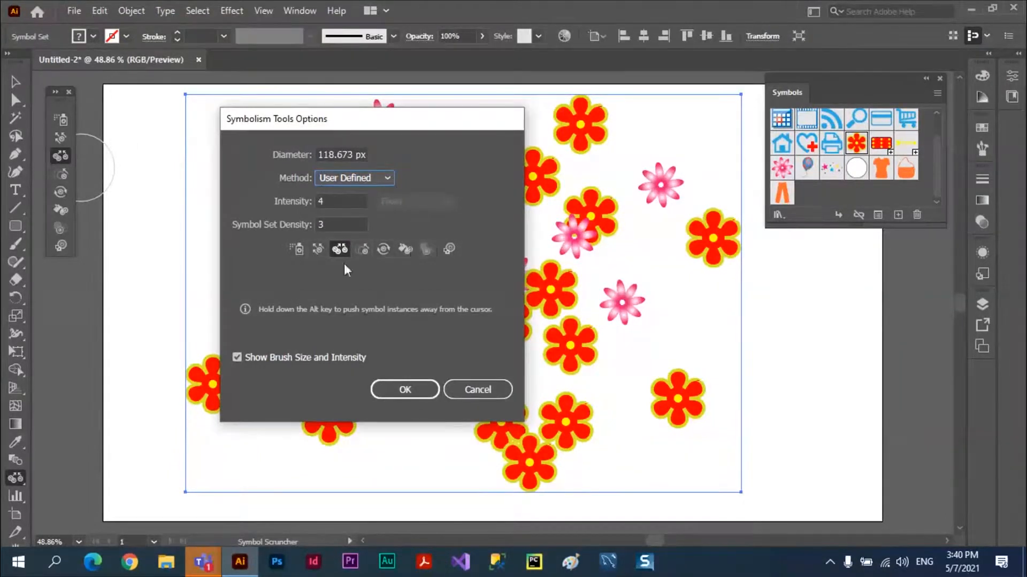
left_click(399, 391)
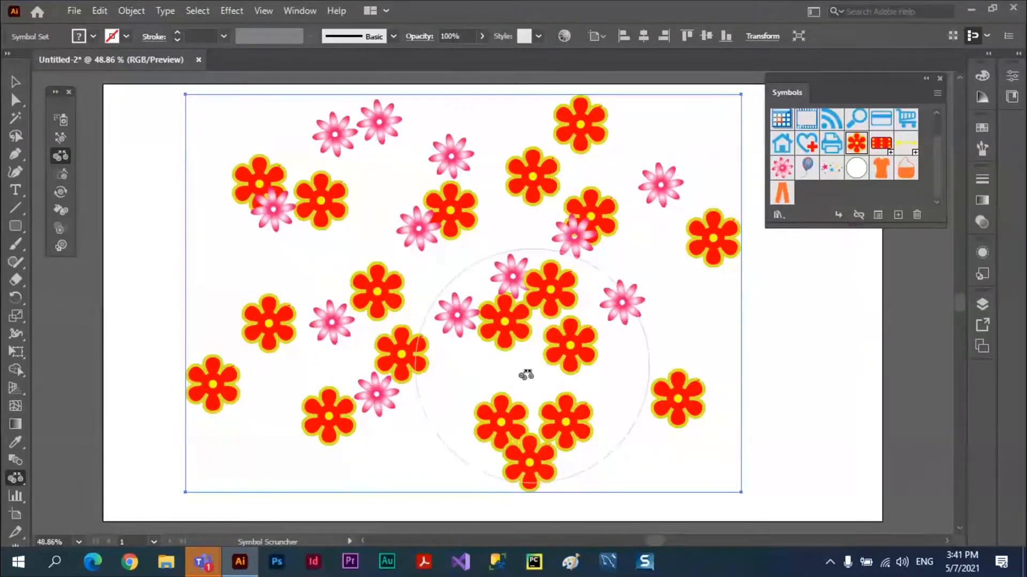
Step: Scrunch the red flowers closer together around the centre, upper middle and lower left of the set
left_click_drag(517, 371, 481, 377)
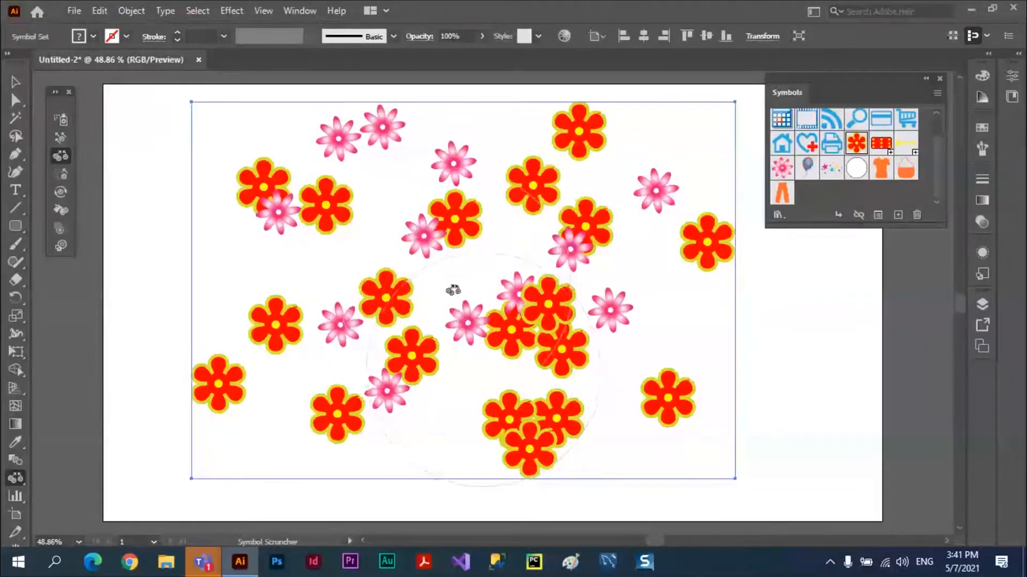
left_click_drag(453, 290, 509, 290)
mouse_move(568, 181)
left_mouse_down()
mouse_move(548, 298)
mouse_move(486, 259)
left_mouse_up()
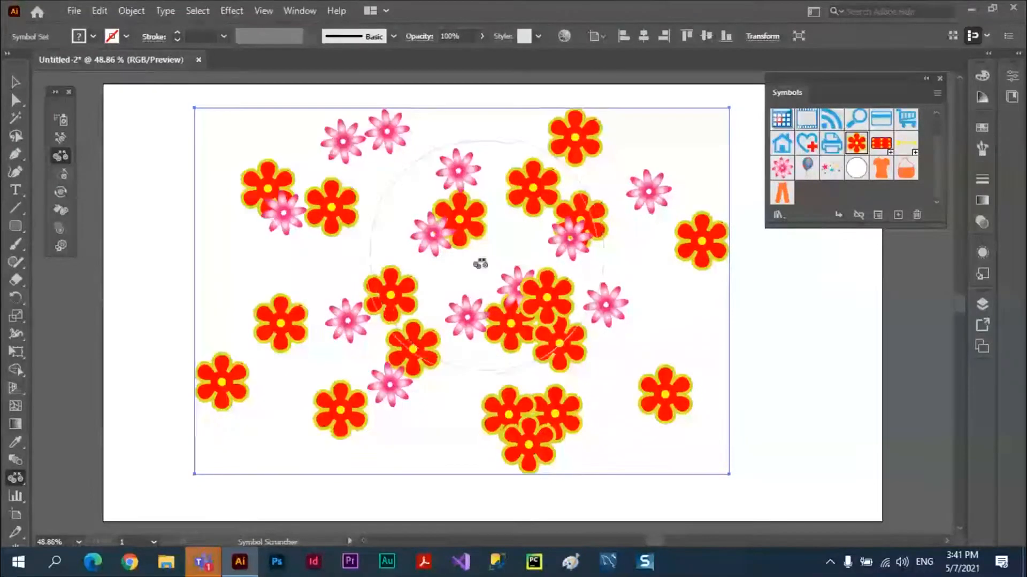
left_click_drag(306, 382, 309, 368)
left_click_drag(309, 368, 308, 367)
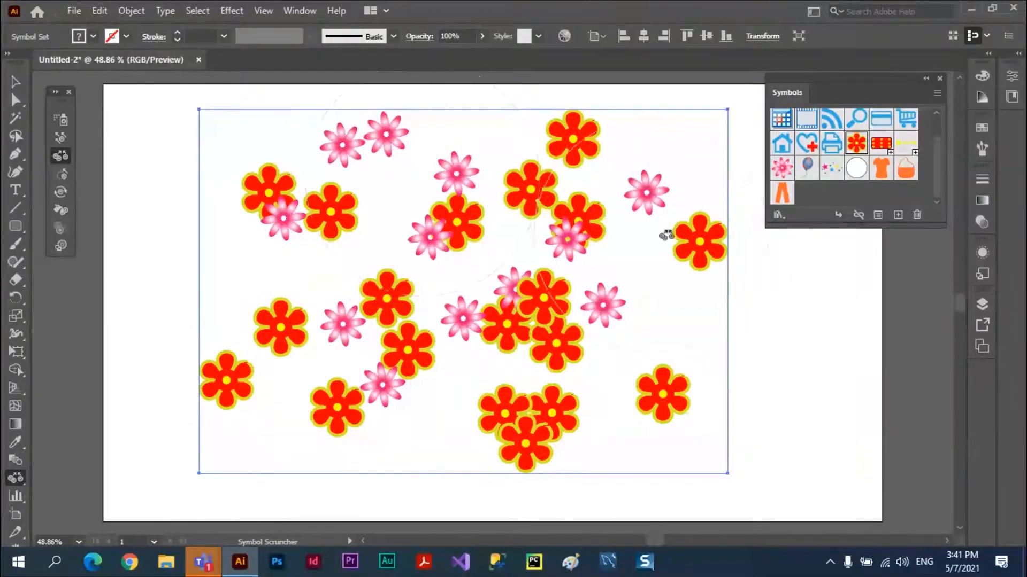
Step: Choose the pink flower symbol and scrunch the flowers in the upper-left area closer together
left_click(781, 170)
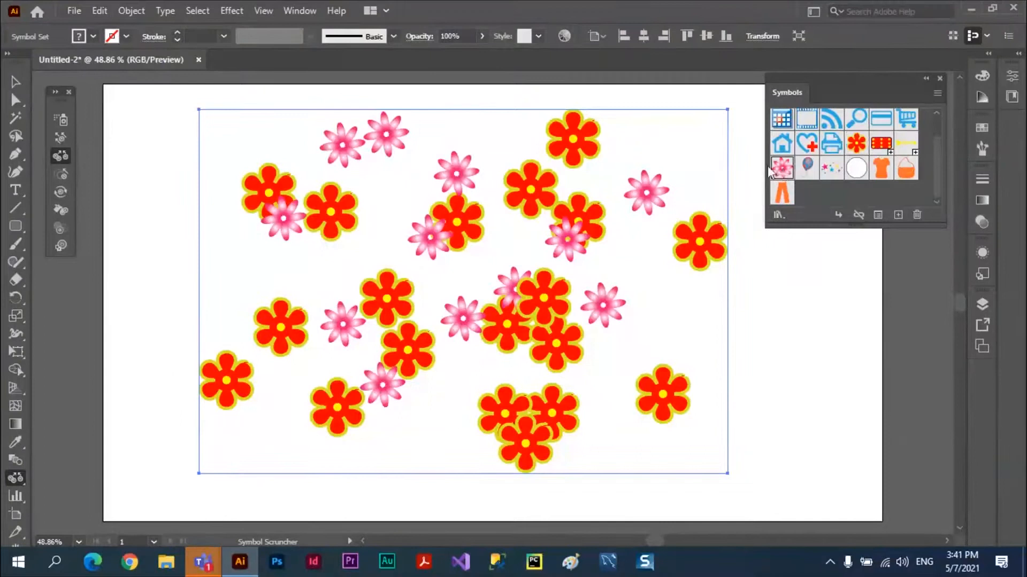
left_click_drag(395, 184, 395, 184)
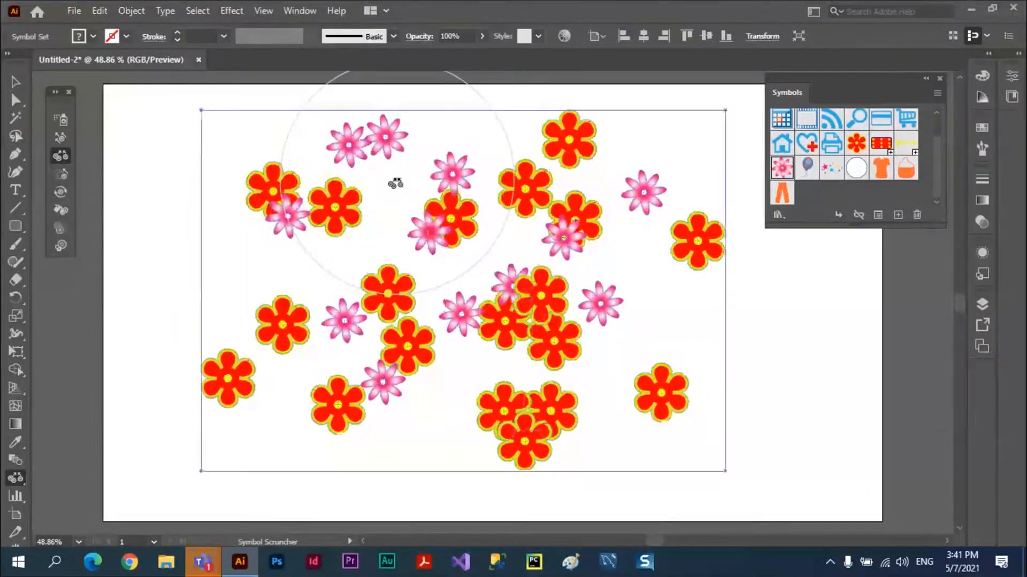
left_click(396, 184)
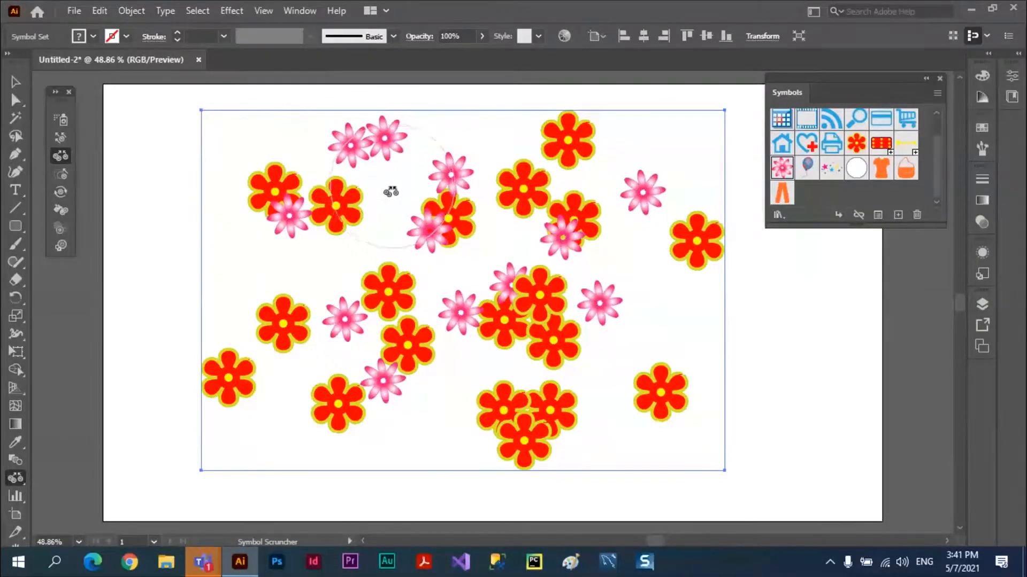
left_click_drag(391, 191, 392, 191)
Step: Enlarge the Symbol Scruncher brush and pull the flowers in the upper-left and central areas inward
key("bracketright")
key("bracketright")
key("bracketright")
key("bracketright")
key("bracketright")
key("bracketright")
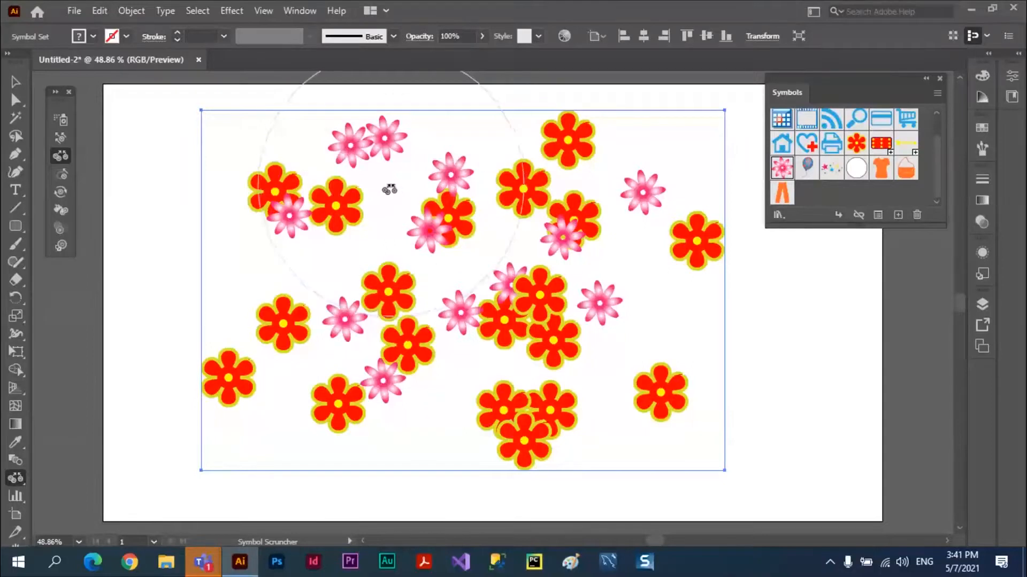
left_click(389, 189)
left_click(390, 189)
left_click(445, 267)
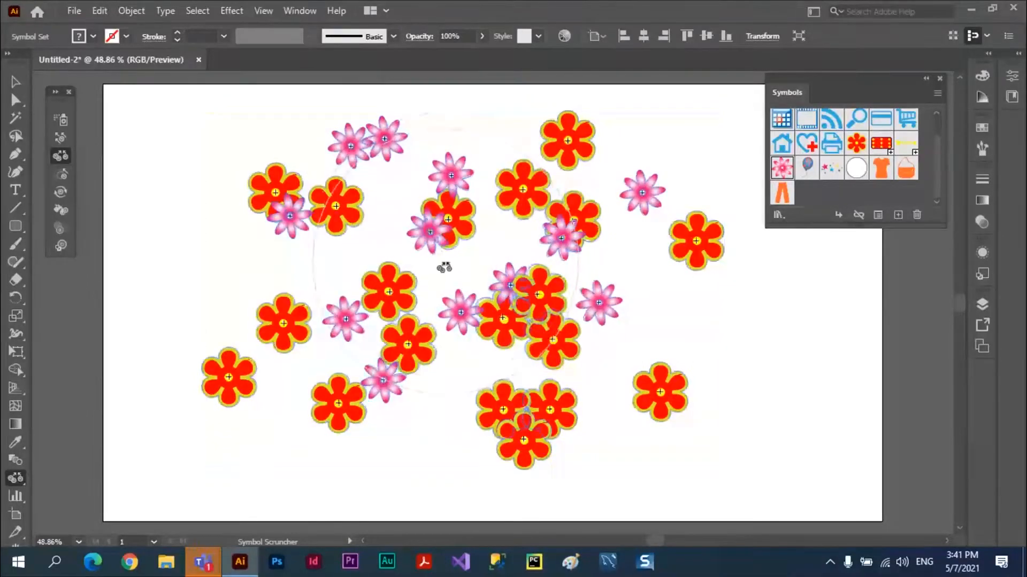
left_click_drag(444, 268, 445, 267)
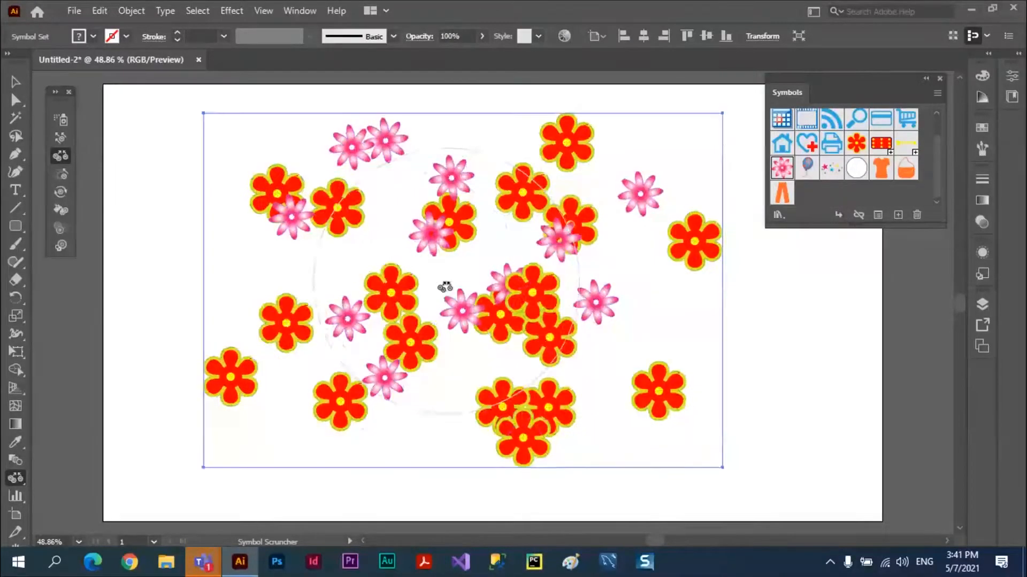
Step: Scrunch the central flowers once more, and push the flowers outward across the artboard with the Symbol Scruncher
left_click(445, 288)
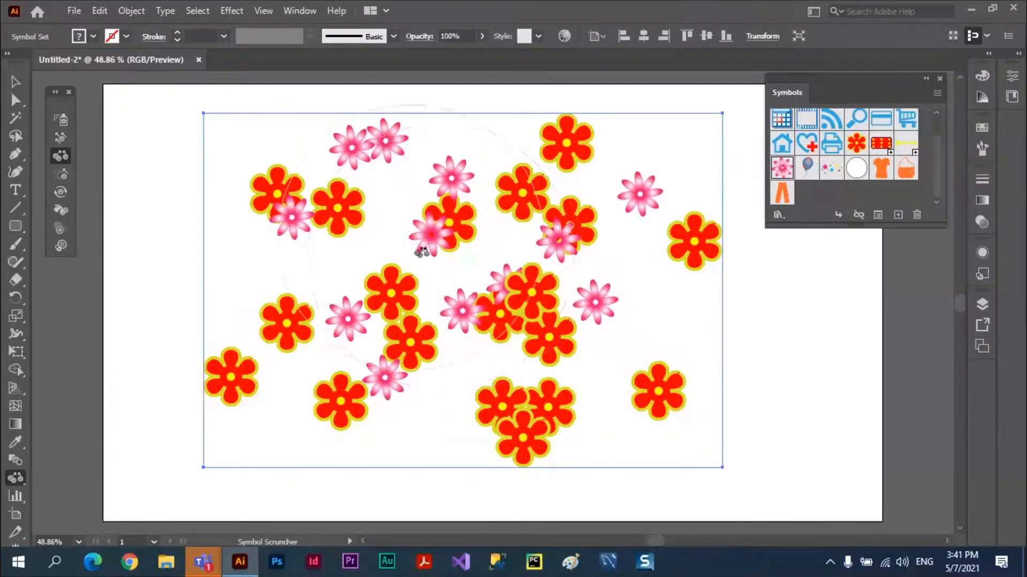
left_click_drag(421, 252, 449, 266)
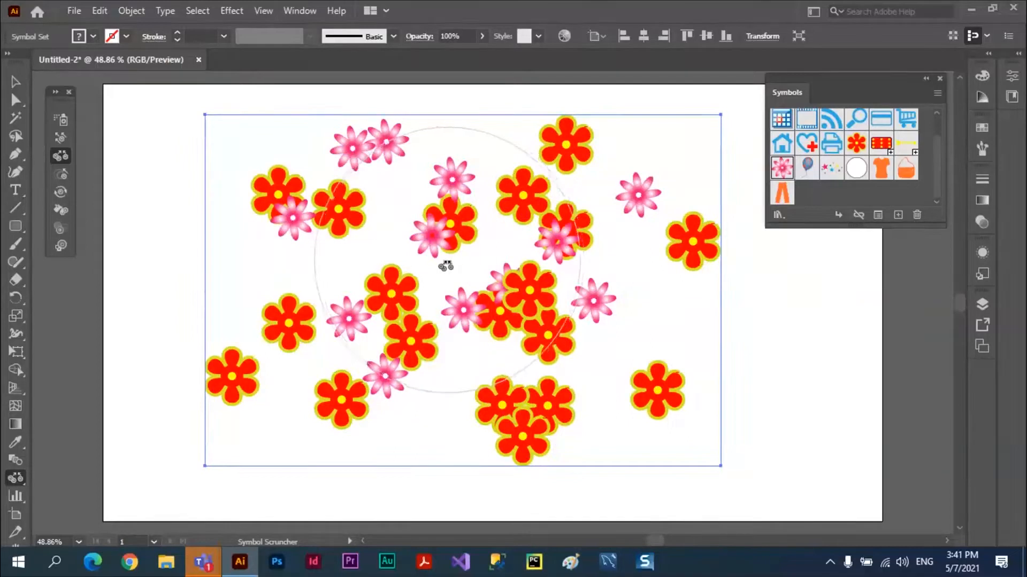
left_click_drag(445, 266, 398, 290)
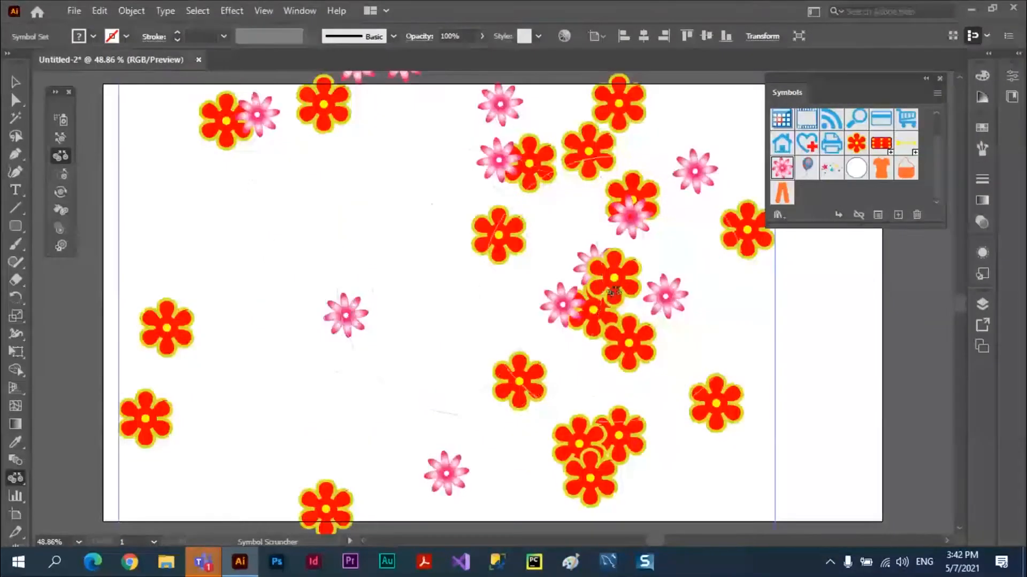
Step: Spread the red flowers outward from the middle of the artboard with the Symbol Scruncher, and choose the pink flower symbol
left_click(856, 148)
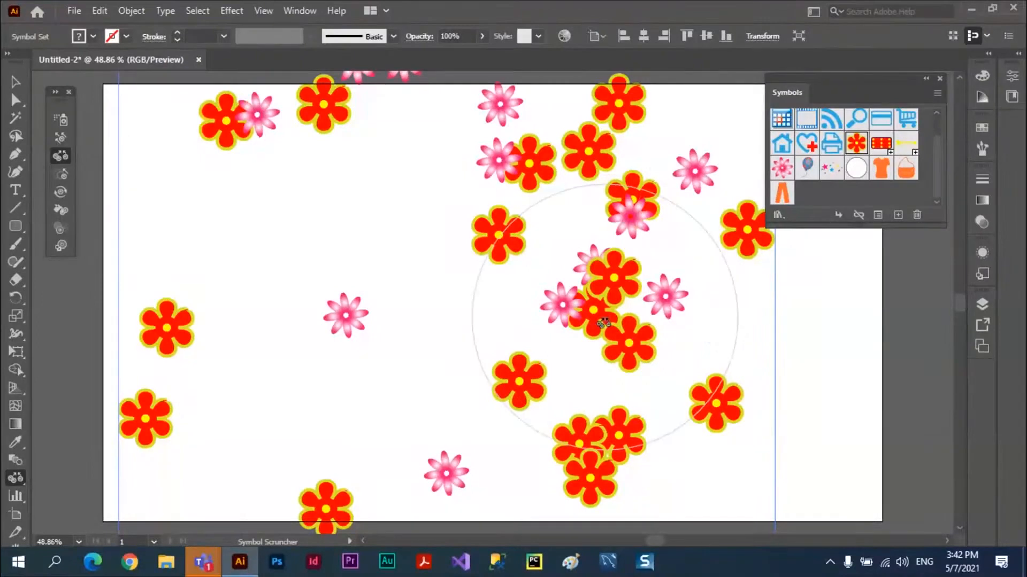
left_click_drag(603, 323, 603, 323)
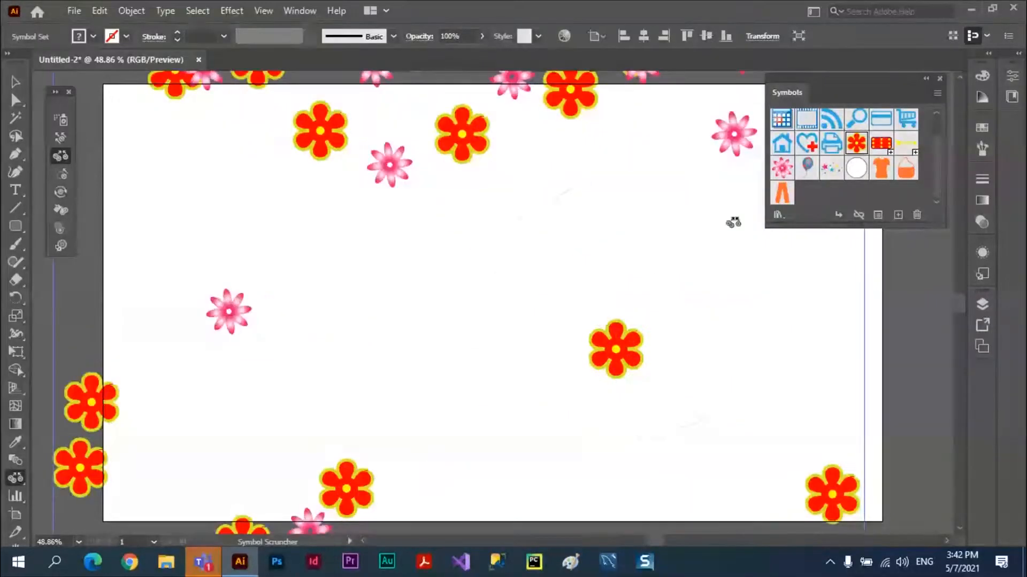
left_click(781, 167)
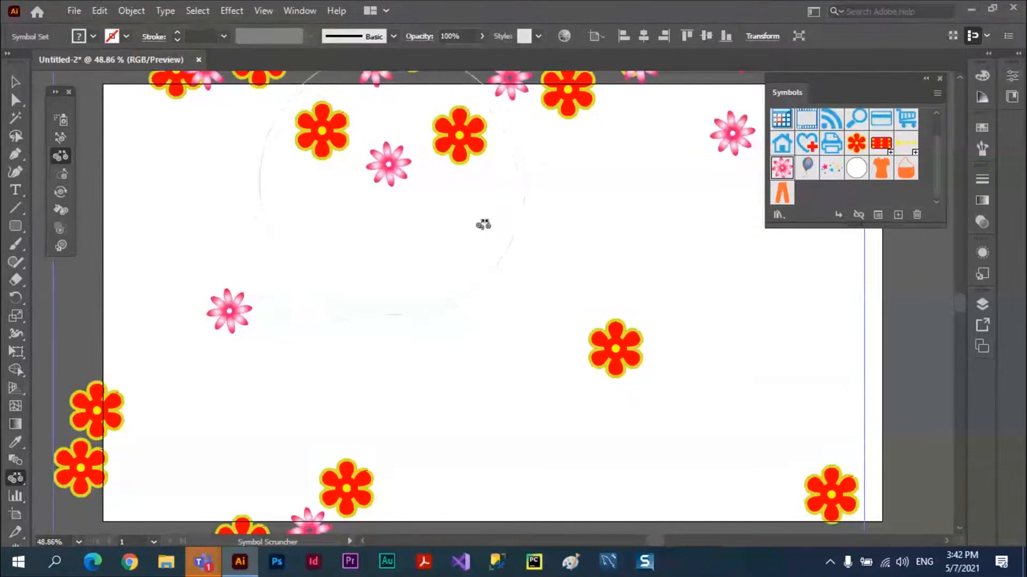
Step: Undo the recent outward spreading of the red and pink flowers
key("ctrl+z")
key("ctrl+z")
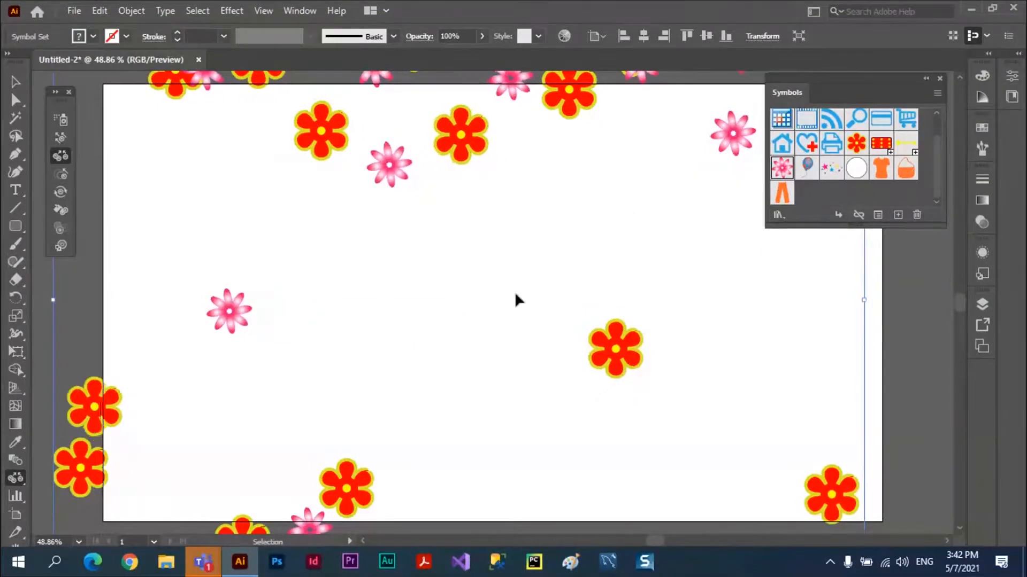
key("ctrl+z")
key("ctrl+z")
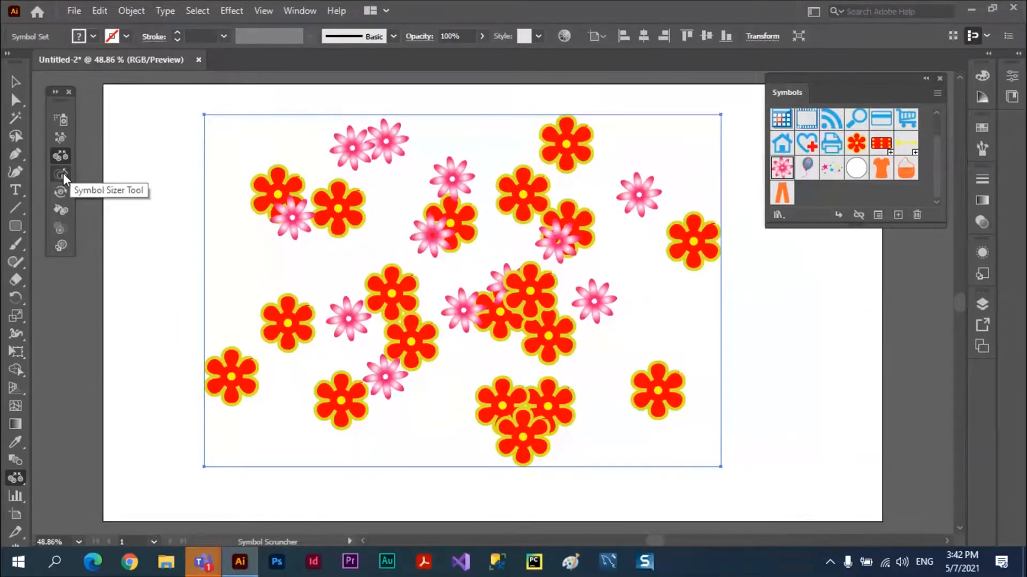
Step: Enlarge red flowers around the upper centre, lower left, lower right and right edge of the set with the Symbol Sizer, keeping its options
double_click(63, 173)
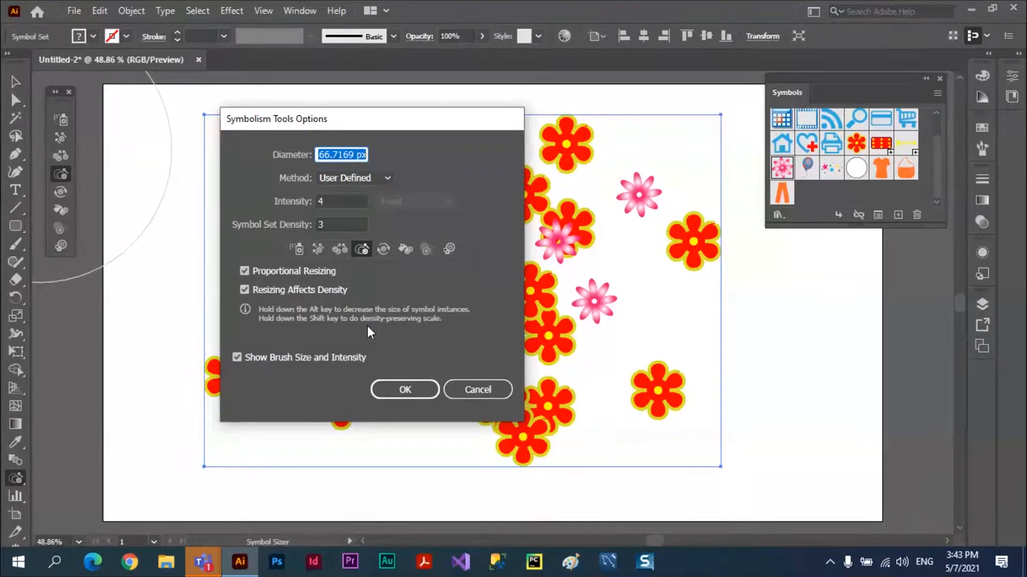
left_click(398, 390)
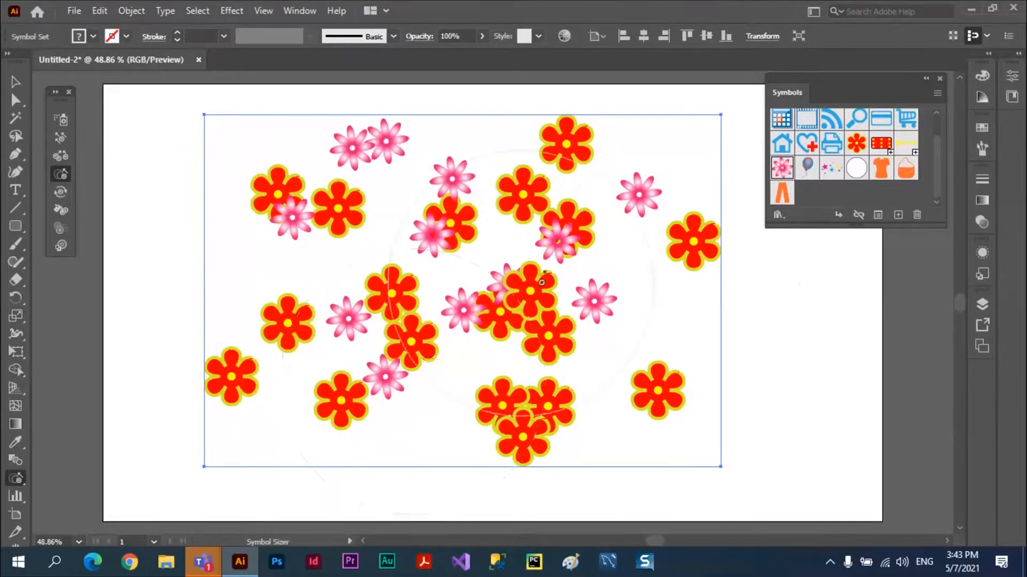
left_click(853, 146)
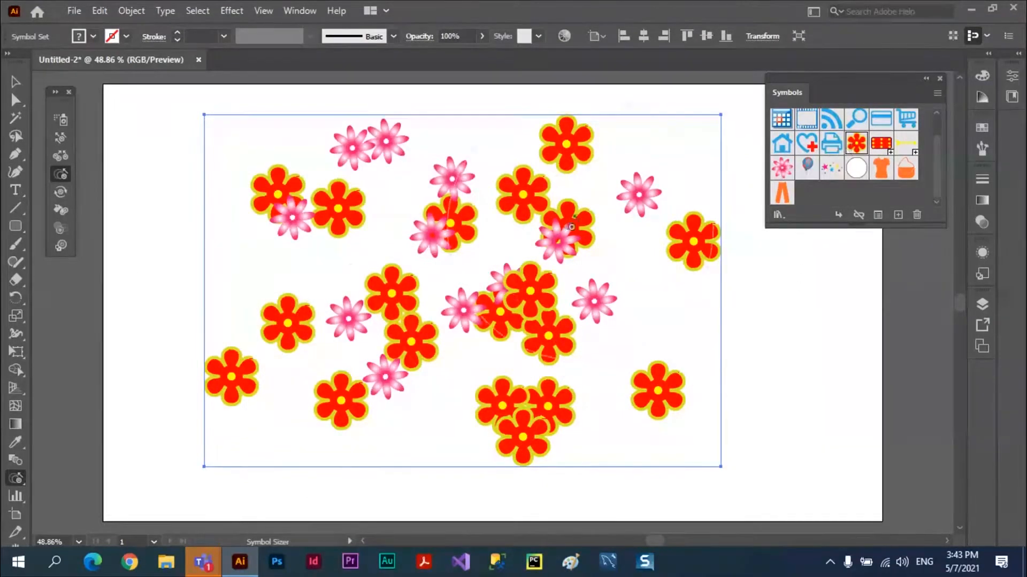
left_click_drag(452, 217, 458, 229)
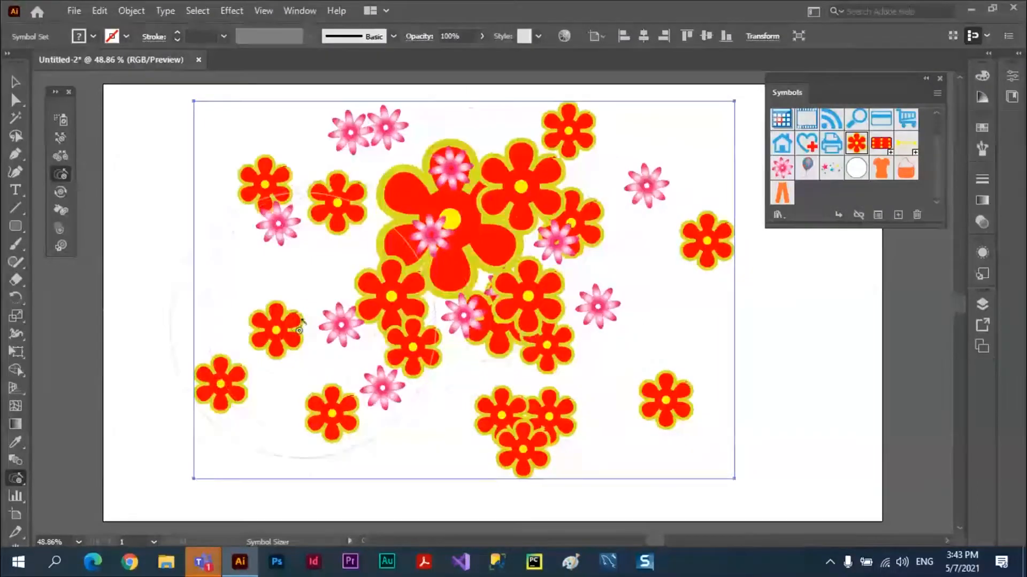
left_click(216, 384)
left_click(667, 402)
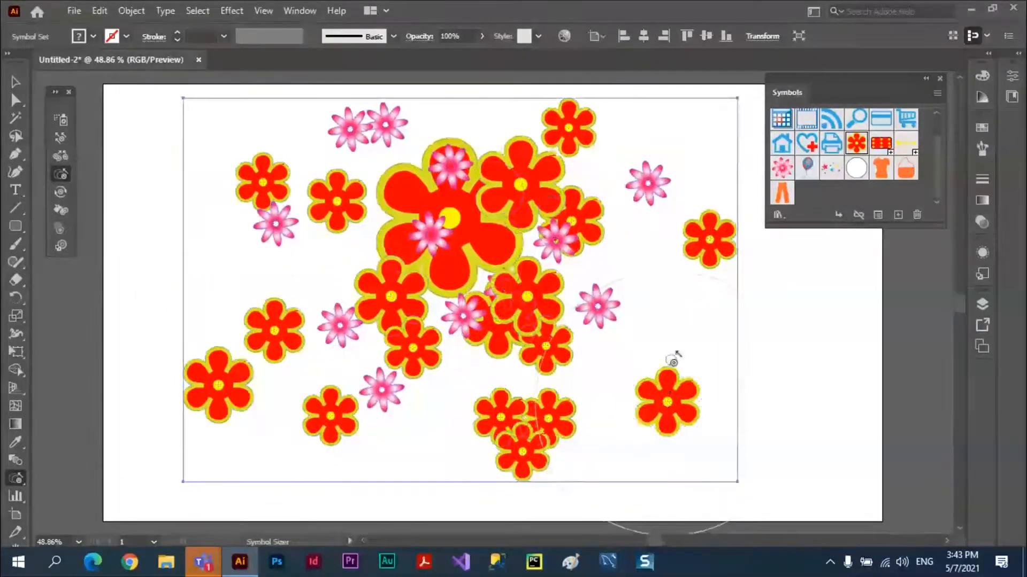
left_click(710, 240)
left_click(710, 240)
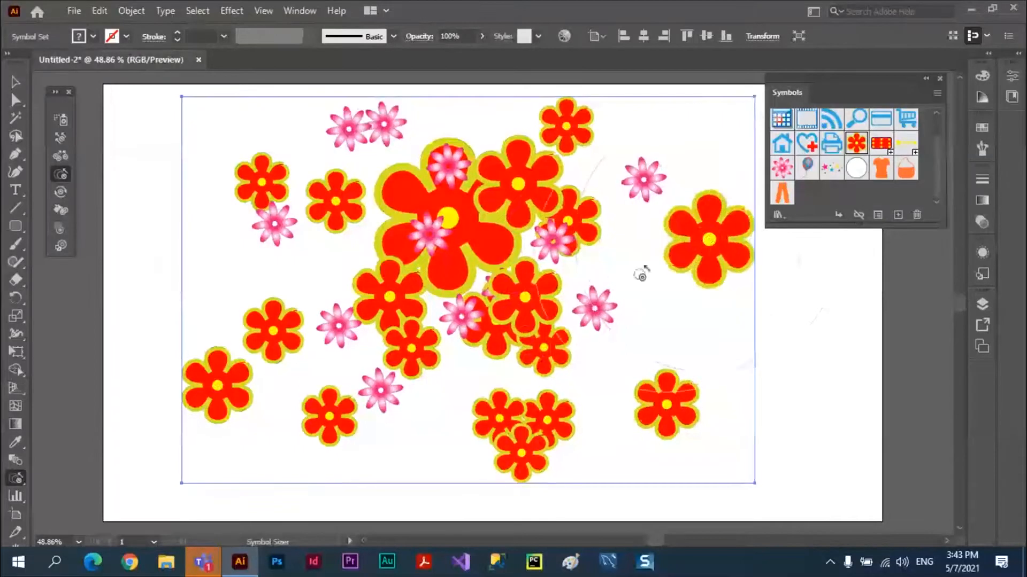
Step: Choose the pink flower symbol, enlarge the upper-right pink flower with the Symbol Sizer, and shrink it again
left_click(781, 167)
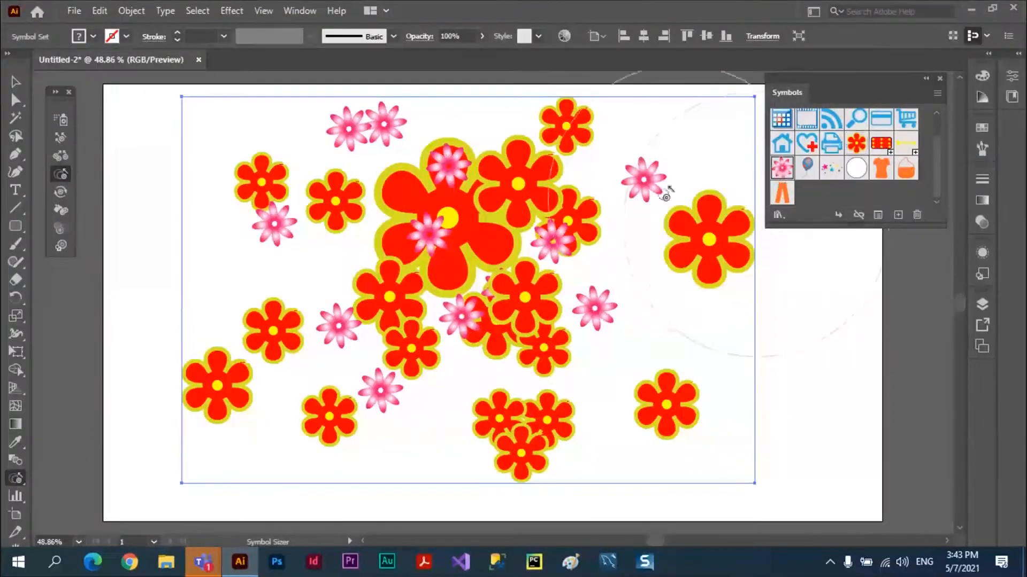
left_click(638, 185)
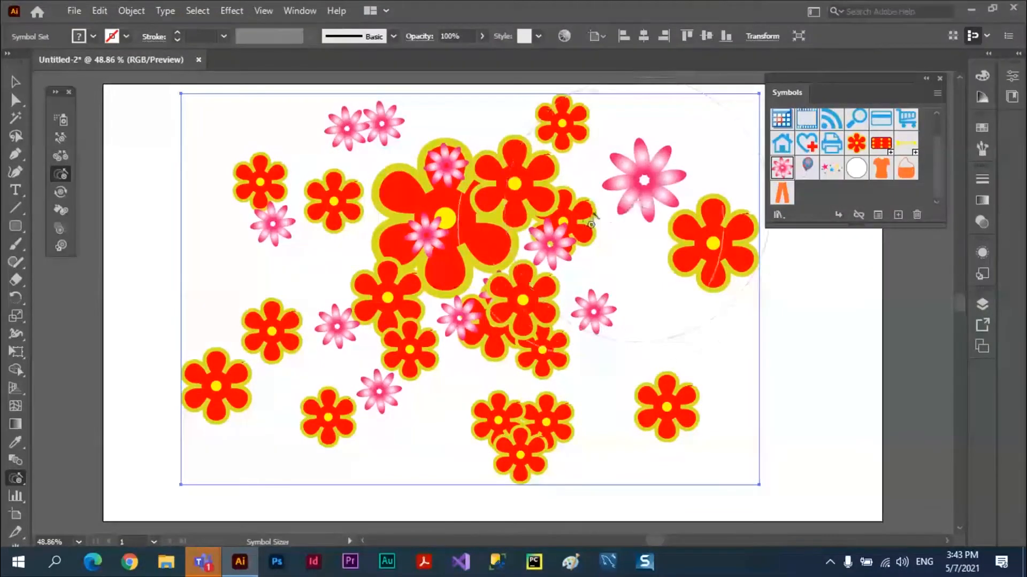
left_click(636, 196, "alt")
left_click(635, 196, "alt")
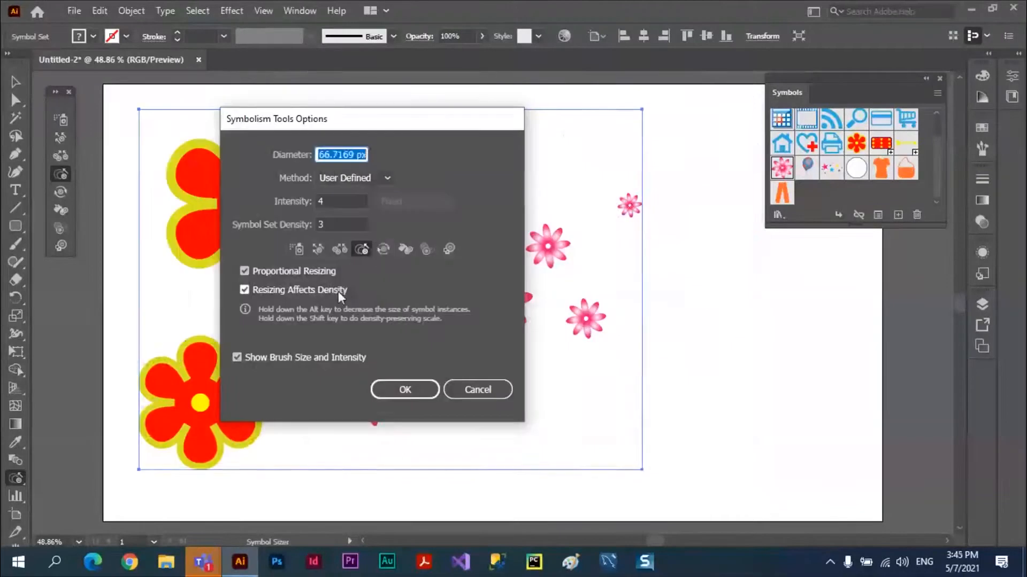
Step: Check the Symbol Spinner options, and try enlarging the big upper-left red flower with the Symbol Sizer
left_click(384, 250)
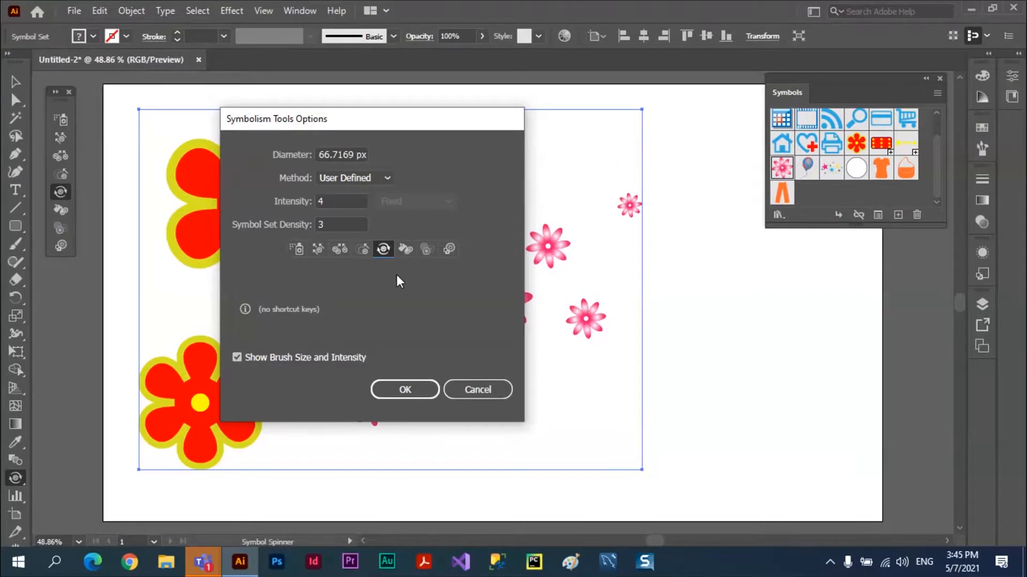
left_click(404, 389)
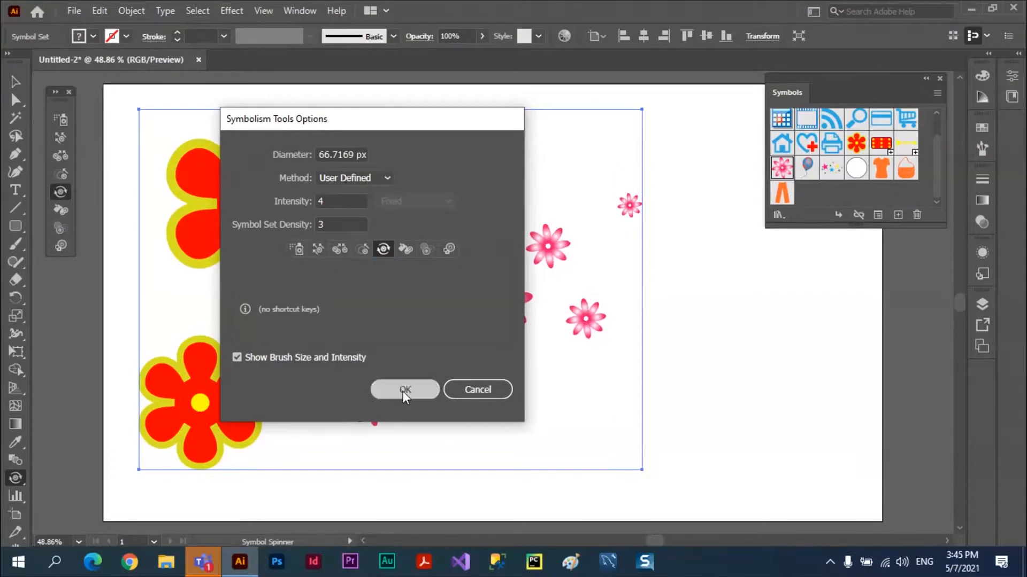
left_click(855, 145)
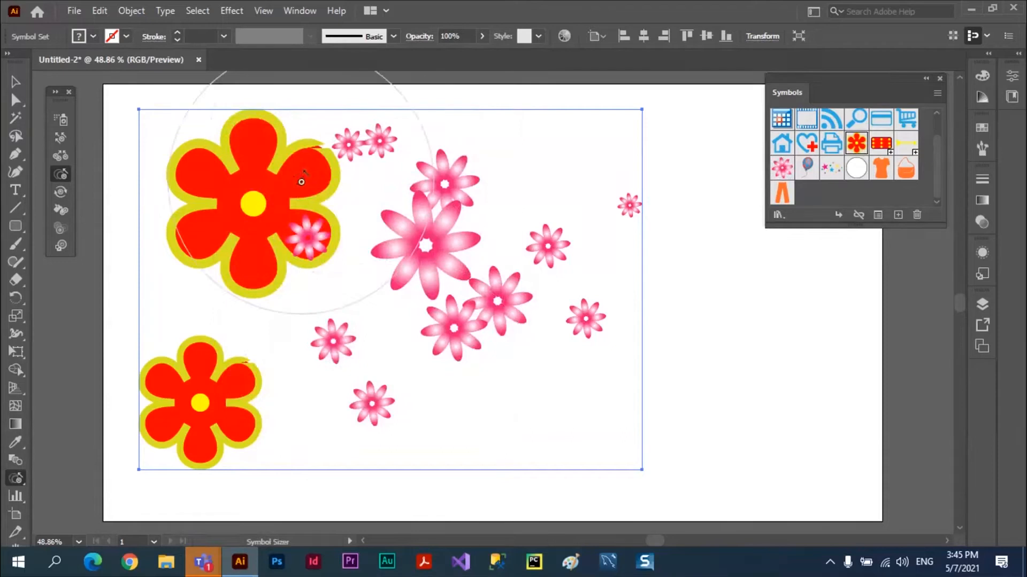
mouse_move(301, 182)
left_mouse_down()
mouse_move(360, 180)
mouse_move(298, 176)
left_mouse_up()
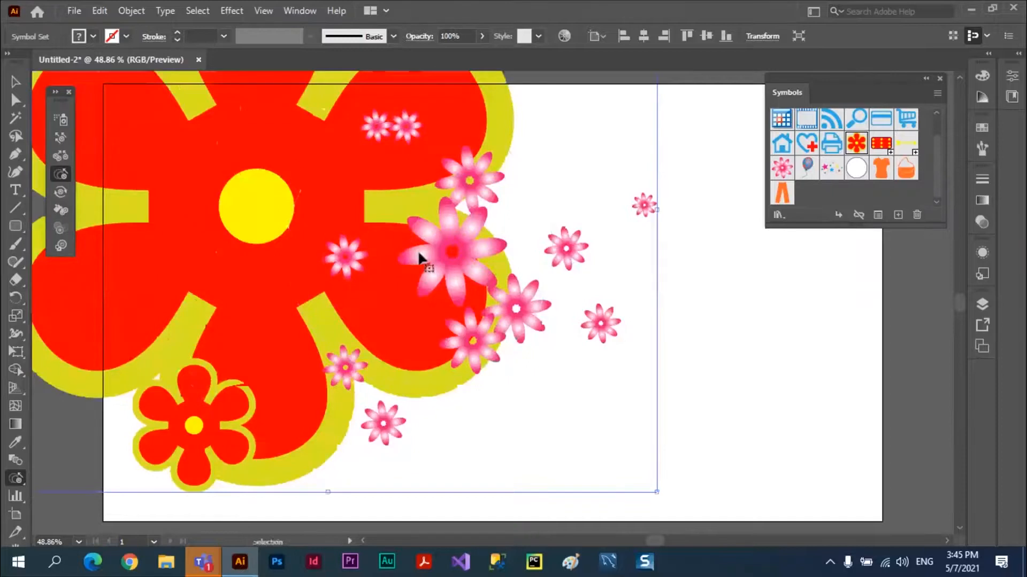
key("ctrl+z")
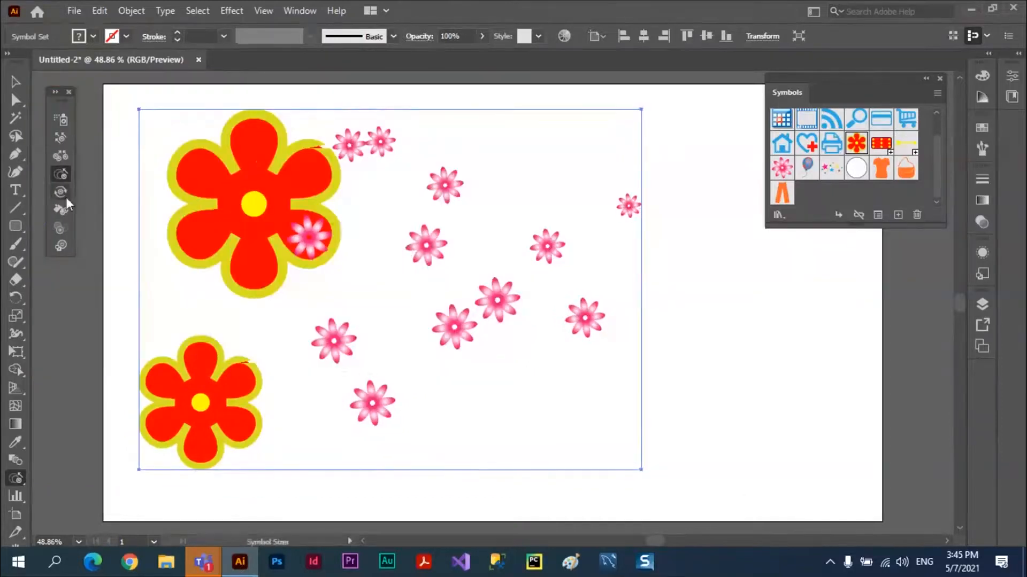
Step: Rotate pink flowers around the centre and over the large red flower with the Symbol Spinner
left_click(62, 193)
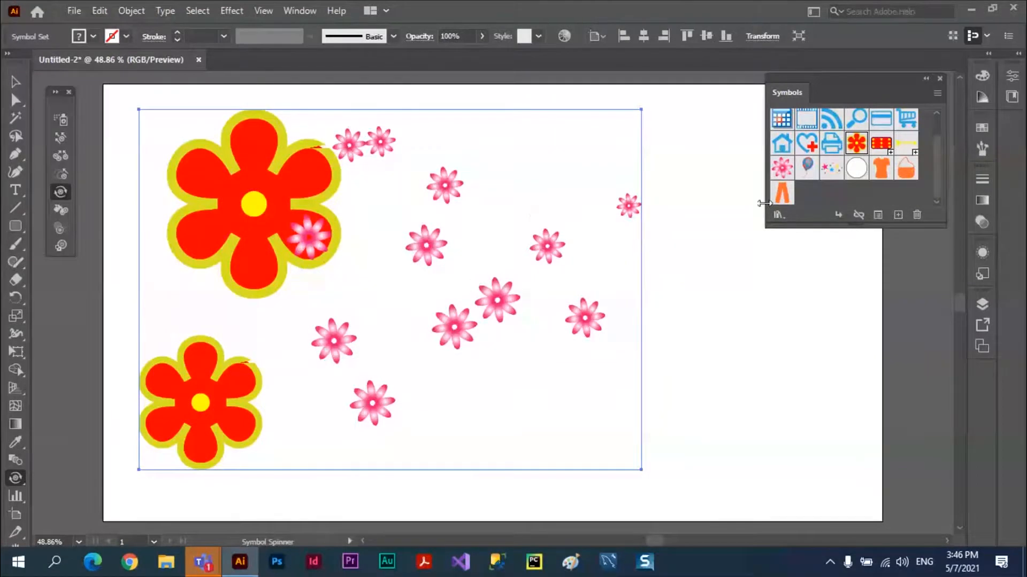
left_click(782, 168)
mouse_move(497, 310)
left_mouse_down()
mouse_move(431, 396)
mouse_move(443, 420)
left_mouse_up()
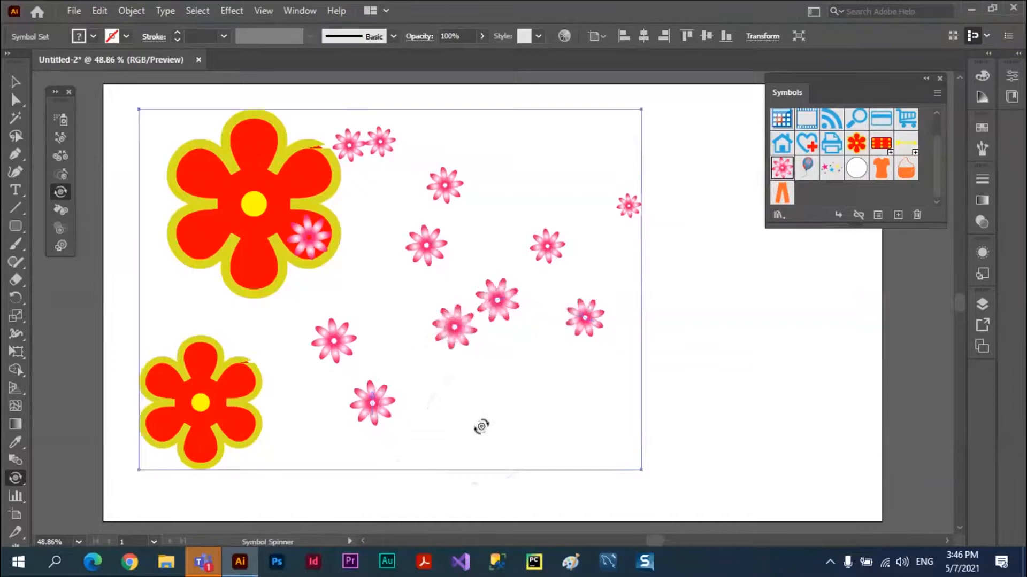
mouse_move(299, 212)
left_mouse_down()
mouse_move(314, 182)
mouse_move(355, 229)
left_mouse_up()
Step: Rotate the lower-left and upper-left red flowers with the Symbol Spinner, and spin the central pink flowers once more
left_click(858, 144)
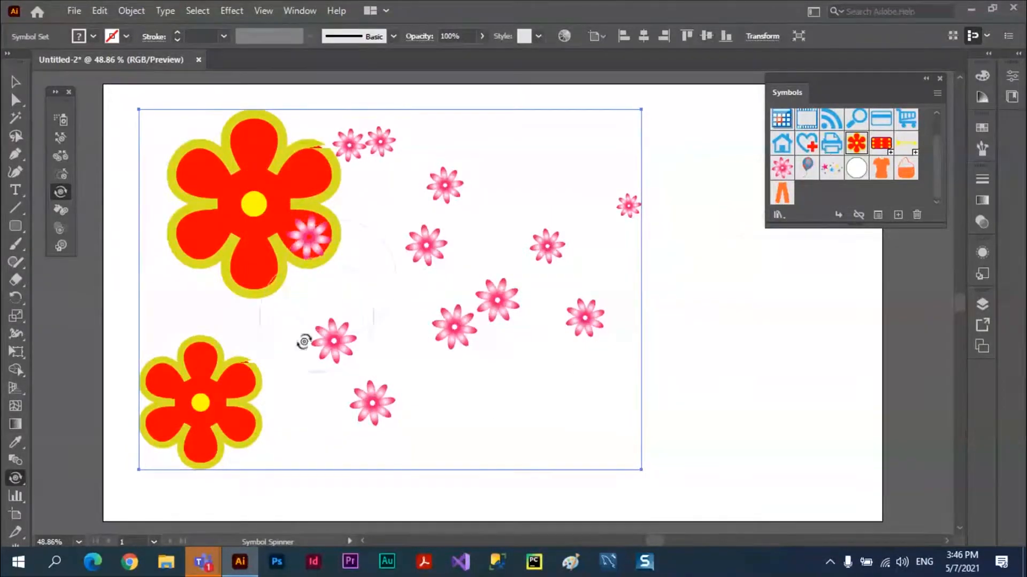
mouse_move(251, 363)
left_mouse_down()
mouse_move(268, 357)
mouse_move(211, 364)
mouse_move(161, 406)
mouse_move(180, 387)
mouse_move(283, 367)
mouse_move(166, 389)
left_mouse_up()
mouse_move(213, 360)
left_mouse_down()
mouse_move(245, 351)
mouse_move(268, 360)
left_mouse_up()
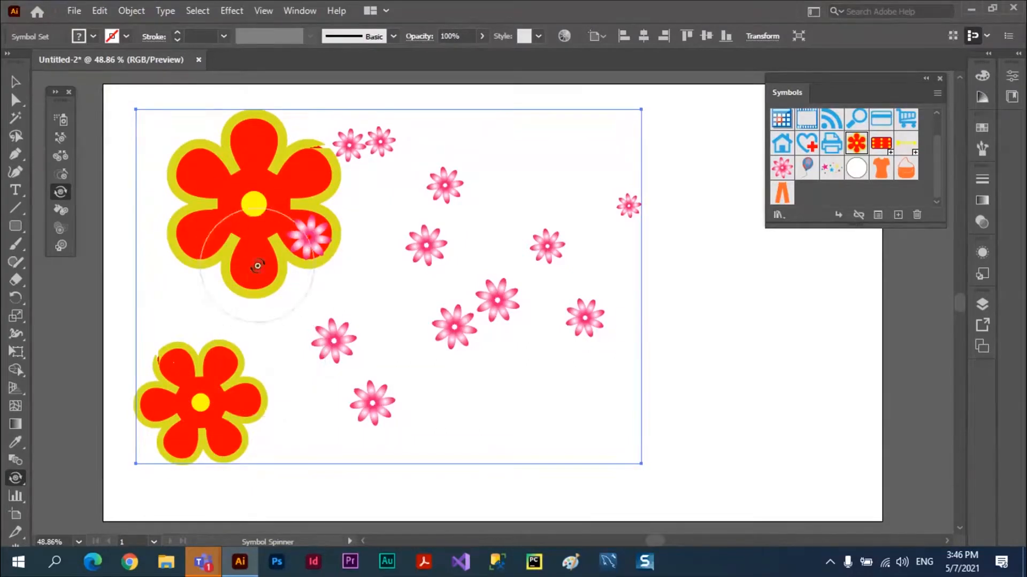
mouse_move(257, 262)
left_mouse_down()
mouse_move(257, 287)
mouse_move(252, 241)
mouse_move(303, 198)
mouse_move(413, 205)
left_mouse_up()
left_click(782, 168)
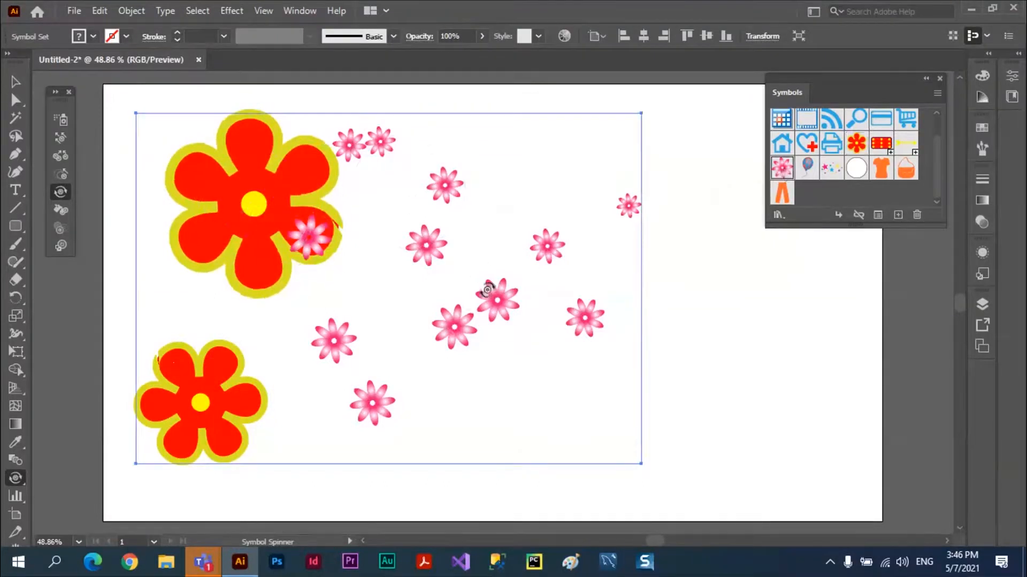
mouse_move(486, 291)
left_mouse_down()
mouse_move(466, 231)
mouse_move(390, 174)
mouse_move(357, 177)
mouse_move(320, 241)
mouse_move(334, 325)
mouse_move(400, 382)
mouse_move(651, 279)
mouse_move(625, 229)
mouse_move(489, 167)
left_mouse_up()
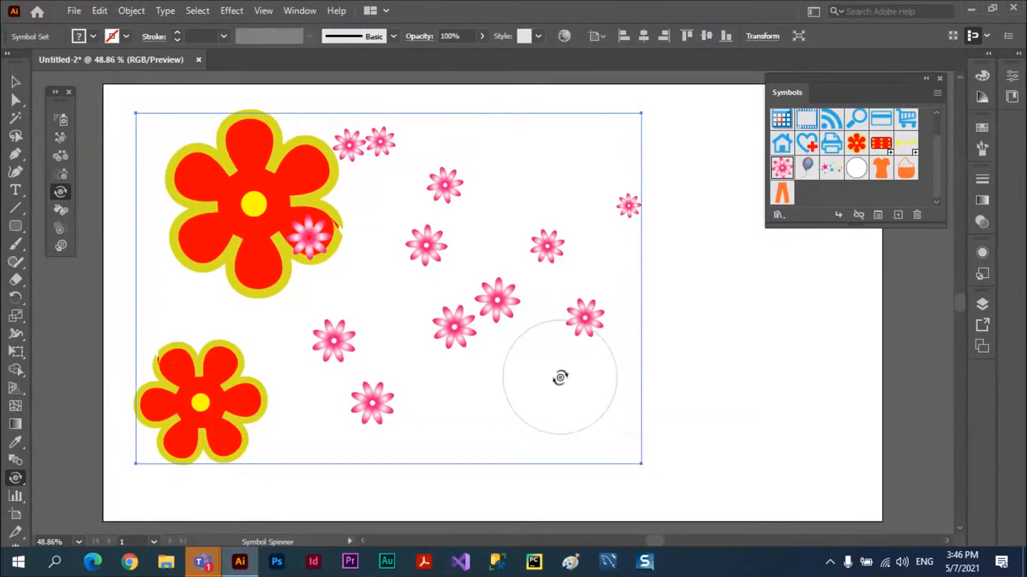
Step: Stain the large upper-left red flower with a magenta fill using the Symbol Stainer, and slightly reduce its tint
double_click(64, 211)
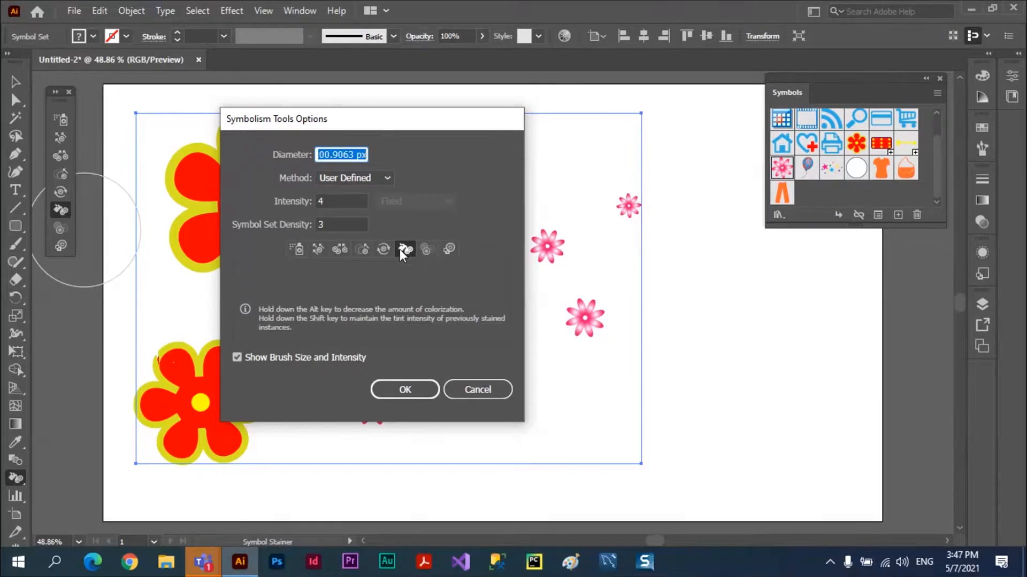
left_click(402, 250)
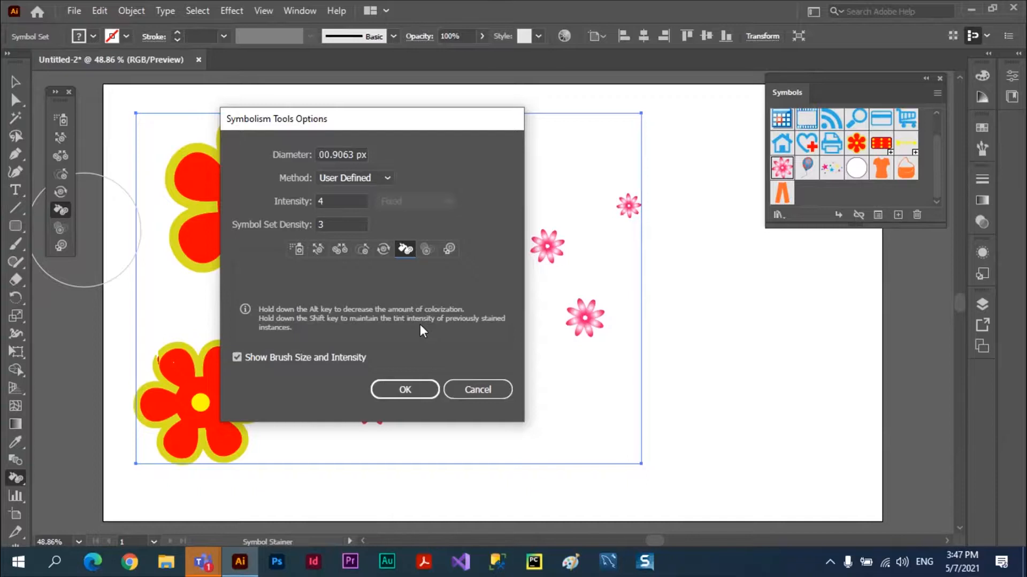
left_click(406, 391)
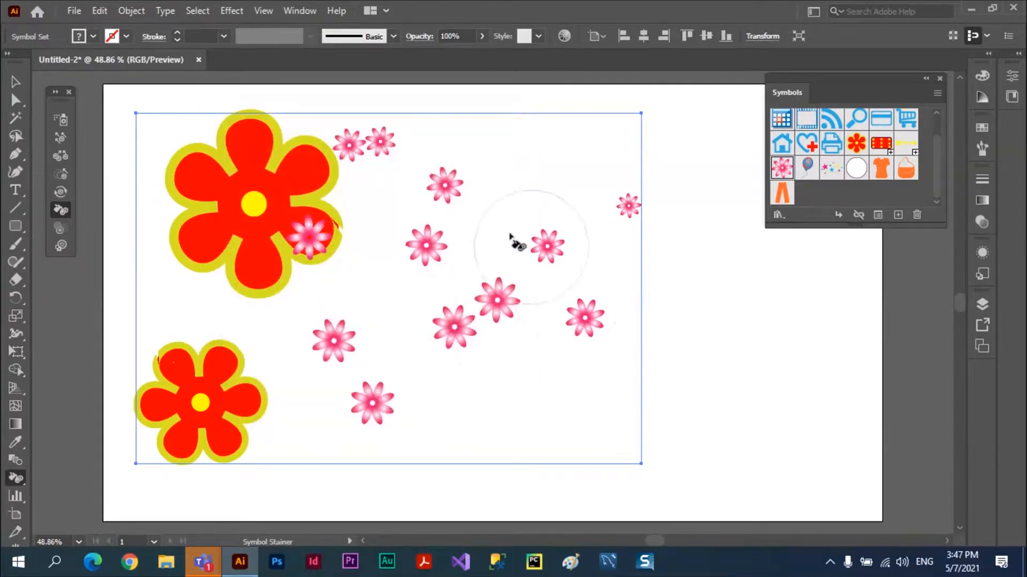
left_click(856, 143)
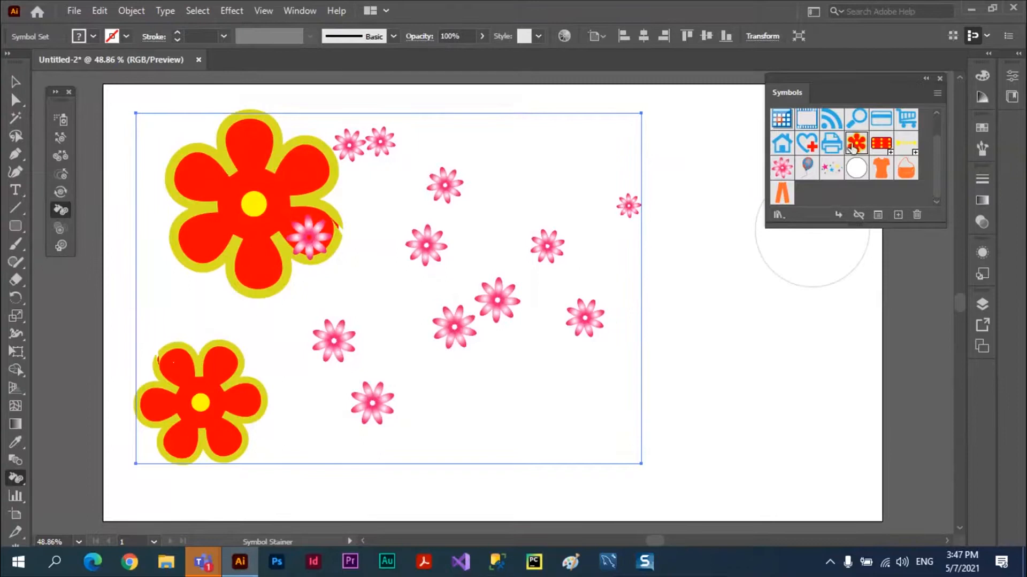
left_click(93, 36)
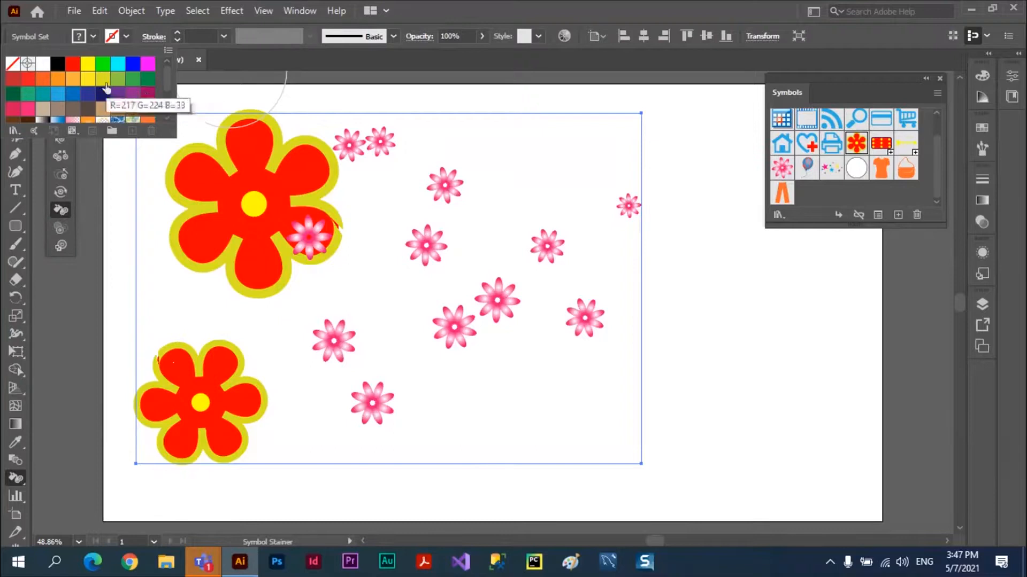
left_click(147, 64)
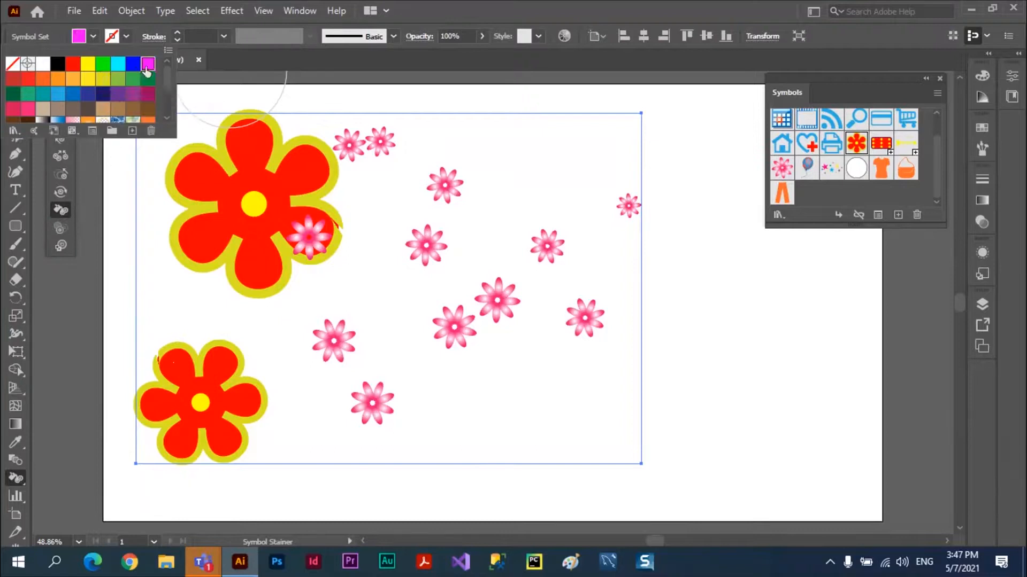
left_click(253, 196)
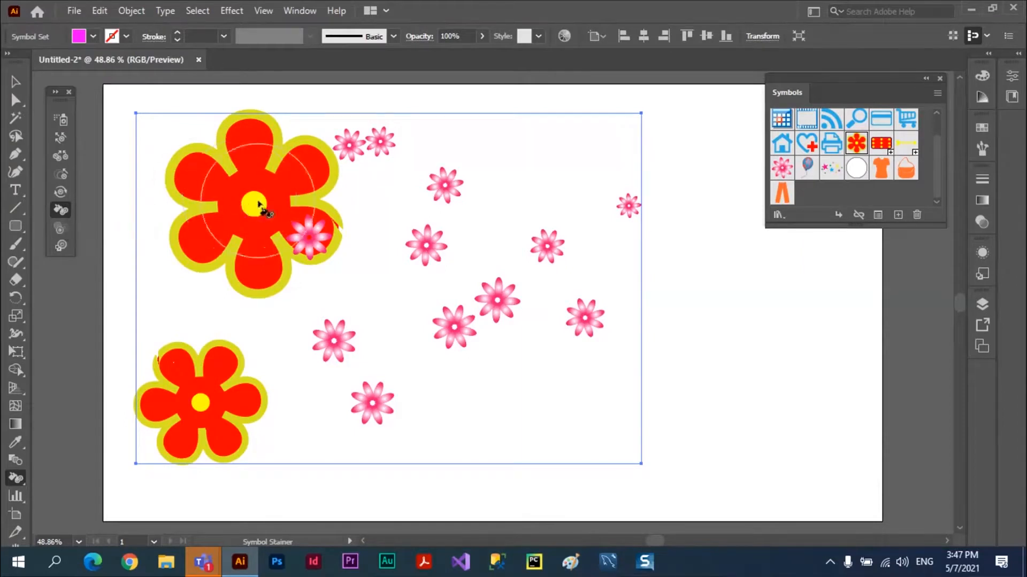
left_click(276, 197)
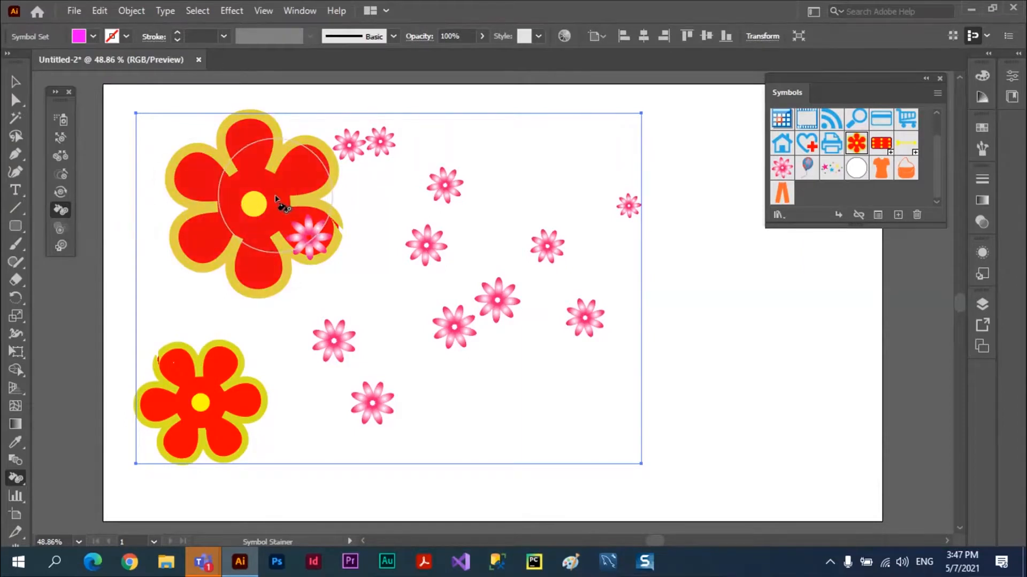
left_click_drag(275, 197, 274, 198)
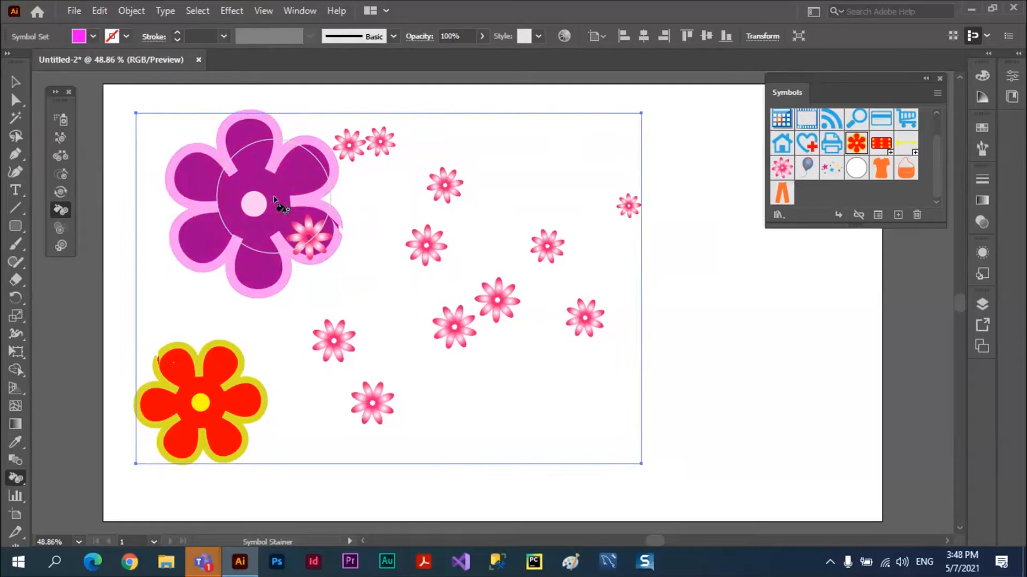
left_click(274, 198)
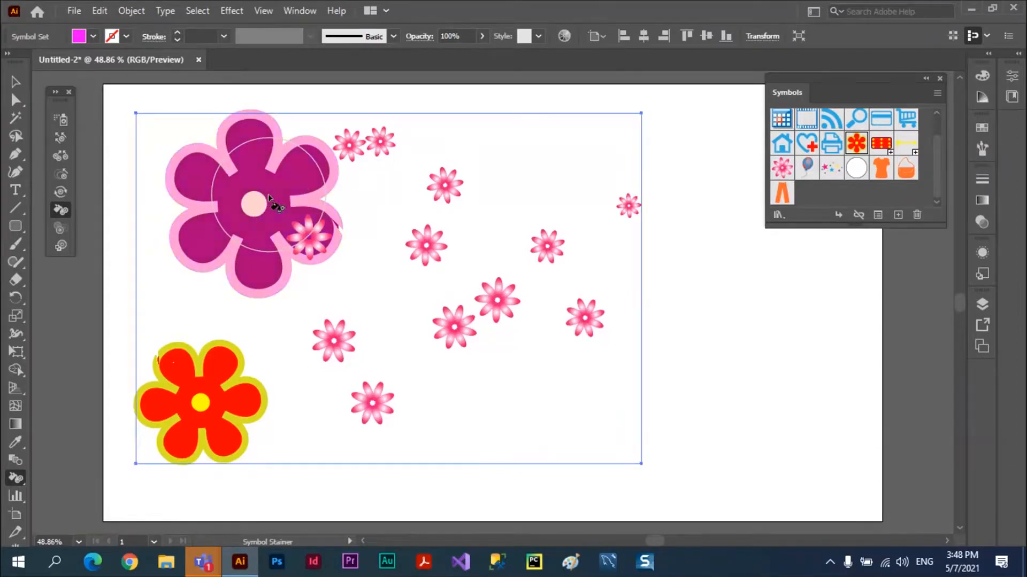
Step: Undo the magenta stain on the large upper-left flower, and stain the lower-left red flower magenta instead
key("ctrl+z")
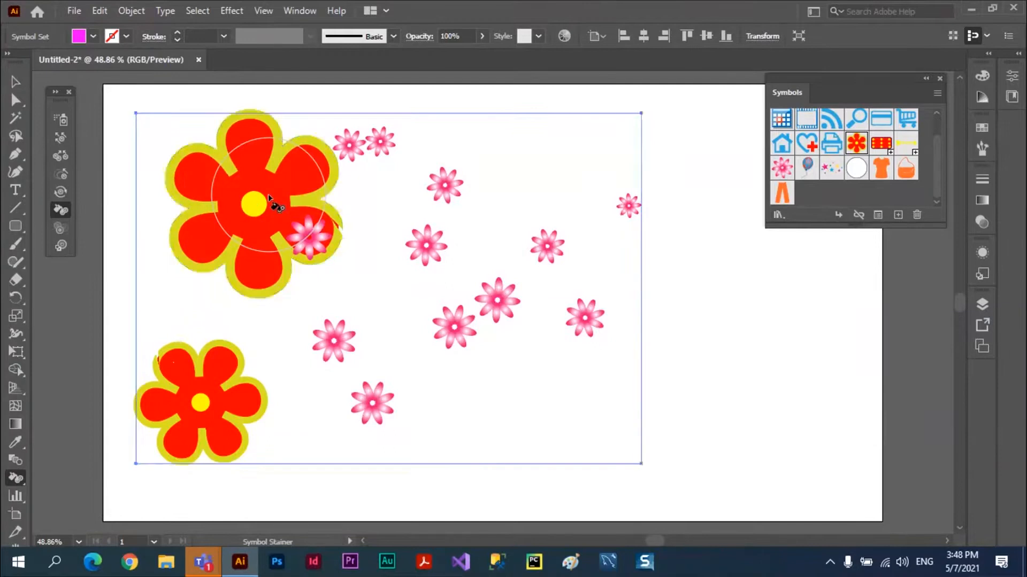
left_click(211, 378)
left_click_drag(210, 379, 210, 379)
Step: Set the fill to cyan and stain the large upper-left red flower repeatedly with the Symbol Stainer until it turns teal
left_click(93, 37)
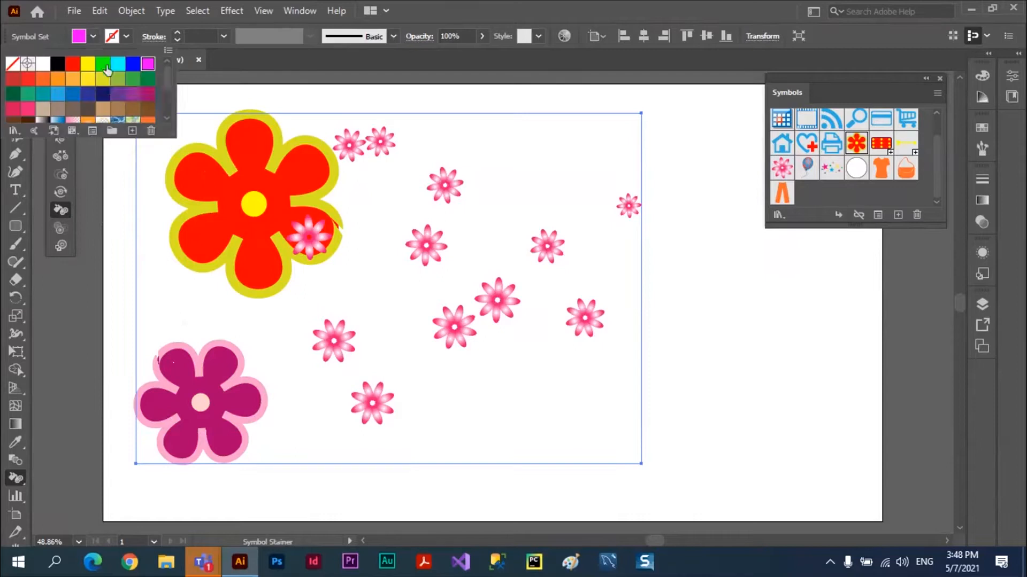
left_click(107, 65)
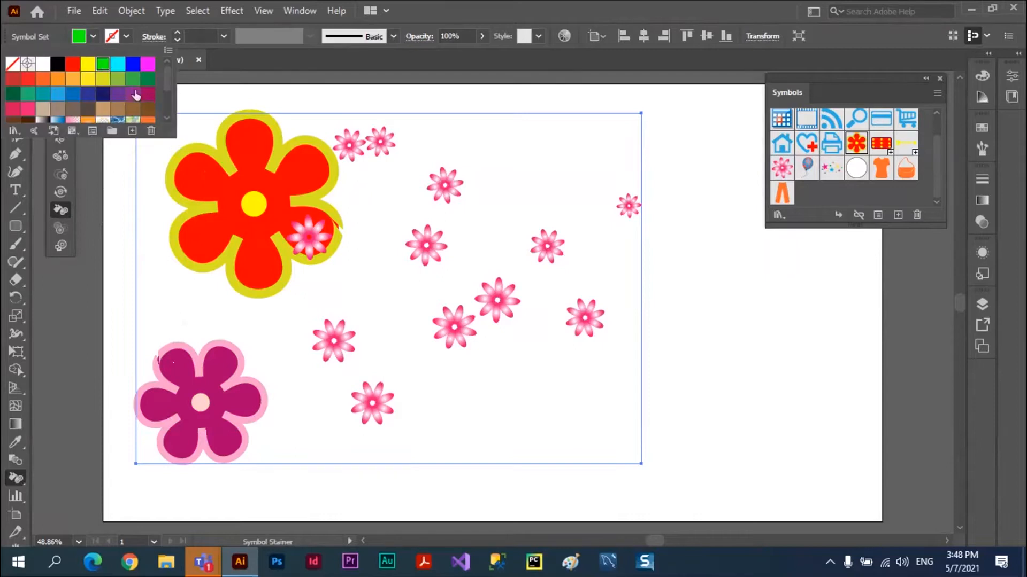
left_click(117, 65)
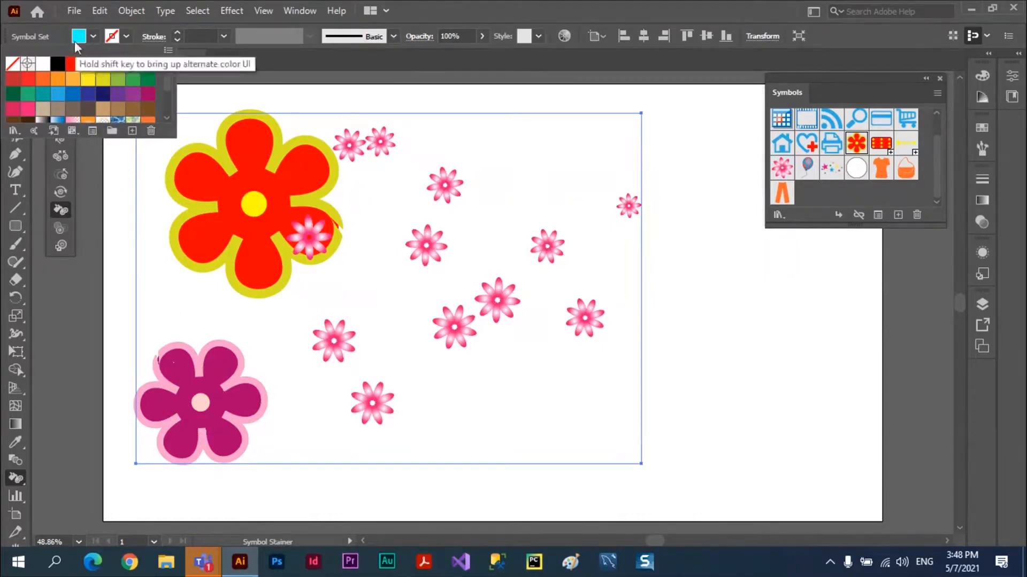
left_click(894, 190)
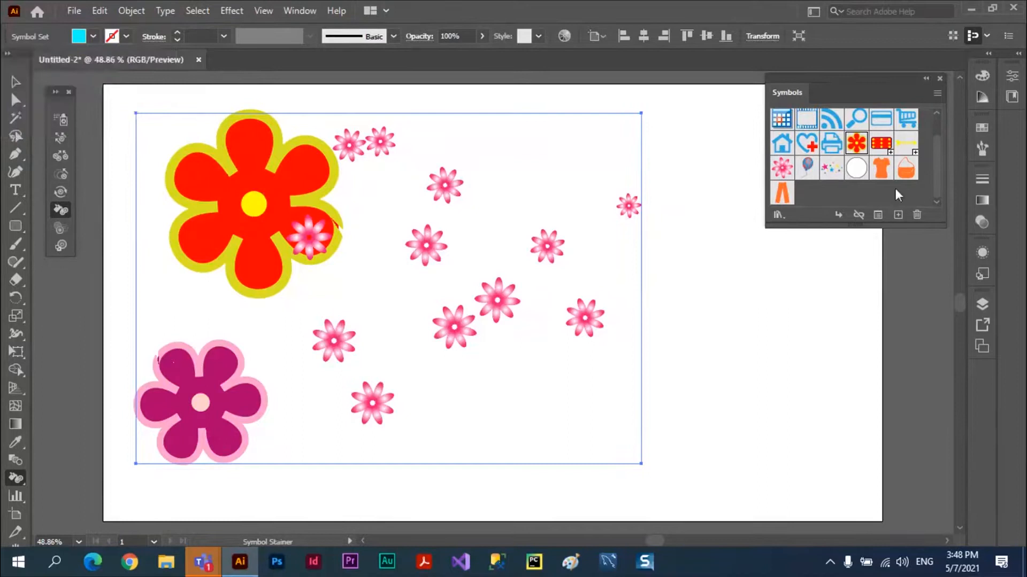
left_click(259, 174)
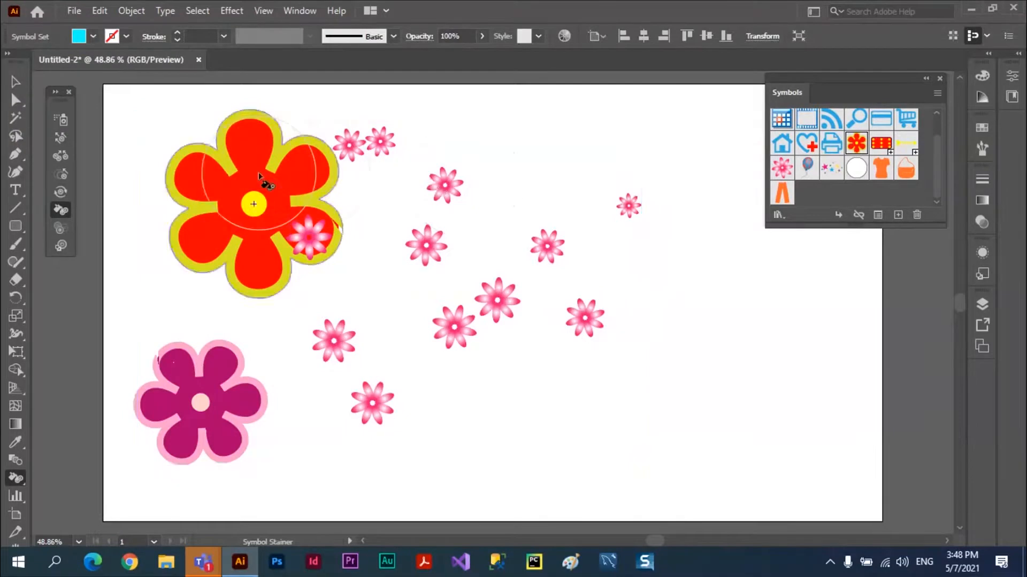
left_click(259, 174)
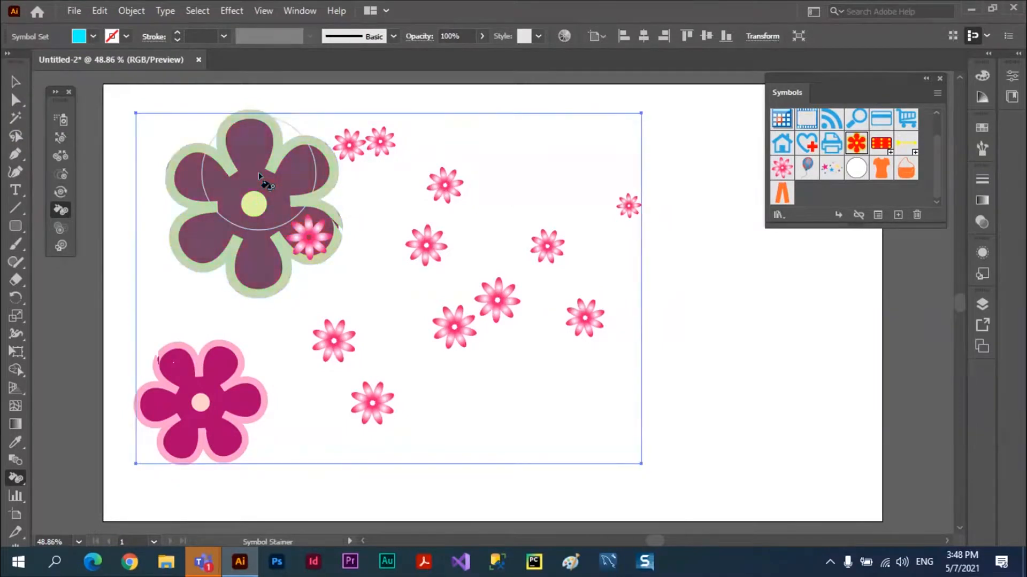
left_click(259, 174)
left_click(259, 174)
left_click(260, 177)
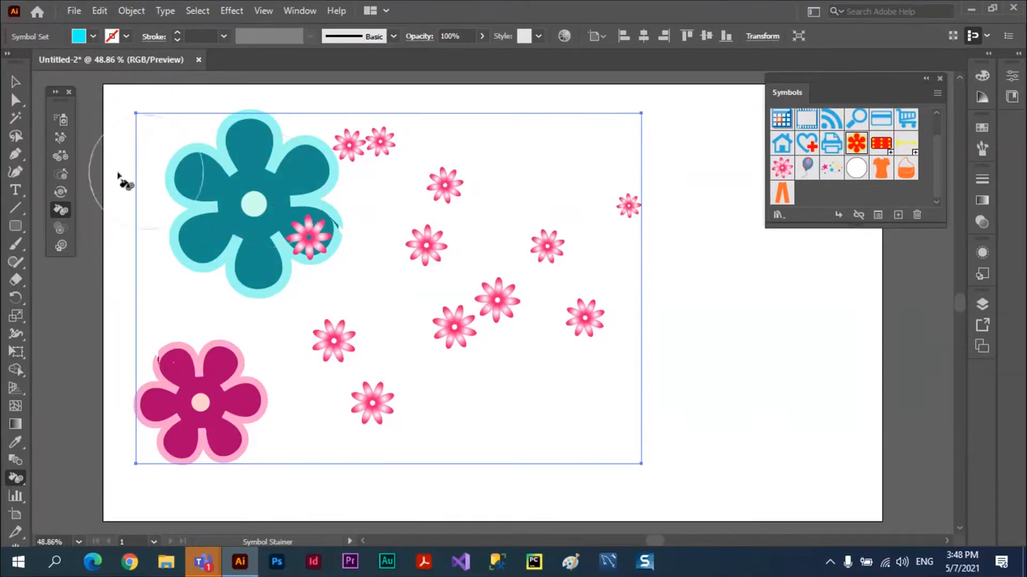
Step: Check the Symbol Stainer options, and stain the lower-left magenta flower with the cyan fill
double_click(63, 206)
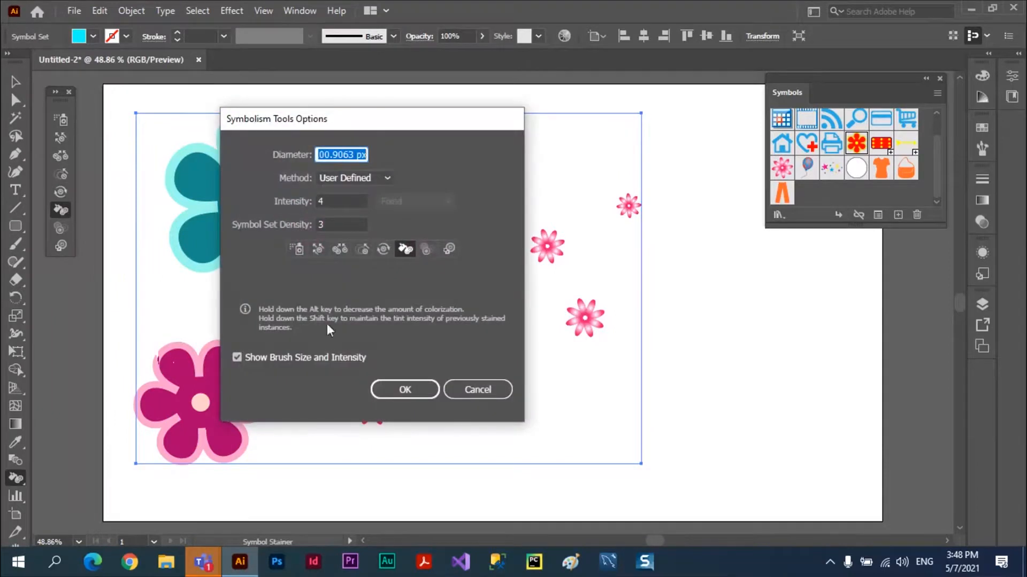
left_click(398, 389)
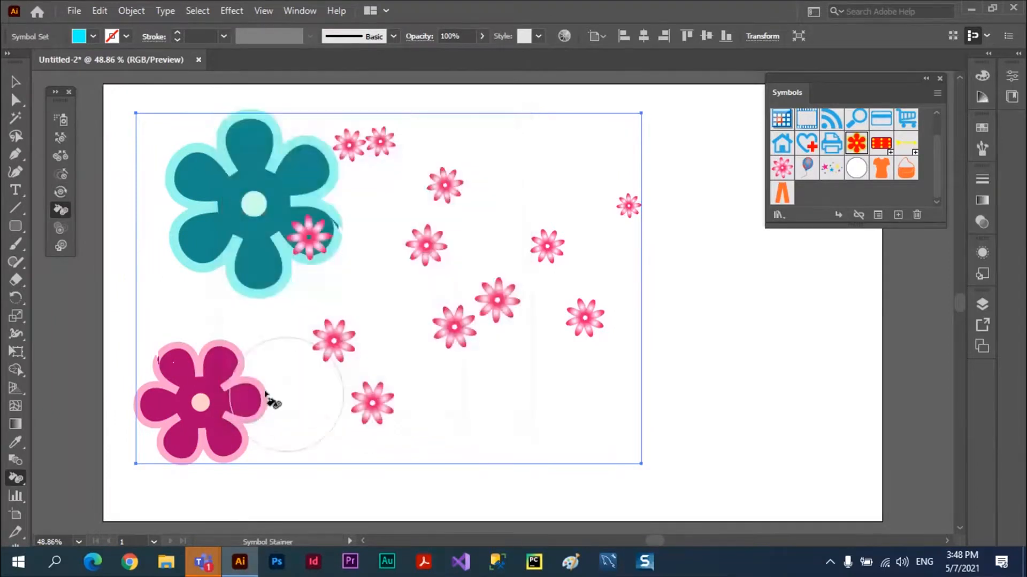
left_click(201, 402)
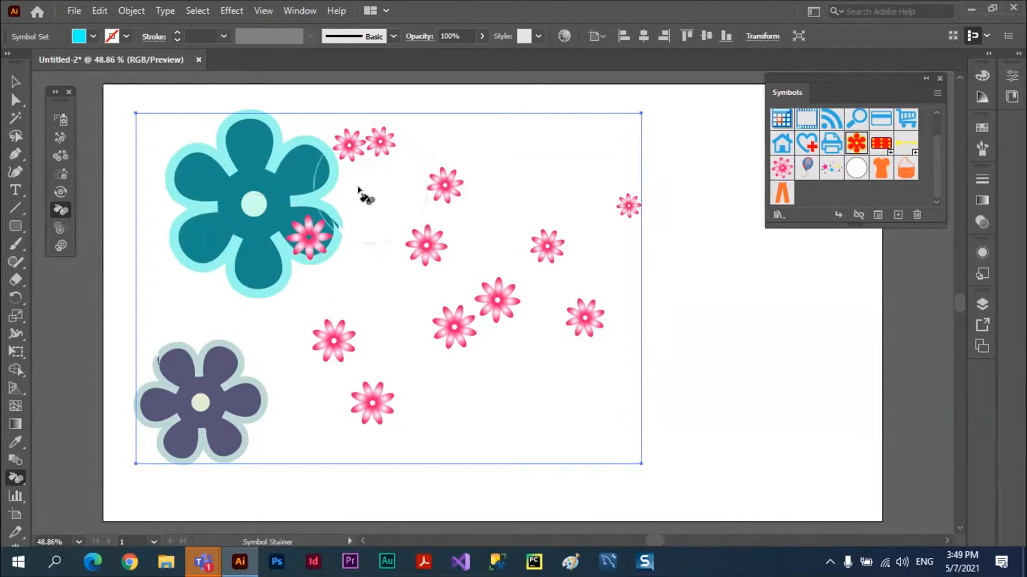
Step: Stain the small pink flowers with the cyan fill using the pink flower symbol, and delete the whole symbol set
left_click(784, 170)
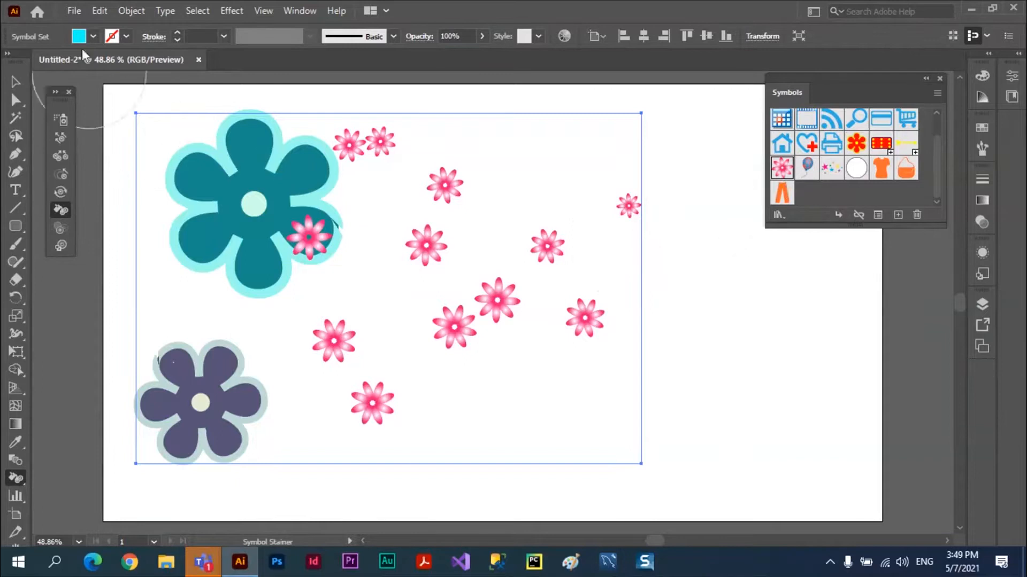
mouse_move(385, 188)
left_mouse_down()
mouse_move(409, 155)
mouse_move(582, 204)
mouse_move(504, 262)
mouse_move(358, 277)
mouse_move(425, 380)
mouse_move(465, 362)
mouse_move(488, 403)
left_mouse_up()
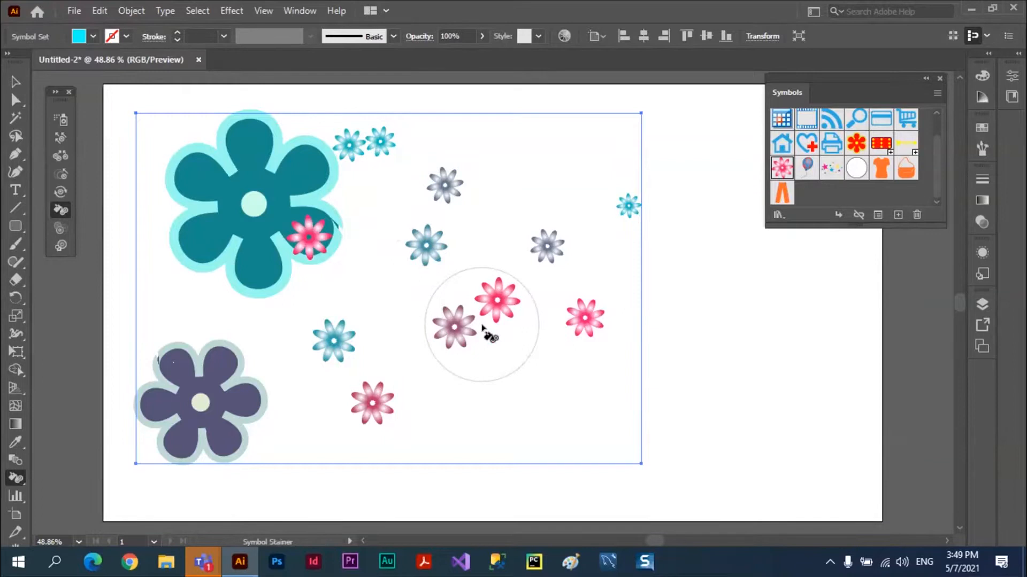
key("ctrl")
key("Delete")
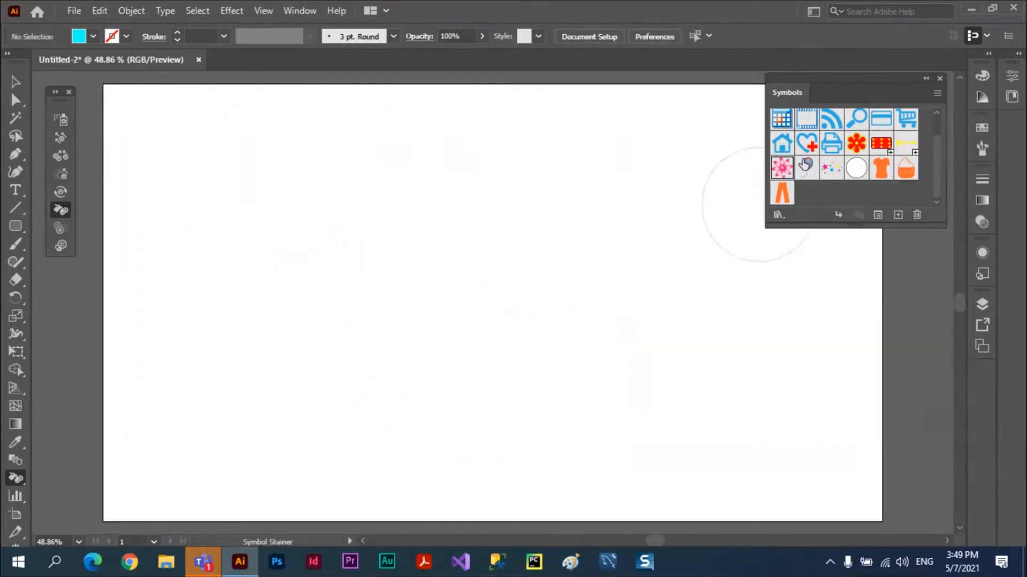
Step: Try placing seven single pink flowers on the artboard with the Symbol Sprayer, and delete them
left_click(63, 120)
left_click(304, 202)
left_click(445, 197)
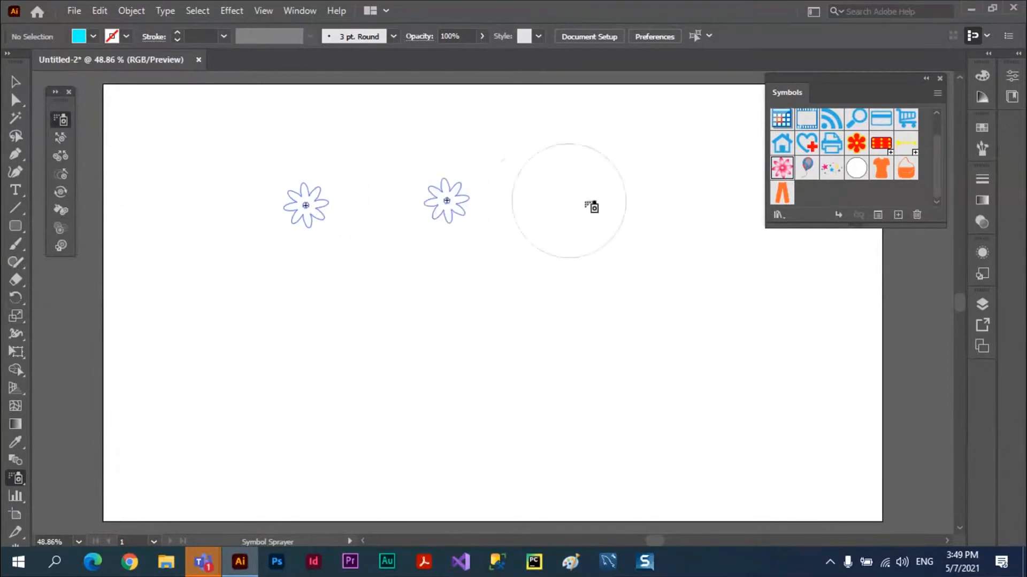
left_click(582, 197)
left_click(624, 227)
left_click(446, 264)
left_click(294, 282)
left_click(631, 343)
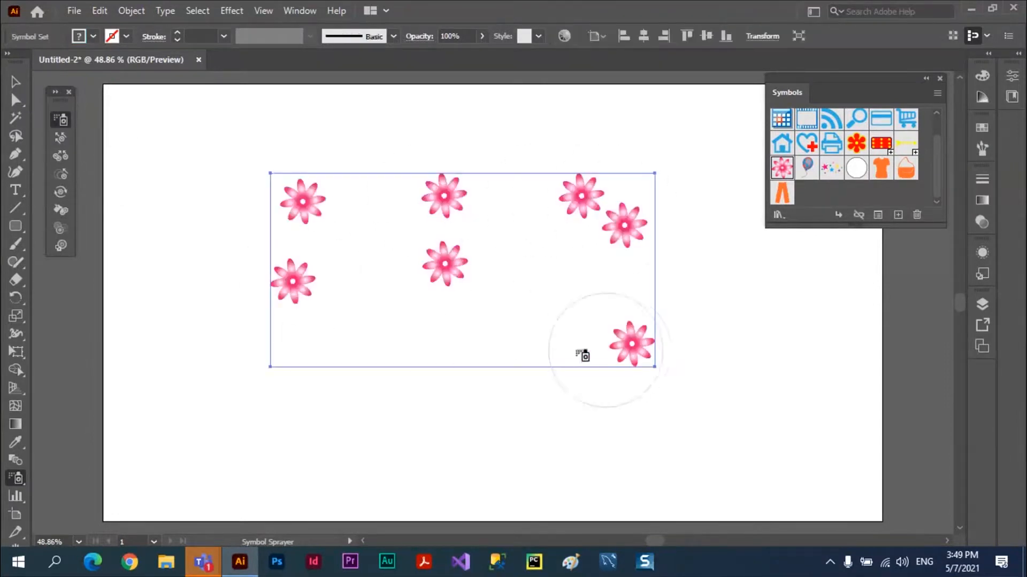
key("Delete")
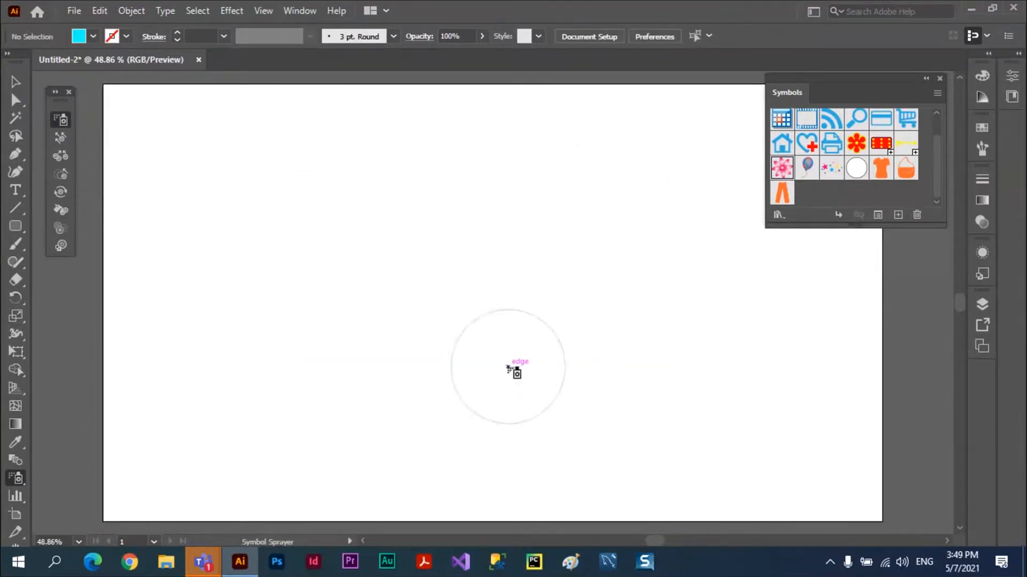
Step: Set the symbolism tools' intensity to 8 and spray pink flowers over most of the artboard with the Symbol Sprayer
double_click(59, 122)
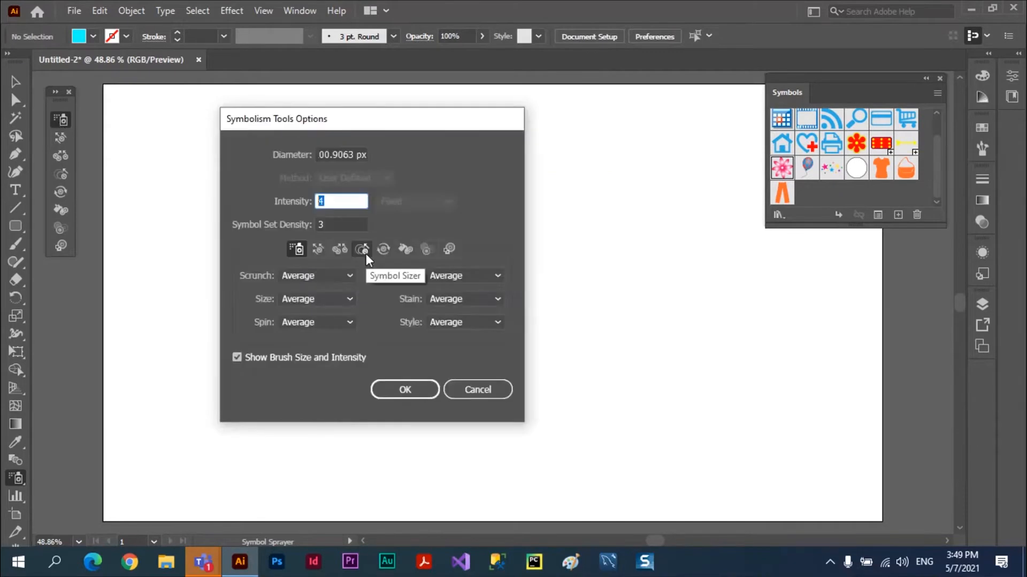
type("8")
left_click(409, 389)
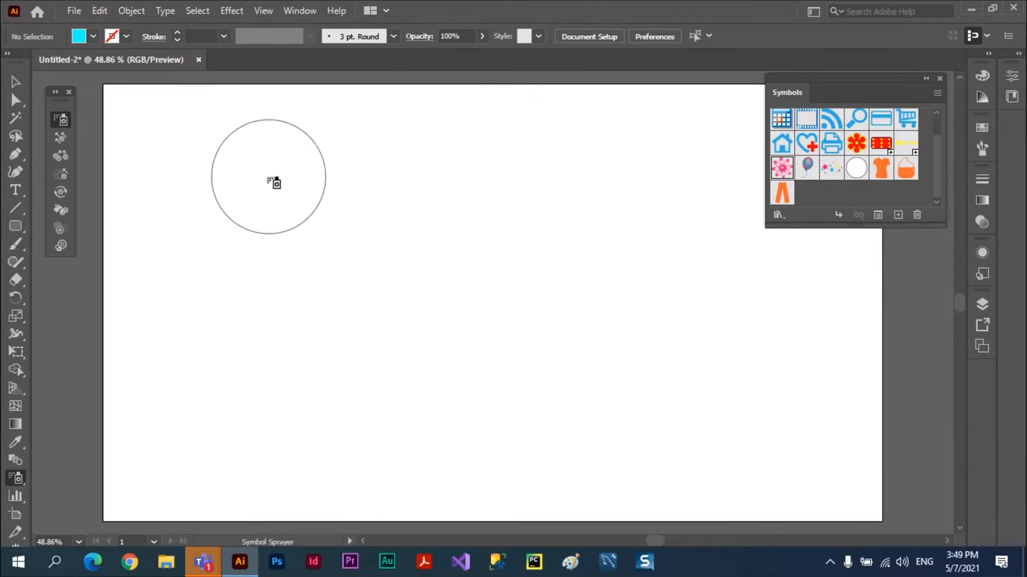
mouse_move(274, 183)
left_mouse_down()
mouse_move(439, 186)
mouse_move(477, 339)
mouse_move(339, 399)
mouse_move(704, 442)
mouse_move(381, 452)
mouse_move(239, 388)
mouse_move(470, 320)
mouse_move(683, 184)
mouse_move(504, 225)
mouse_move(723, 298)
mouse_move(727, 335)
mouse_move(561, 374)
left_mouse_up()
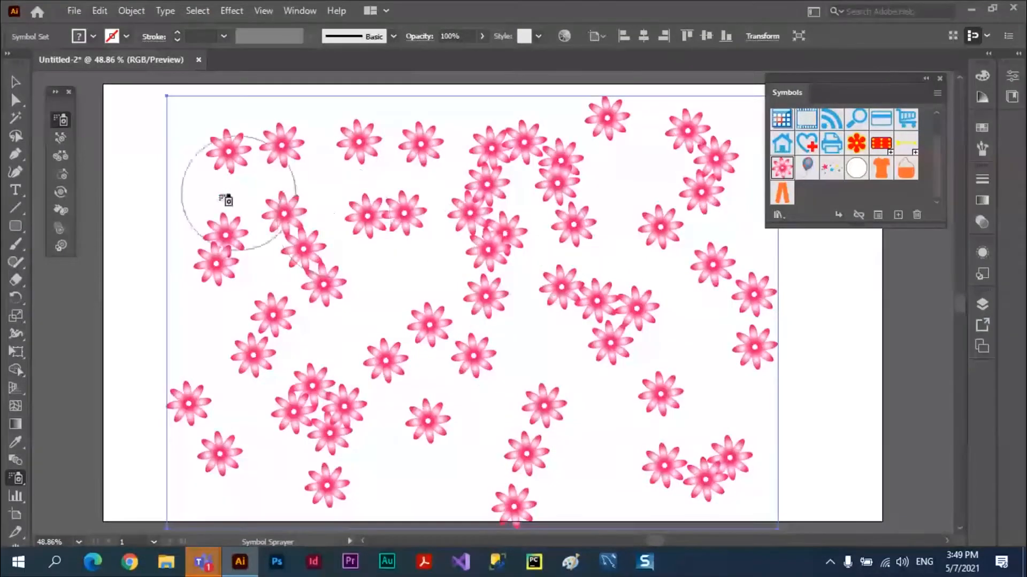
Step: Switch to the Symbol Stainer and set its method to Random
left_click(65, 210)
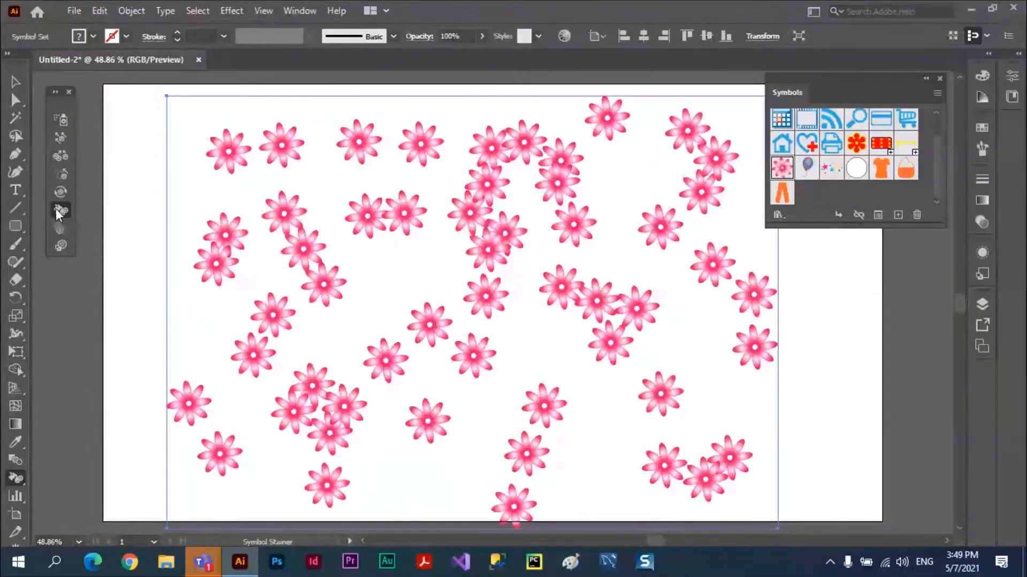
double_click(59, 211)
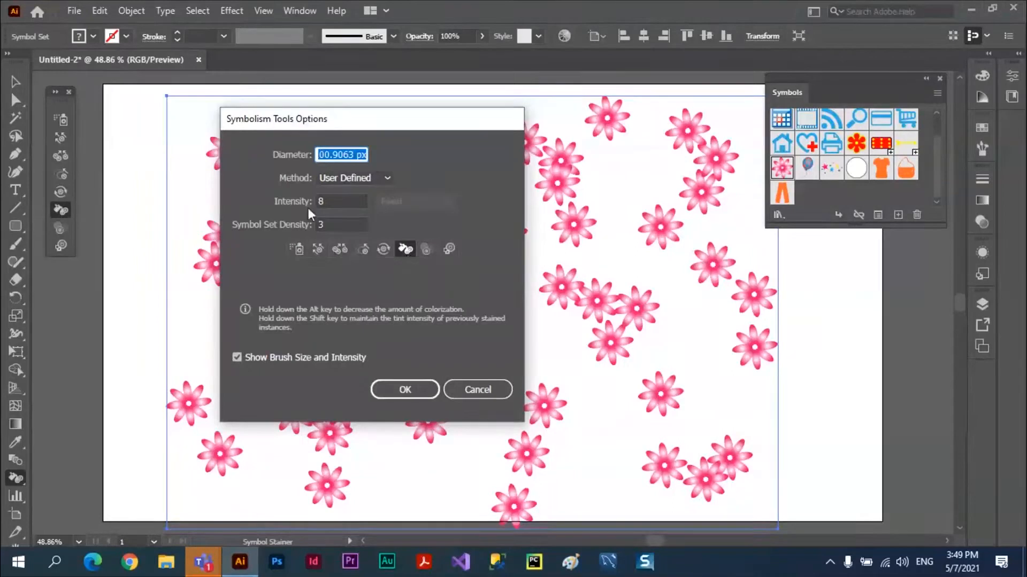
left_click(389, 175)
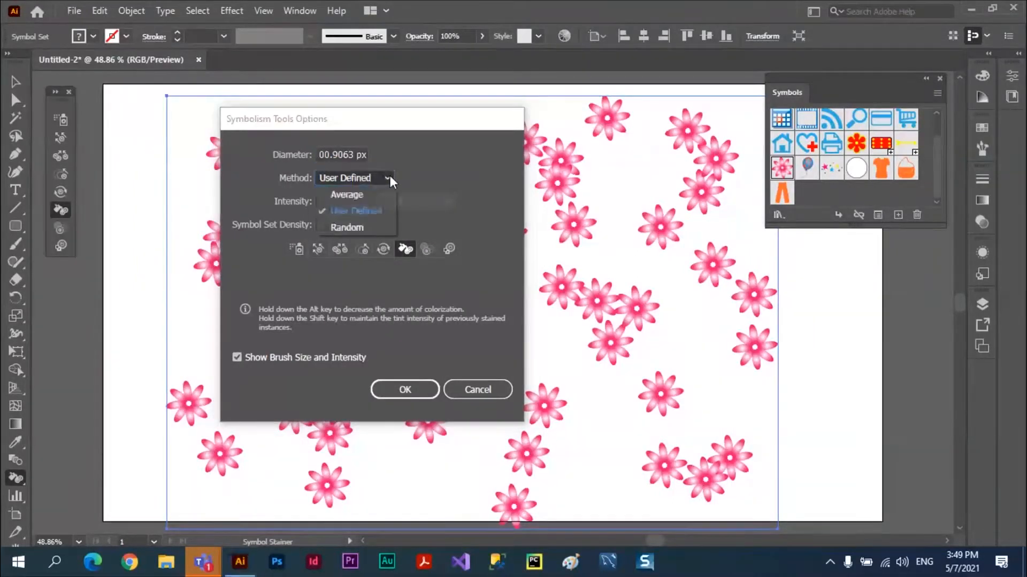
left_click(359, 228)
left_click(405, 389)
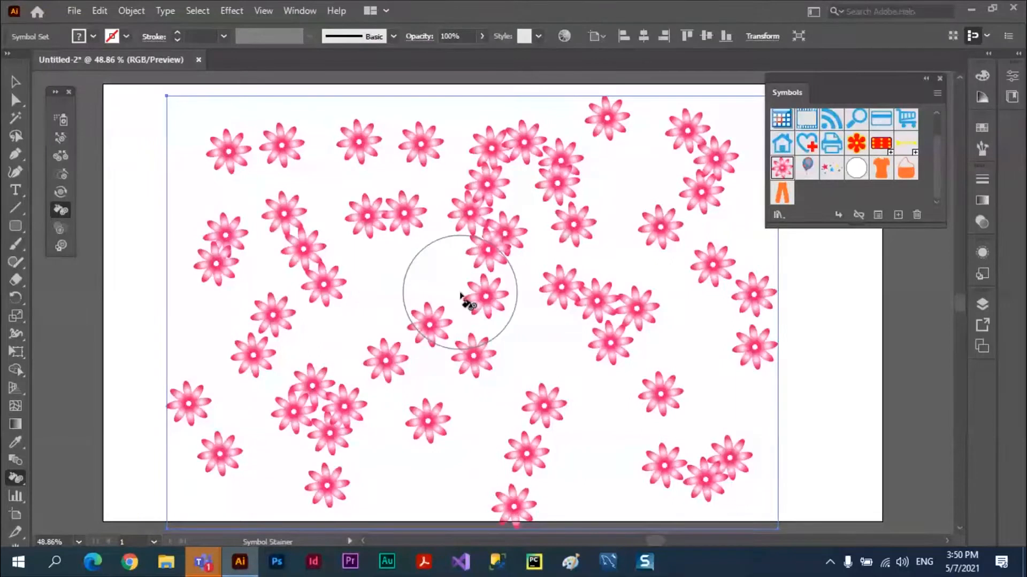
Step: Enlarge the Symbol Stainer brush and brush random colours over the pink flowers, starting at the set's upper left
key("bracketright")
key("bracketright")
key("bracketright")
key("bracketright")
key("bracketright")
key("bracketright")
key("bracketright")
key("bracketright")
key("bracketright")
key("bracketright")
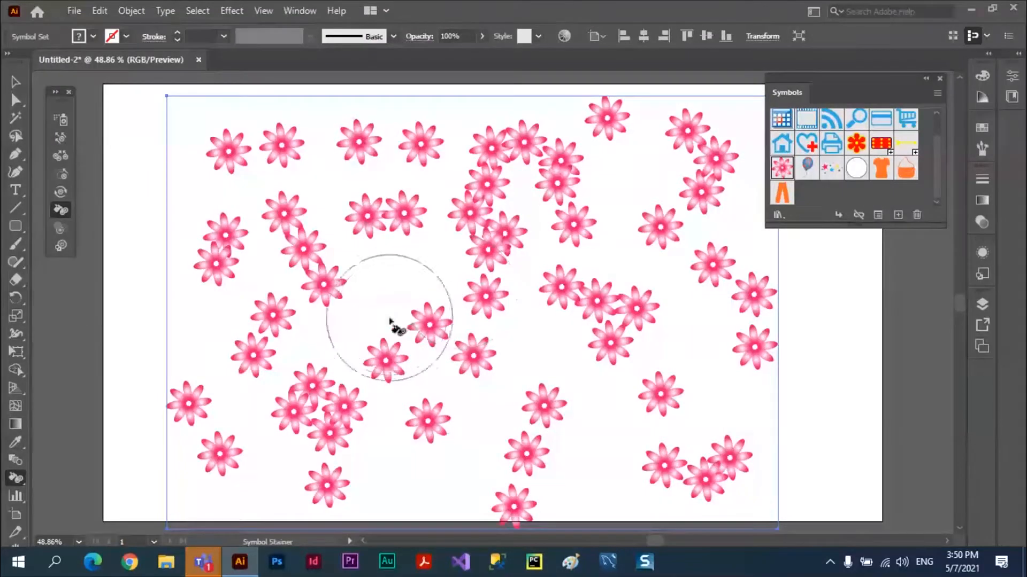
left_click(253, 177)
mouse_move(254, 179)
left_mouse_down()
mouse_move(553, 218)
mouse_move(642, 309)
mouse_move(260, 402)
mouse_move(261, 412)
left_mouse_up()
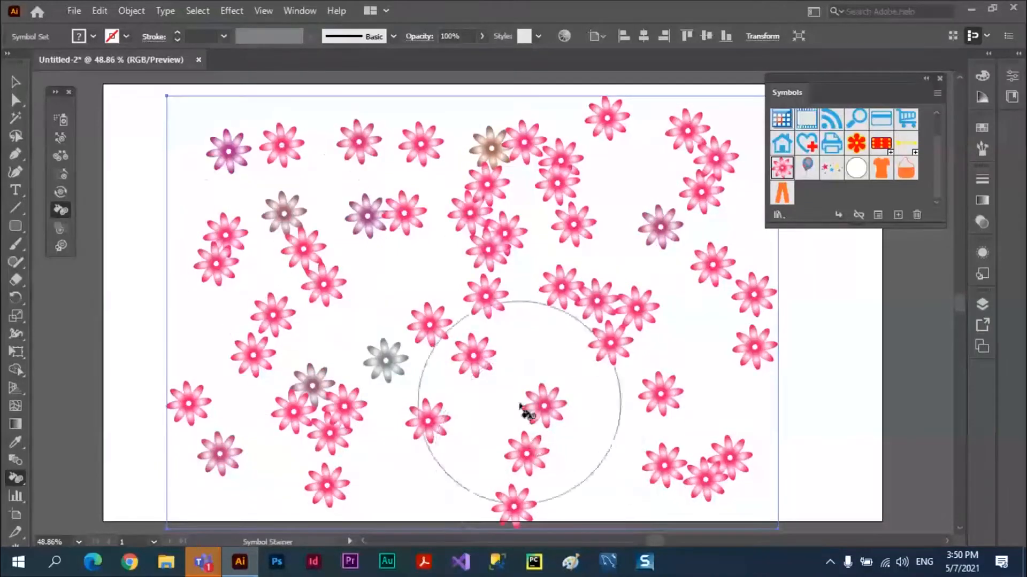
Step: Brush further random stains over the flowers across the whole set, including the lower right and the left side
mouse_move(220, 161)
left_mouse_down()
mouse_move(417, 166)
mouse_move(560, 262)
mouse_move(282, 345)
mouse_move(611, 307)
mouse_move(477, 303)
mouse_move(619, 253)
mouse_move(454, 287)
left_mouse_up()
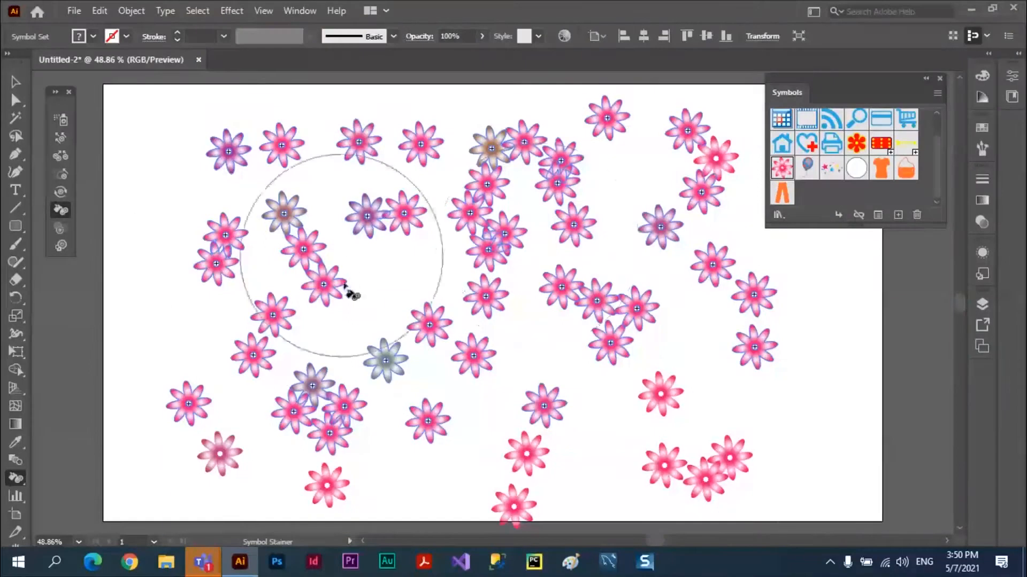
key("ctrl+z")
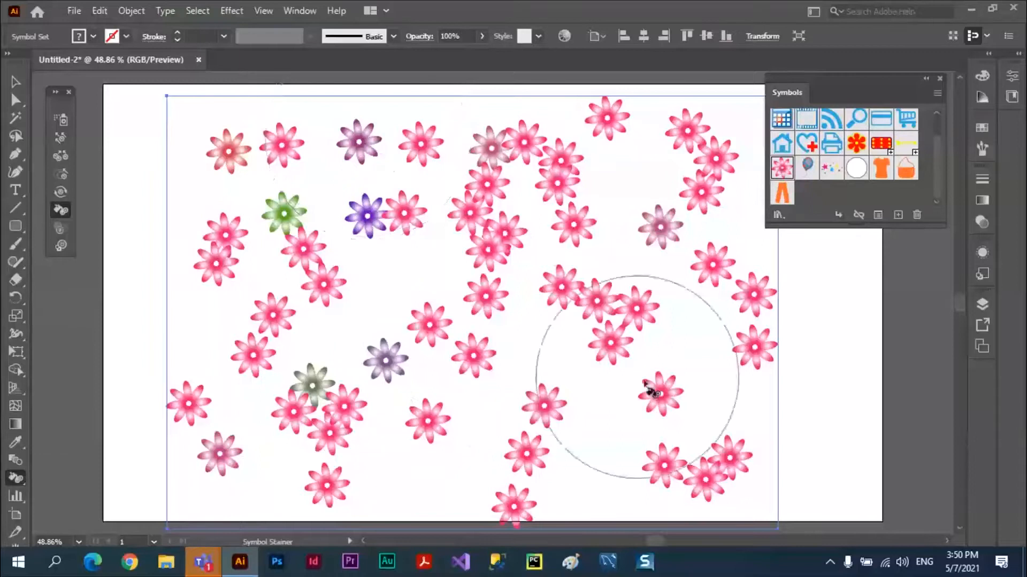
mouse_move(682, 420)
left_mouse_down()
mouse_move(564, 184)
mouse_move(539, 374)
left_mouse_up()
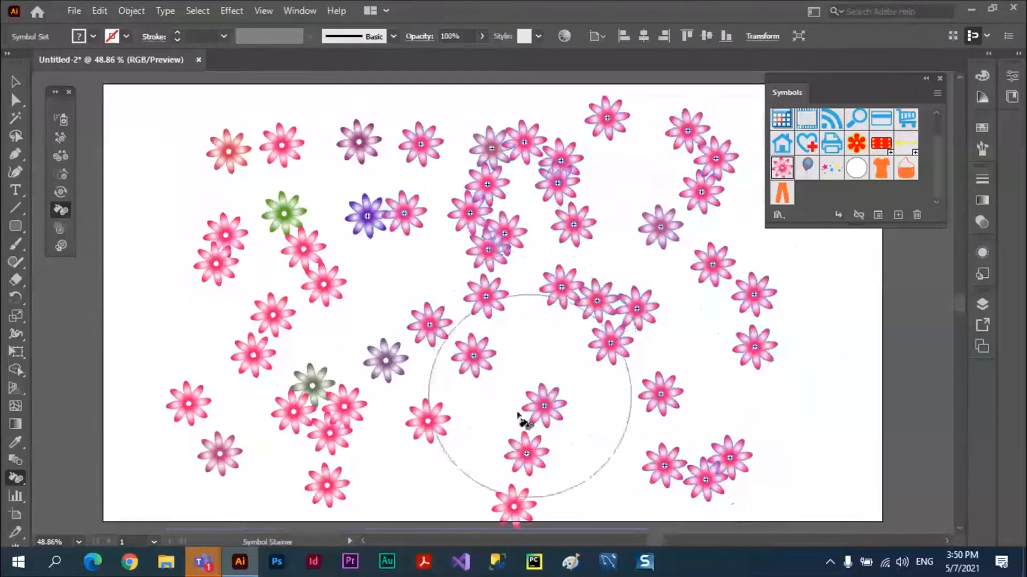
left_click_drag(222, 222, 184, 275)
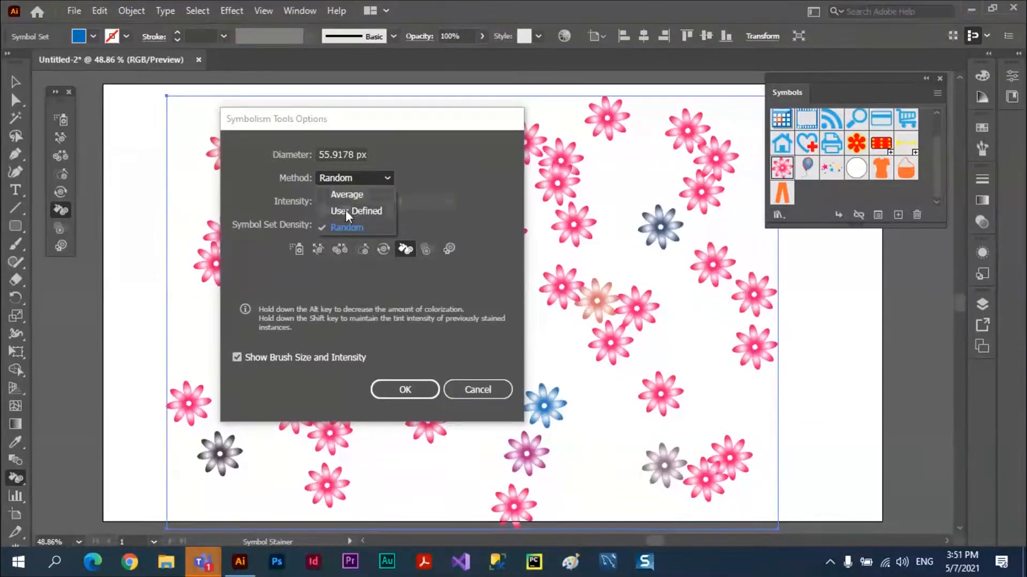
Step: Change the Symbol Stainer method to Average and brush over the whole set to even out the flowers' colours
left_click(347, 211)
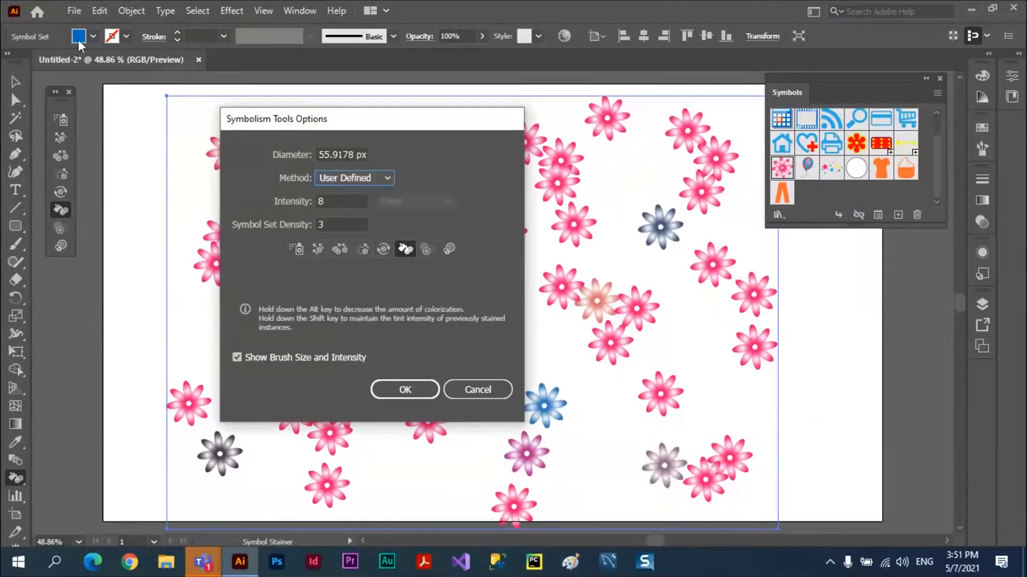
left_click(390, 174)
left_click(352, 193)
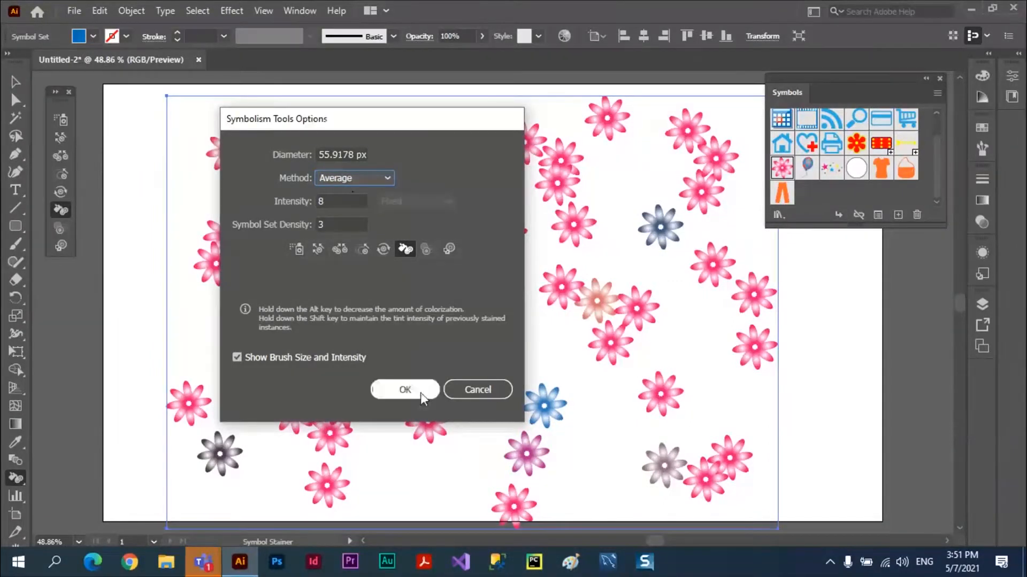
left_click(421, 395)
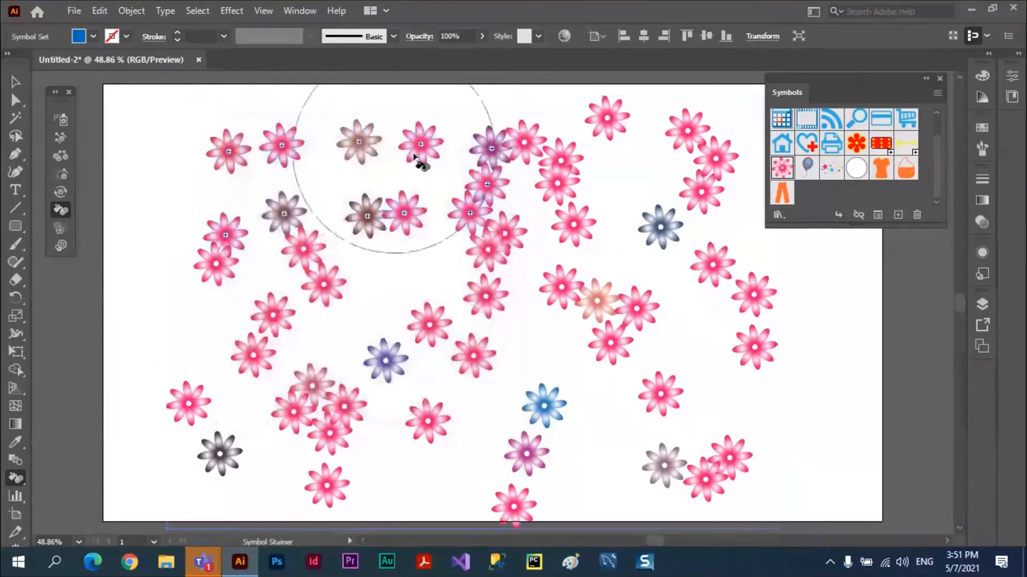
left_click_drag(620, 246, 594, 462)
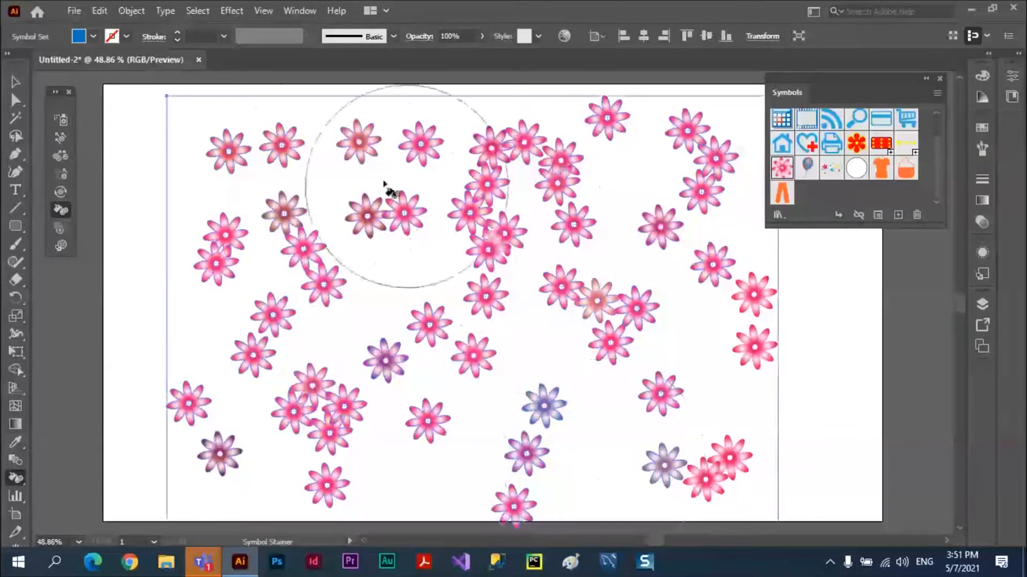
mouse_move(272, 174)
left_mouse_down()
mouse_move(334, 182)
mouse_move(527, 390)
mouse_move(649, 458)
mouse_move(722, 406)
left_mouse_up()
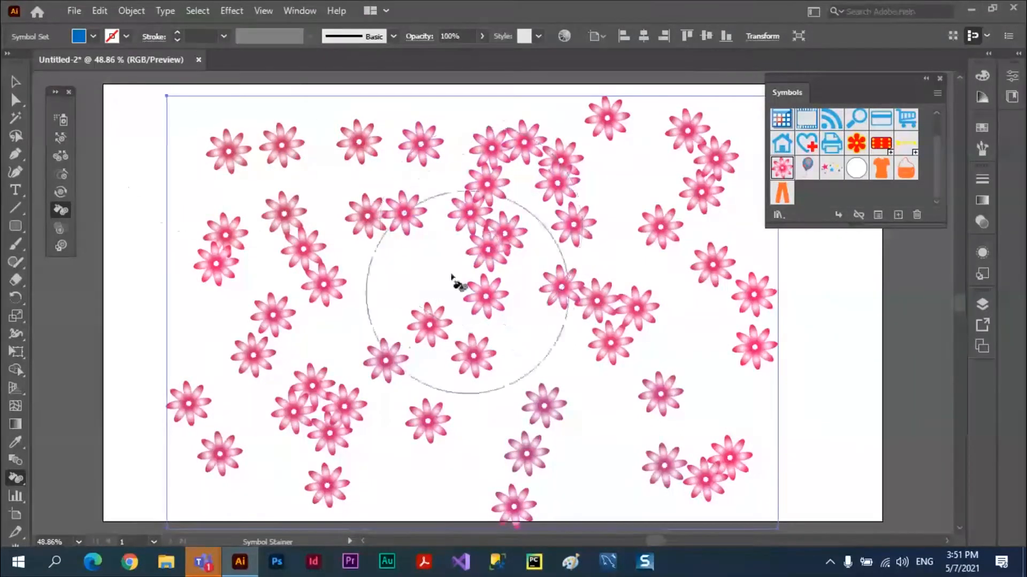
Step: Change the Symbol Stainer method to User Defined and brush blue over flowers at the set's upper left, right of centre and lower left
double_click(61, 214)
left_click(388, 178)
left_click(360, 212)
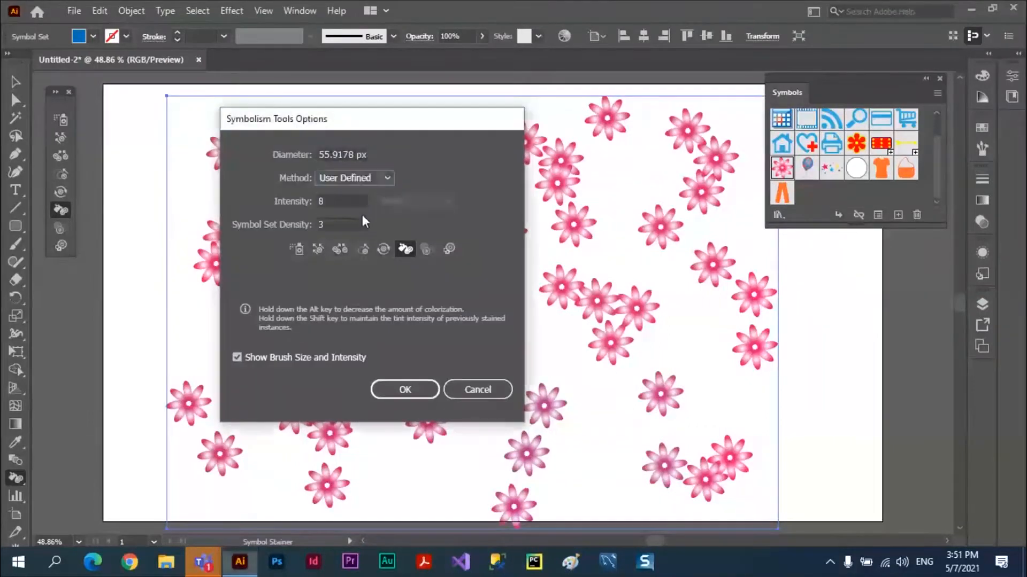
left_click(405, 389)
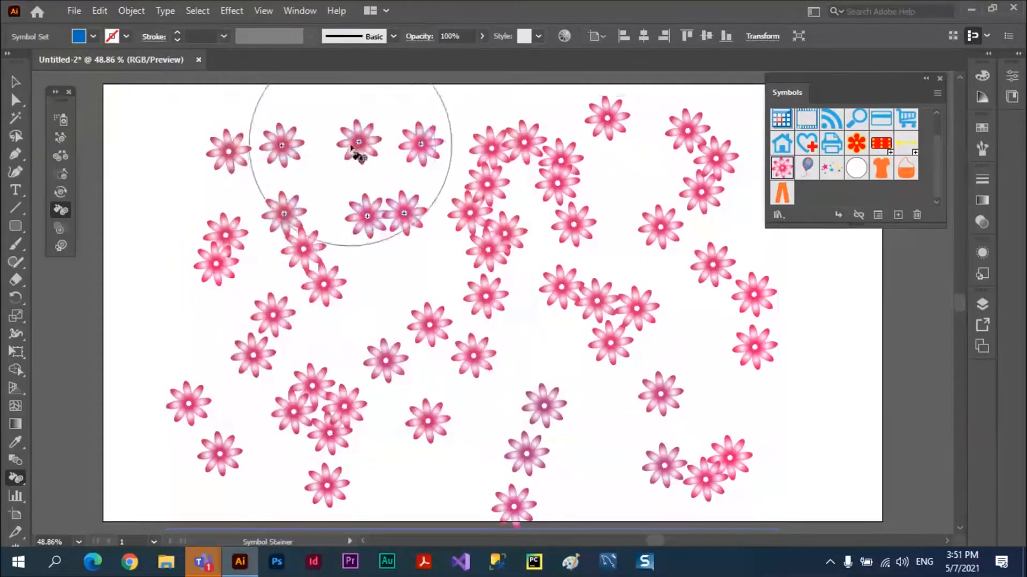
left_click(351, 146)
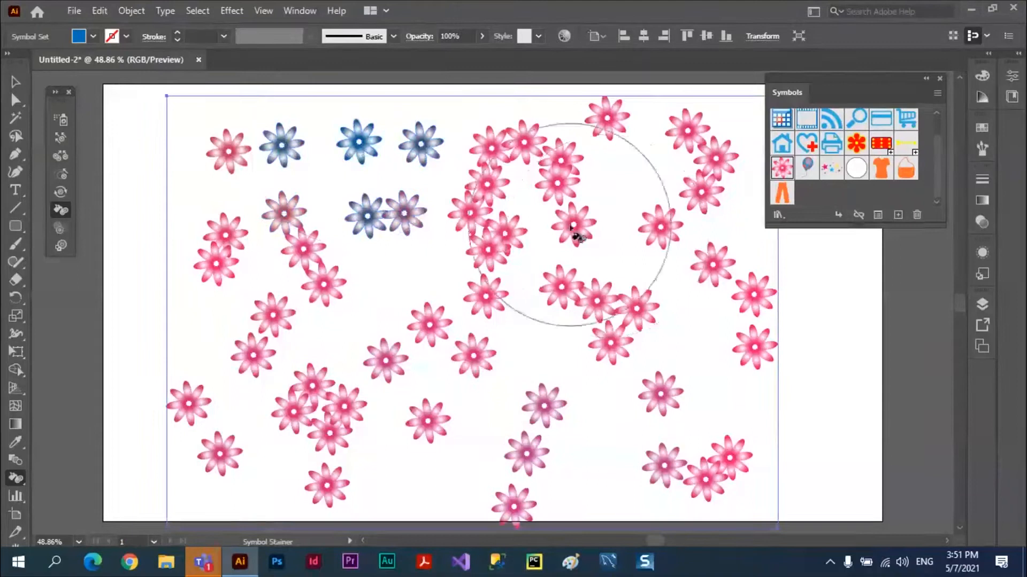
left_click(570, 226)
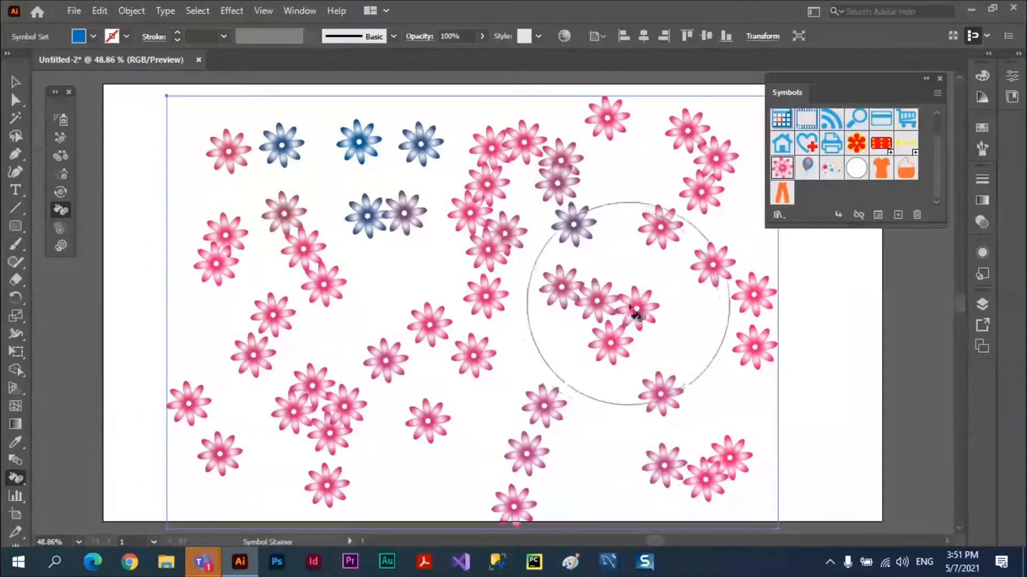
left_click_drag(632, 315, 636, 314)
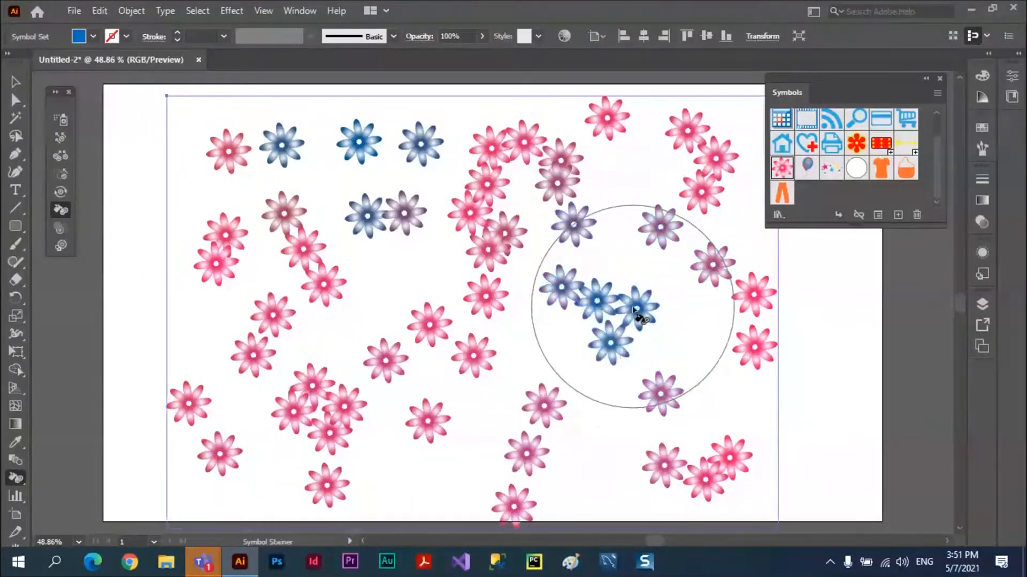
left_click_drag(362, 403, 389, 376)
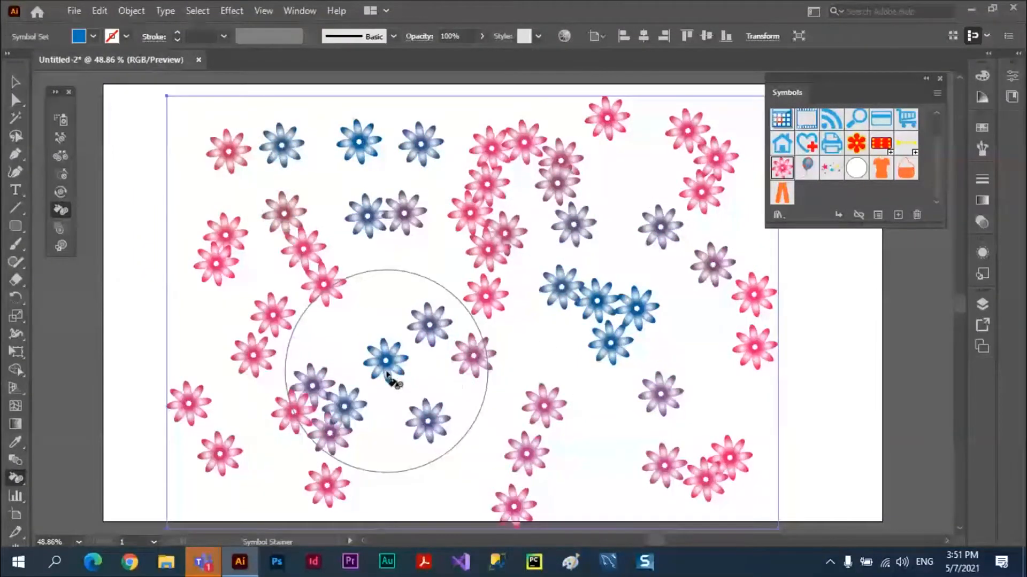
Step: Change the Symbol Stainer method to Random, enlarge the brush and brush from the set's upper middle towards its lower left
double_click(61, 212)
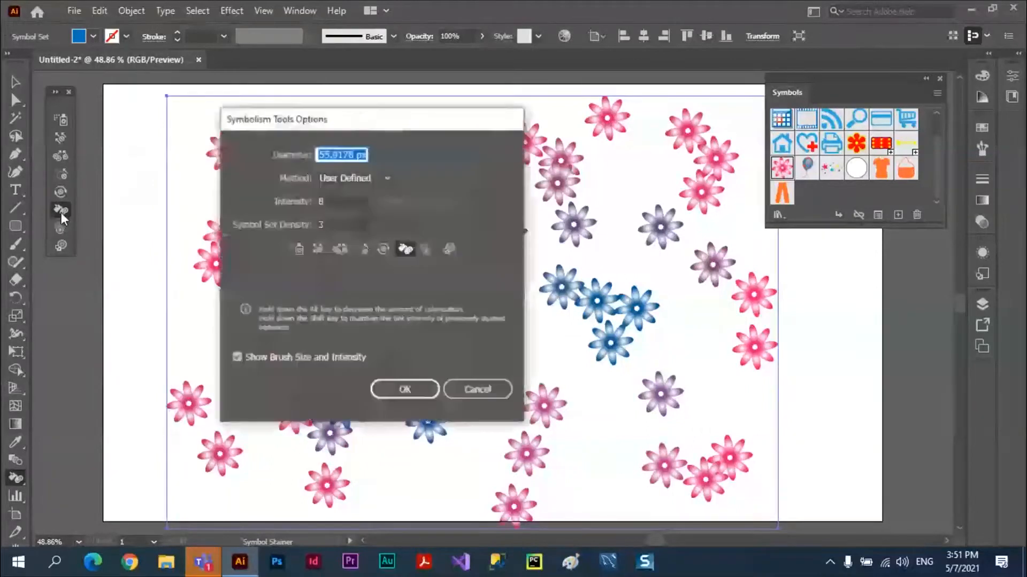
left_click(387, 179)
left_click(346, 227)
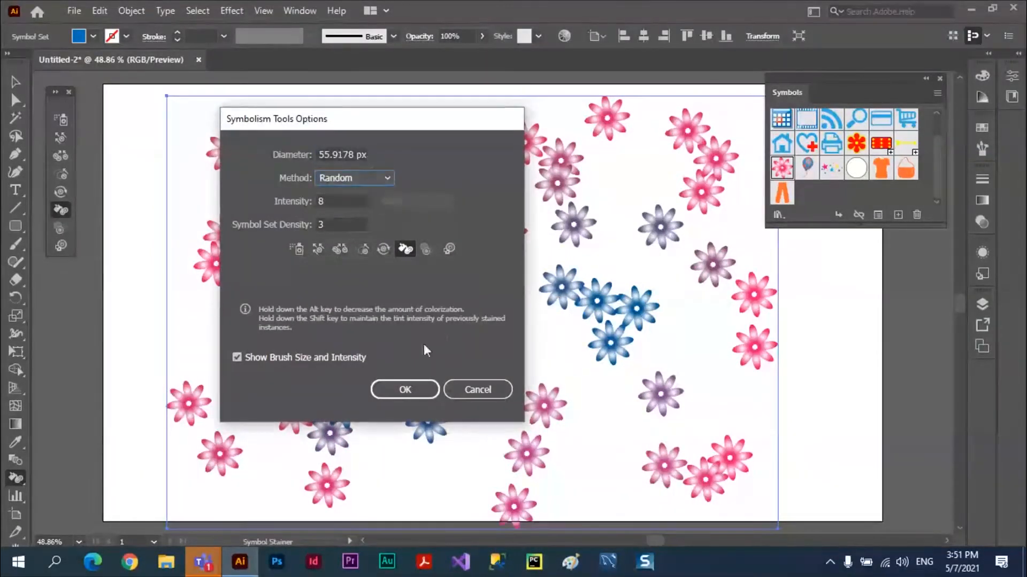
left_click(405, 389)
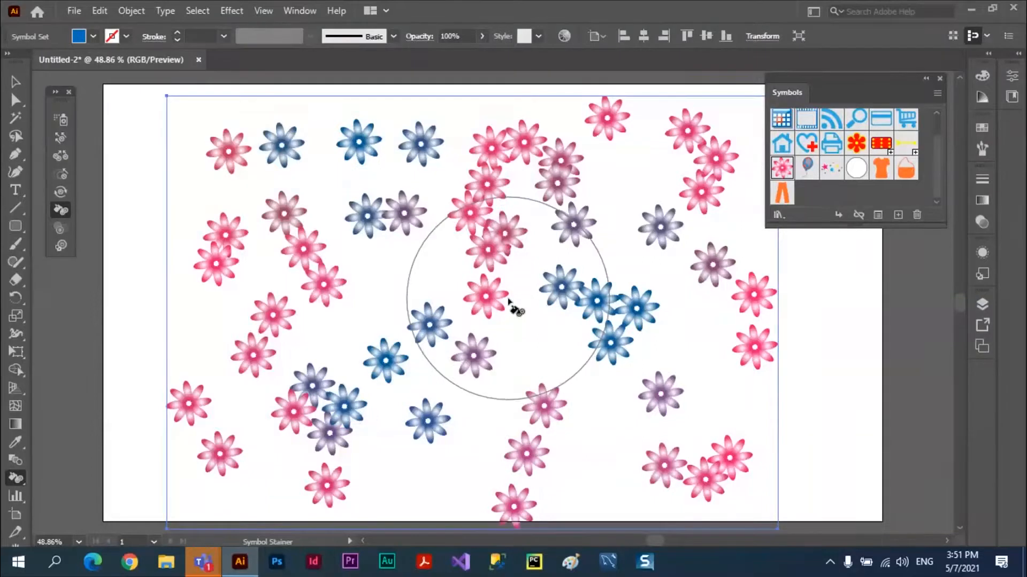
key("bracketright")
key("bracketright")
key("bracketright")
key("bracketright")
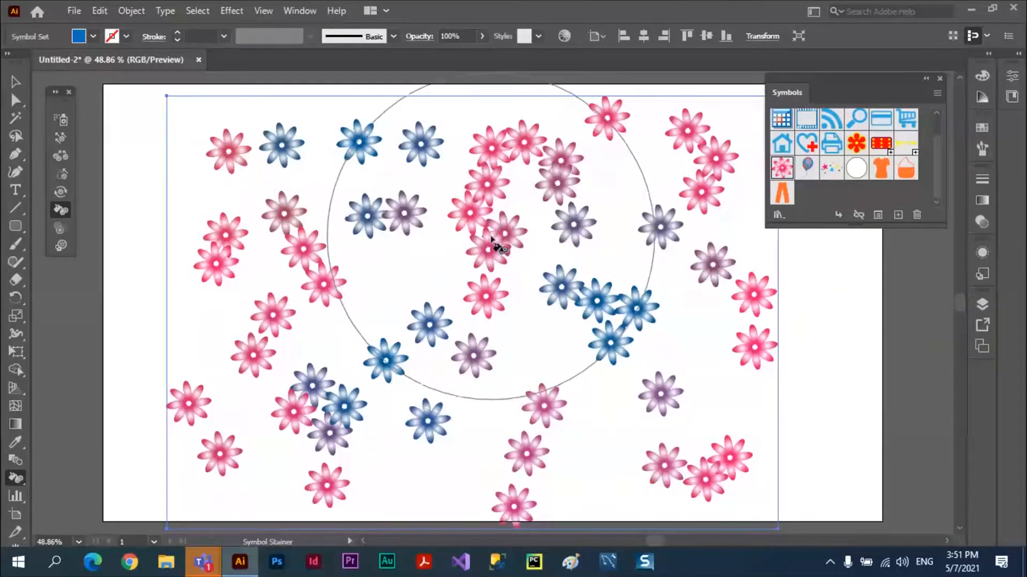
mouse_move(492, 239)
left_mouse_down()
mouse_move(312, 411)
mouse_move(292, 415)
left_mouse_up()
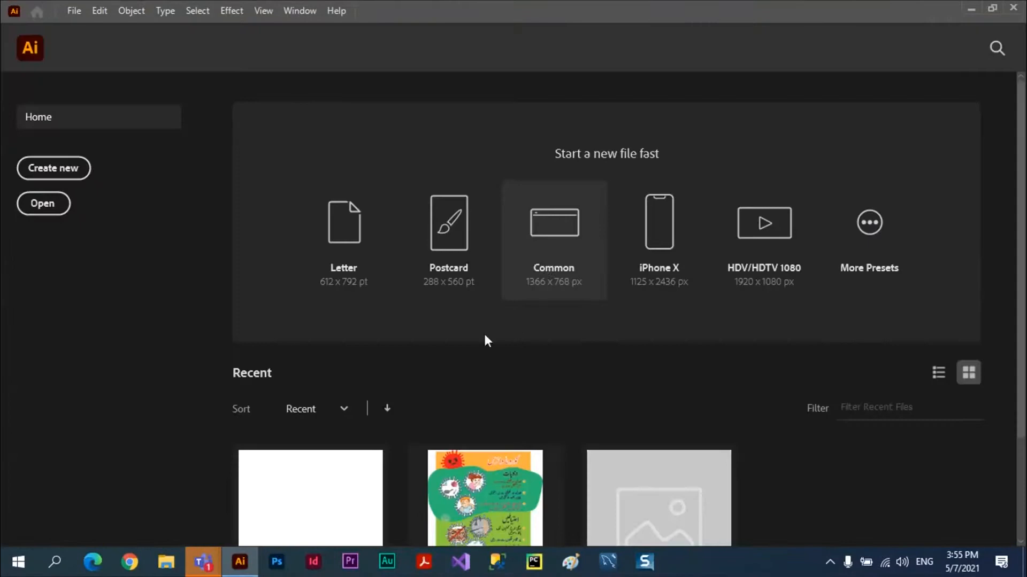
Step: Create a new Common 1366 x 768 px document and add the red flower from the "my all symbols" library to its symbols
left_click(547, 252)
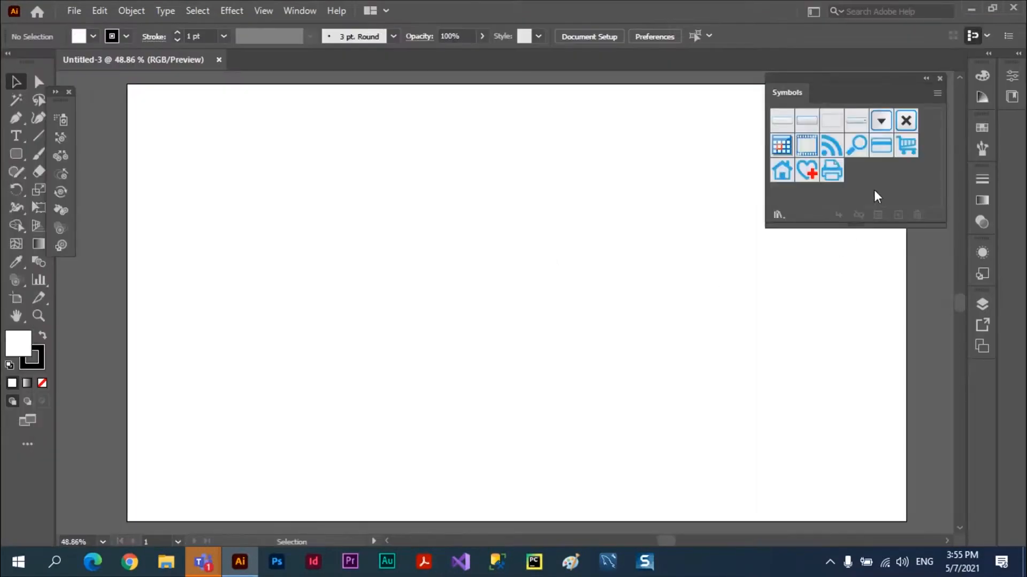
left_click(778, 215)
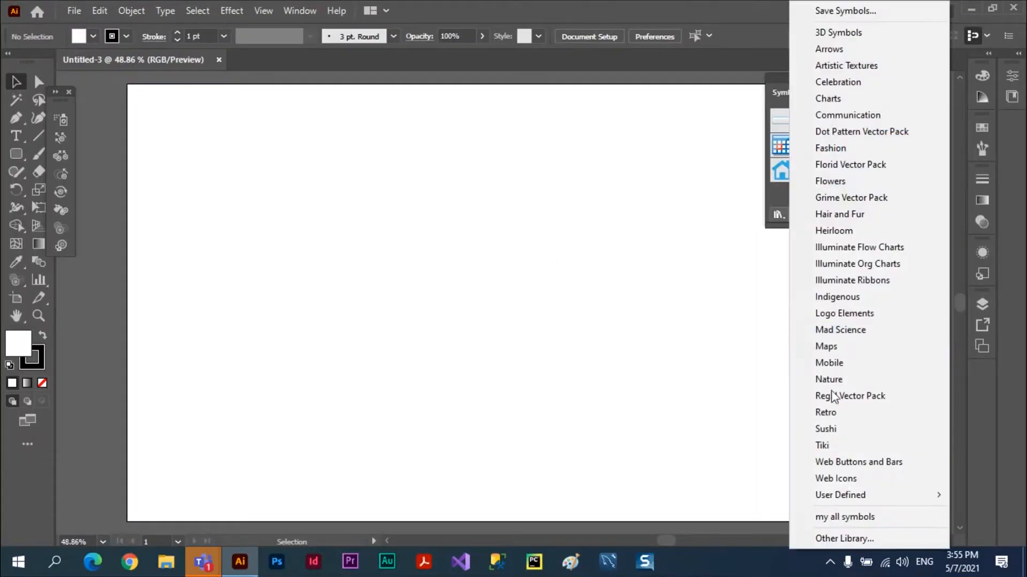
left_click(850, 518)
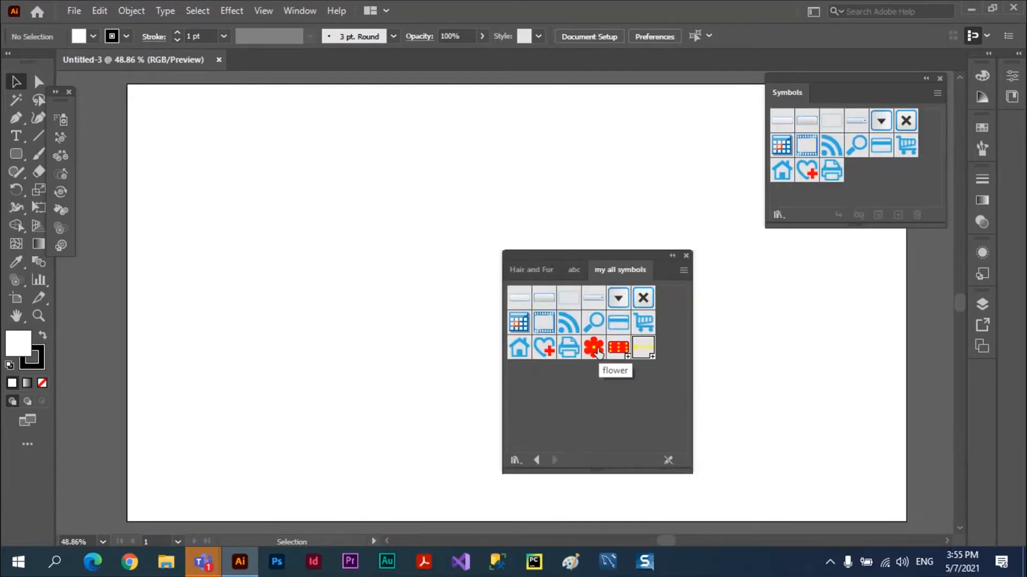
left_click_drag(594, 348, 856, 182)
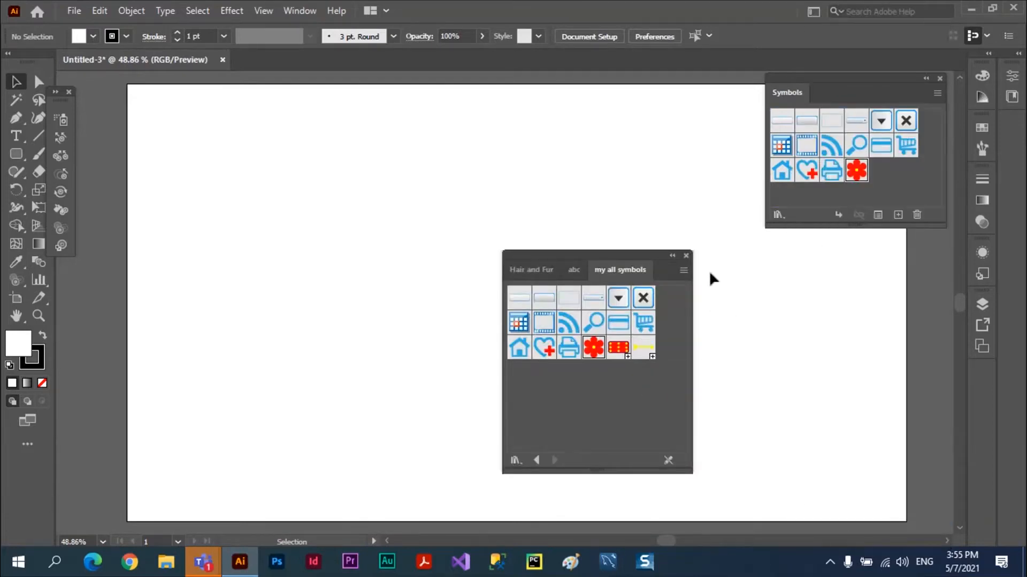
left_click(686, 257)
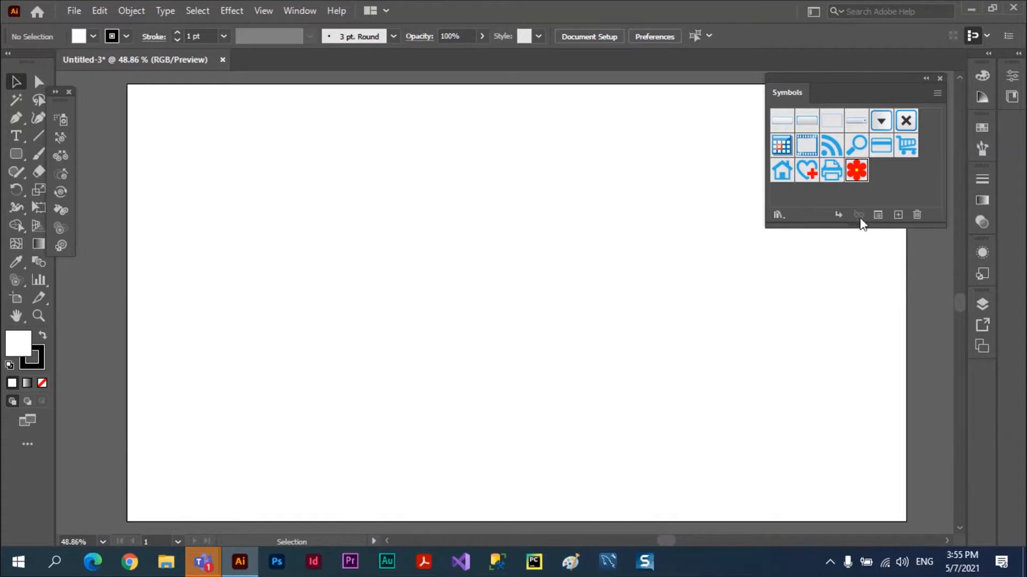
Step: Add the pink flower symbol from the user-defined "abc" library to the document's symbols
left_click(779, 215)
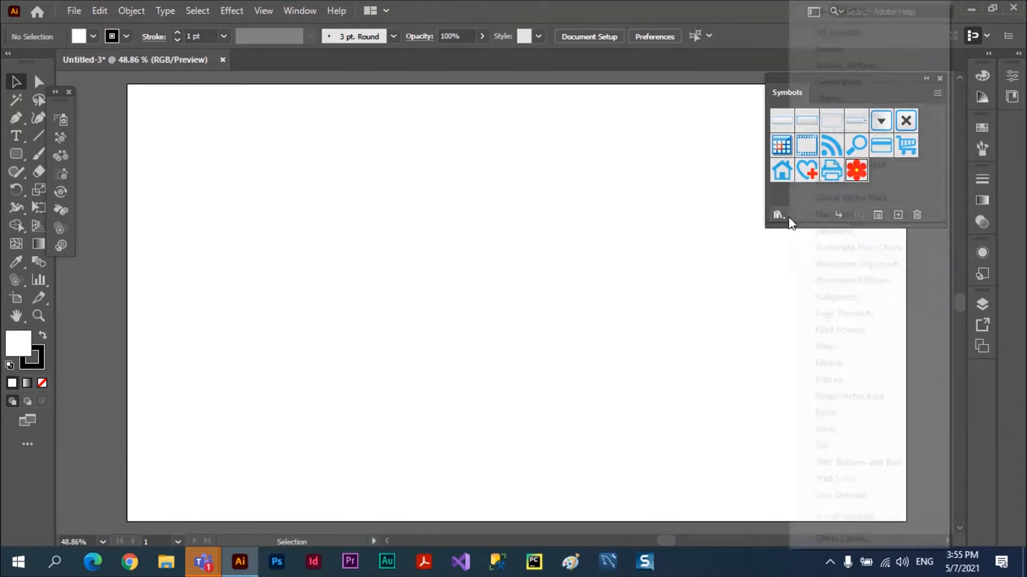
mouse_move(858, 497)
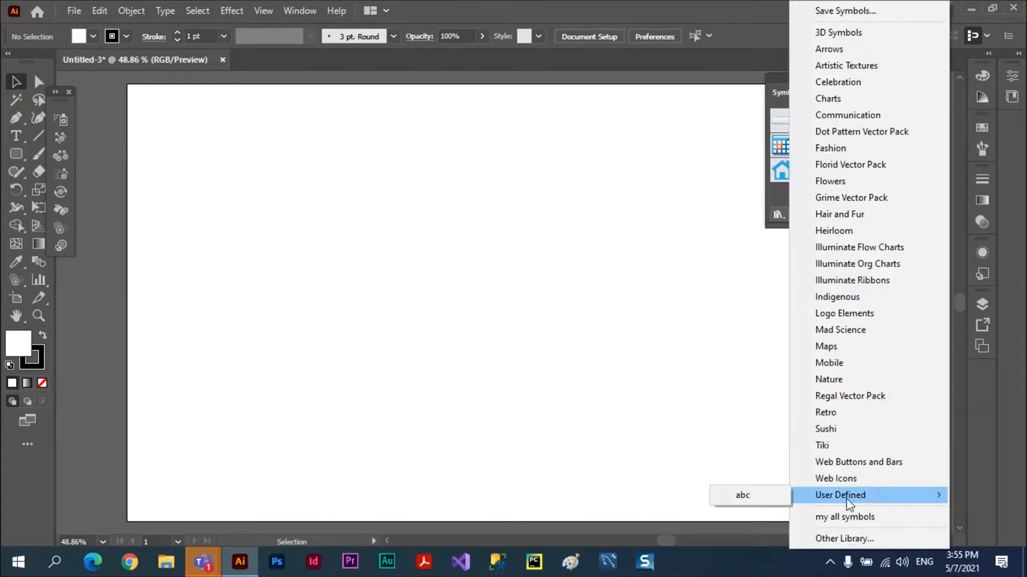
left_click(742, 495)
left_click_drag(594, 353, 864, 198)
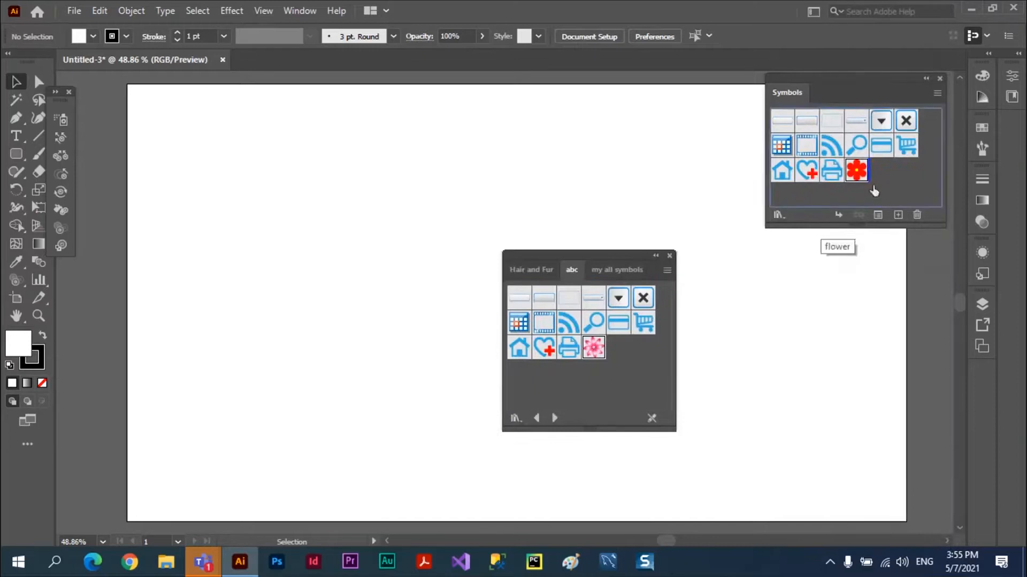
left_click(669, 256)
Step: Spray pink flower symbols across the middle of the artboard with the Symbol Sprayer
left_click(876, 171)
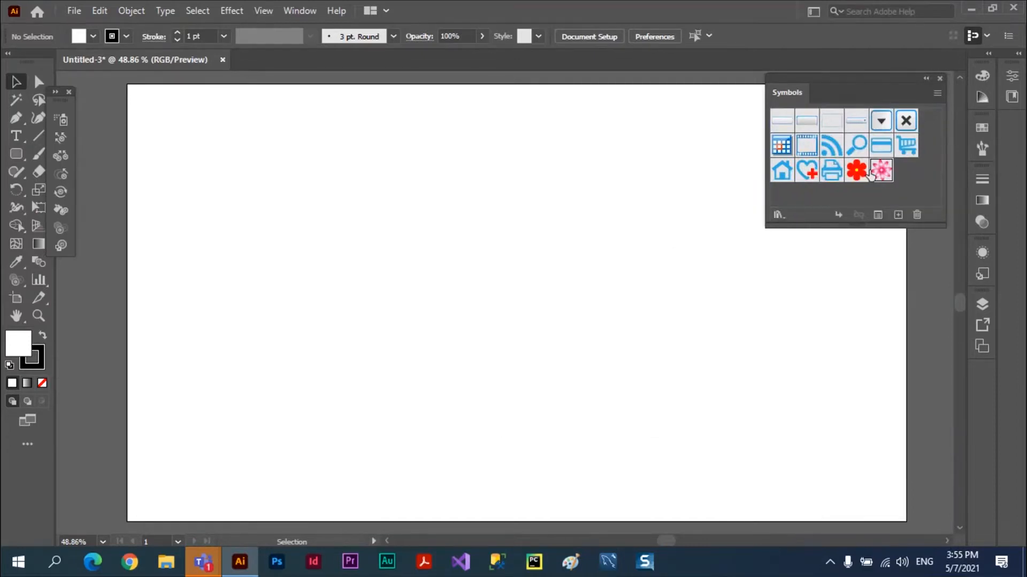
key("shift+s")
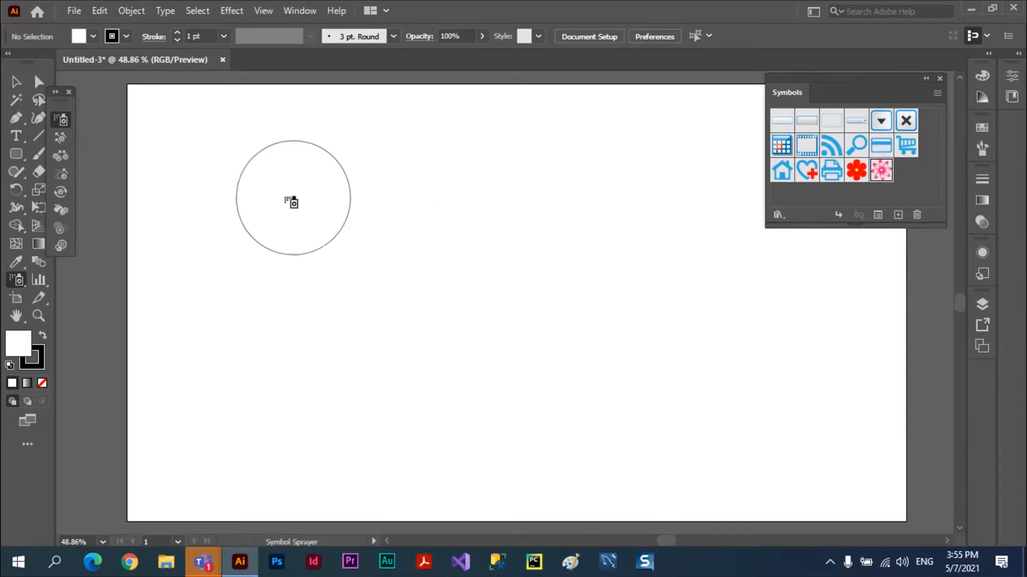
mouse_move(290, 202)
left_mouse_down()
mouse_move(592, 199)
mouse_move(259, 259)
mouse_move(592, 288)
left_mouse_up()
mouse_move(703, 295)
left_mouse_down()
mouse_move(300, 339)
mouse_move(373, 426)
mouse_move(472, 374)
mouse_move(435, 296)
mouse_move(435, 248)
mouse_move(495, 210)
mouse_move(583, 264)
mouse_move(604, 321)
mouse_move(554, 275)
mouse_move(508, 299)
left_mouse_up()
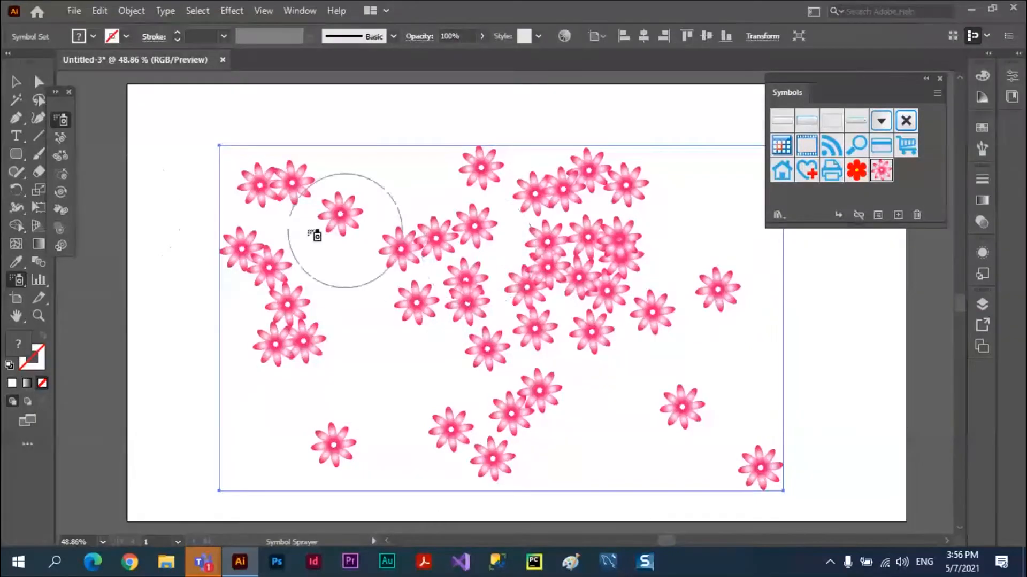
Step: Fade the flowers right of the set's centre and the pair at its upper left with the Symbol Screener
left_click(60, 228)
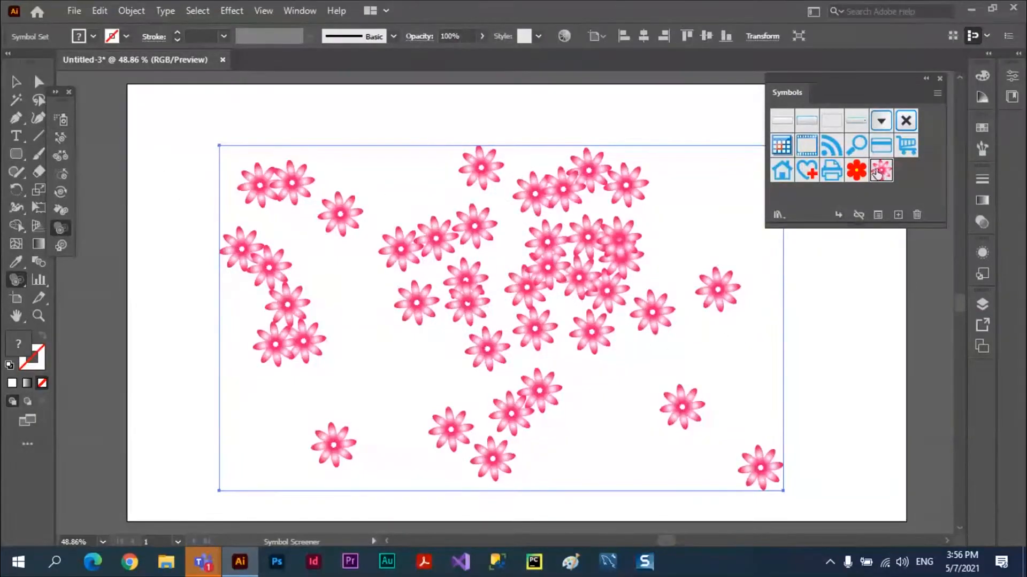
left_click_drag(543, 269, 524, 281)
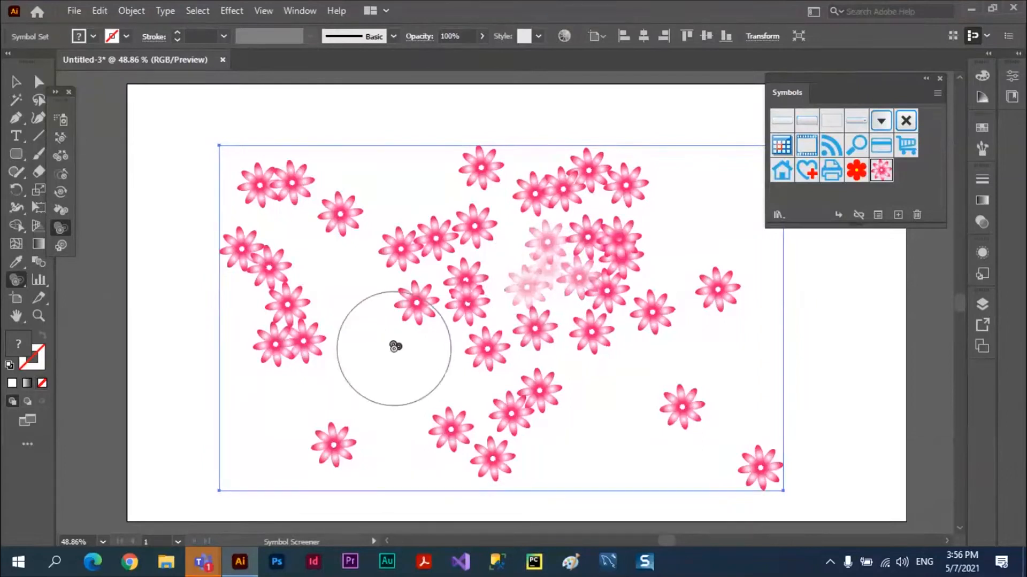
left_click_drag(612, 246, 601, 247)
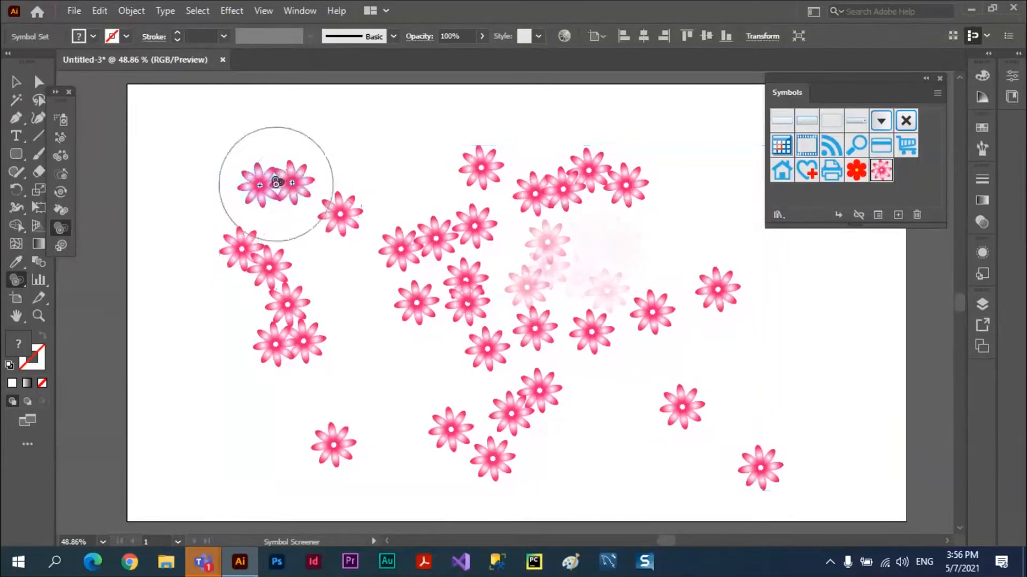
left_click_drag(274, 179, 275, 183)
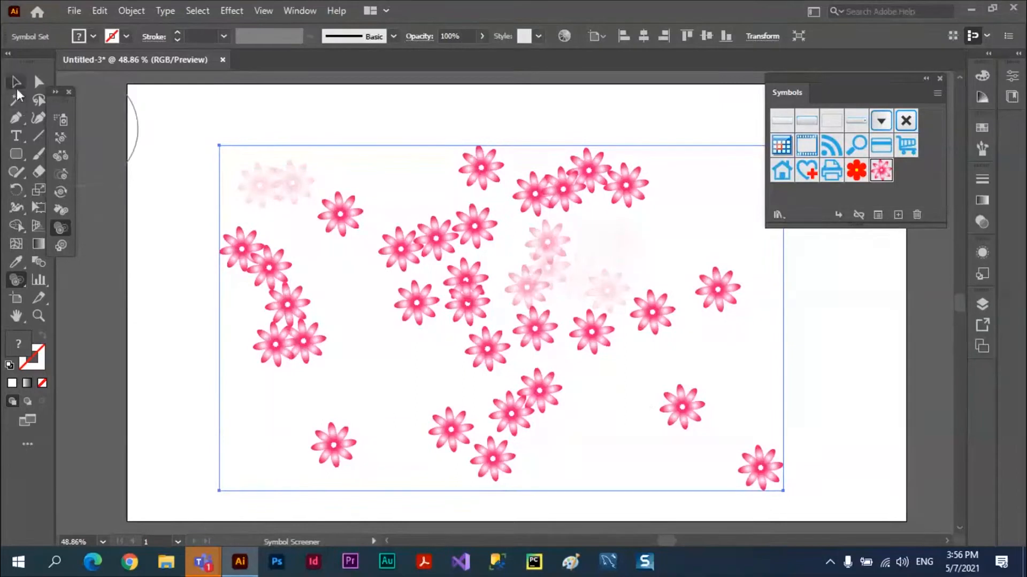
Step: Reposition the flower set slightly and restore opacity to faded flowers at its upper left and right of centre with the Symbol Screener
key("v")
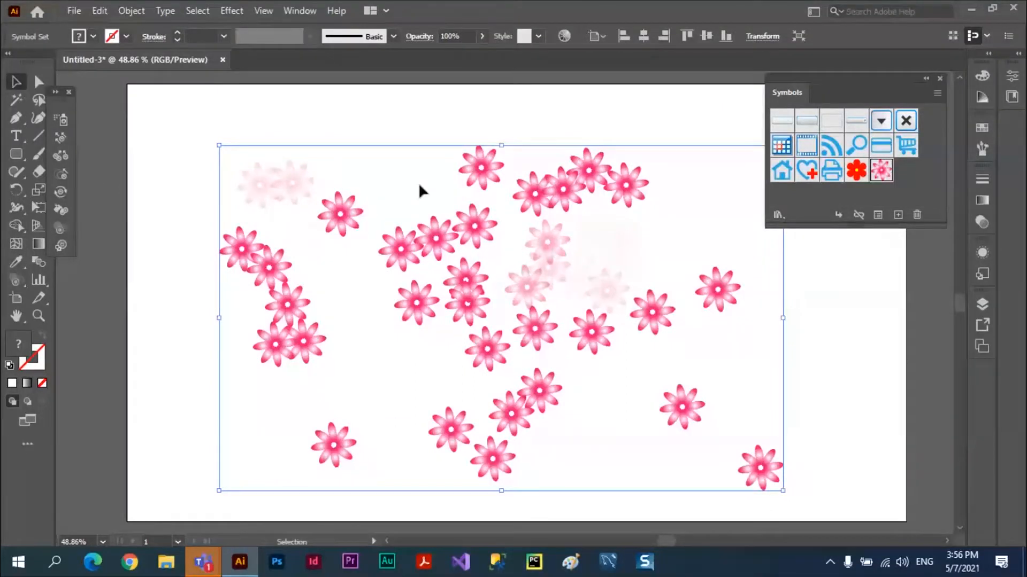
left_click_drag(420, 190, 488, 235)
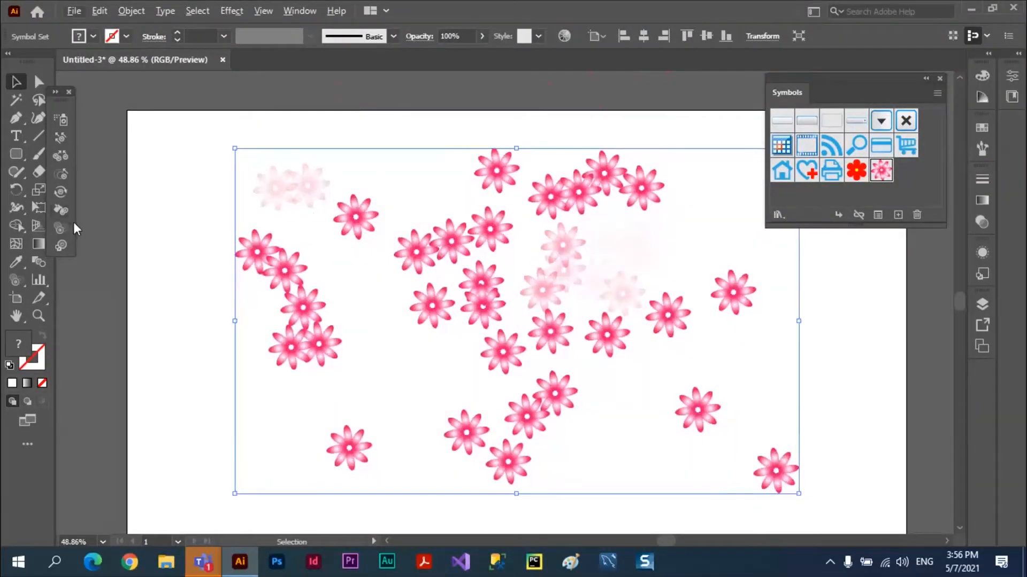
left_click(61, 229)
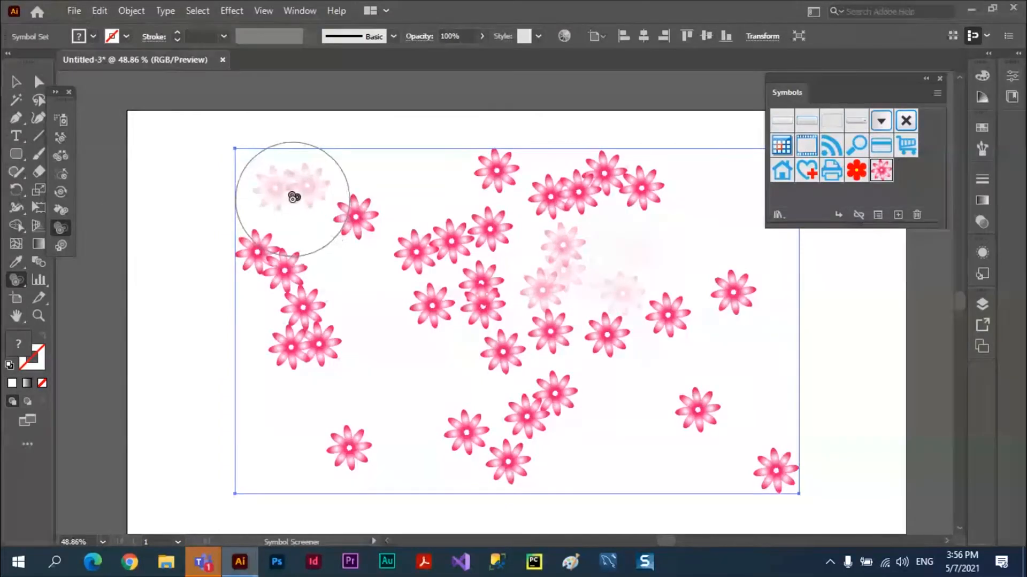
left_click(294, 198, "alt")
left_click(293, 198, "alt")
left_click(619, 292, "alt")
left_click(618, 291, "alt")
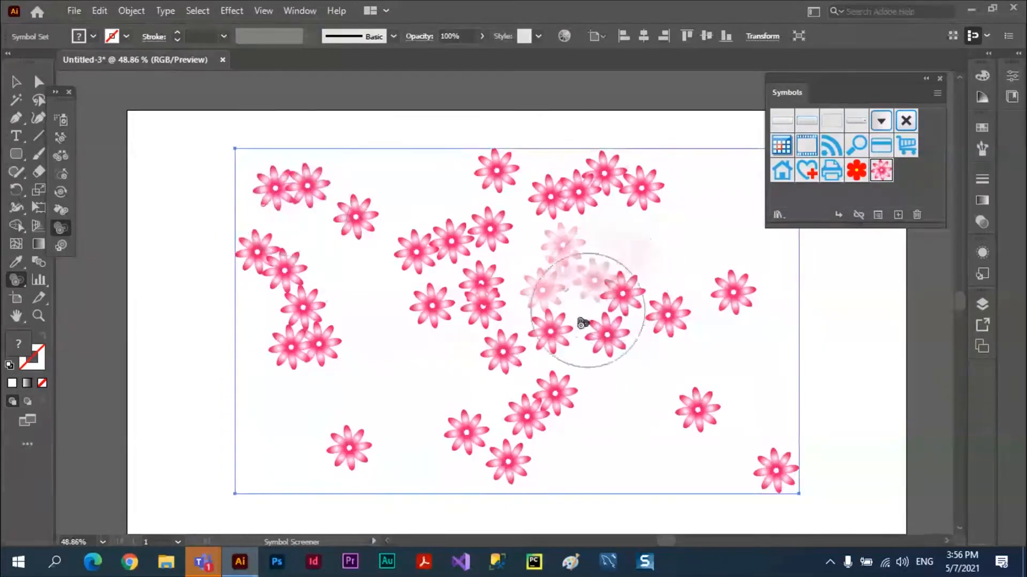
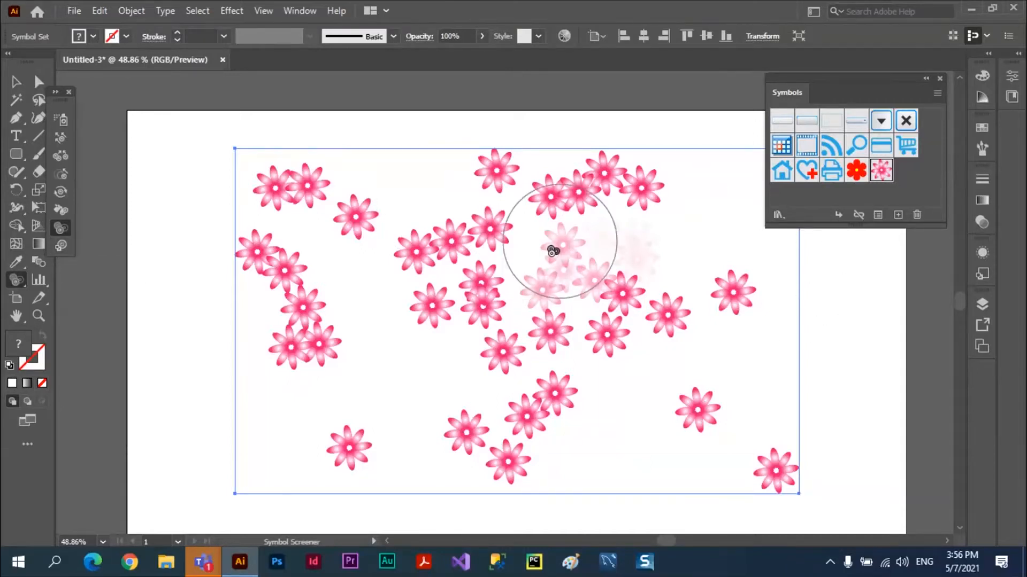
Step: Delete the whole pink flower symbol set from the artboard
left_click(16, 82)
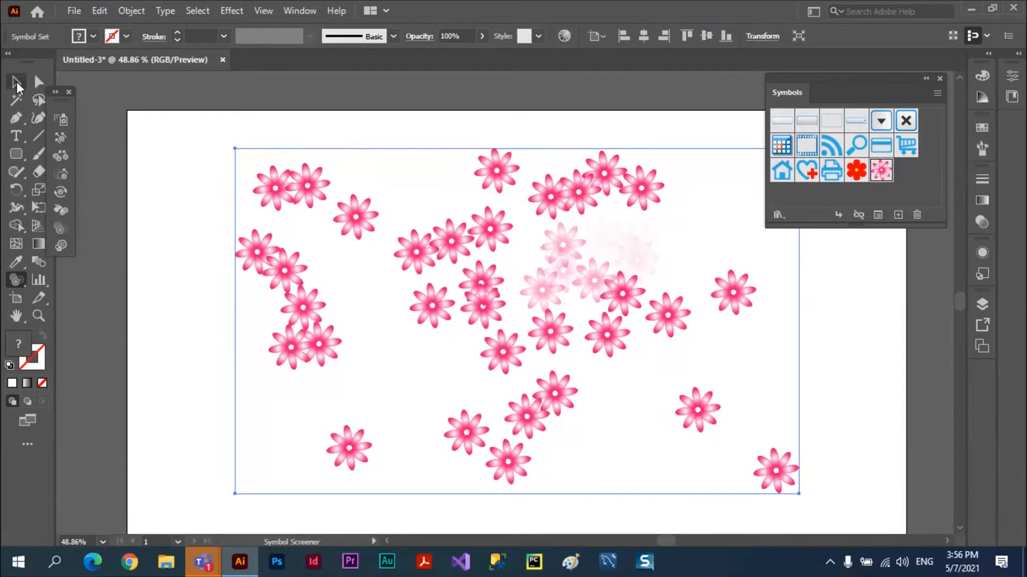
left_click(432, 221)
left_click(453, 244)
key("Delete")
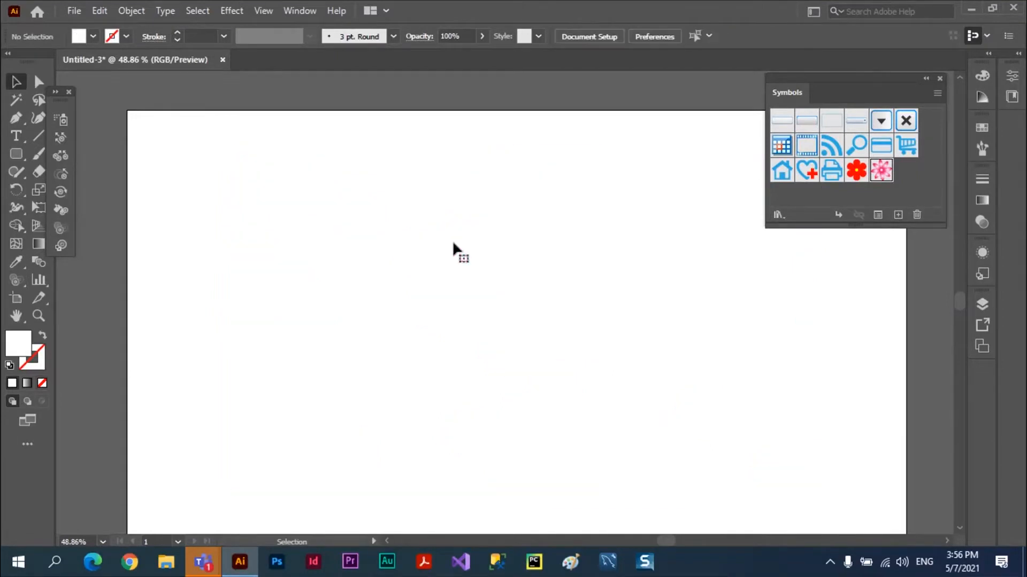
Step: Spray red flower symbols across the artboard and fade two flowers near the set's centre with the Symbol Screener
left_click(858, 169)
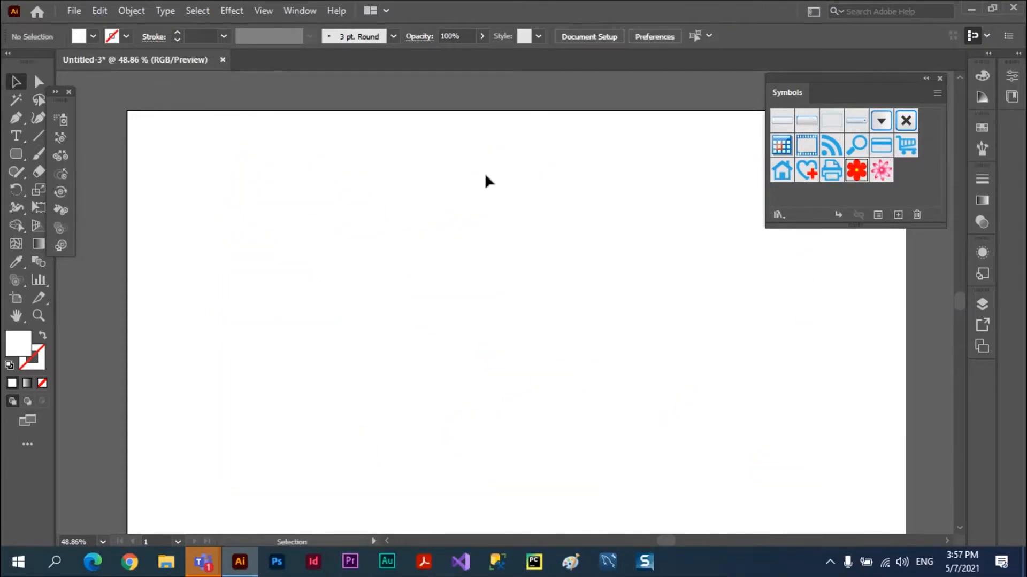
key("shift+s")
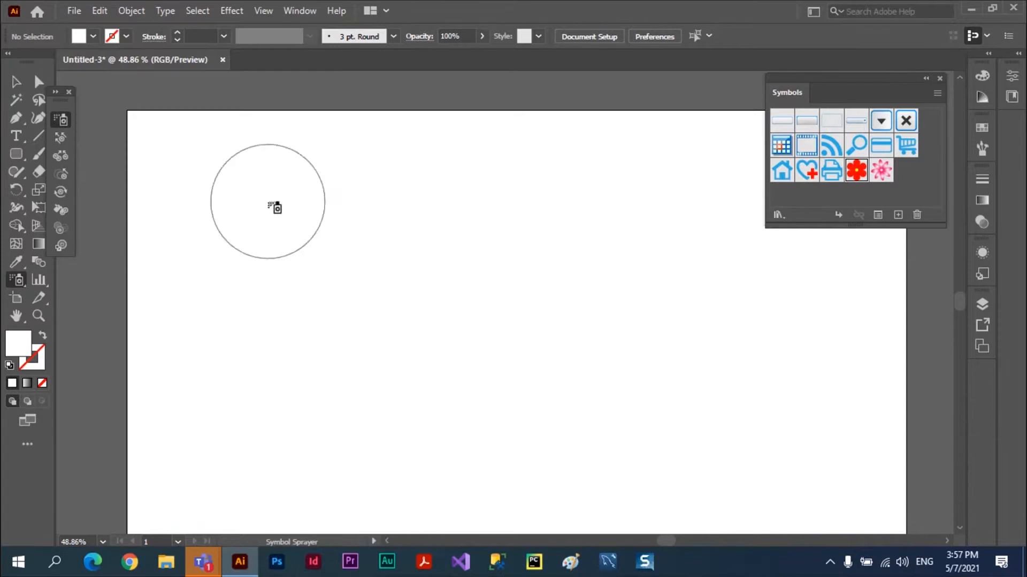
mouse_move(257, 205)
left_mouse_down()
mouse_move(550, 238)
mouse_move(242, 275)
mouse_move(348, 304)
mouse_move(764, 335)
mouse_move(351, 355)
mouse_move(617, 390)
mouse_move(484, 377)
mouse_move(458, 401)
left_mouse_up()
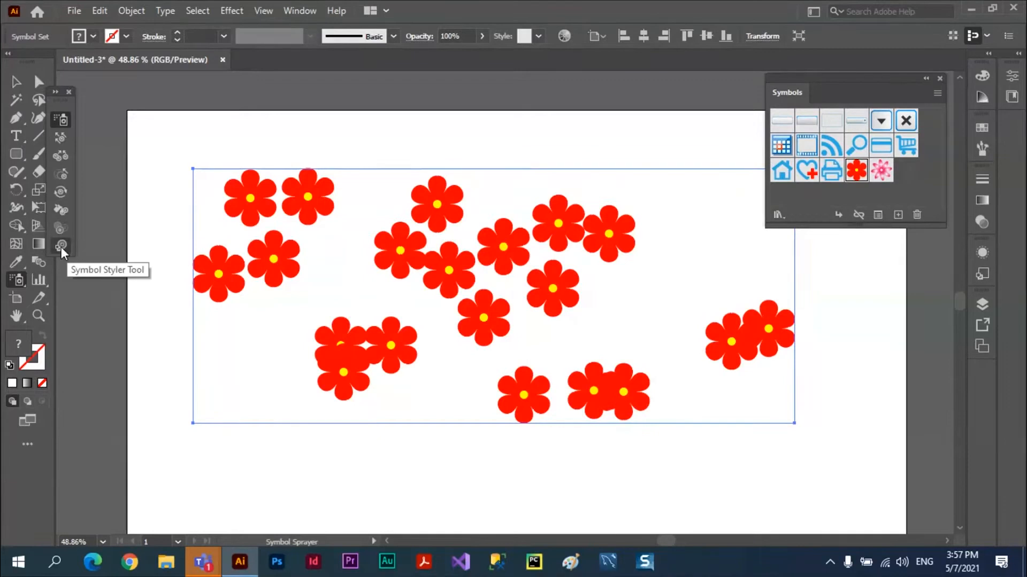
left_click(61, 228)
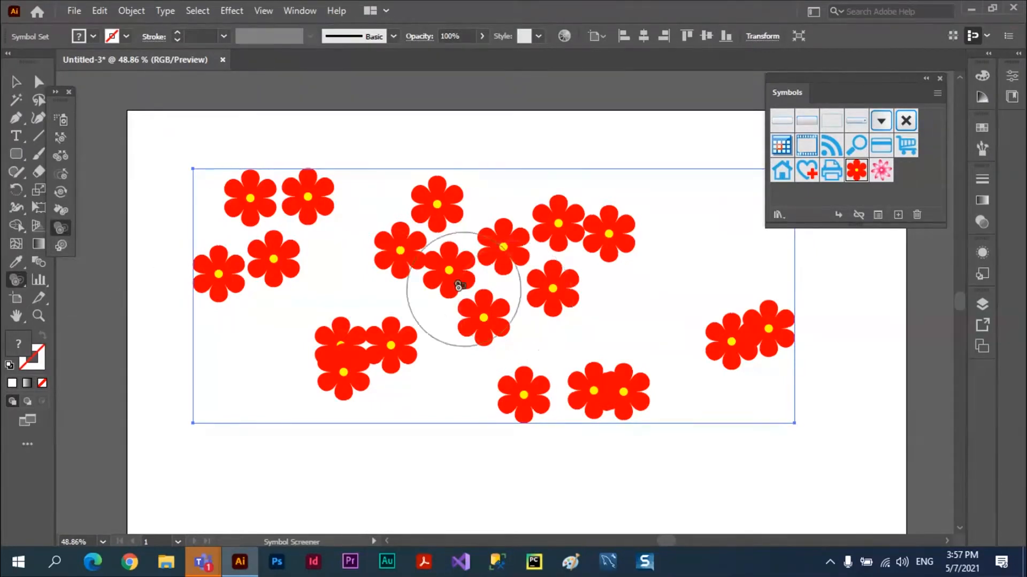
left_click_drag(452, 276, 409, 257)
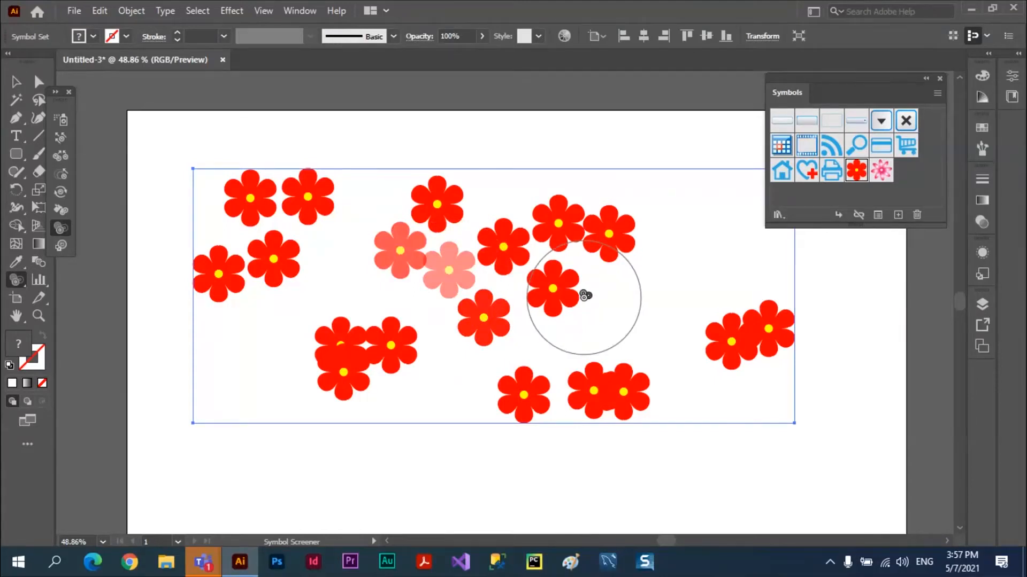
Step: Set the Symbol Stainer's method to Random and stain individual flowers at the set's upper right, lower right and centre
left_click(60, 210)
double_click(60, 209)
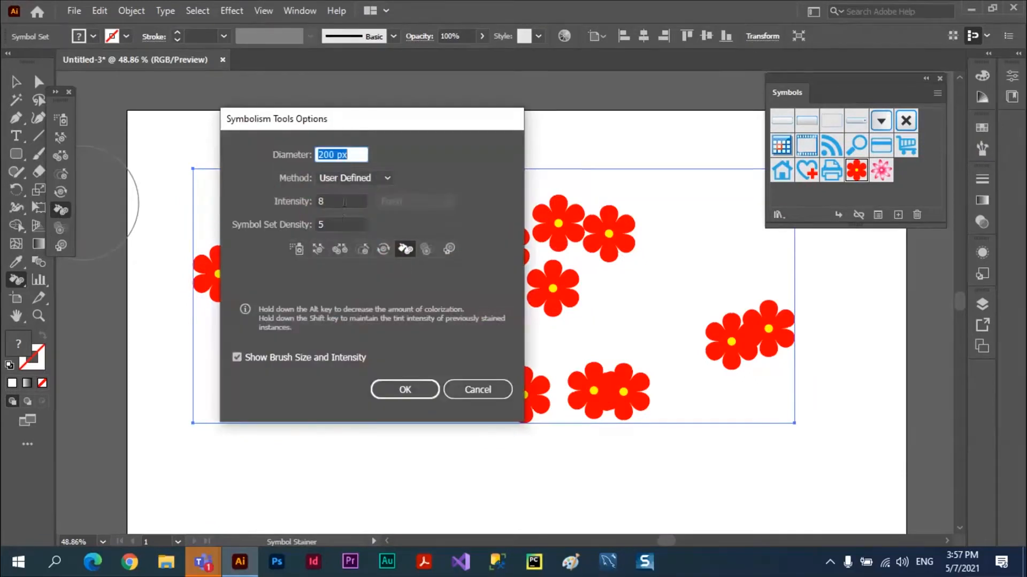
left_click(384, 177)
left_click(349, 221)
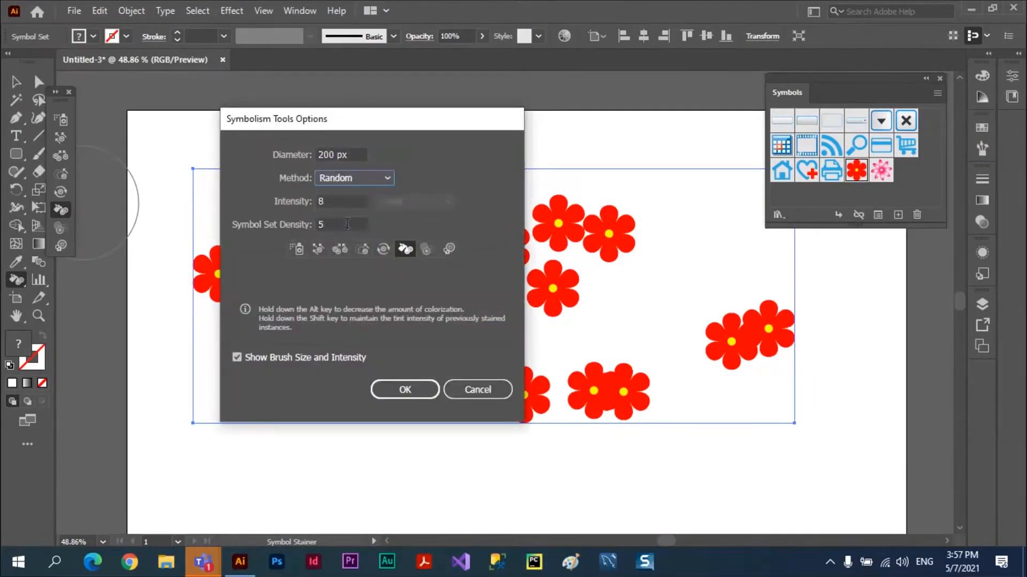
left_click(396, 390)
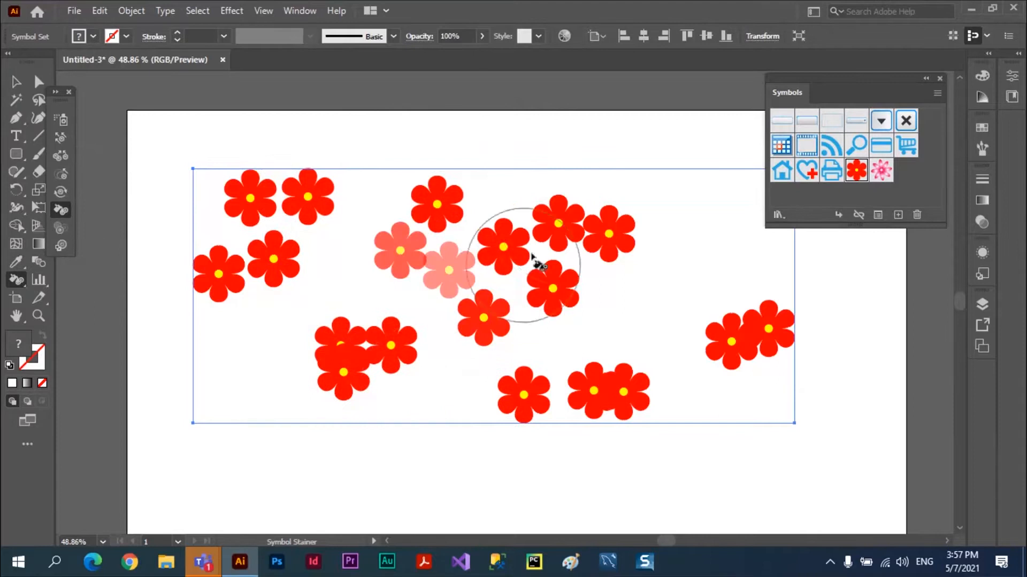
left_click_drag(555, 211, 559, 236)
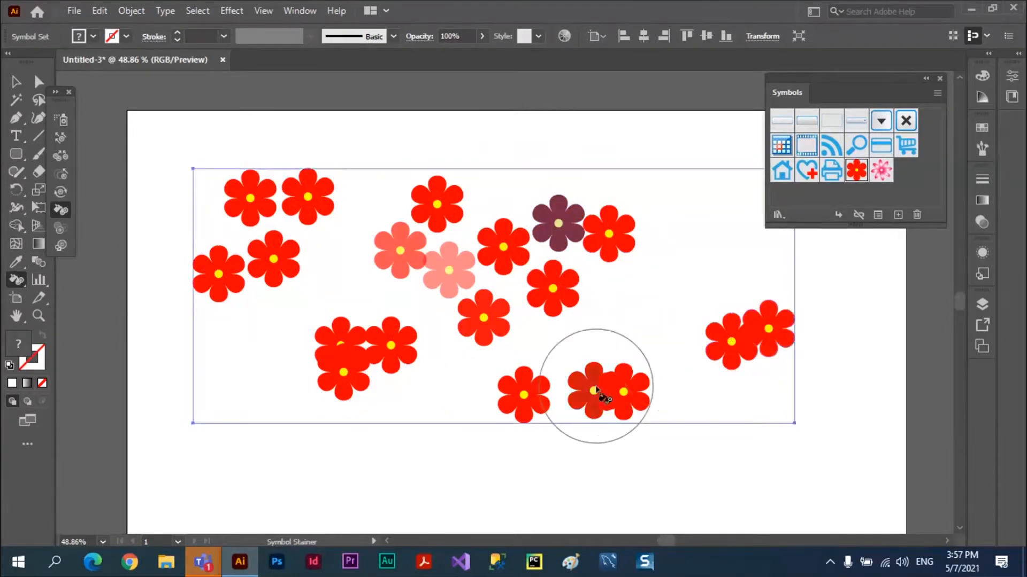
mouse_move(592, 390)
left_mouse_down()
mouse_move(600, 395)
mouse_move(592, 390)
left_mouse_up()
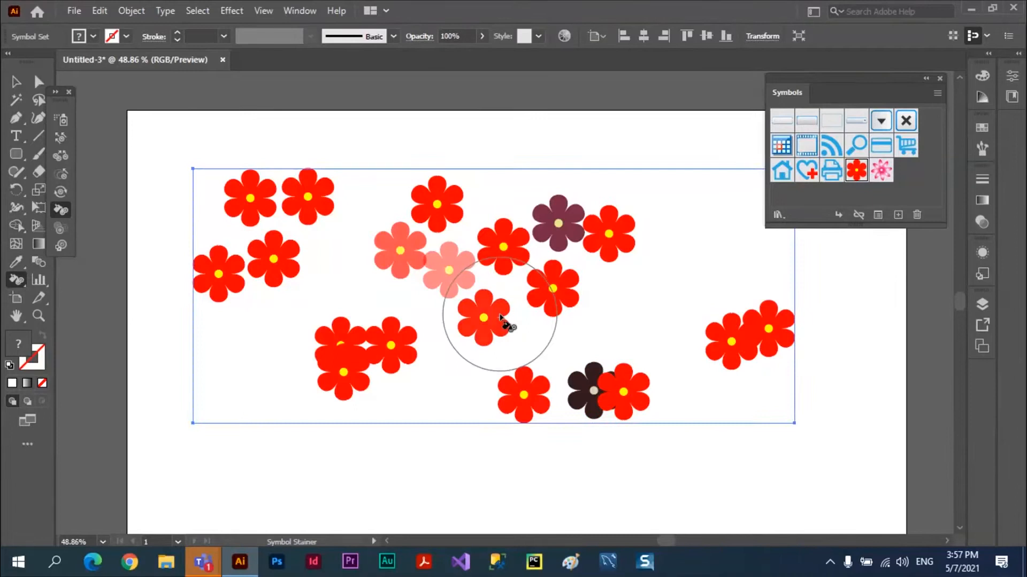
left_click_drag(499, 320, 475, 319)
left_click(473, 316)
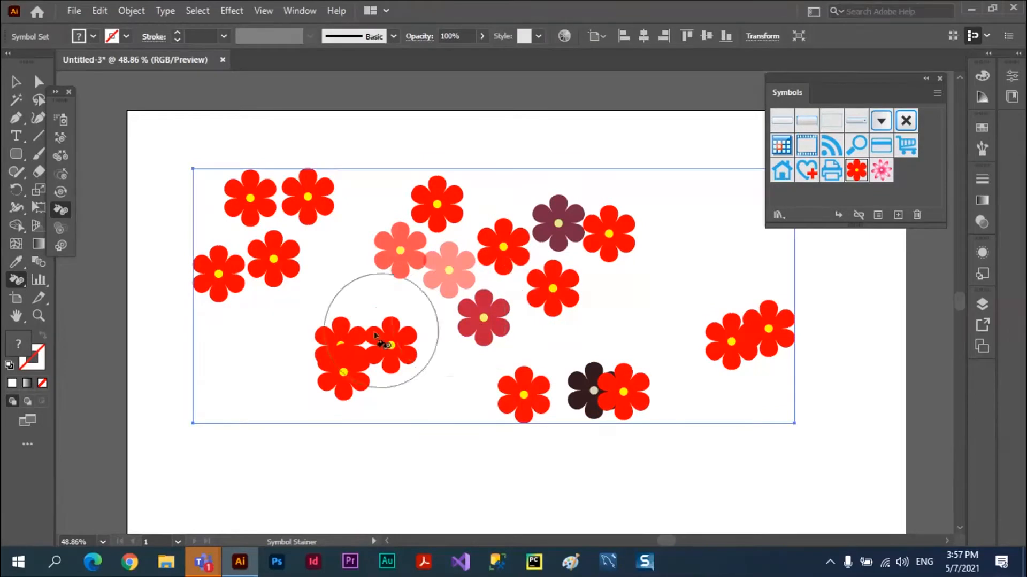
Step: Stain the lower-left flower cluster and the upper-left flowers, sweeping across the set to the pair at its far right
left_click(345, 340)
left_click(346, 359)
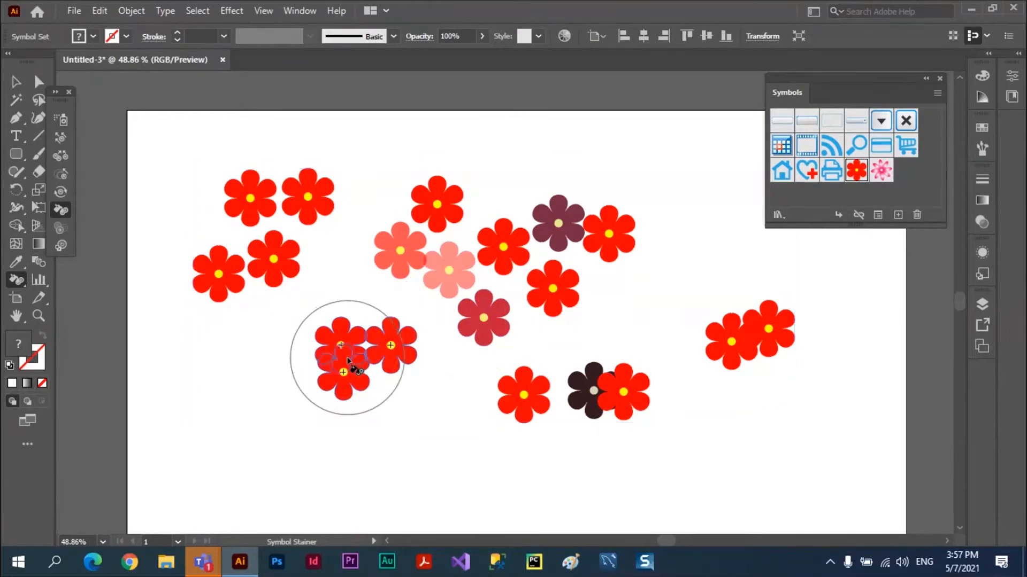
left_click(347, 362)
left_click(348, 372)
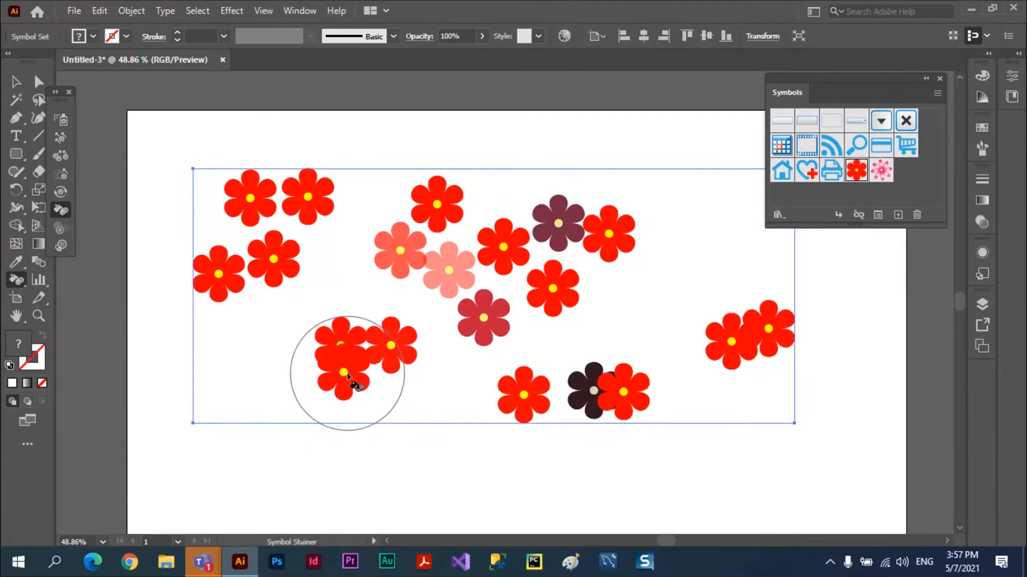
left_click(325, 198)
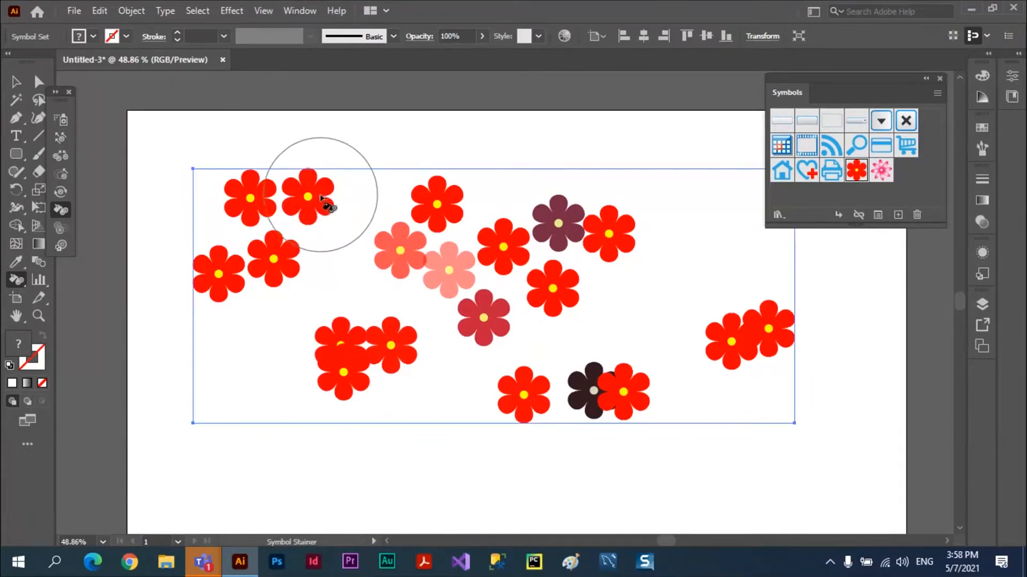
mouse_move(257, 204)
left_mouse_down()
mouse_move(466, 262)
mouse_move(285, 234)
mouse_move(248, 238)
mouse_move(694, 363)
mouse_move(252, 348)
mouse_move(257, 360)
mouse_move(797, 345)
left_mouse_up()
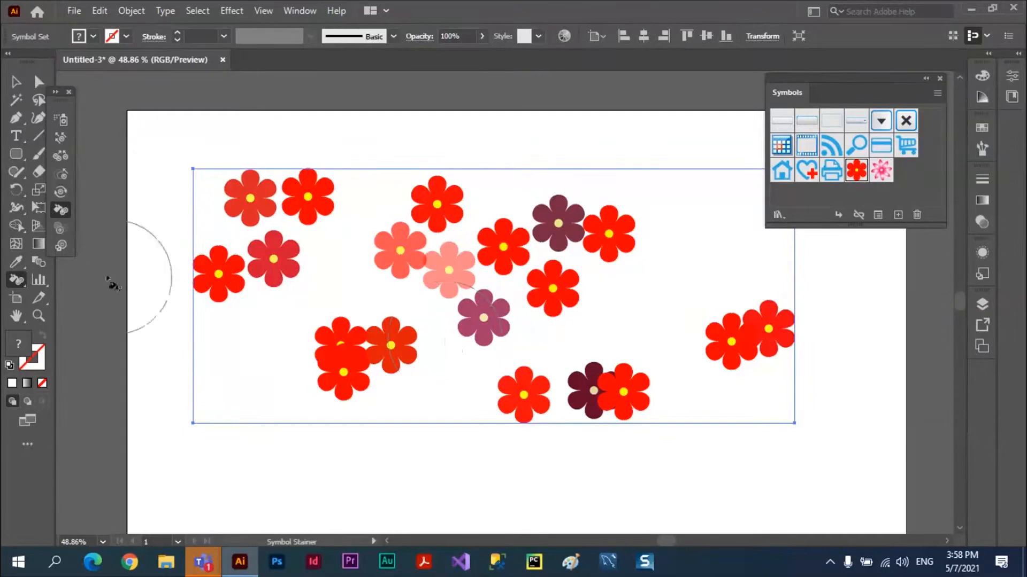
Step: Try to apply the blue-and-yellow graphic style to the red flowers with the Symbol Styler
left_click(62, 245)
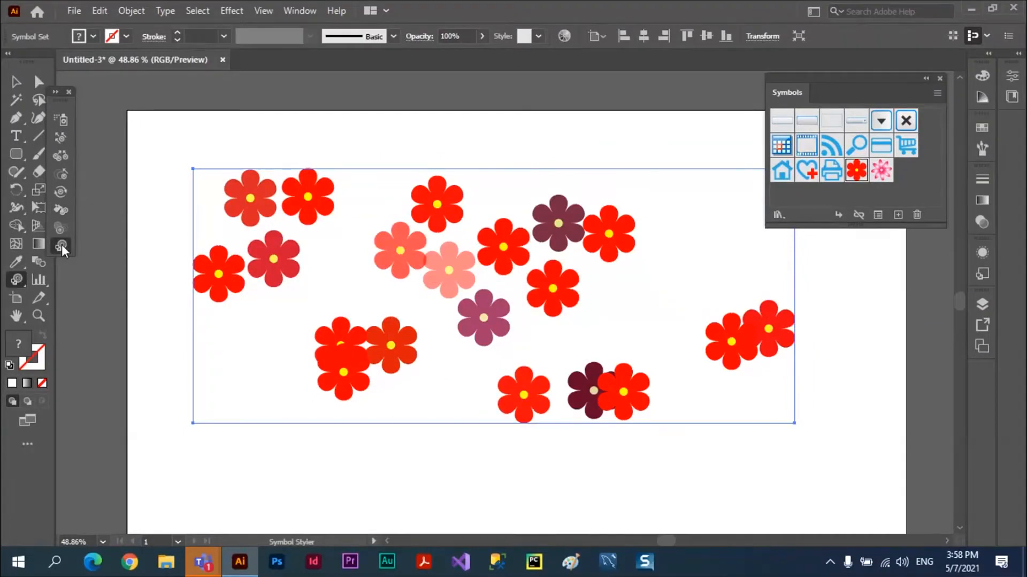
left_click(984, 274)
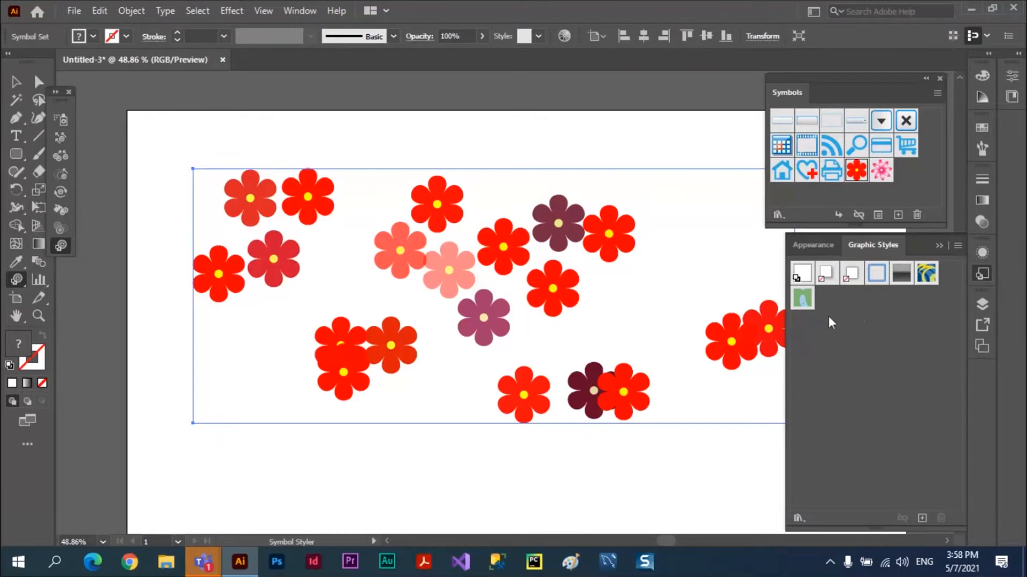
left_click(924, 278)
left_click(616, 236)
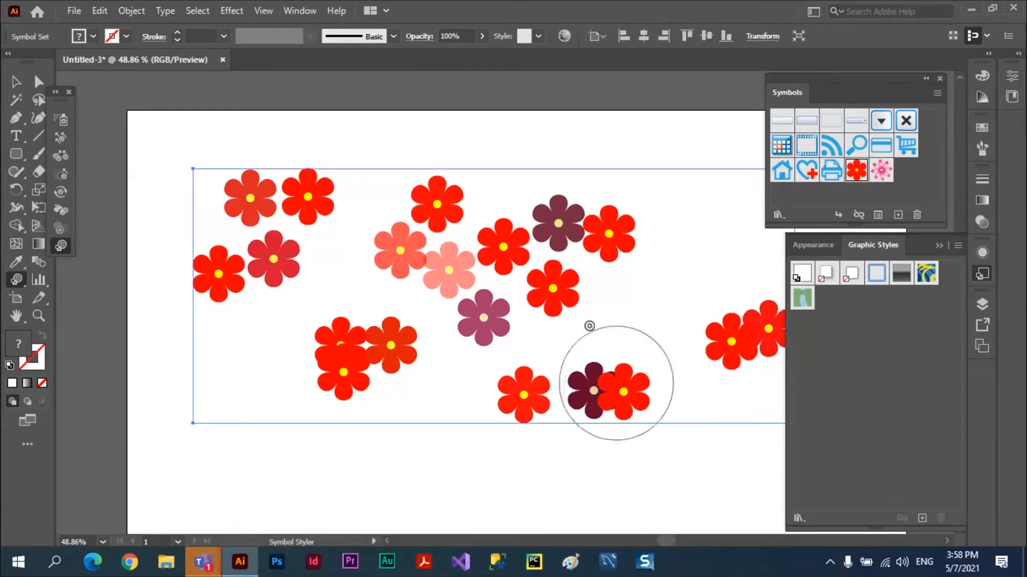
left_click(447, 269)
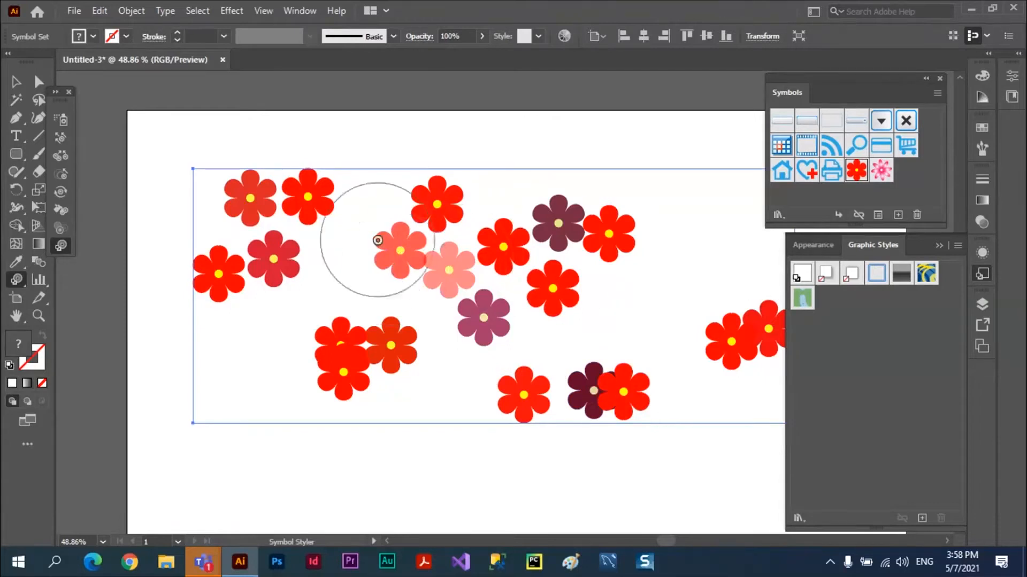
left_click(453, 271)
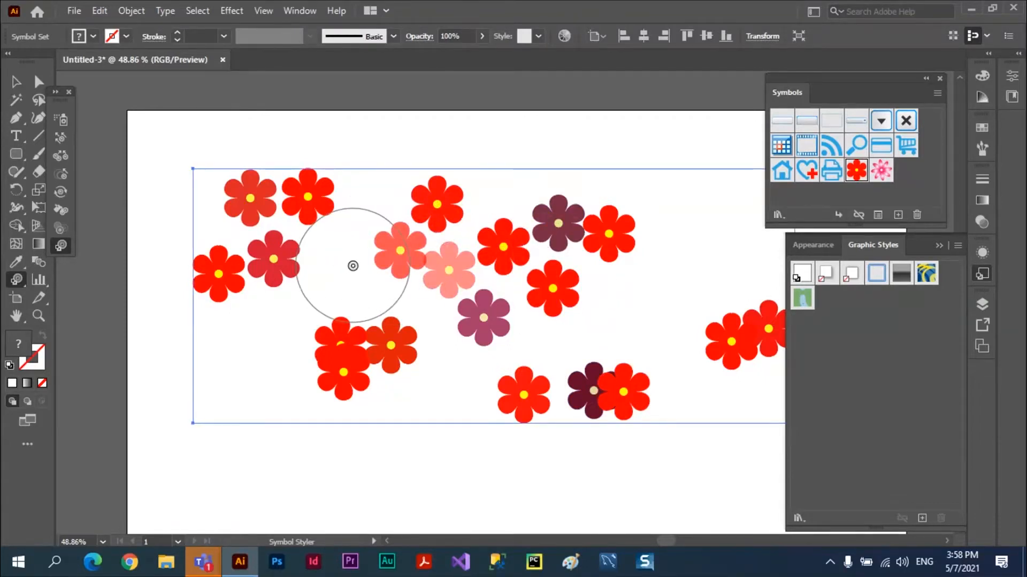
Step: Delete the red flower set and spray pink flower symbols across the artboard in its place
key("Delete")
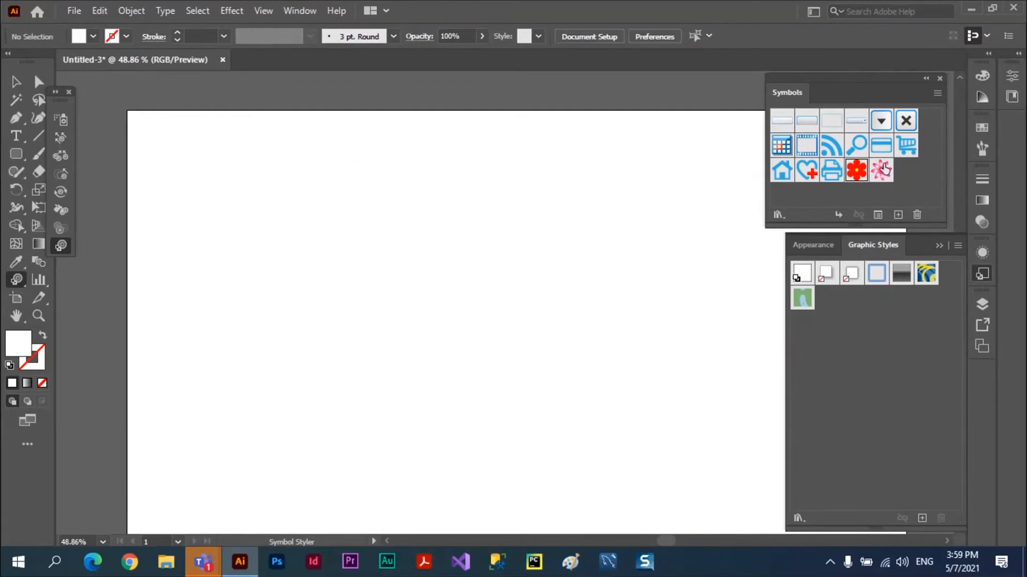
left_click(885, 170)
left_click(60, 120)
mouse_move(229, 233)
left_mouse_down()
mouse_move(463, 245)
mouse_move(505, 275)
left_mouse_up()
mouse_move(444, 291)
left_mouse_down()
mouse_move(220, 328)
mouse_move(639, 366)
mouse_move(348, 379)
mouse_move(588, 390)
mouse_move(435, 410)
mouse_move(522, 351)
mouse_move(499, 361)
mouse_move(550, 360)
left_mouse_up()
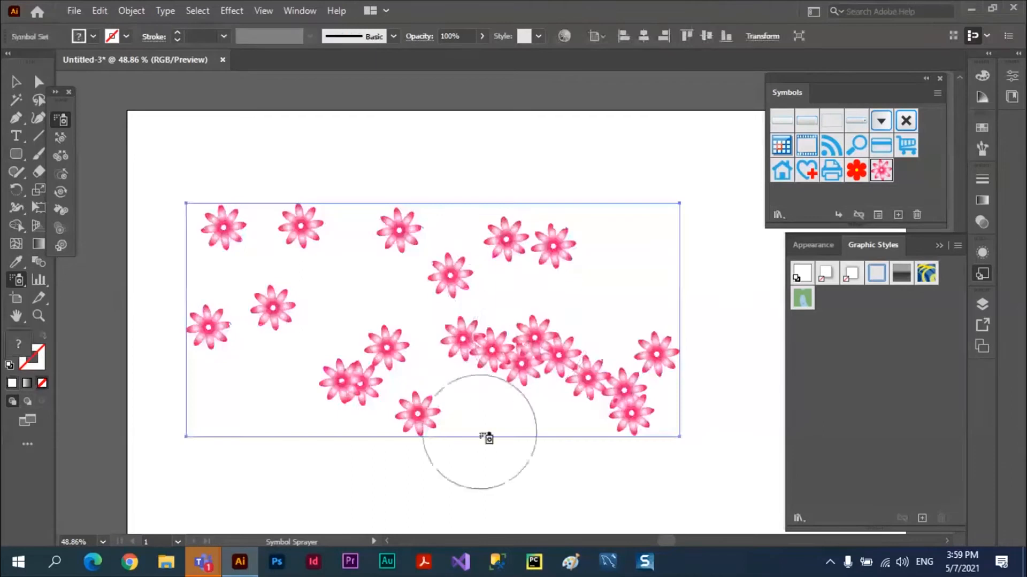
Step: Choose the blue-and-yellow graphic style and try applying it to the pink flowers with the Symbol Styler
left_click(923, 276)
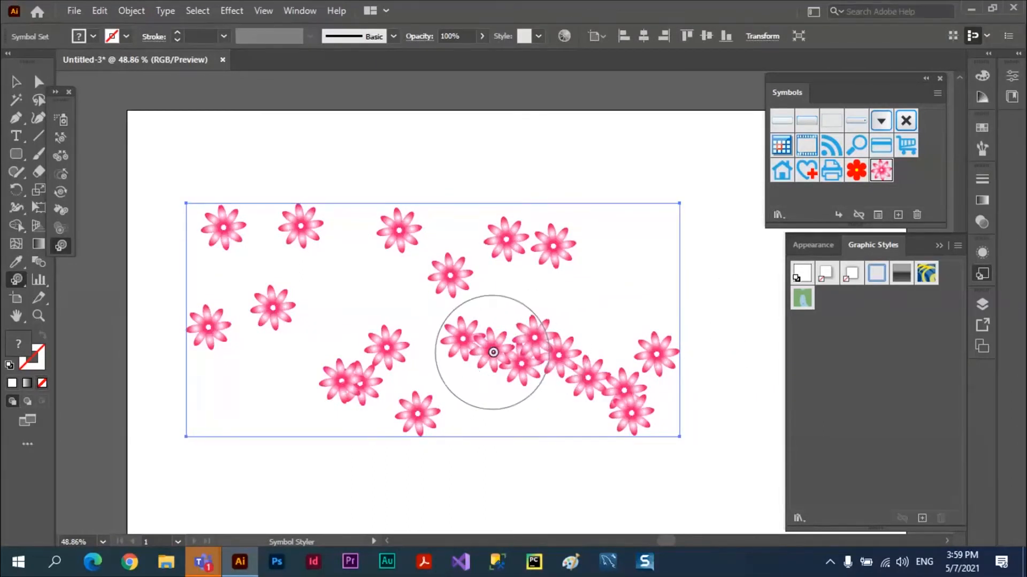
left_click(474, 346)
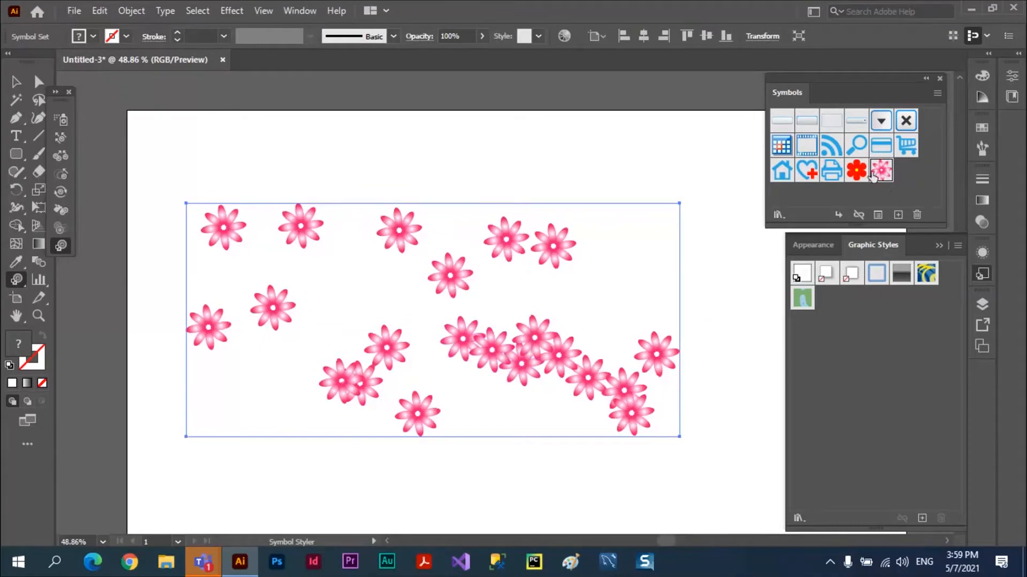
left_click(506, 242)
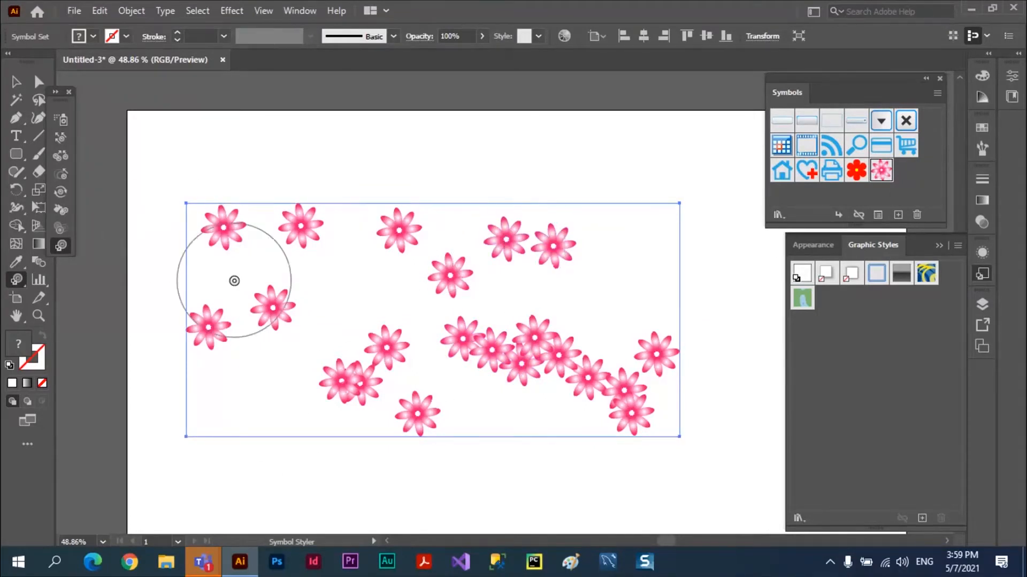
mouse_move(259, 277)
left_mouse_down()
mouse_move(537, 257)
mouse_move(464, 253)
mouse_move(561, 268)
mouse_move(483, 255)
mouse_move(497, 261)
mouse_move(338, 257)
left_mouse_up()
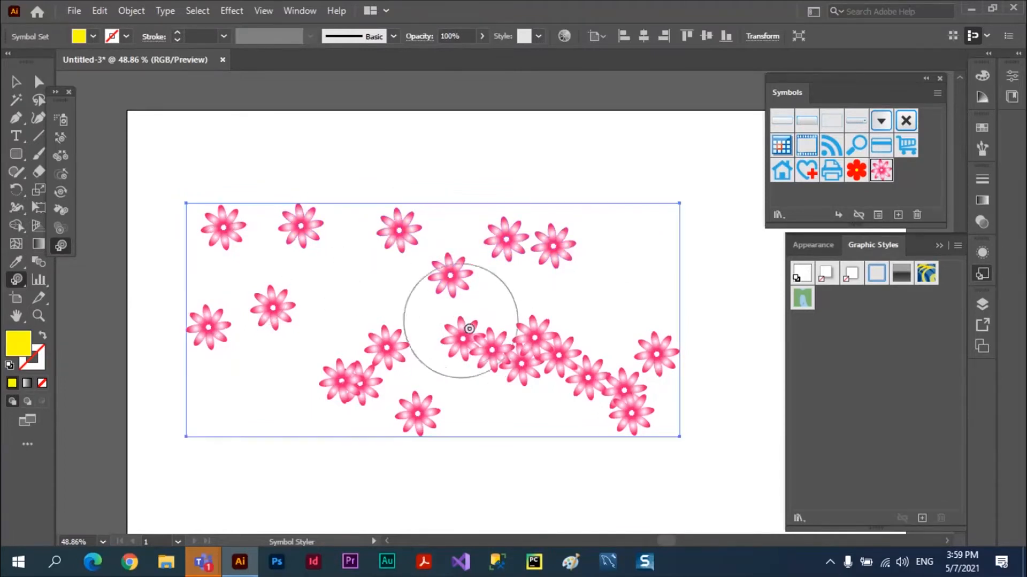
Step: Set the Symbol Styler's method to User Defined and style the flower cluster right of the set's lower centre
double_click(59, 246)
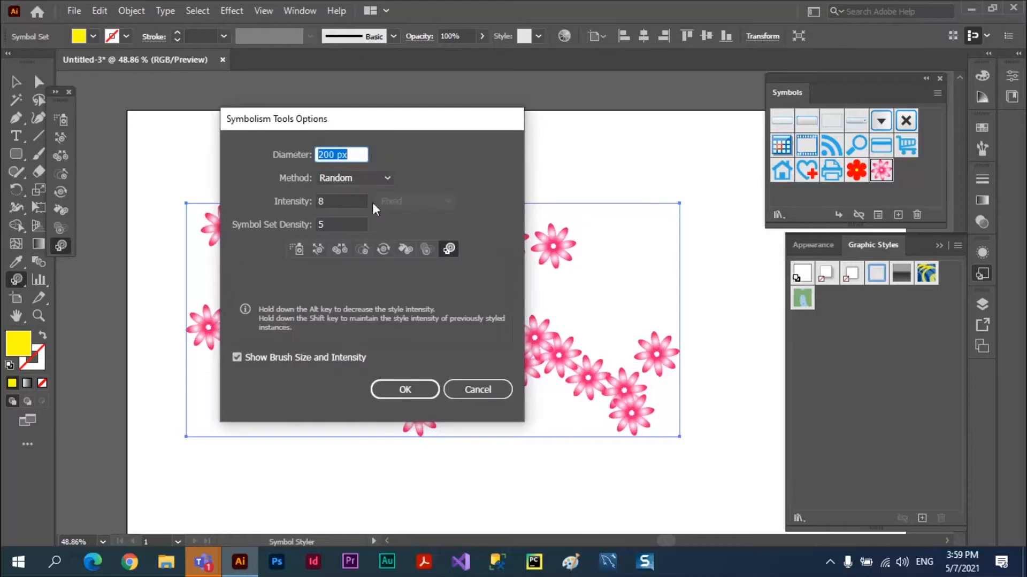
left_click(389, 178)
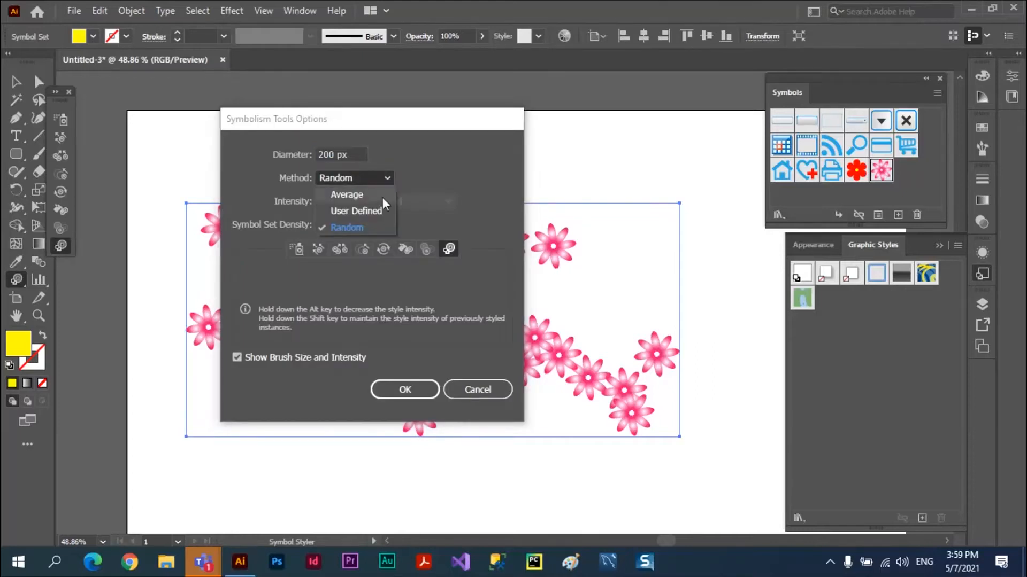
left_click(351, 215)
left_click(405, 390)
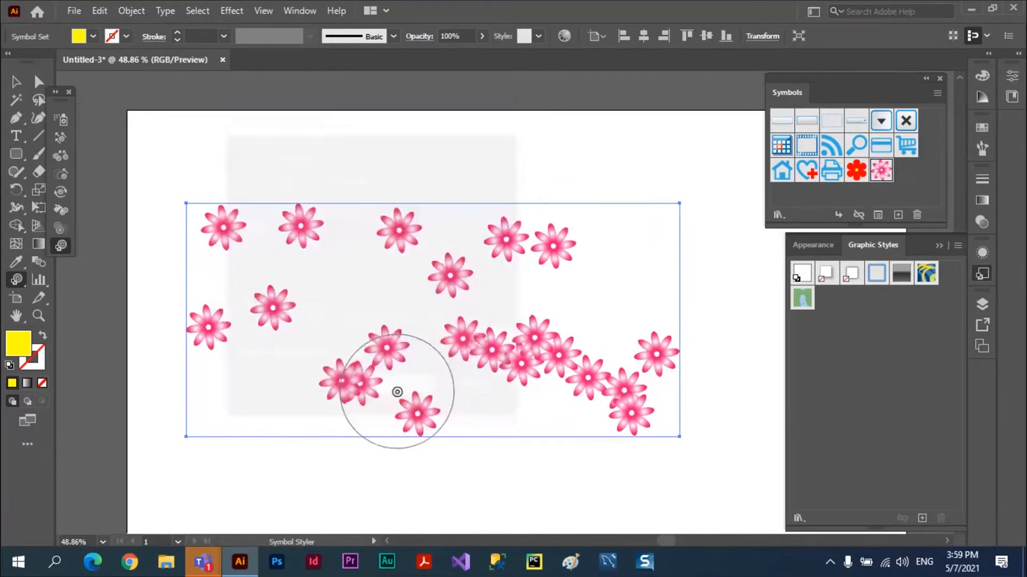
left_click(537, 348)
mouse_move(536, 348)
left_mouse_down()
mouse_move(515, 329)
mouse_move(535, 312)
left_mouse_up()
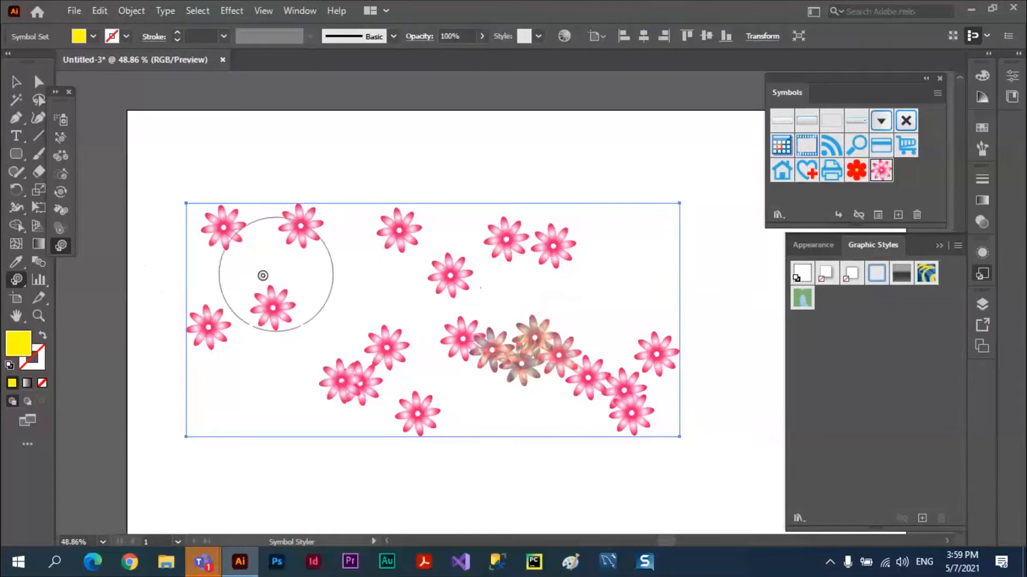
Step: Keep the Symbol Styler's method at User Defined and apply the blue-and-yellow style to the pair of flowers at the upper right
double_click(61, 245)
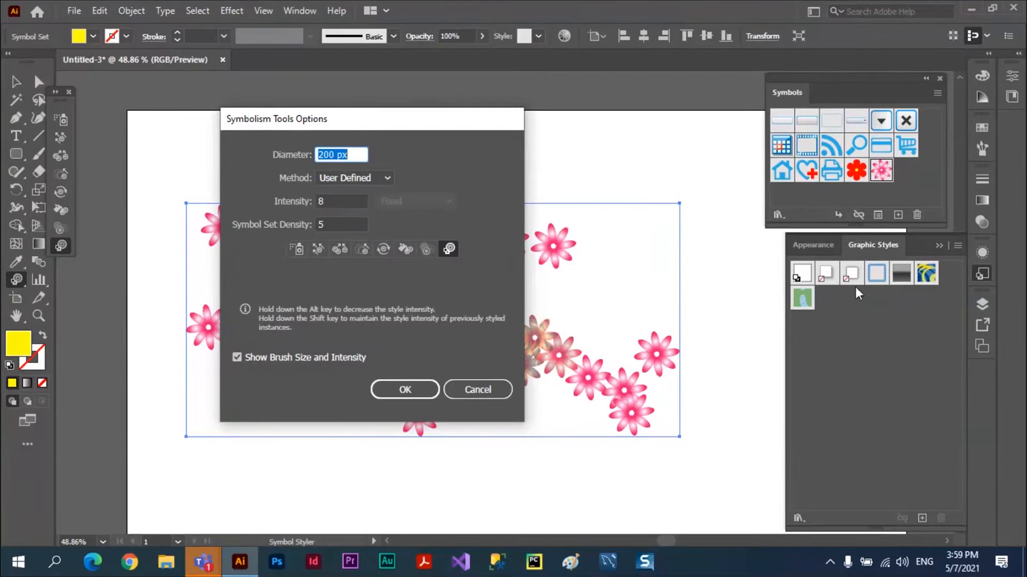
left_click(387, 179)
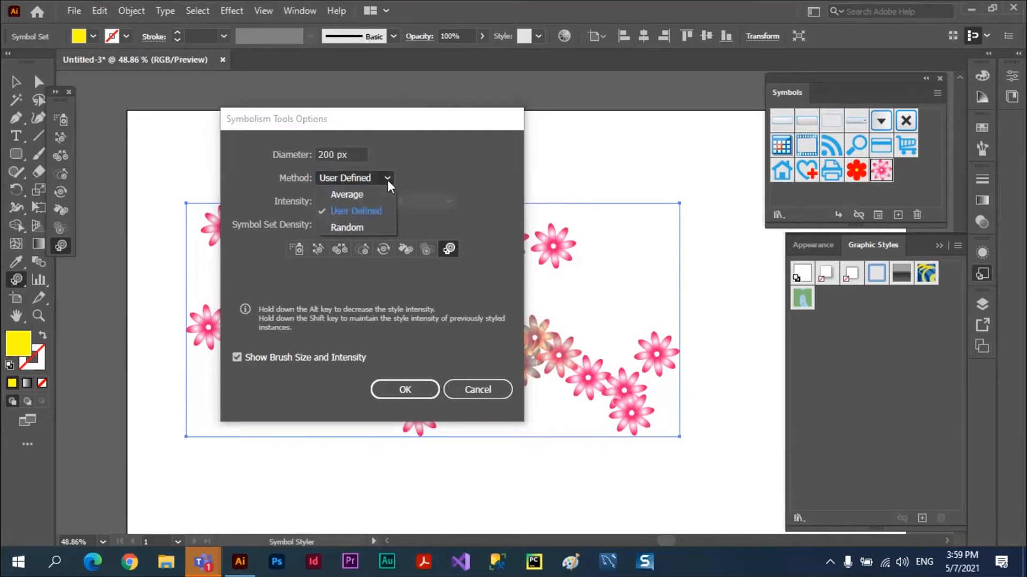
left_click(357, 211)
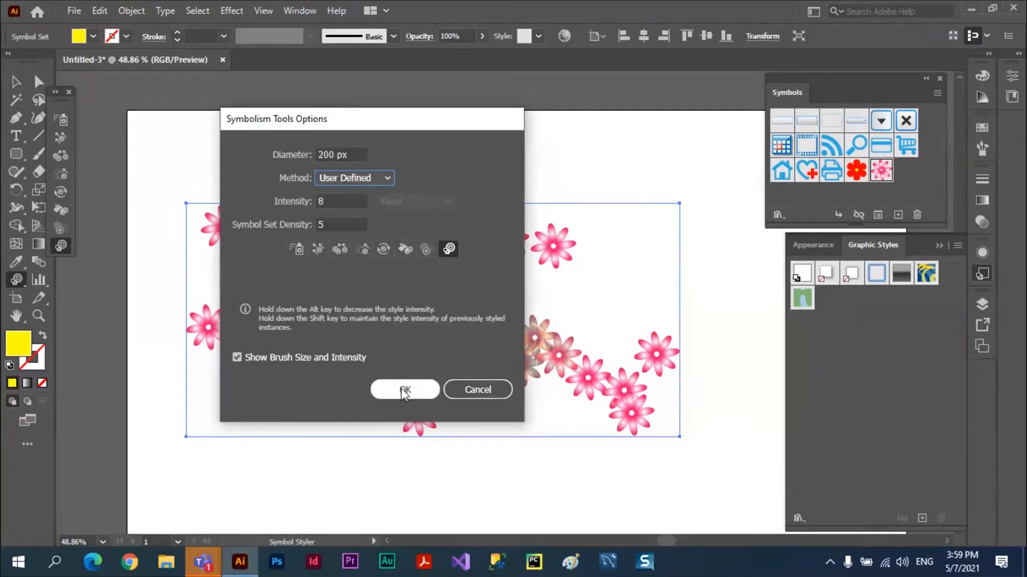
left_click(402, 388)
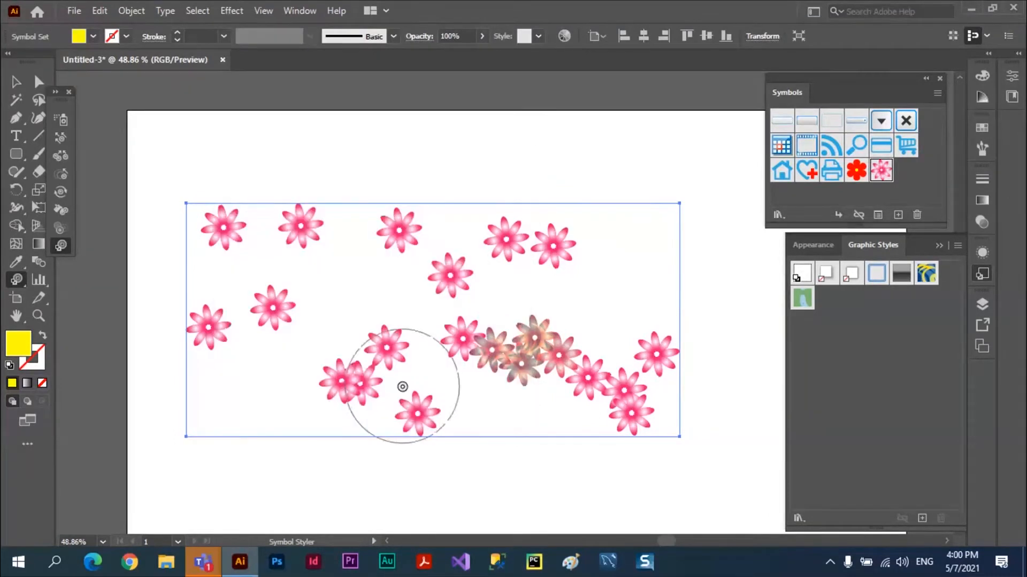
left_click(506, 242)
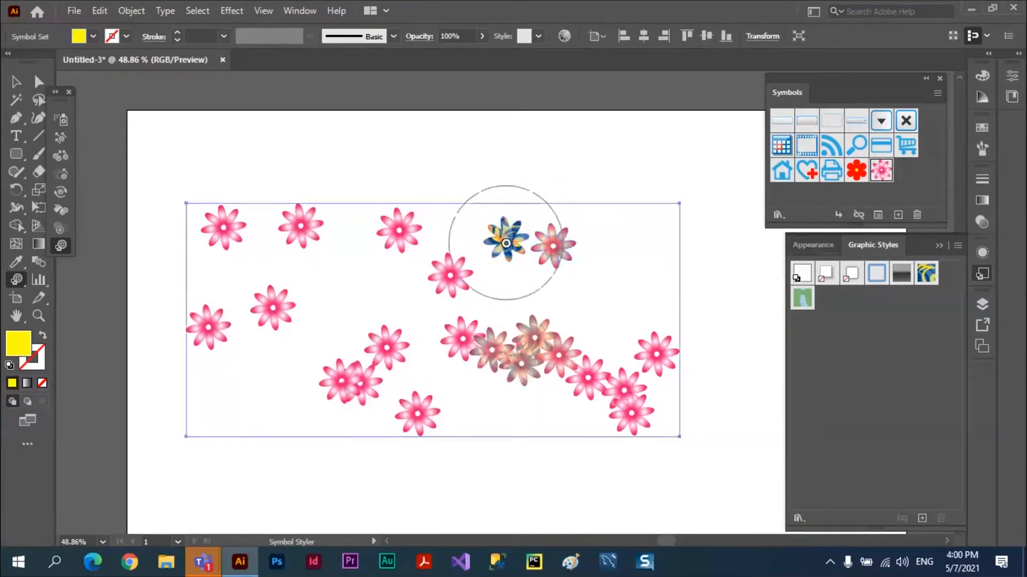
Step: Apply the blue-and-yellow style with the Symbol Styler to the two upper-left flowers, the two flowers below them and one flower near the centre
left_click_drag(303, 229, 280, 240)
left_click(221, 233)
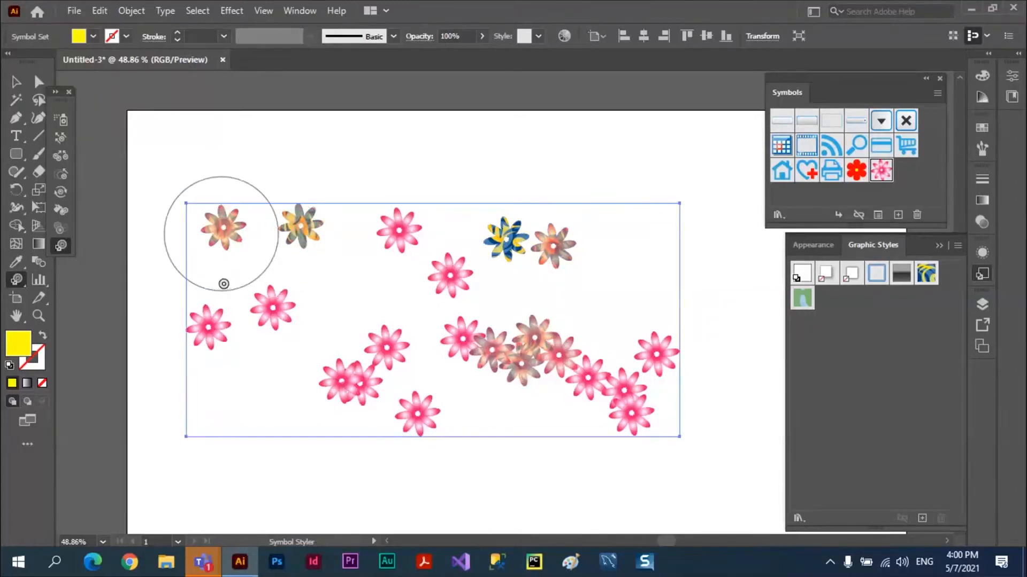
left_click(273, 307)
left_click(208, 327)
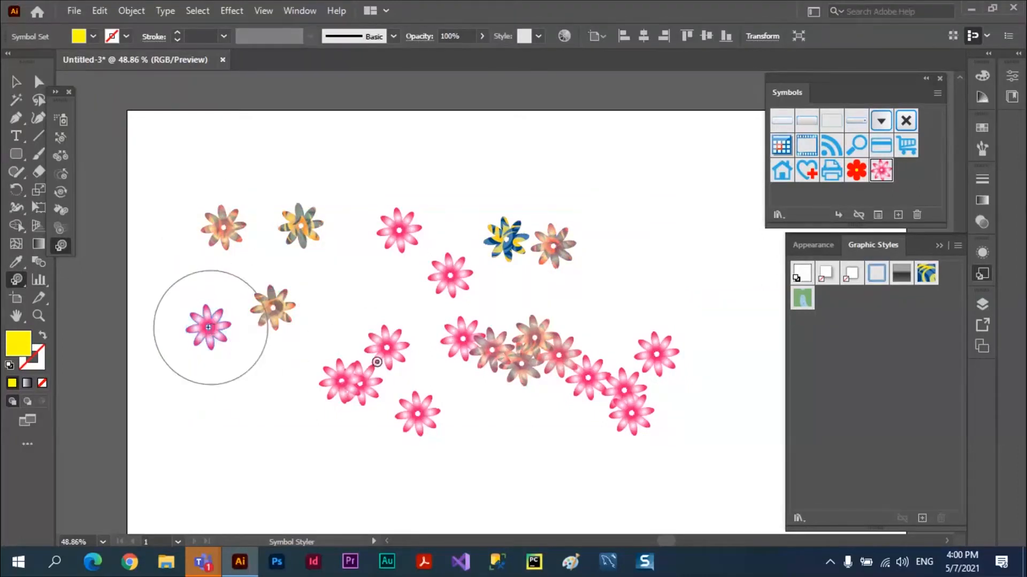
left_click(385, 349)
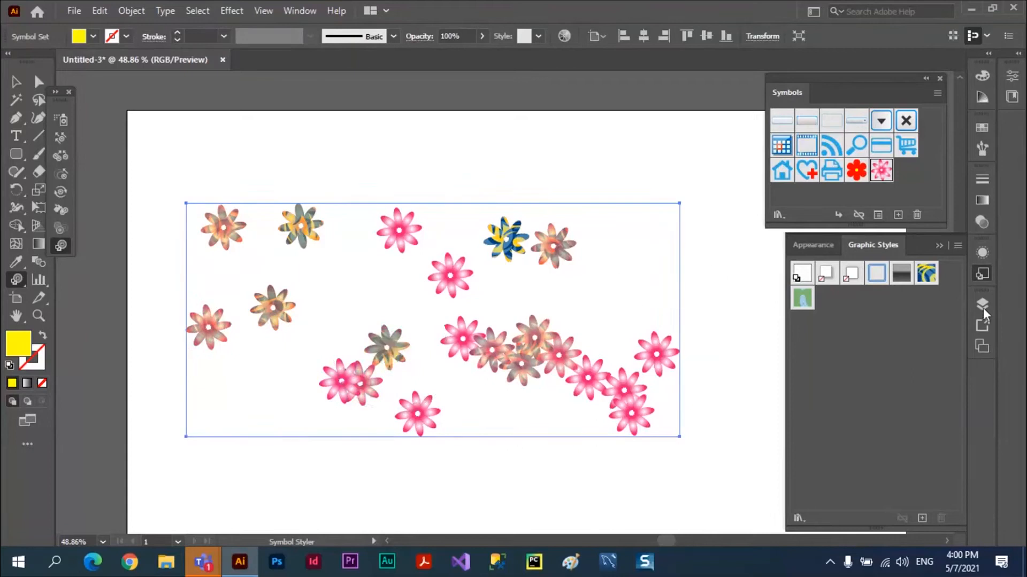
left_click(926, 274)
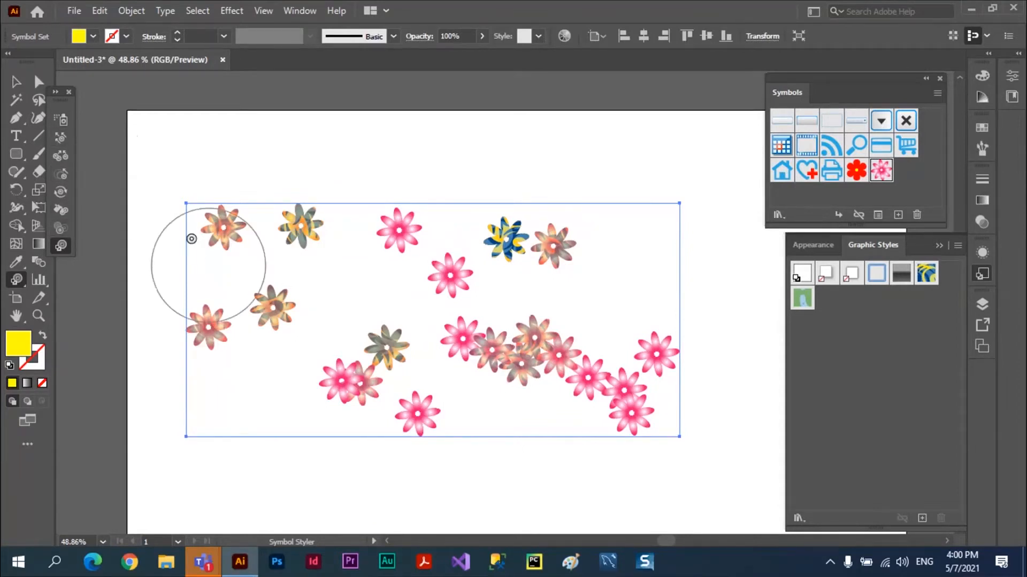
Step: Delete the styled flower set and open the Nature symbol library, enlarged to show more of its symbols
left_click(16, 81)
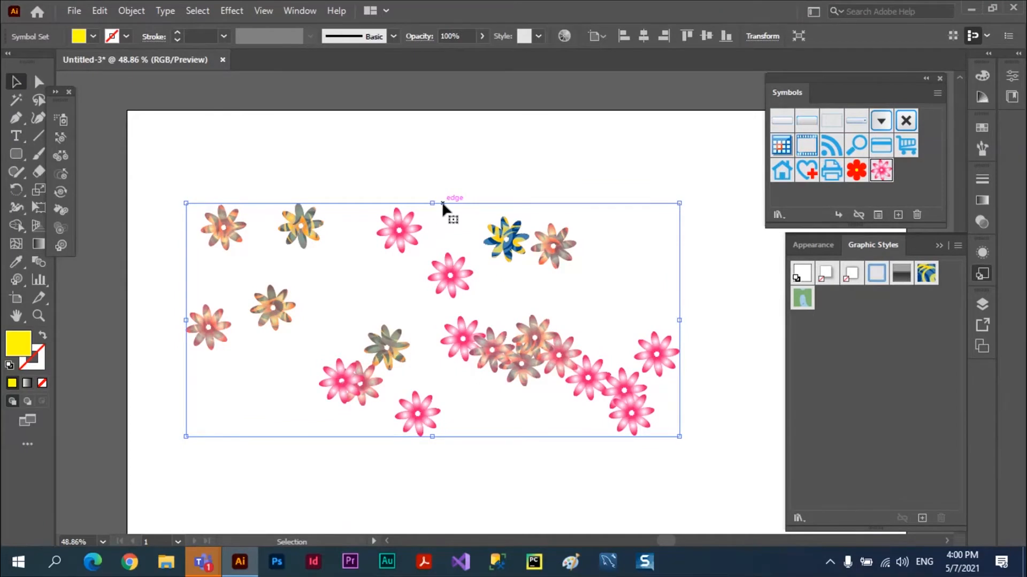
key("Delete")
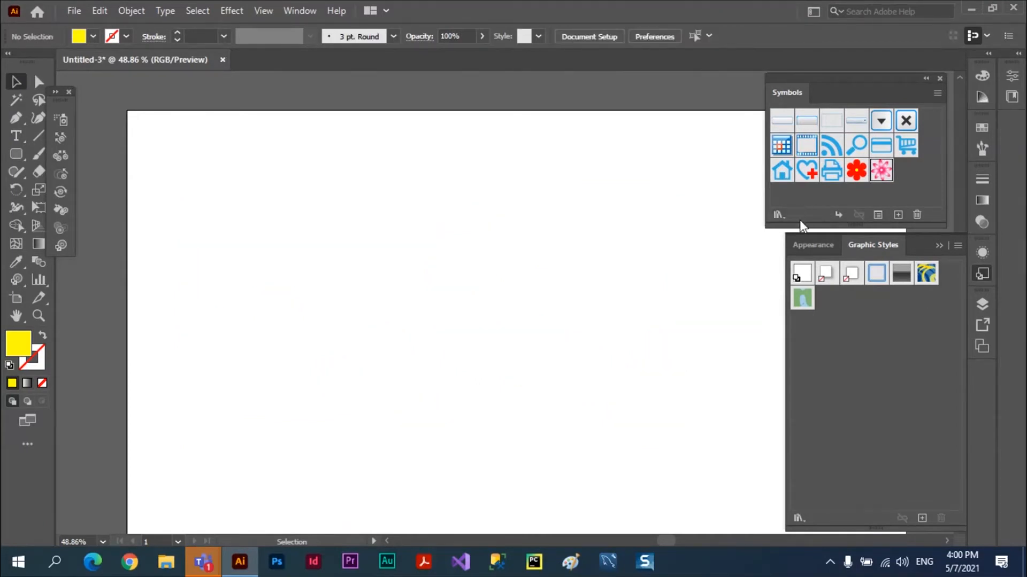
left_click(778, 215)
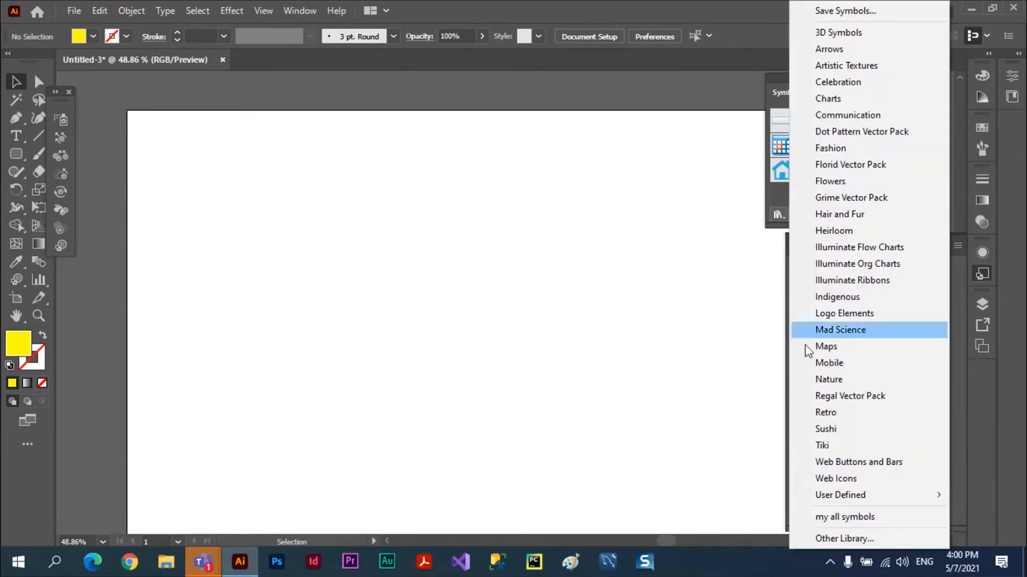
left_click(830, 379)
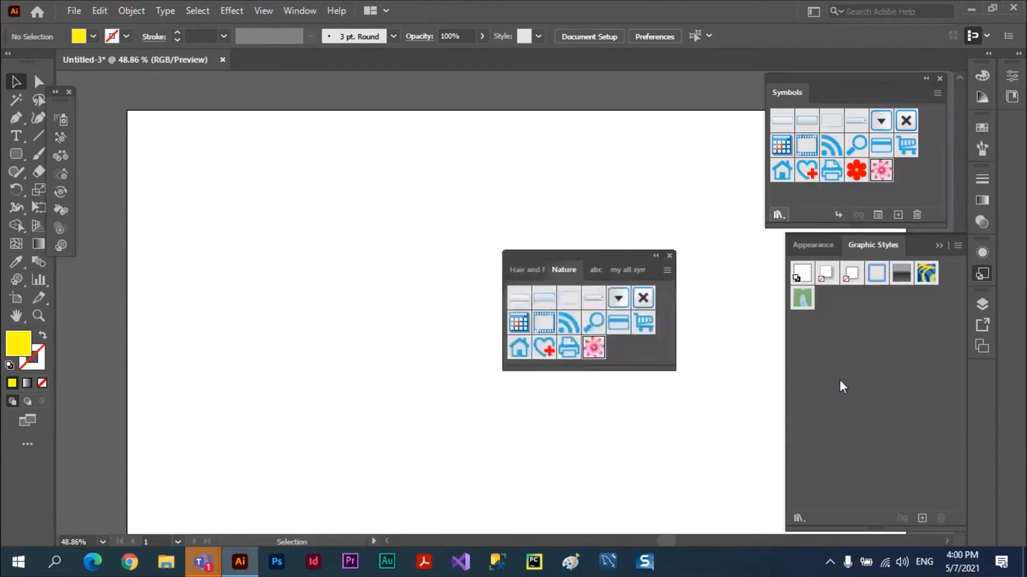
left_click_drag(676, 366, 676, 471)
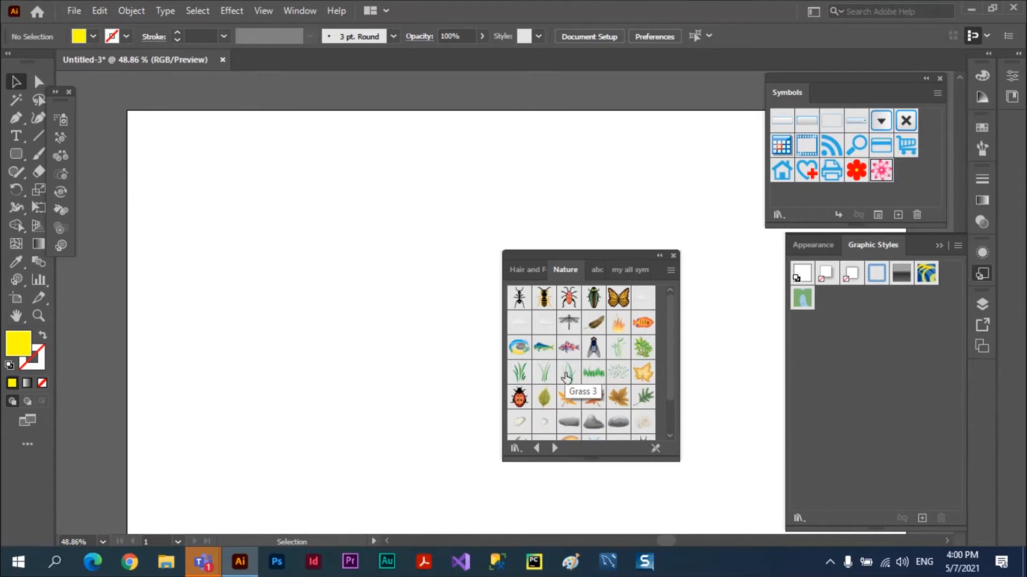
Step: Add the three grass symbols Grass 3, Grass 1 and Grass 2 to the document's symbols and close the Nature library
left_click_drag(569, 374, 892, 192)
left_click(523, 377)
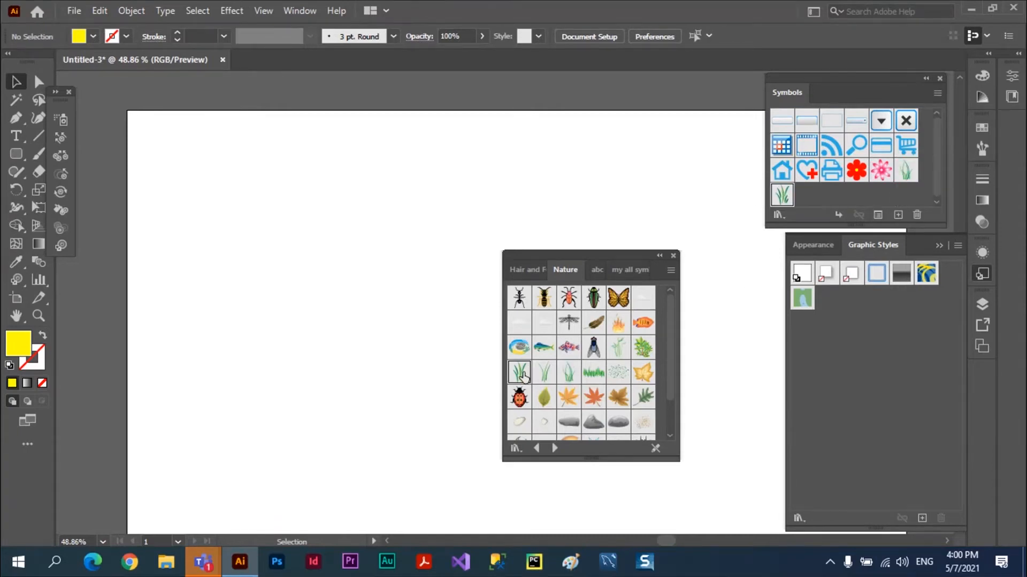
left_click(544, 373)
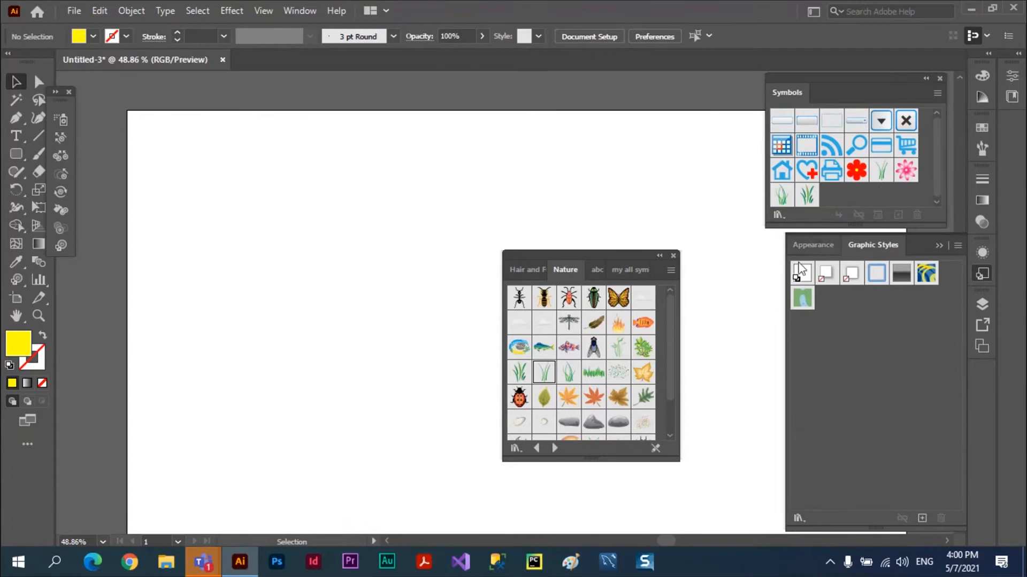
left_click(672, 256)
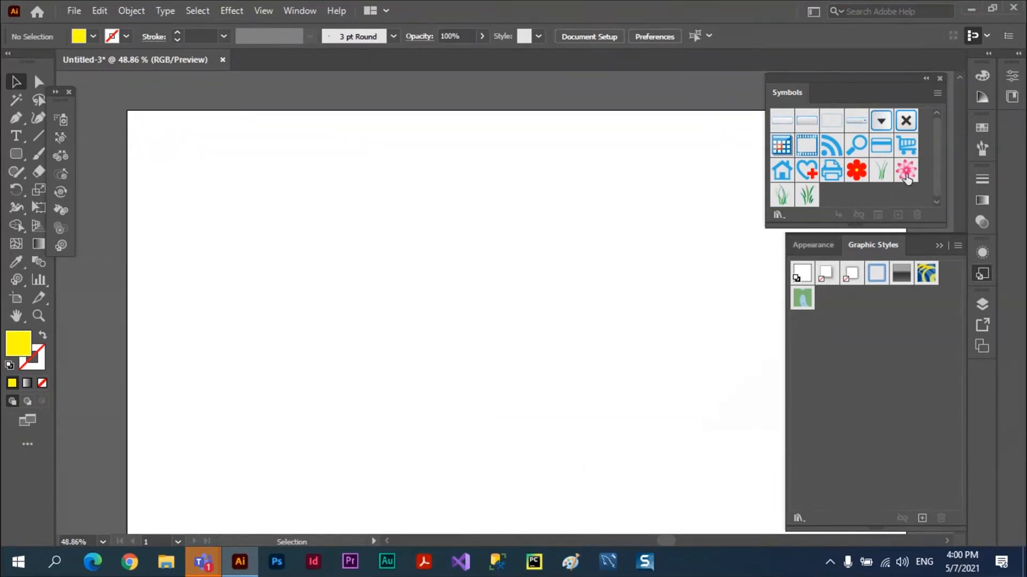
Step: Place a single Grass 2 symbol instance near the middle of the artboard and delete it
left_click(882, 172)
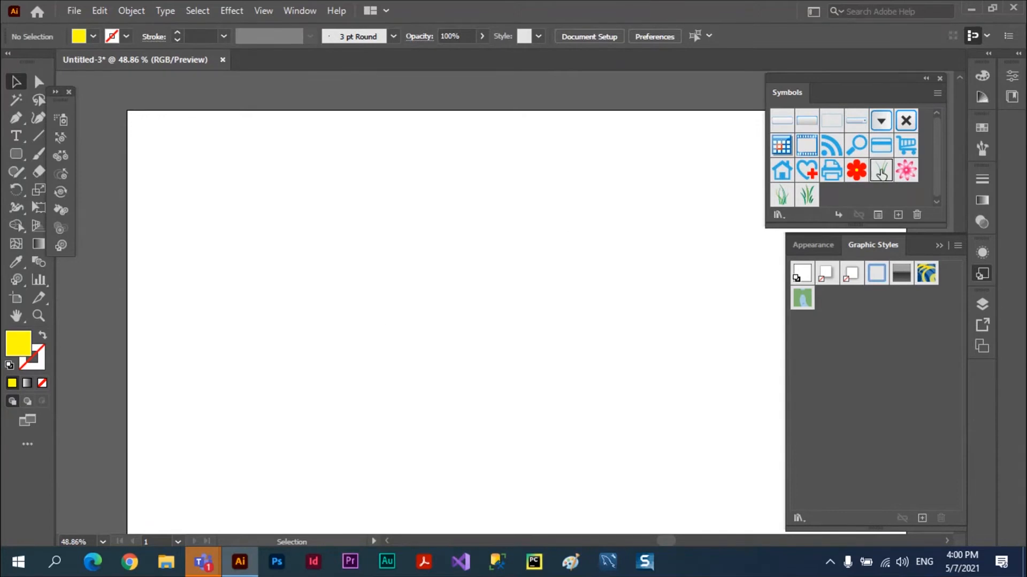
left_click_drag(871, 184, 583, 401)
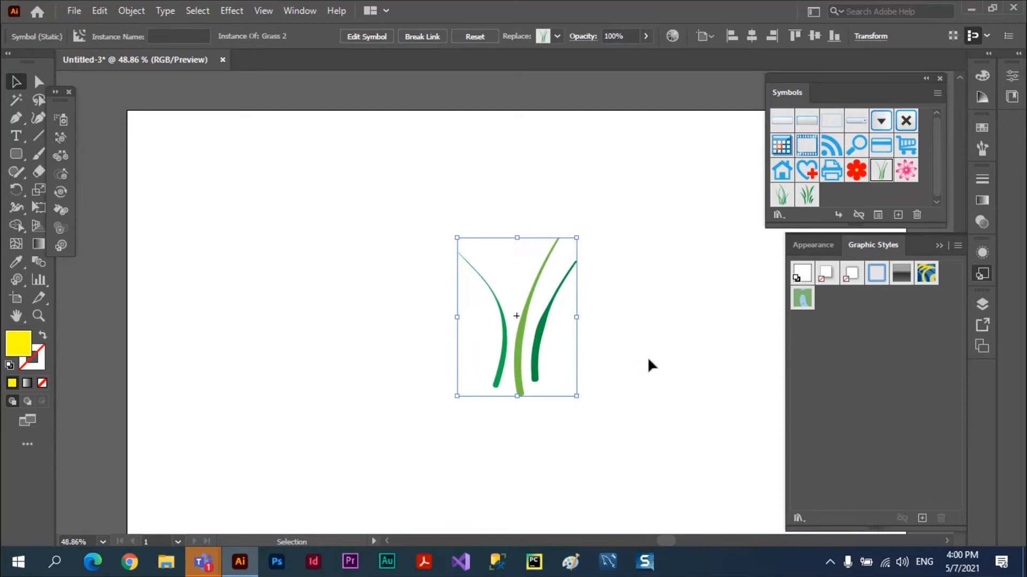
key("Delete")
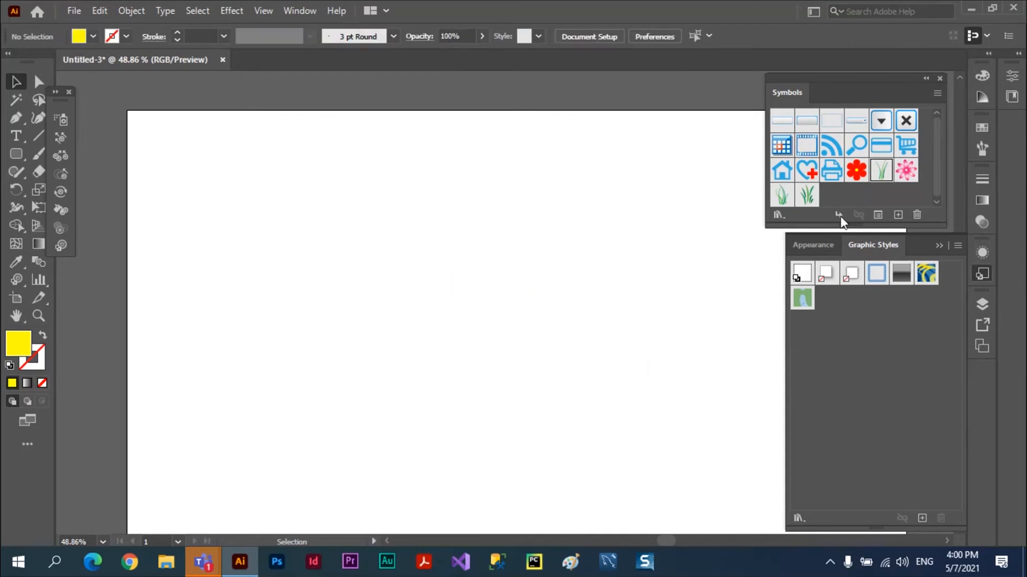
Step: Choose the Grass 3 symbol and spray it across the middle of the artboard with the Symbol Sprayer
left_click(808, 198)
left_click(782, 197)
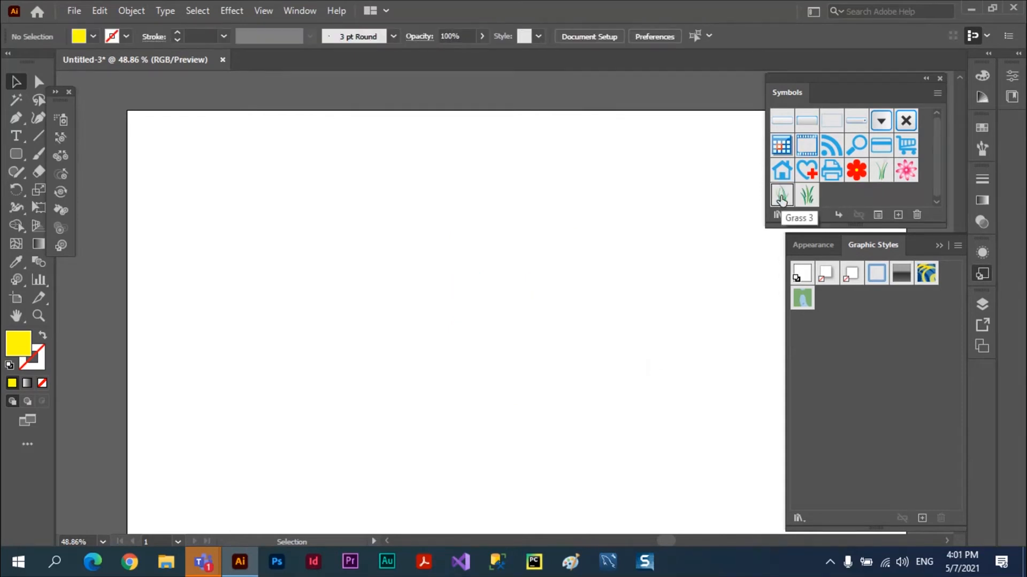
left_click(61, 120)
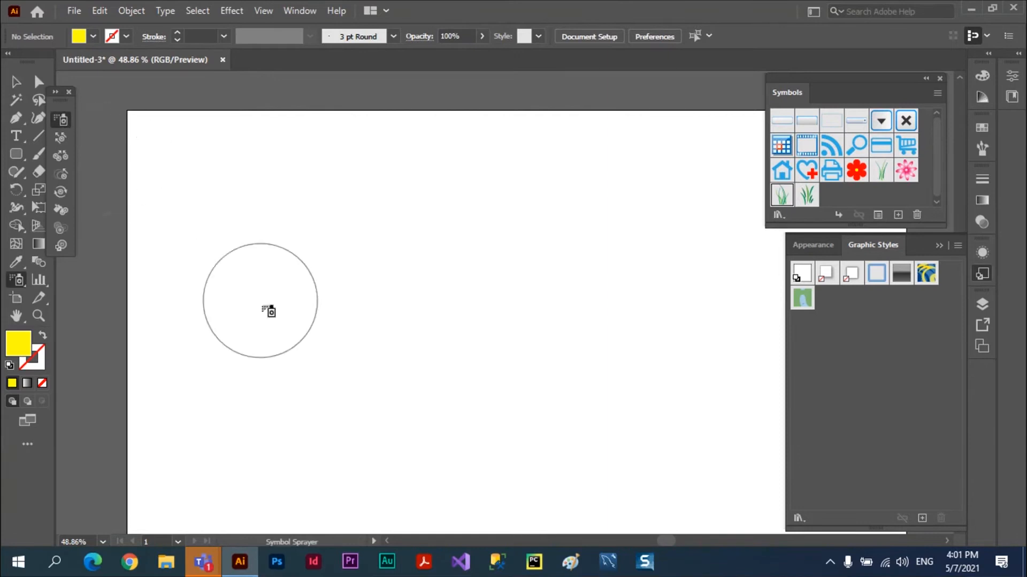
mouse_move(229, 316)
left_mouse_down()
mouse_move(562, 342)
mouse_move(449, 316)
mouse_move(193, 284)
mouse_move(512, 321)
mouse_move(579, 387)
mouse_move(291, 289)
mouse_move(591, 298)
mouse_move(502, 338)
left_mouse_up()
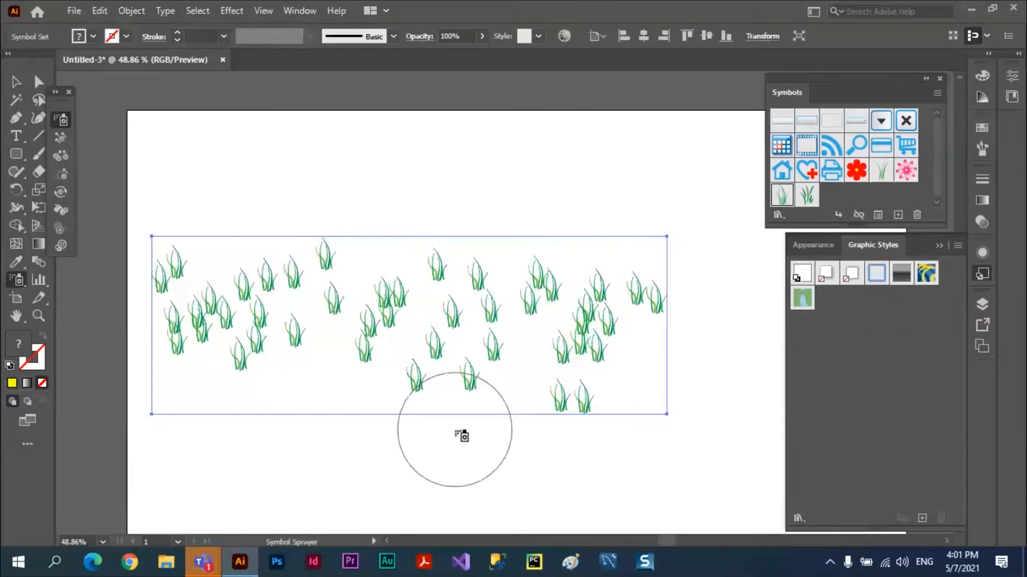
Step: Delete the sprayed grass set and set the Symbol Sprayer's symbol set density to 10
key("Delete")
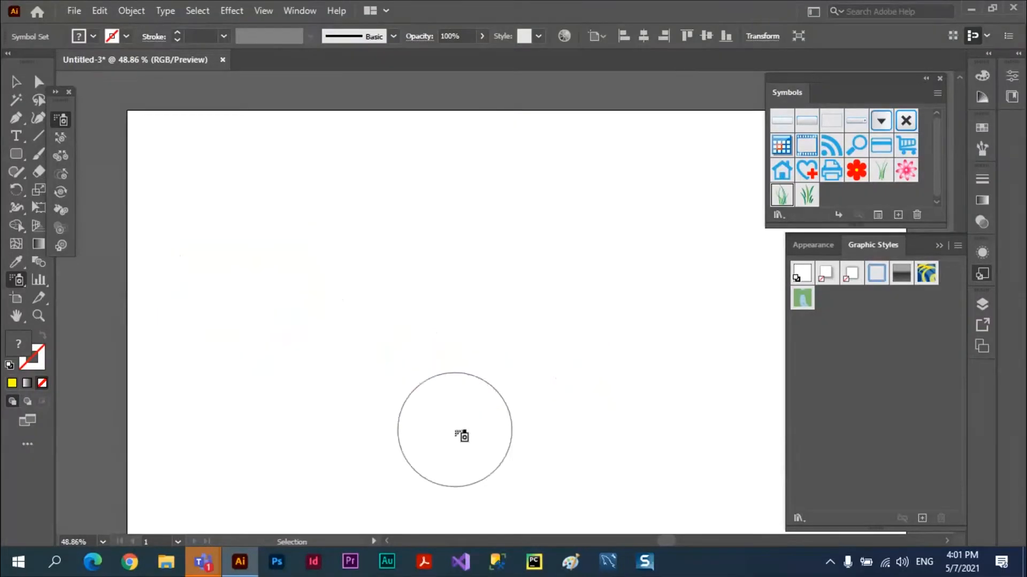
double_click(60, 117)
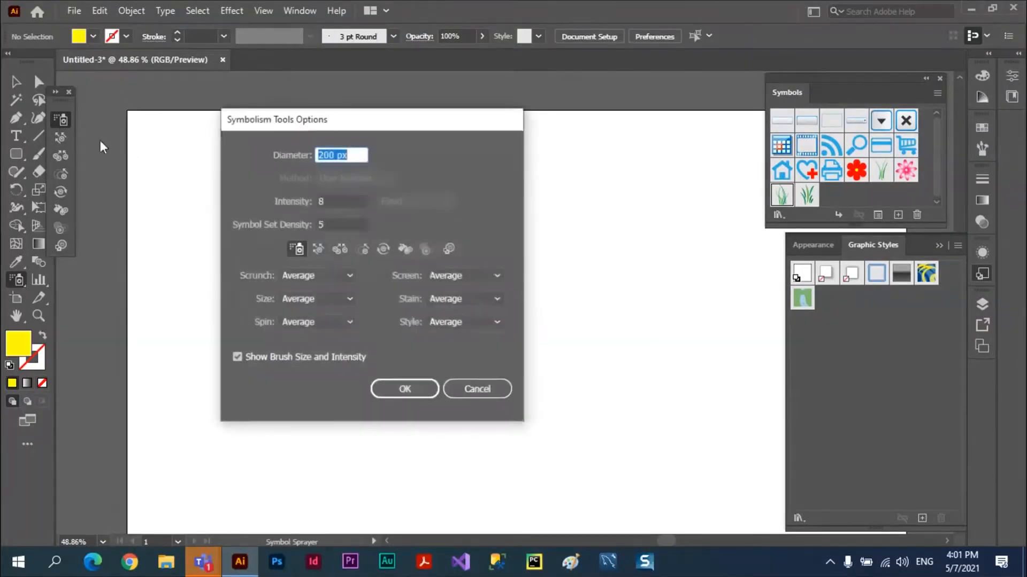
left_click(340, 224)
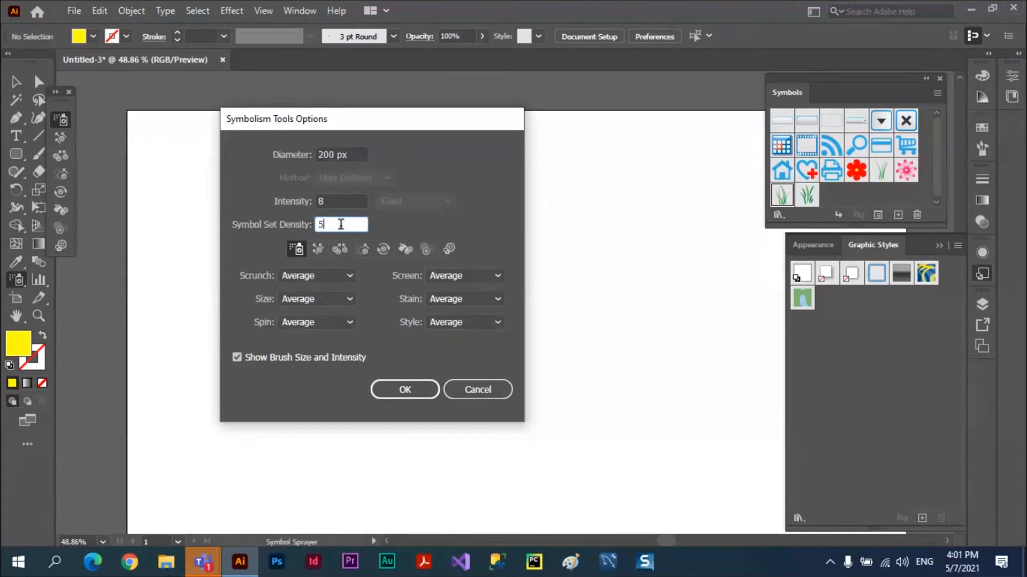
key("Up")
key("Up")
left_click(390, 386)
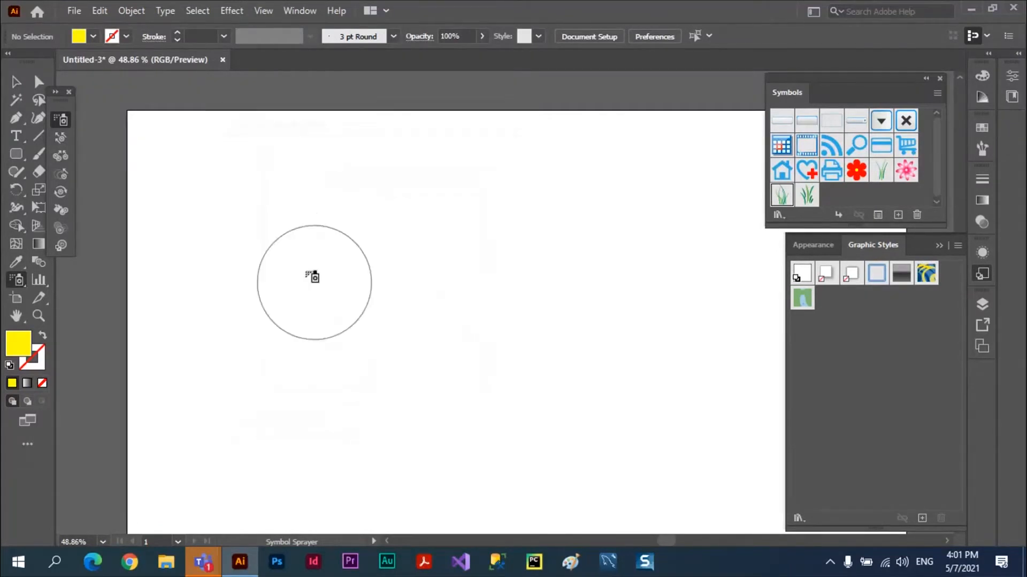
Step: Spray Grass 3 in several passes across the artboard at the new density and delete the resulting set
left_click_drag(260, 236, 515, 245)
mouse_move(229, 275)
left_mouse_down()
mouse_move(666, 305)
mouse_move(287, 304)
mouse_move(493, 288)
mouse_move(309, 286)
mouse_move(252, 321)
mouse_move(495, 404)
left_mouse_up()
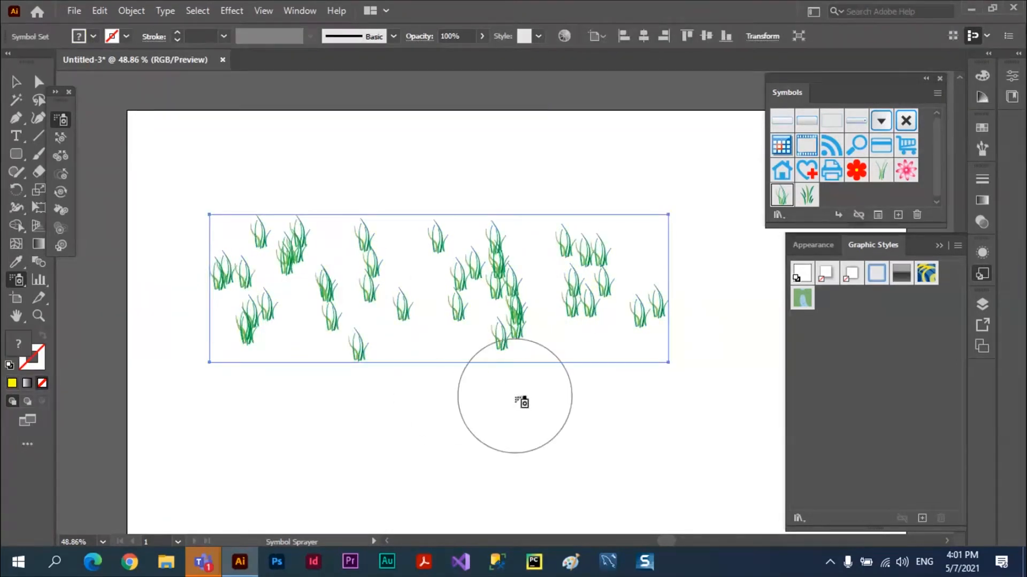
key("Delete")
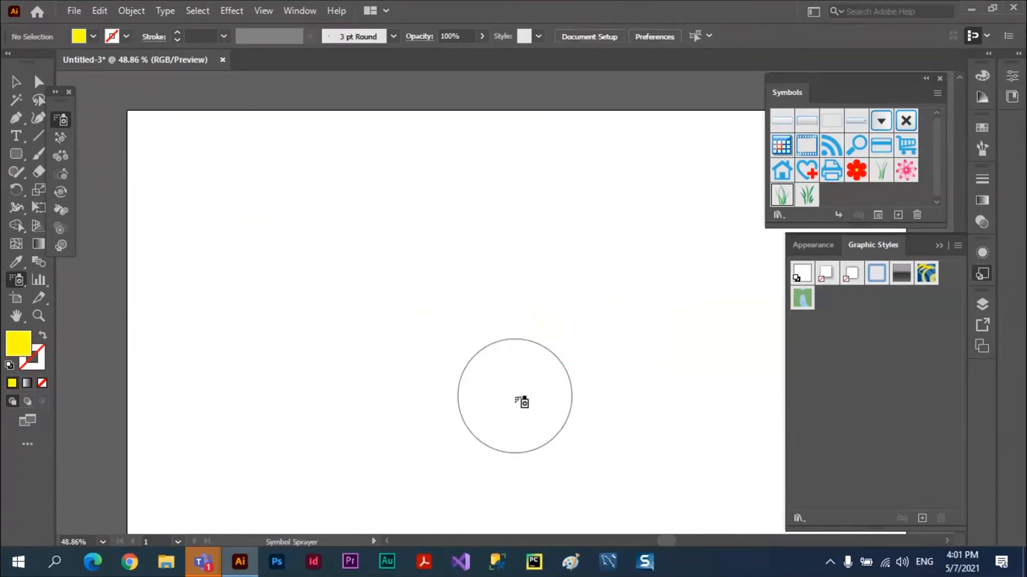
Step: Set the Symbol Sprayer's intensity to 10 and spray dense rows of Grass 3 across the artboard
double_click(66, 122)
left_click(349, 202)
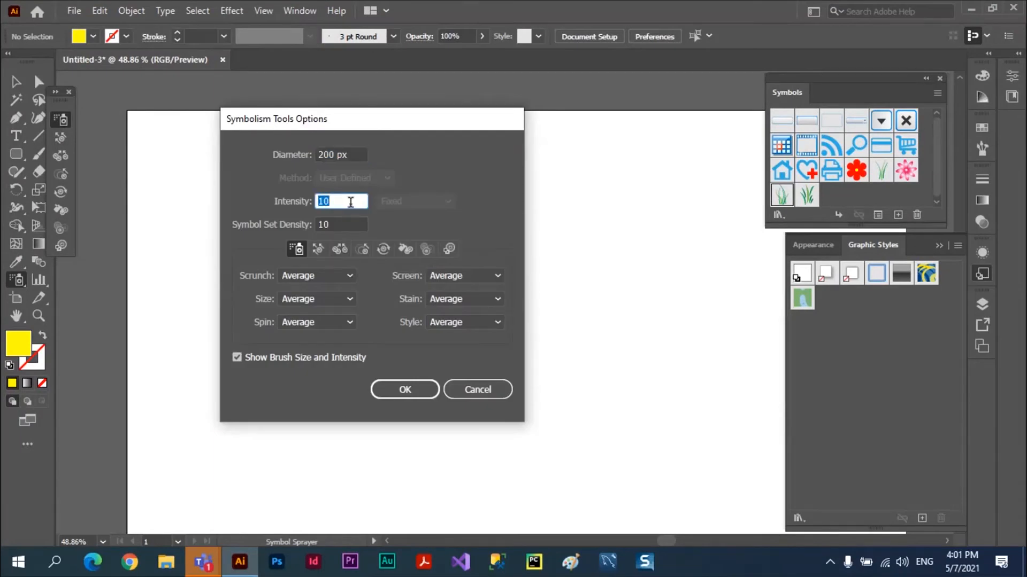
left_click(395, 389)
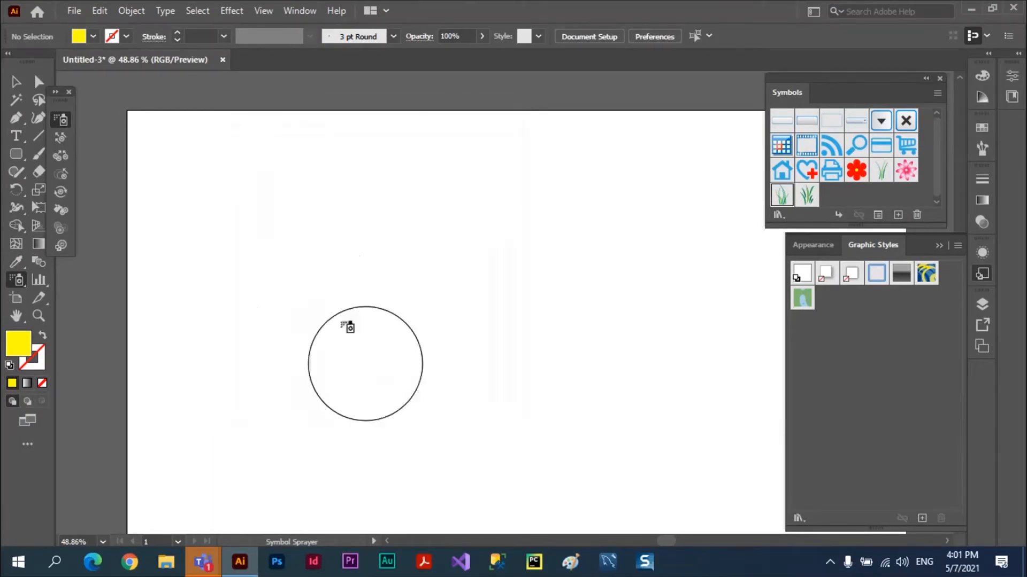
mouse_move(250, 270)
left_mouse_down()
mouse_move(425, 273)
mouse_move(566, 293)
mouse_move(477, 310)
mouse_move(293, 327)
left_mouse_up()
key("ctrl+z")
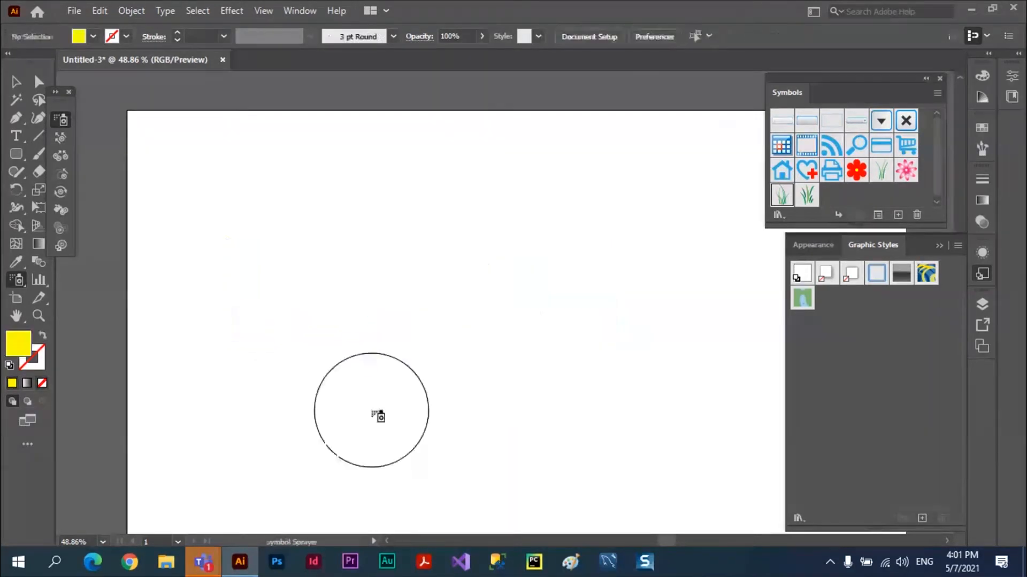
mouse_move(245, 278)
left_mouse_down()
mouse_move(417, 282)
mouse_move(385, 325)
mouse_move(182, 312)
mouse_move(555, 302)
mouse_move(202, 266)
mouse_move(570, 351)
mouse_move(137, 362)
mouse_move(601, 394)
mouse_move(408, 390)
mouse_move(663, 321)
mouse_move(588, 300)
mouse_move(598, 360)
left_mouse_up()
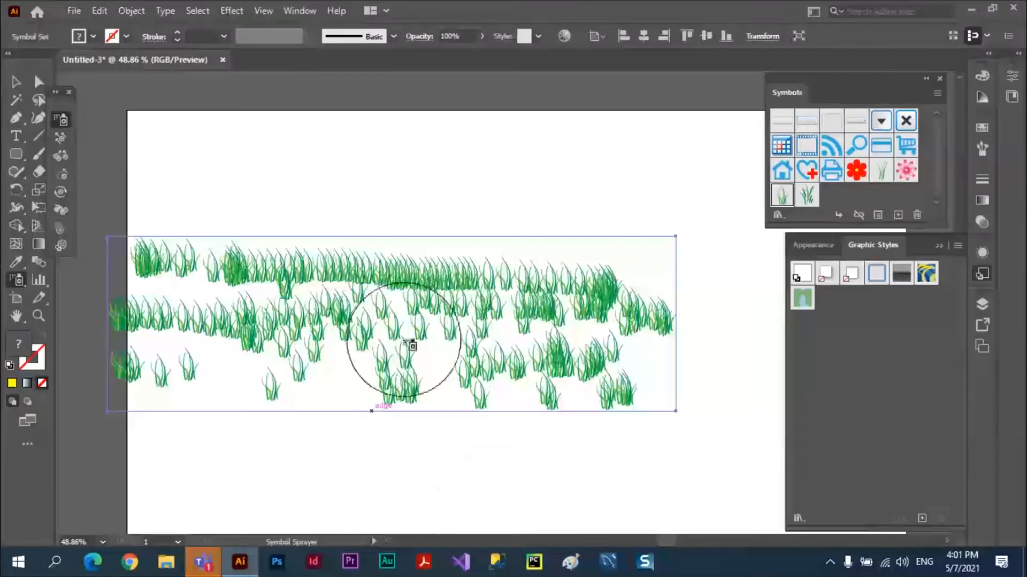
Step: Push the grass symbols at the set's left and middle downward with the Symbol Shifter
left_click(60, 138)
mouse_move(244, 262)
left_mouse_down()
mouse_move(217, 294)
mouse_move(212, 324)
left_mouse_up()
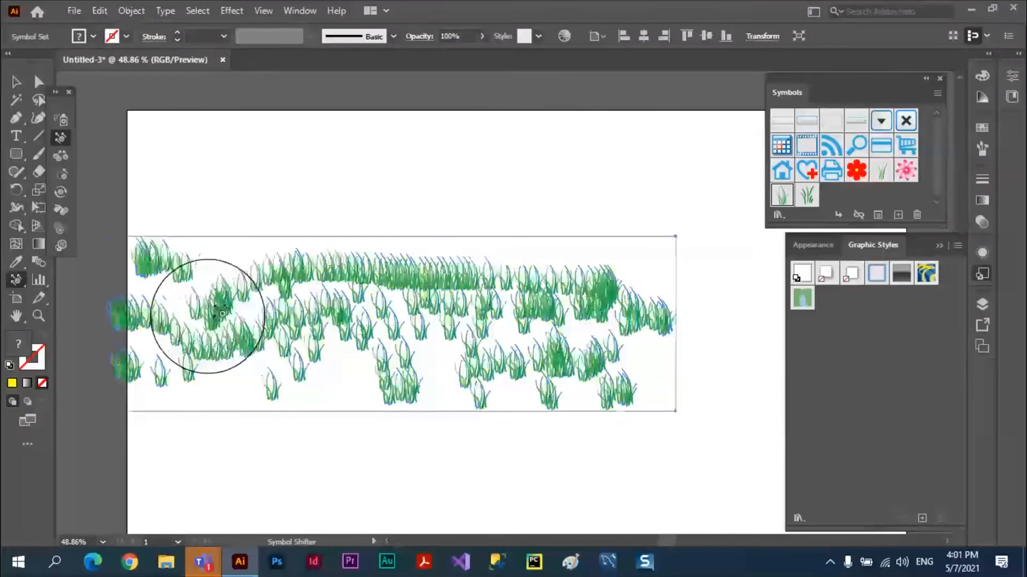
mouse_move(386, 283)
left_mouse_down()
mouse_move(424, 341)
mouse_move(611, 280)
mouse_move(598, 335)
mouse_move(490, 282)
mouse_move(407, 289)
mouse_move(495, 291)
mouse_move(322, 352)
mouse_move(357, 355)
left_mouse_up()
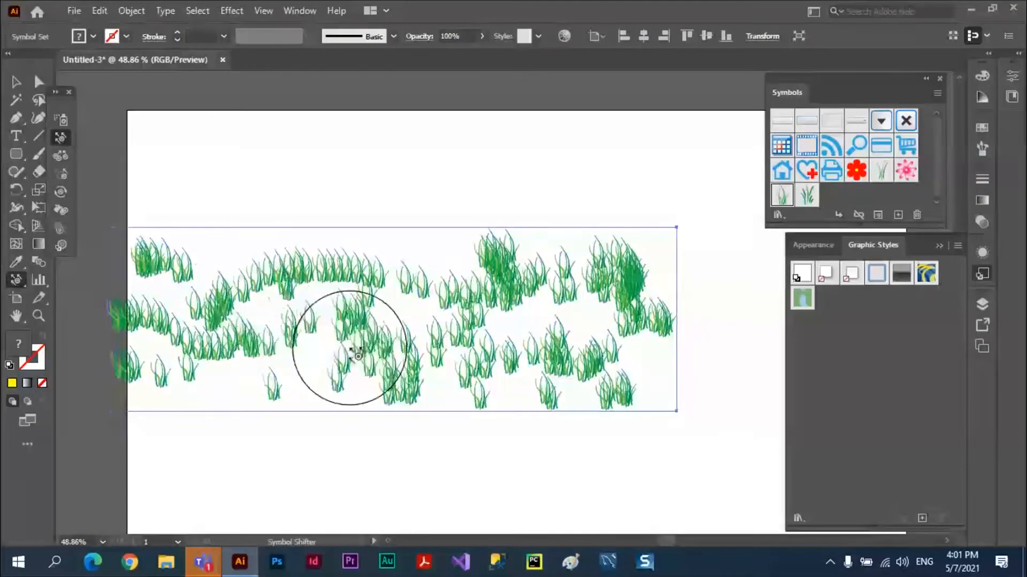
Step: Run the Symbol Scruncher over the left and middle grass, and spread apart the two dense clumps at the upper right
left_click(61, 155)
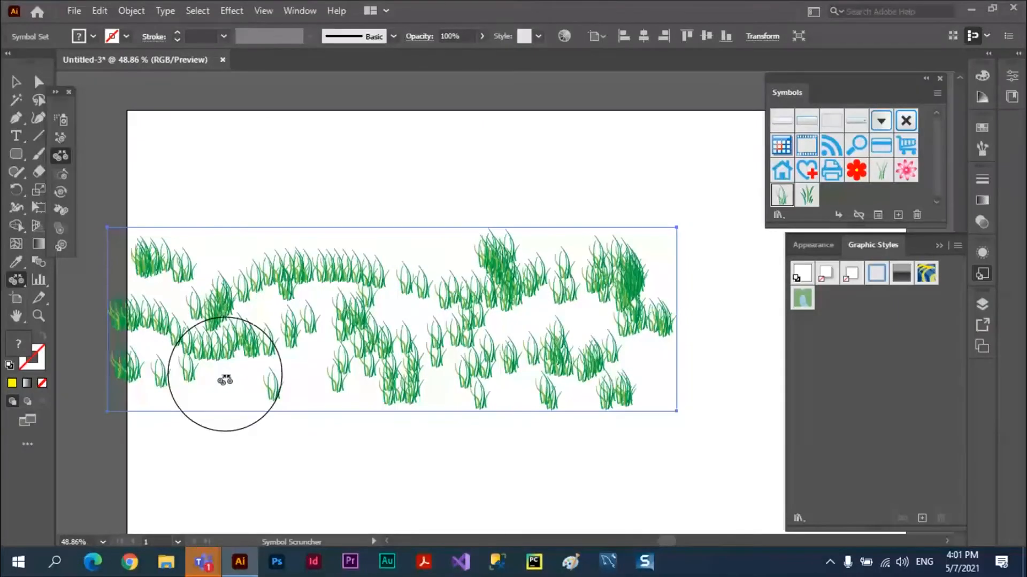
mouse_move(225, 379)
left_mouse_down()
mouse_move(244, 364)
mouse_move(230, 309)
mouse_move(401, 298)
left_mouse_up()
left_click(504, 297, "alt")
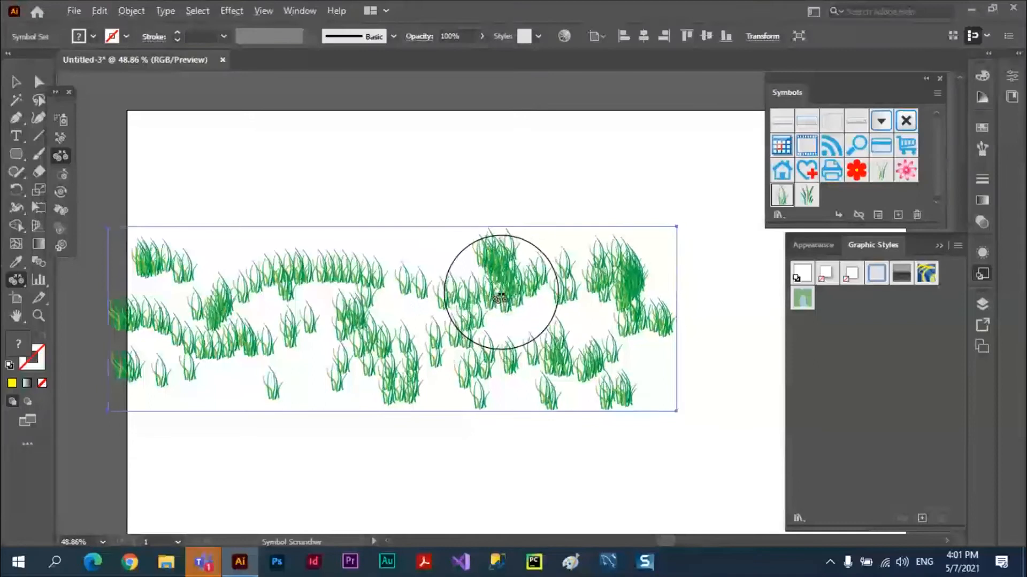
left_click(508, 274, "alt")
left_click(628, 274, "alt")
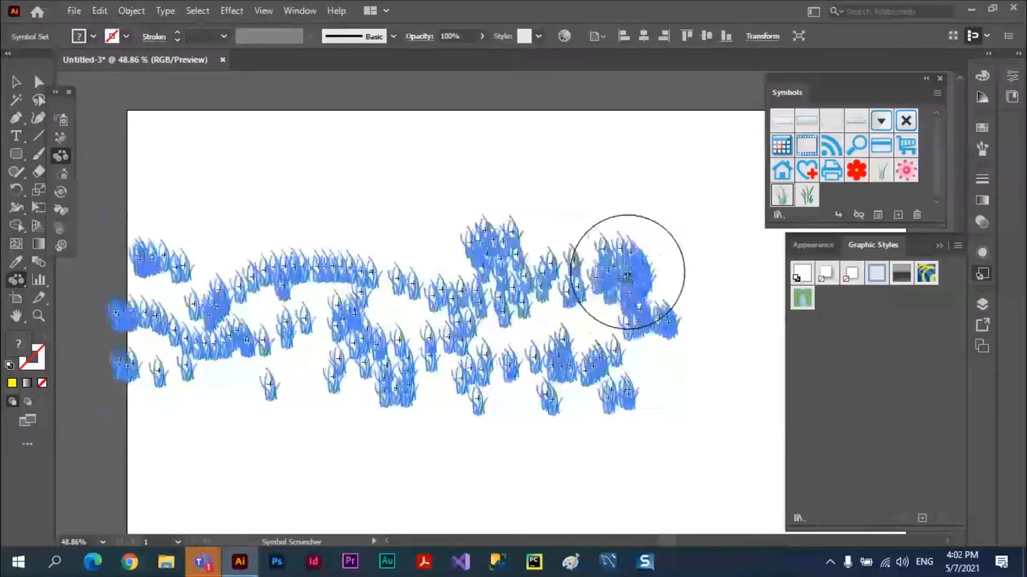
Step: Enlarge patches of grass across the set with the Symbol Sizer, including the upper row, the right side and the middle clumps
left_click(61, 174)
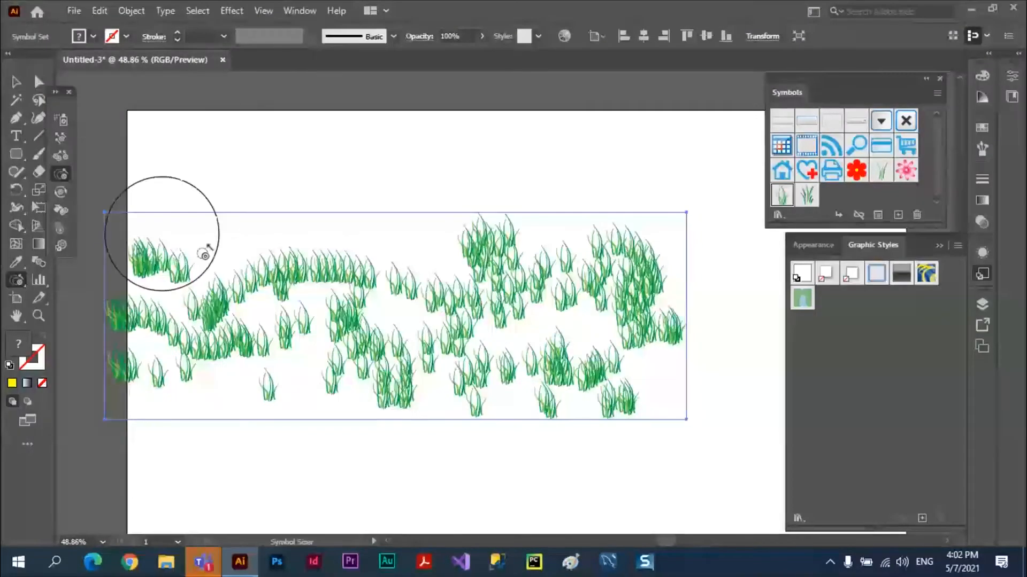
left_click(312, 291)
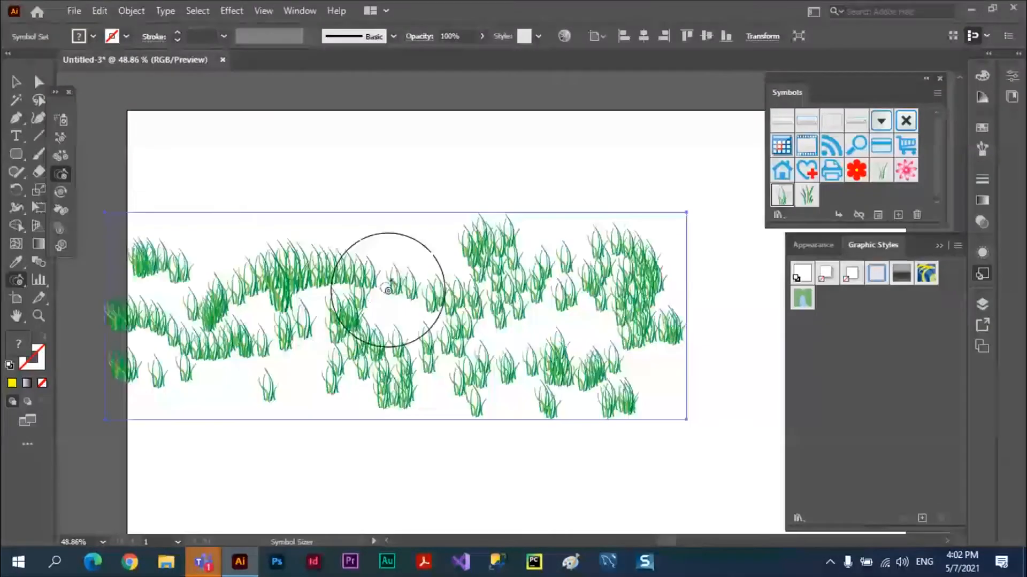
left_click(573, 297)
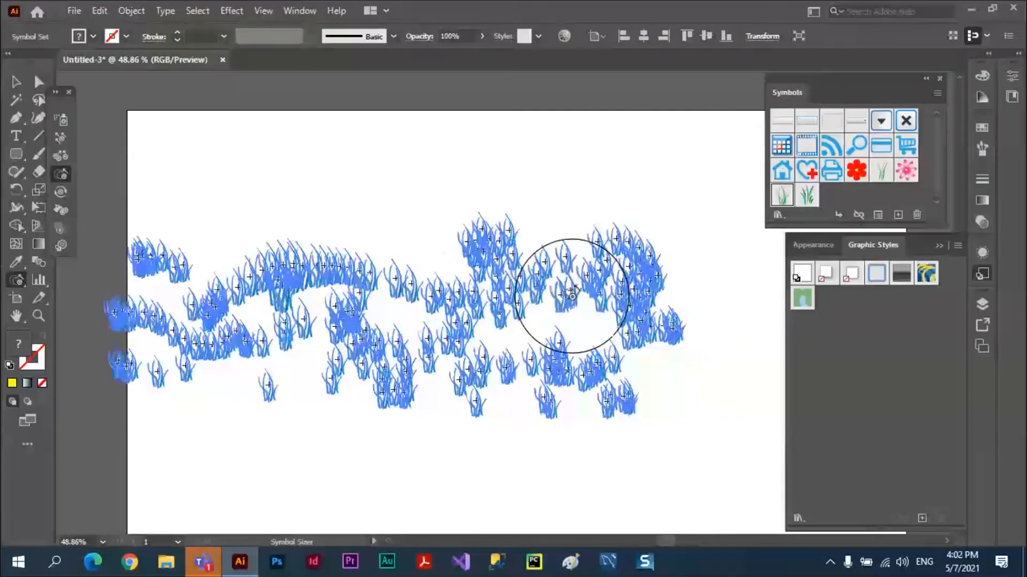
left_click(471, 344)
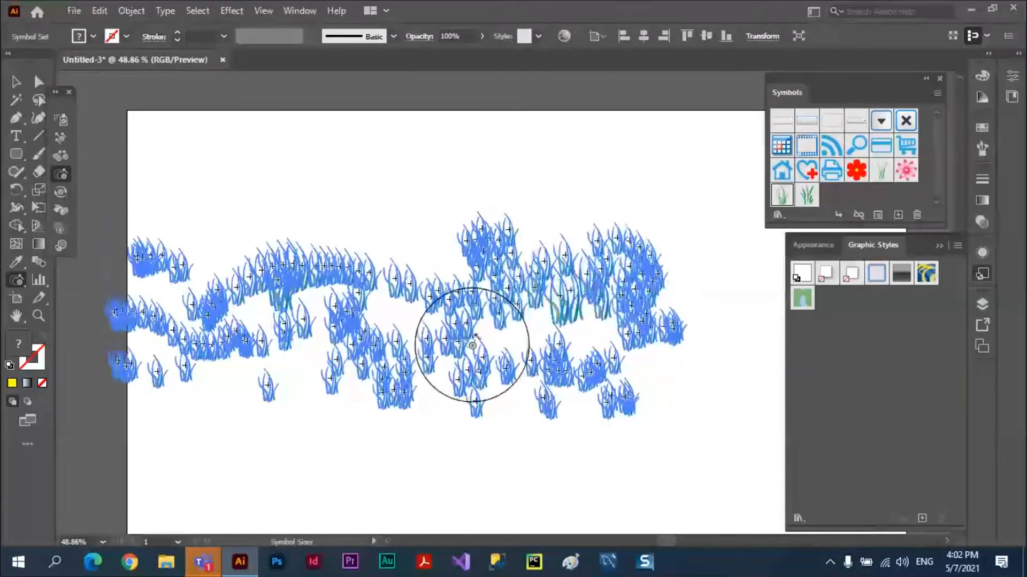
left_click(365, 366)
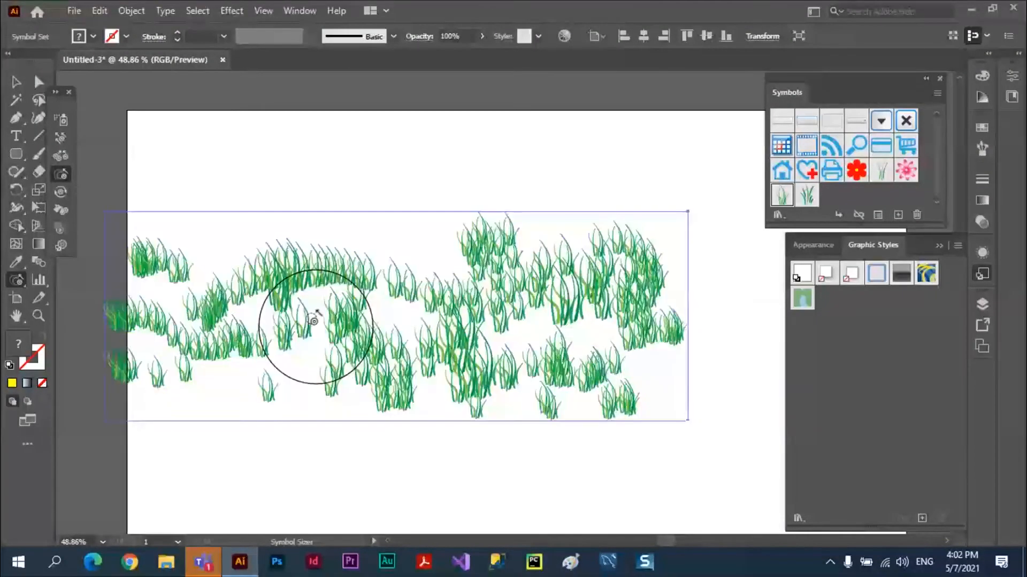
left_click(298, 321)
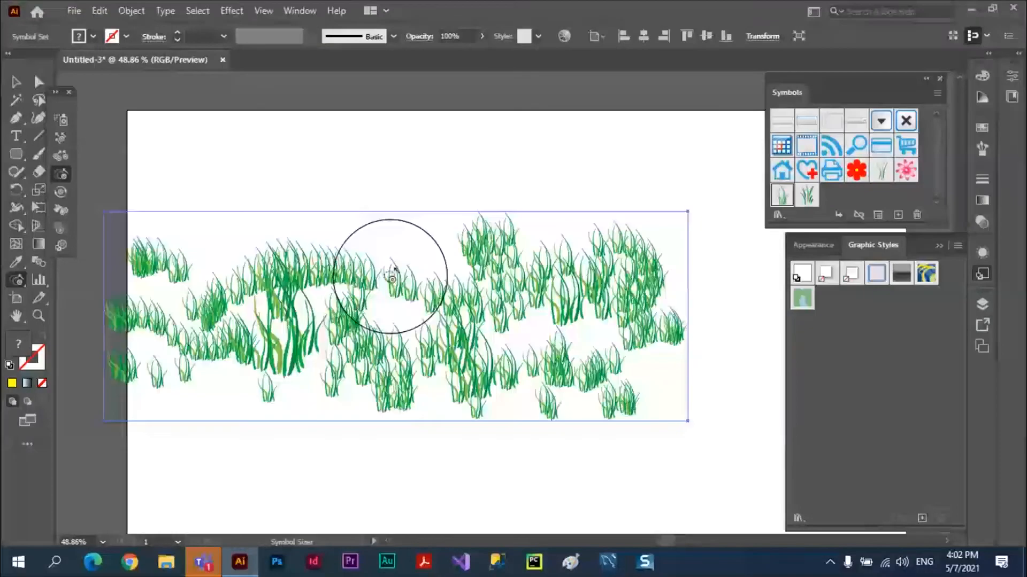
Step: Shrink the upper-middle grass row and the upper clump with the Symbol Sizer, and enlarge the grass along the set's lower edge
left_click(350, 265, "alt")
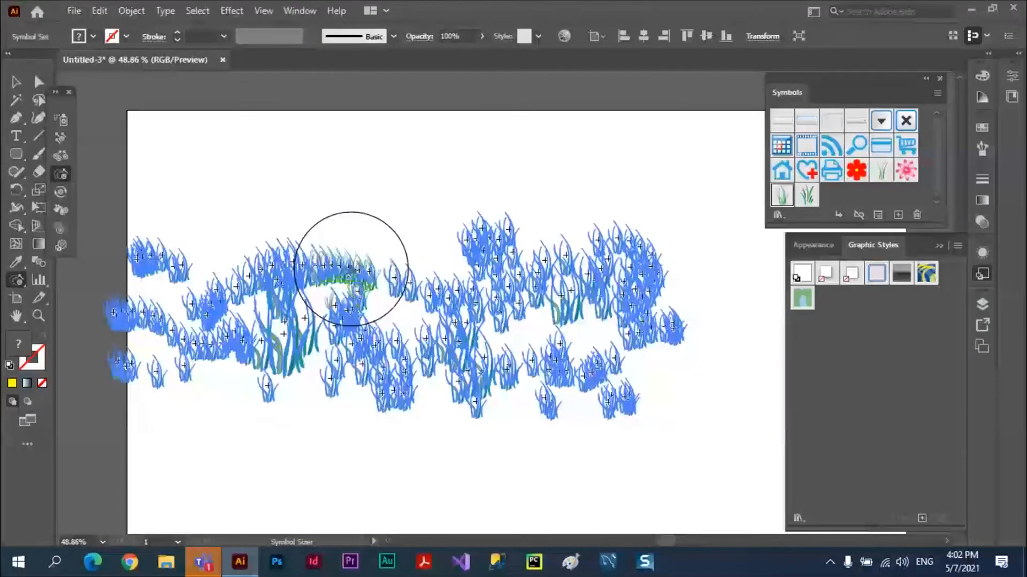
left_click_drag(404, 385, 391, 389)
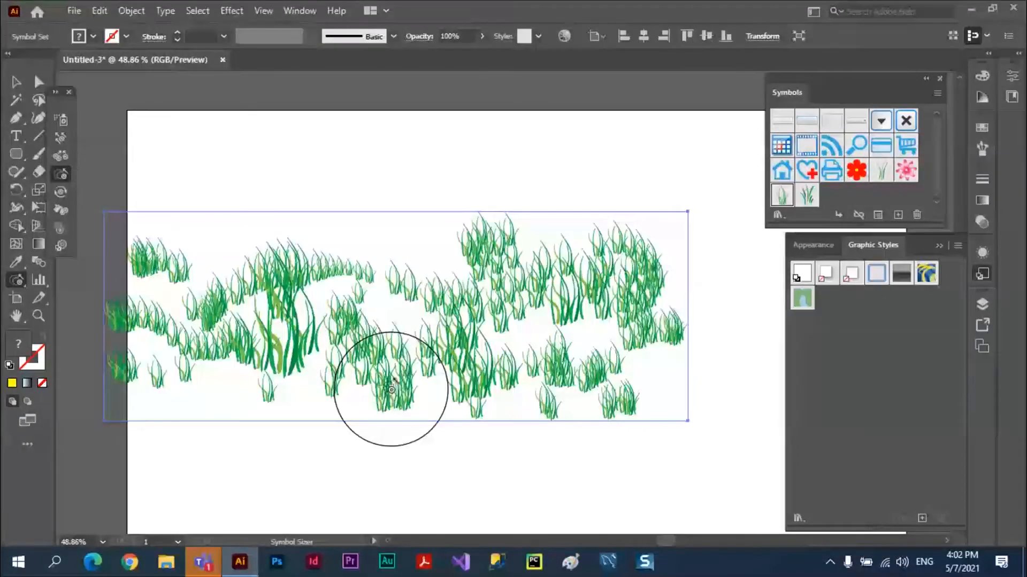
left_click_drag(163, 375, 157, 375)
left_click_drag(638, 411, 637, 411)
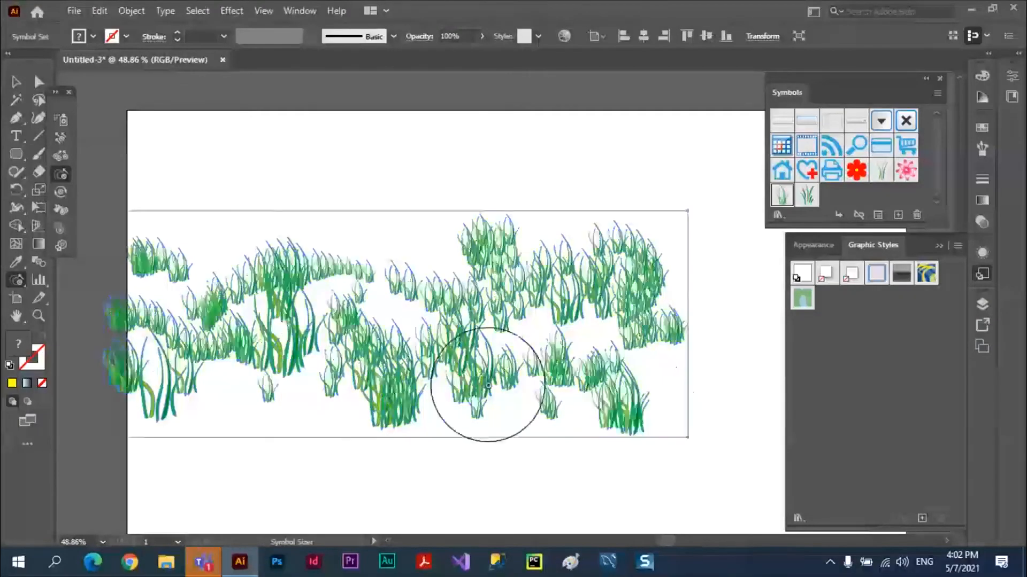
left_click_drag(487, 385, 487, 388)
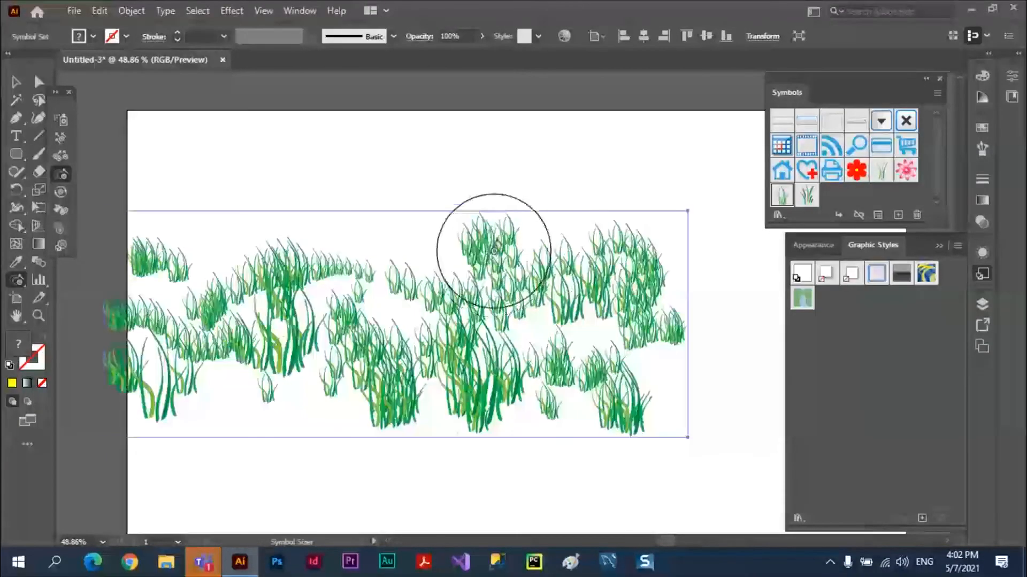
left_click_drag(494, 249, 490, 238)
left_click_drag(397, 396, 396, 396)
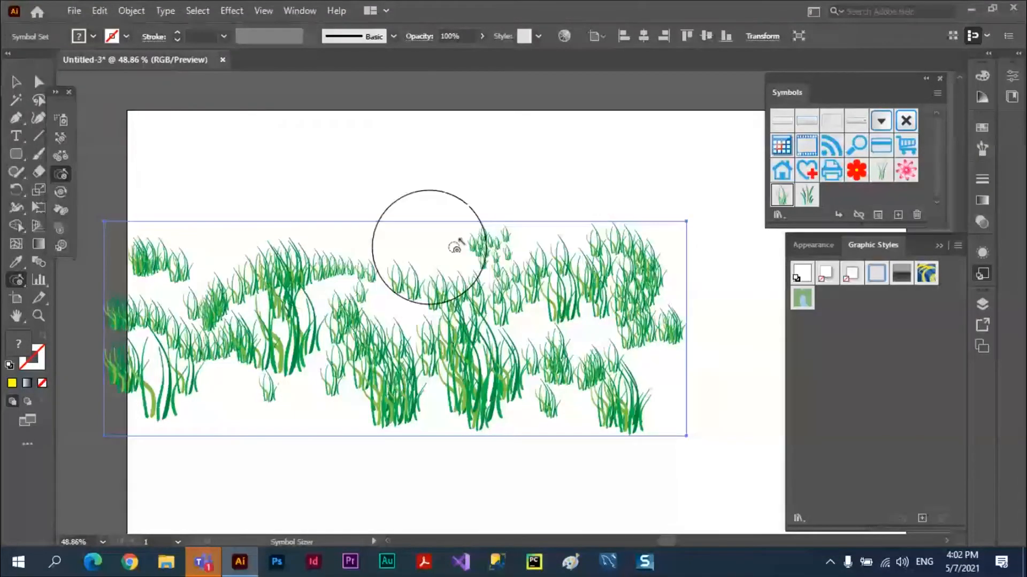
Step: Spray the pink flower 2 symbol in rows and a curve over the existing grass set with the Symbol Sprayer
left_click(906, 170)
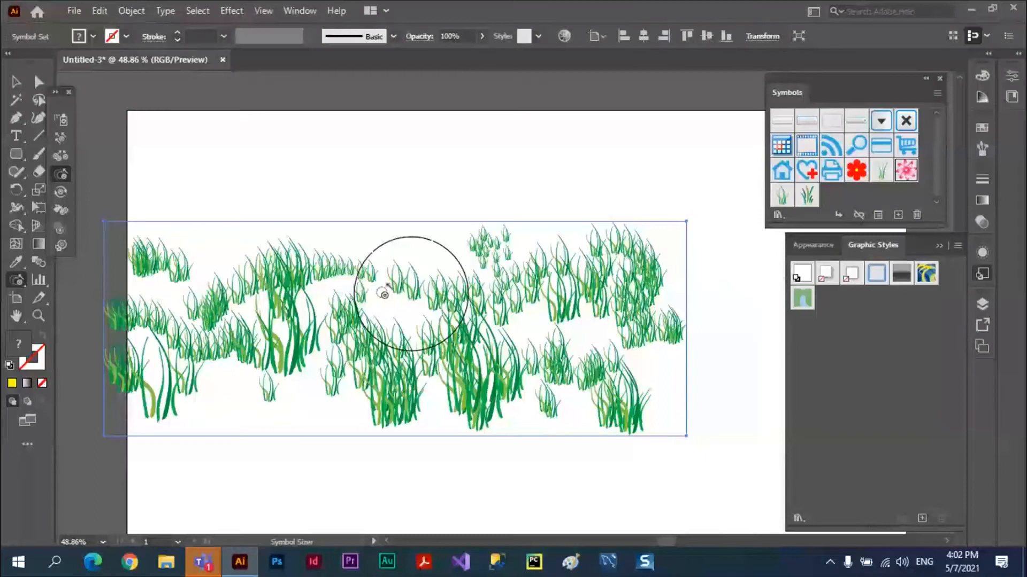
mouse_move(176, 278)
left_mouse_down()
mouse_move(332, 245)
mouse_move(435, 287)
left_mouse_up()
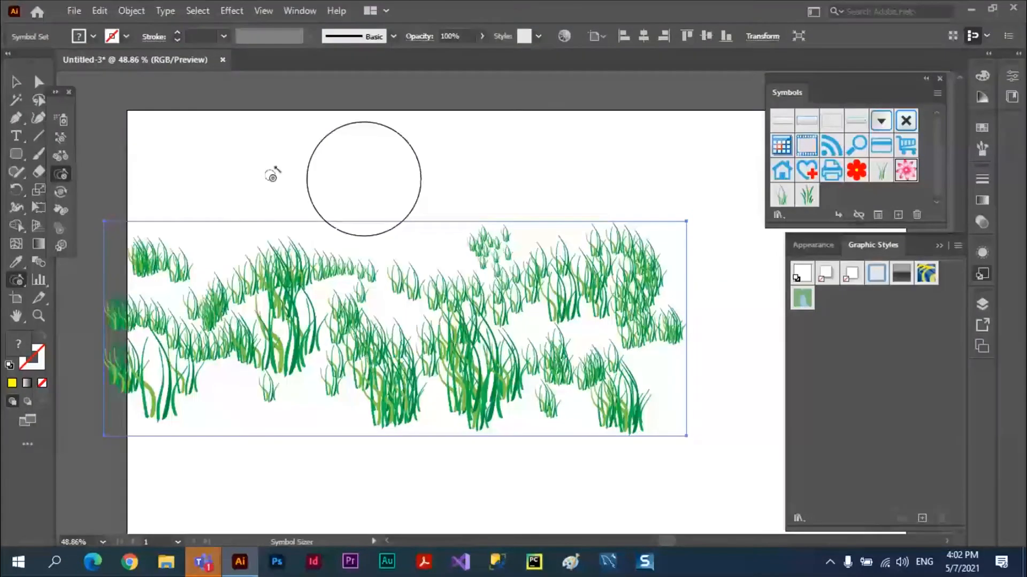
left_click(60, 120)
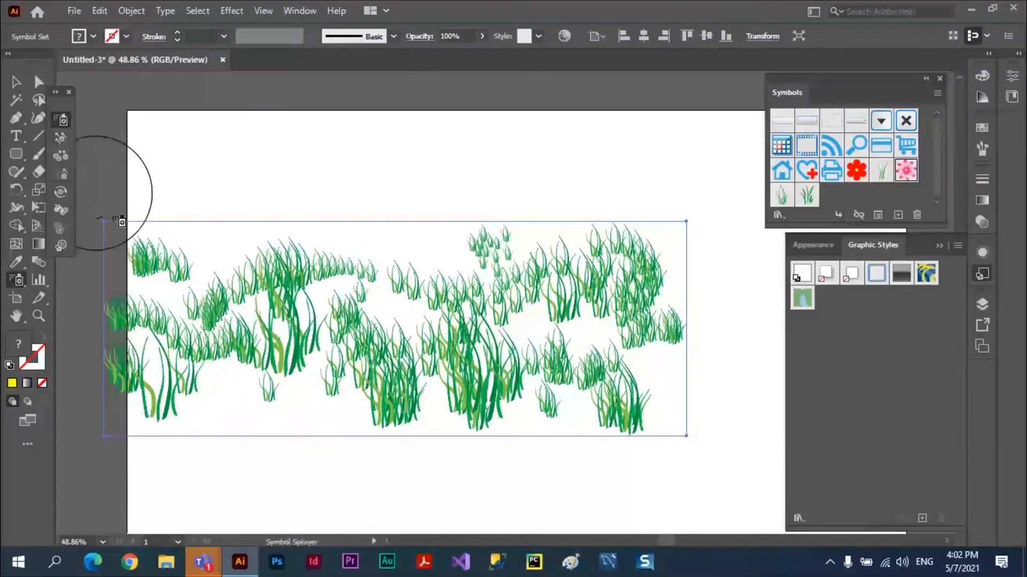
mouse_move(122, 222)
left_mouse_down()
mouse_move(363, 251)
mouse_move(255, 323)
mouse_move(330, 348)
mouse_move(318, 358)
left_mouse_up()
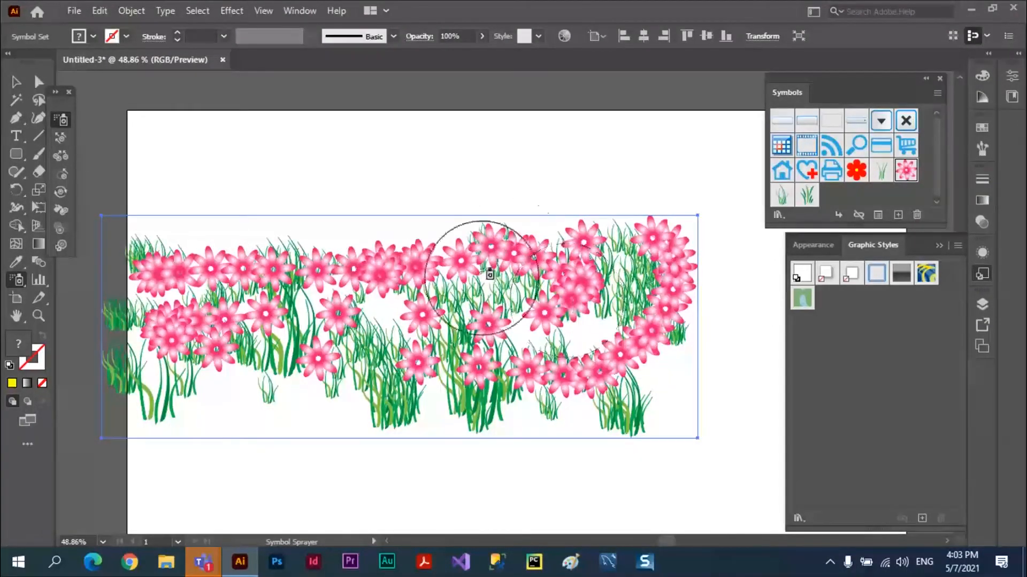
Step: Spread apart the pink flowers in the upper-middle part of the set with the Symbol Scruncher
left_click(63, 157)
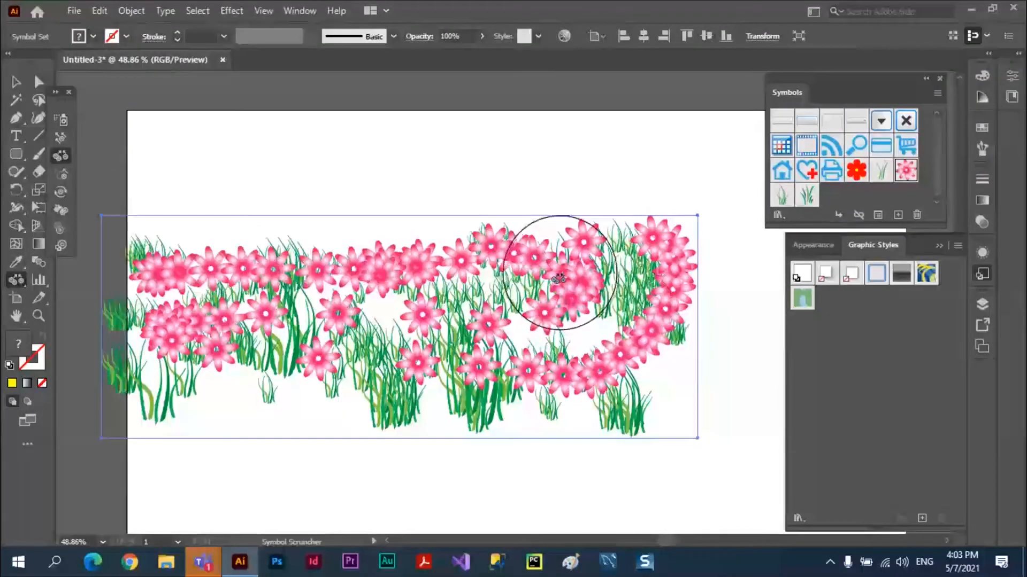
left_click_drag(519, 261, 513, 254)
left_click_drag(393, 273, 380, 262)
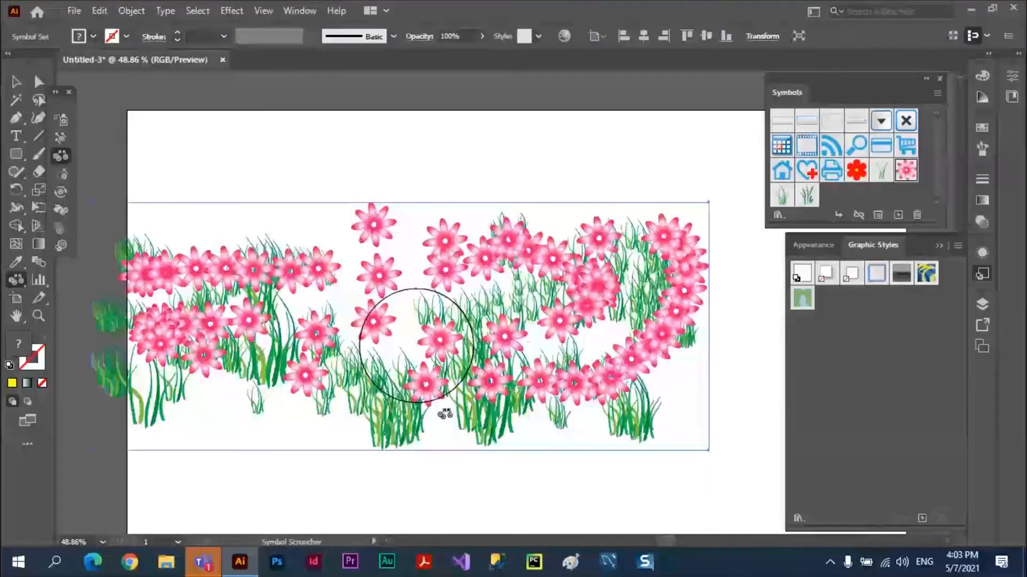
Step: Enlarge flowers at the set's right edge, left side and lower middle with the Symbol Sizer
left_click(62, 174)
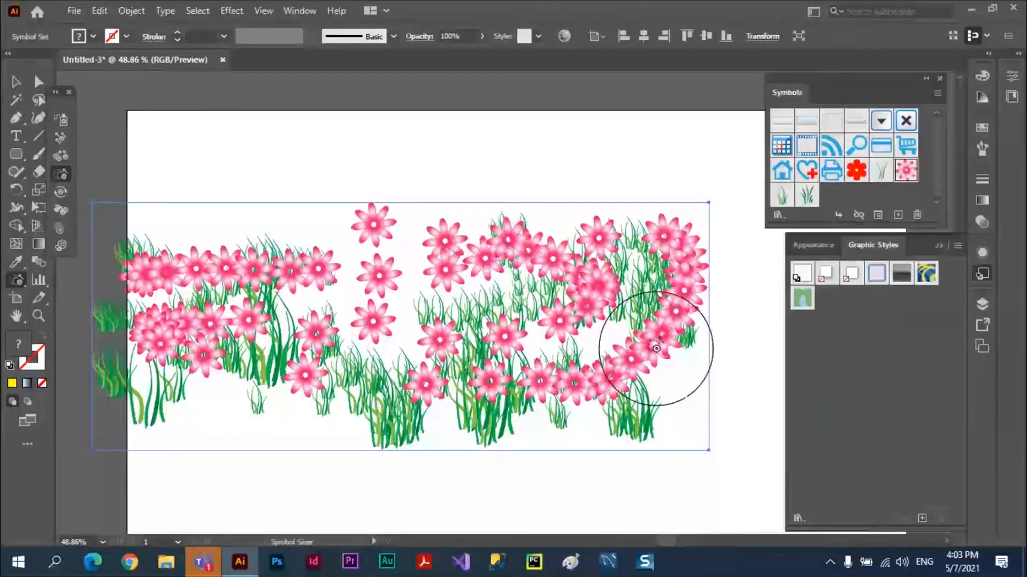
mouse_move(657, 344)
left_mouse_down()
mouse_move(676, 300)
mouse_move(229, 287)
mouse_move(212, 296)
left_mouse_up()
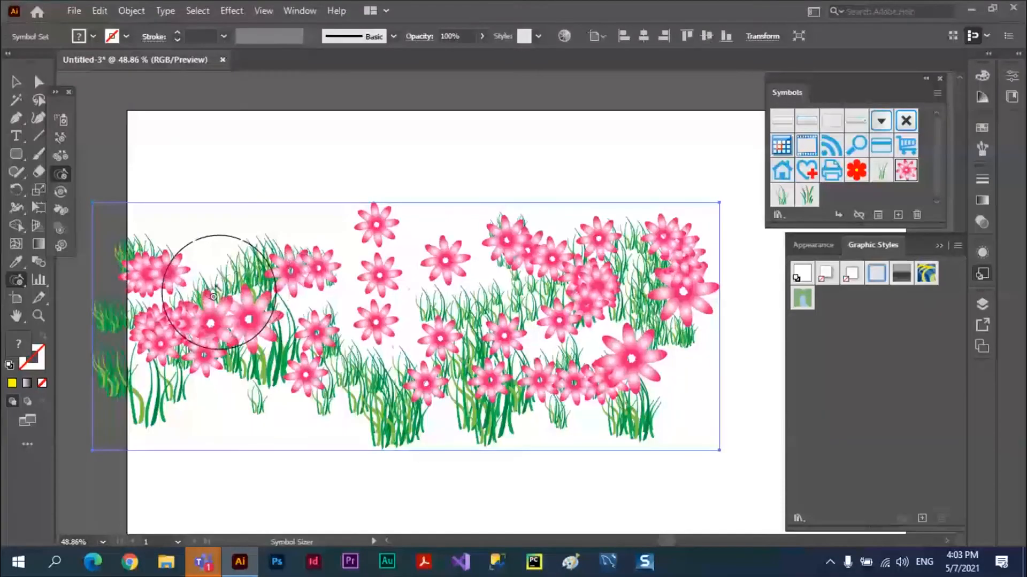
left_click(488, 377)
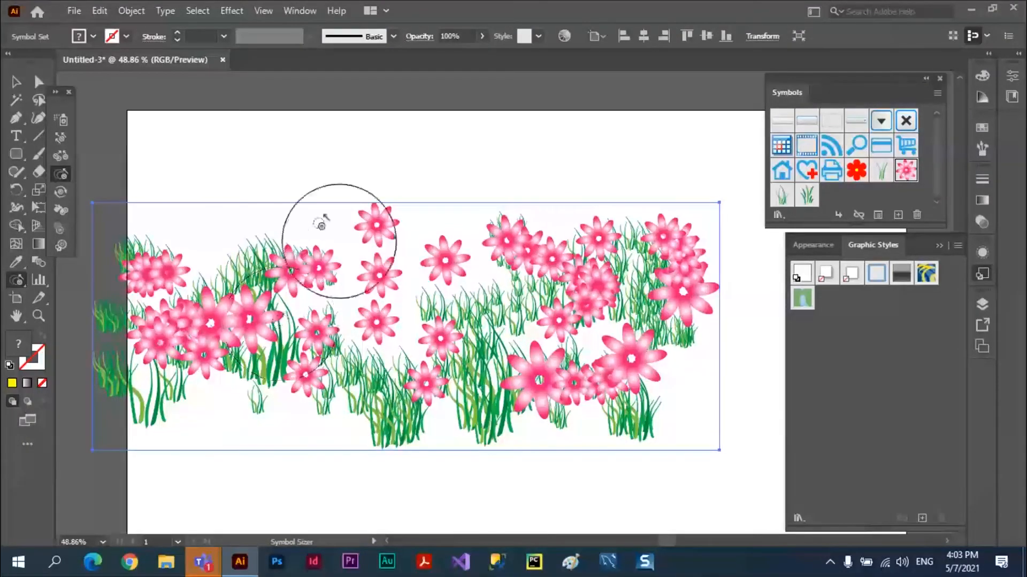
Step: Review the Symbol Sprayer's diameter, intensity and density options and close them without changes
double_click(60, 120)
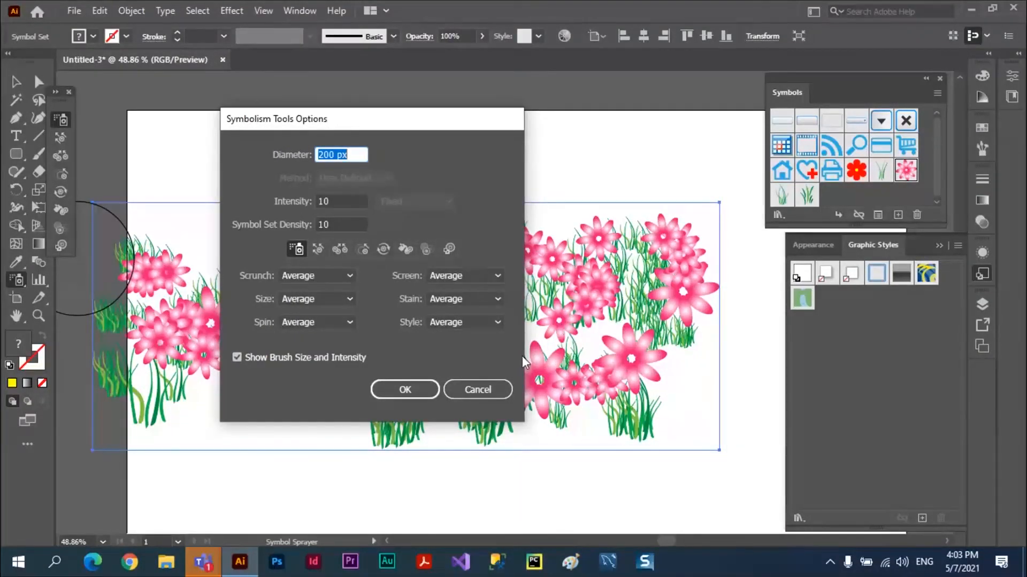
left_click(478, 389)
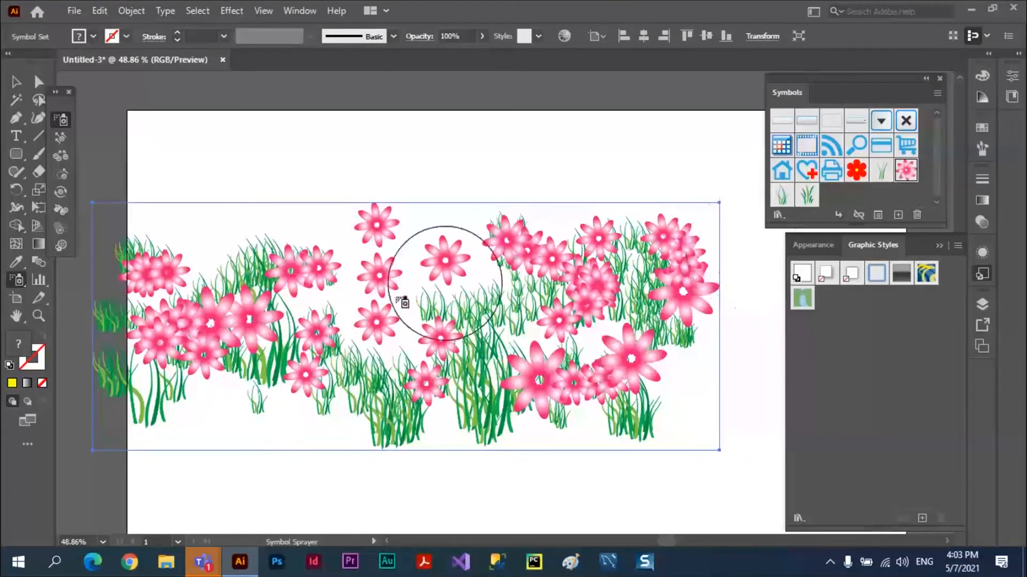
Step: Edit the flower 2 symbol by drawing a small yellow star at the flower's upper left, and exit symbol editing
double_click(907, 170)
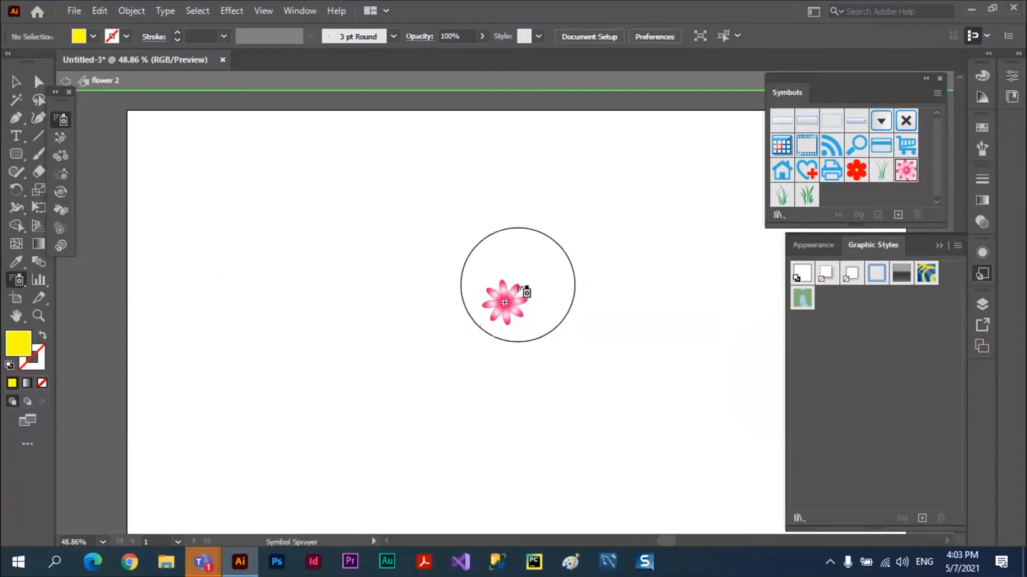
left_click(17, 155)
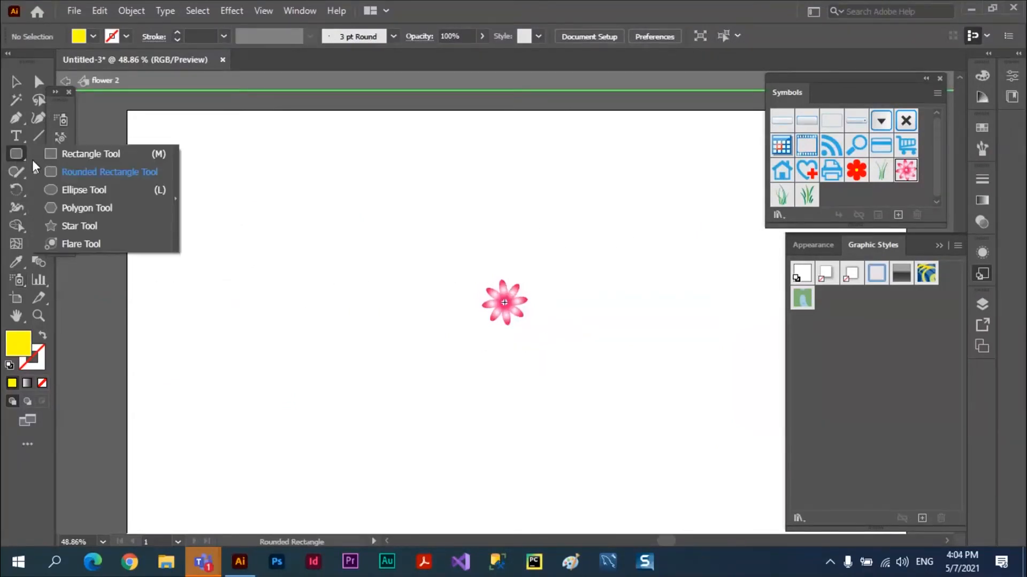
left_click(51, 226)
left_click_drag(468, 285, 480, 295)
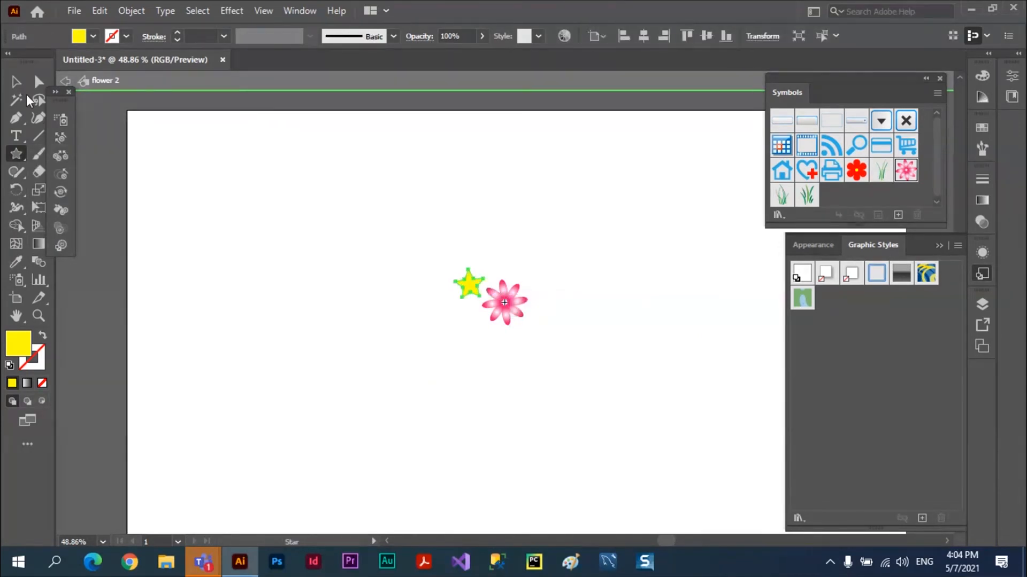
left_click(16, 82)
left_click(252, 227)
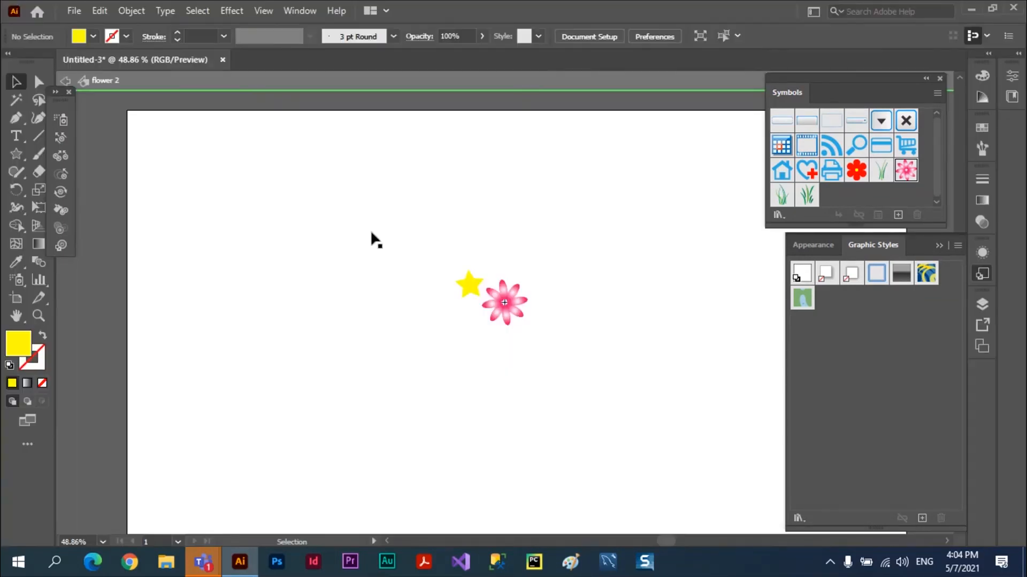
double_click(374, 239)
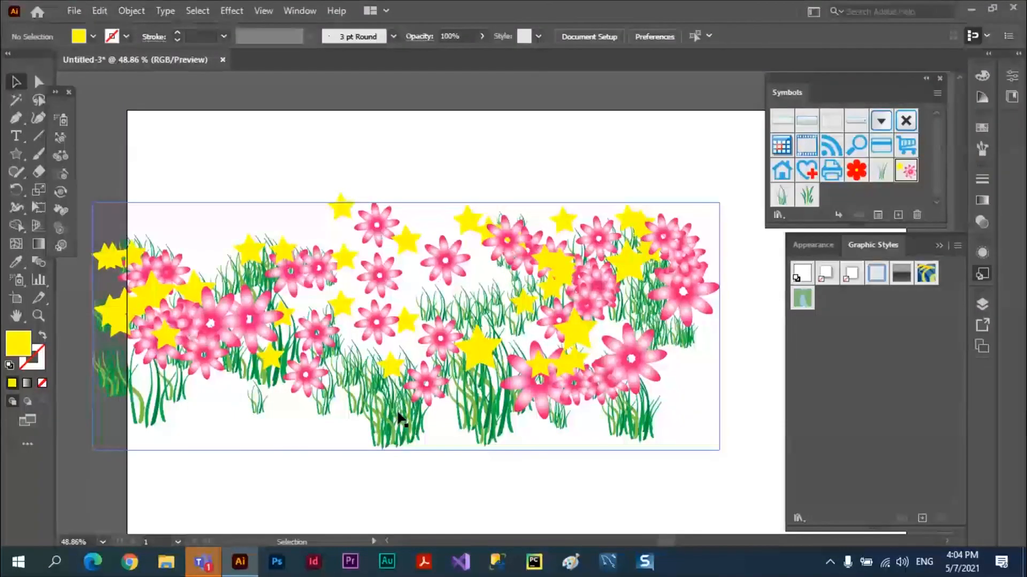
Step: Switch to the Microsoft Teams meeting and show its additional meeting actions
key("alt+Tab")
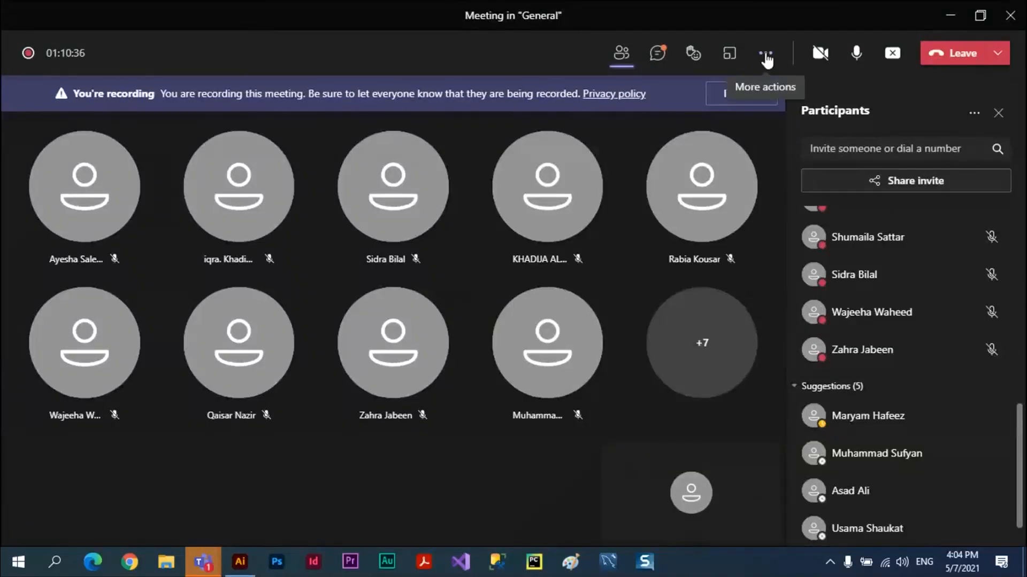
left_click(765, 54)
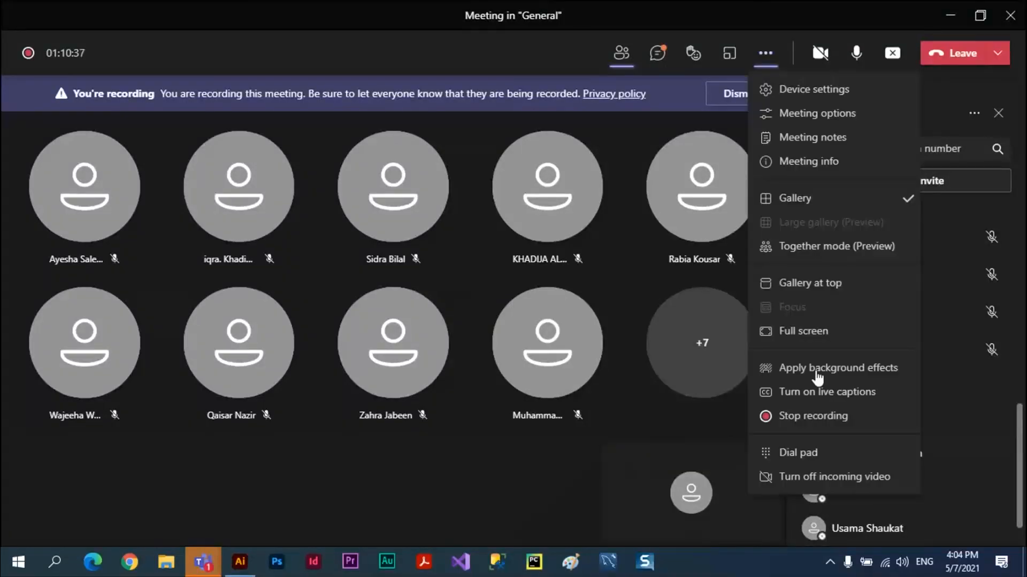